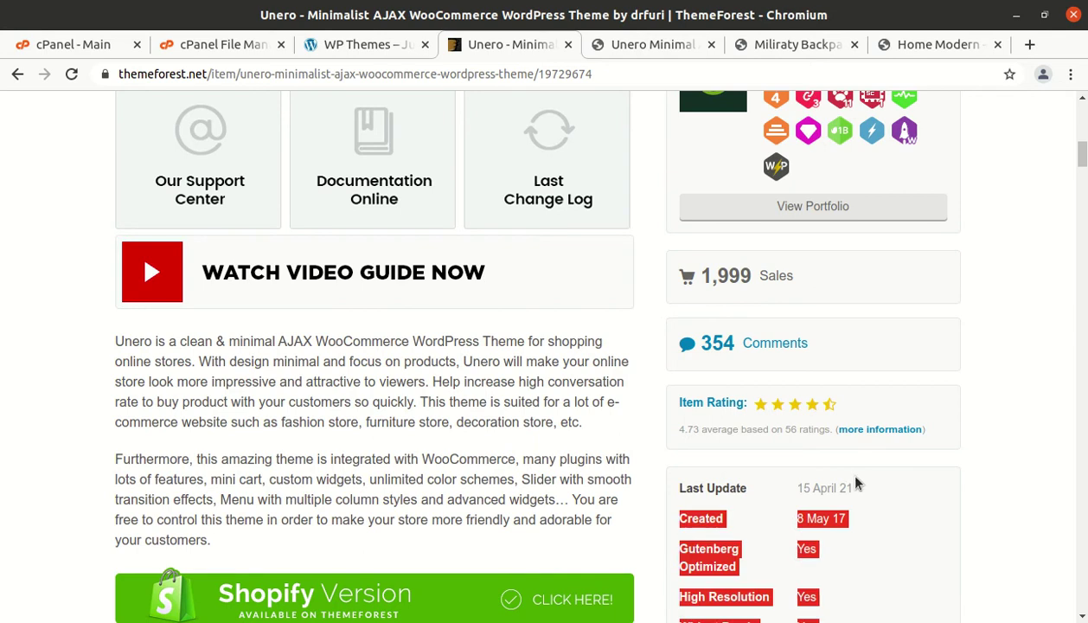
Step: Examine the Unero theme's ThemeForest page, including its item details, feature sections and demo layout previews
left_click(888, 495)
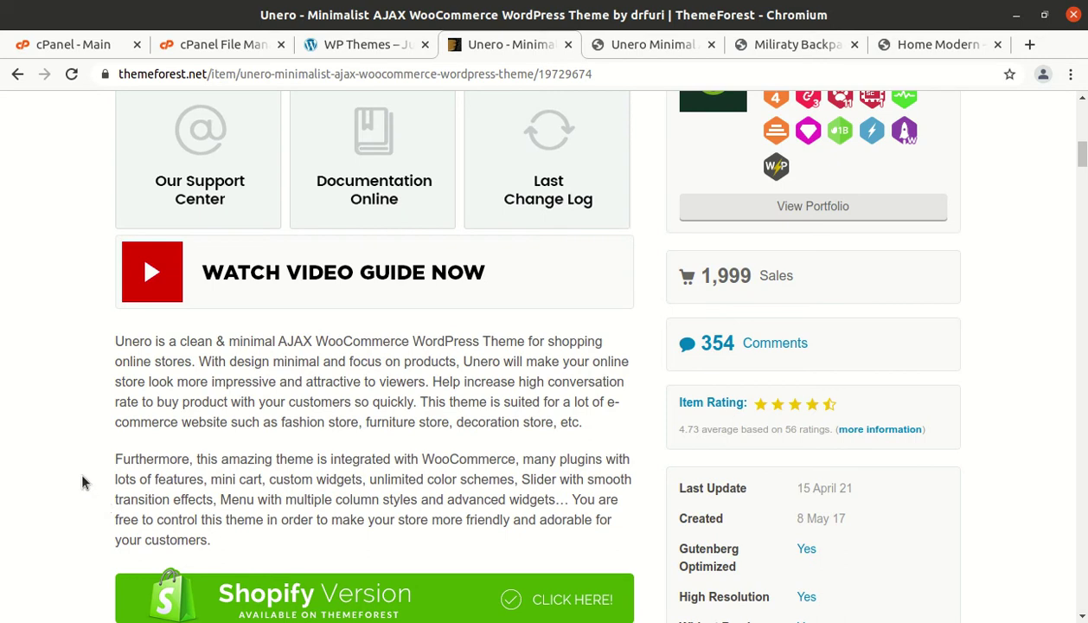
scroll(56, 532, "down", 1)
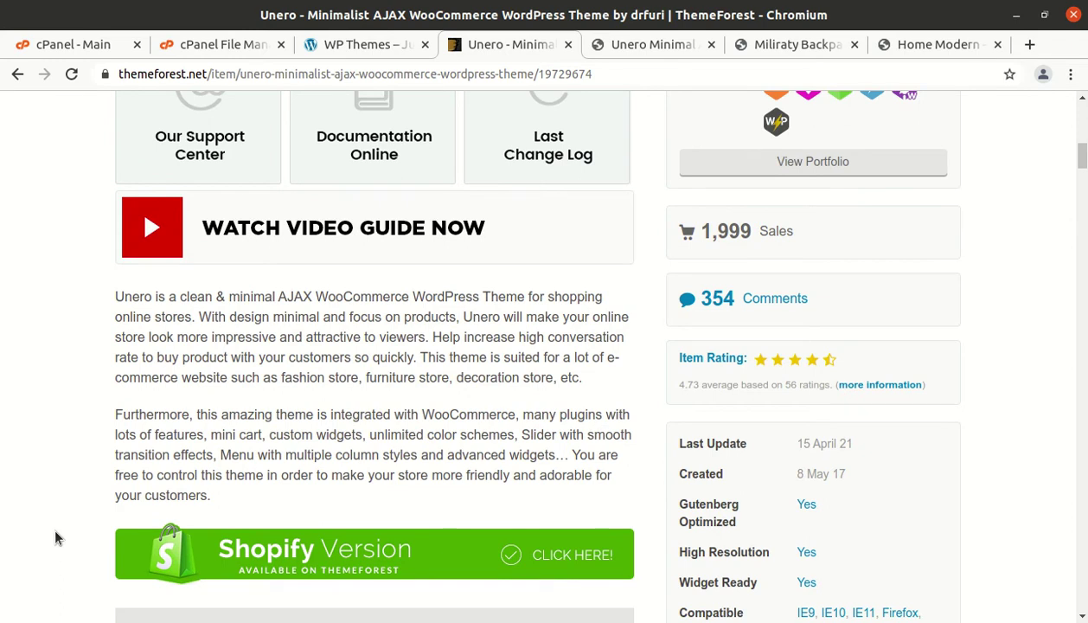
scroll(54, 536, "down", 1)
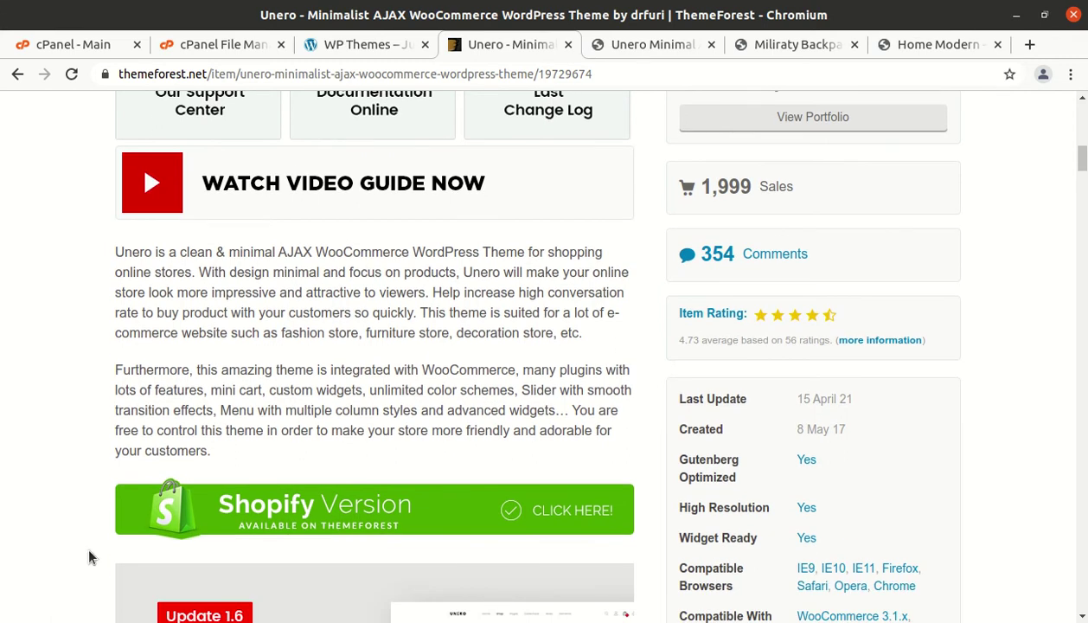
scroll(178, 589, "down", 10)
scroll(176, 591, "down", 10)
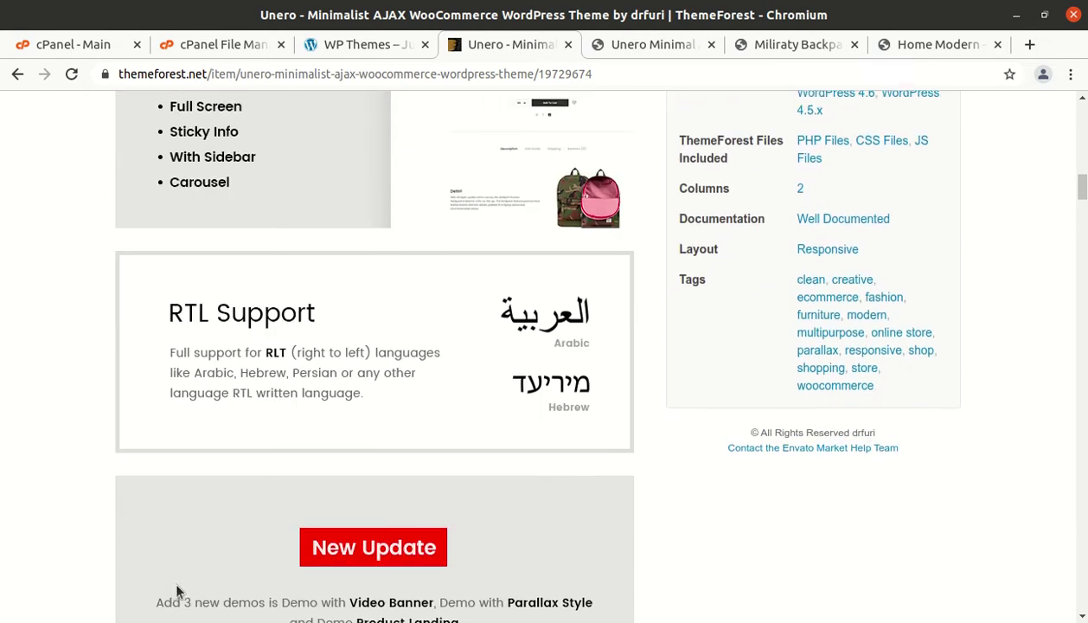
scroll(168, 587, "down", 13)
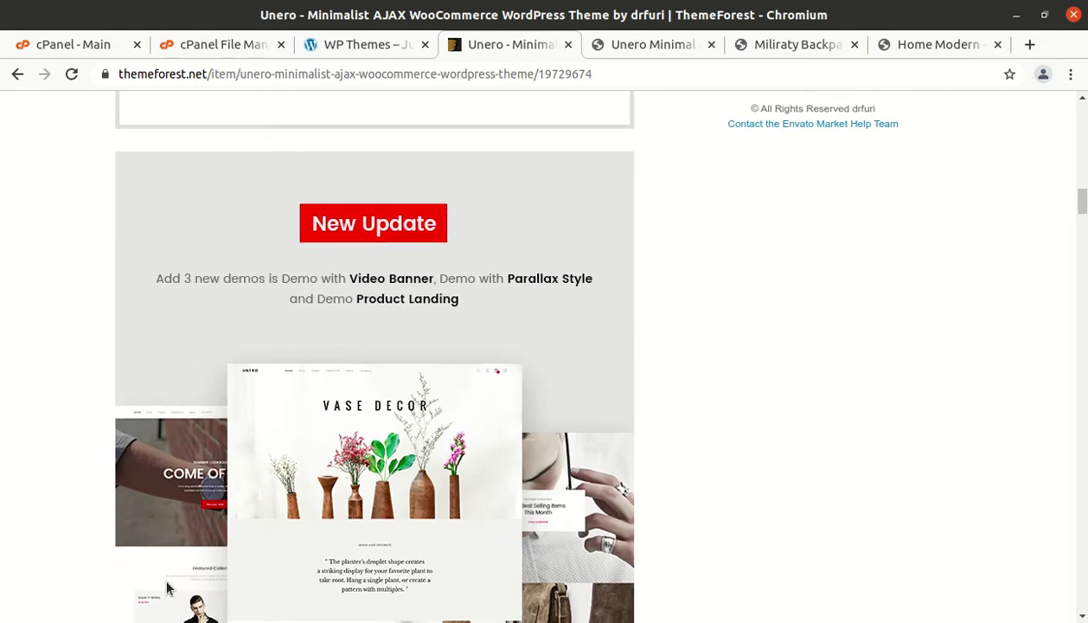
scroll(160, 588, "down", 20)
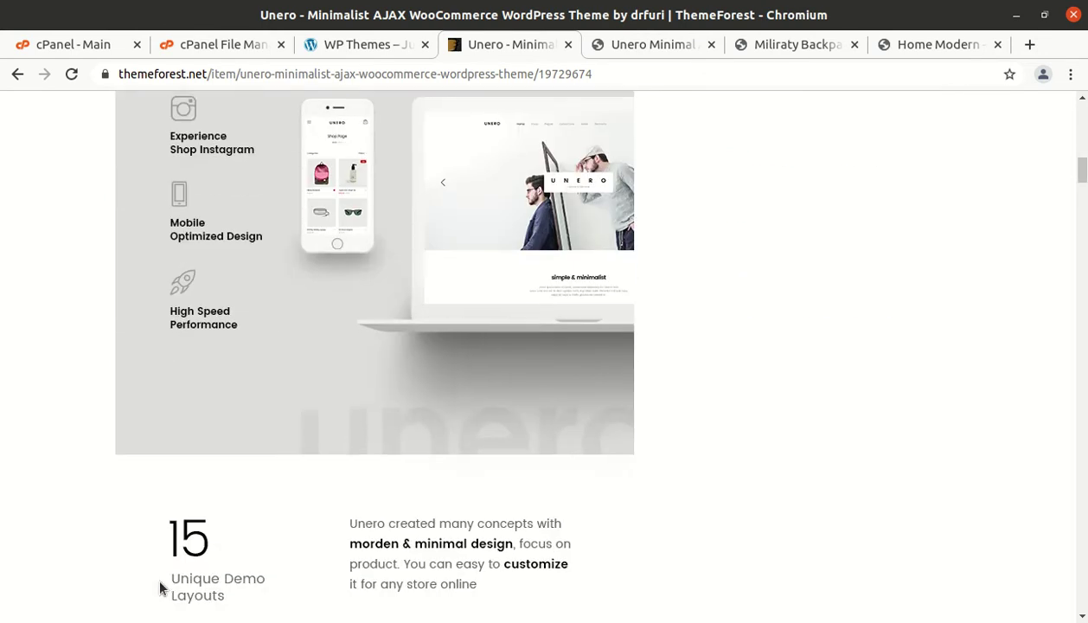
scroll(158, 587, "down", 7)
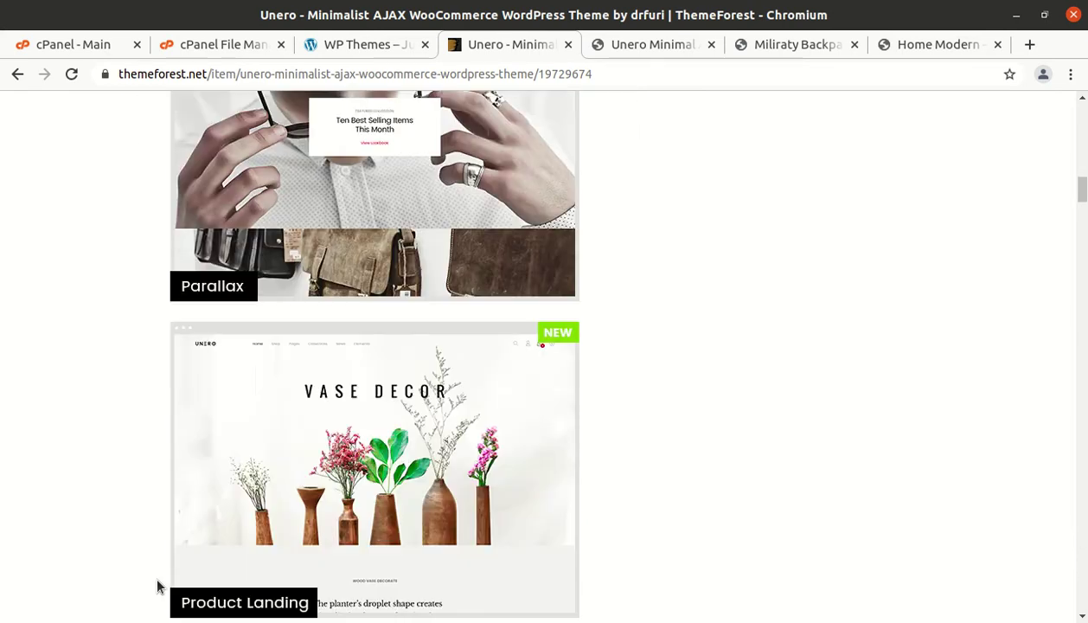
scroll(154, 585, "down", 16)
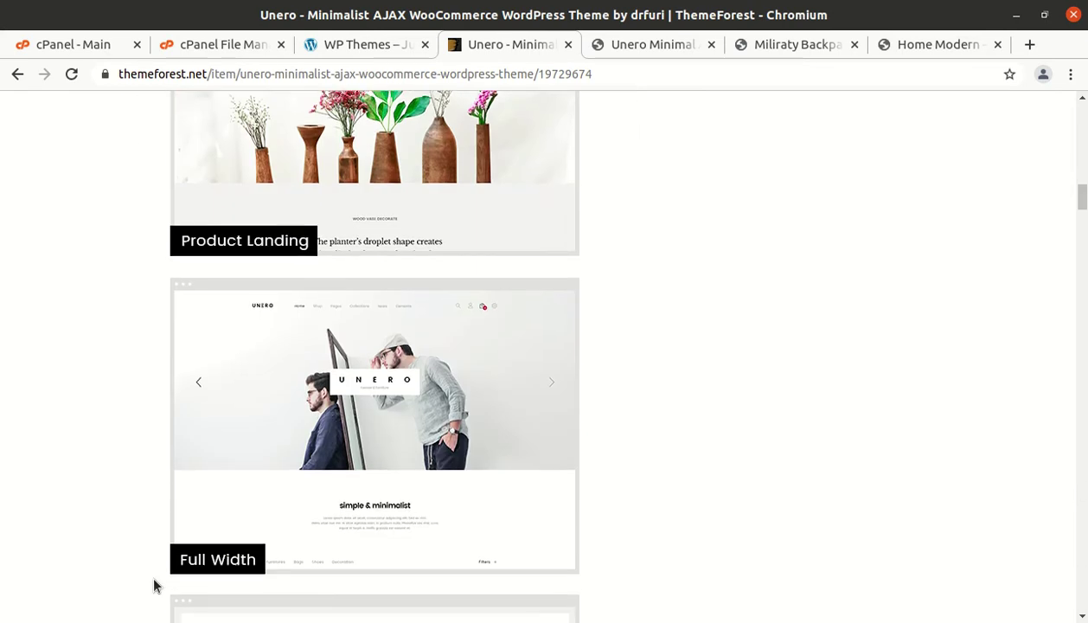
scroll(154, 585, "down", 2)
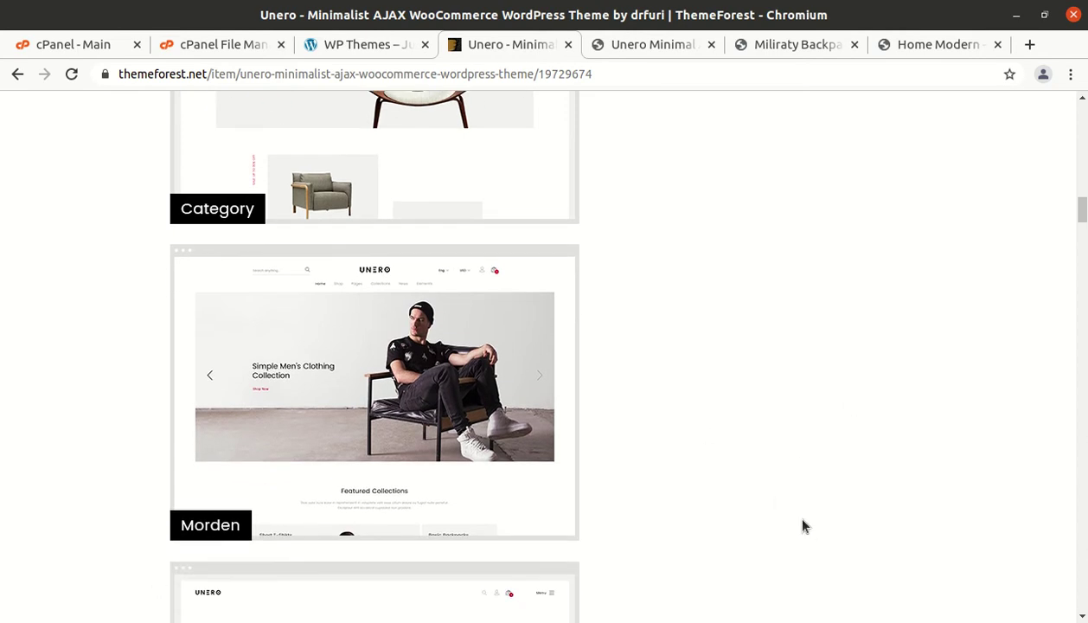
scroll(802, 525, "up", 17)
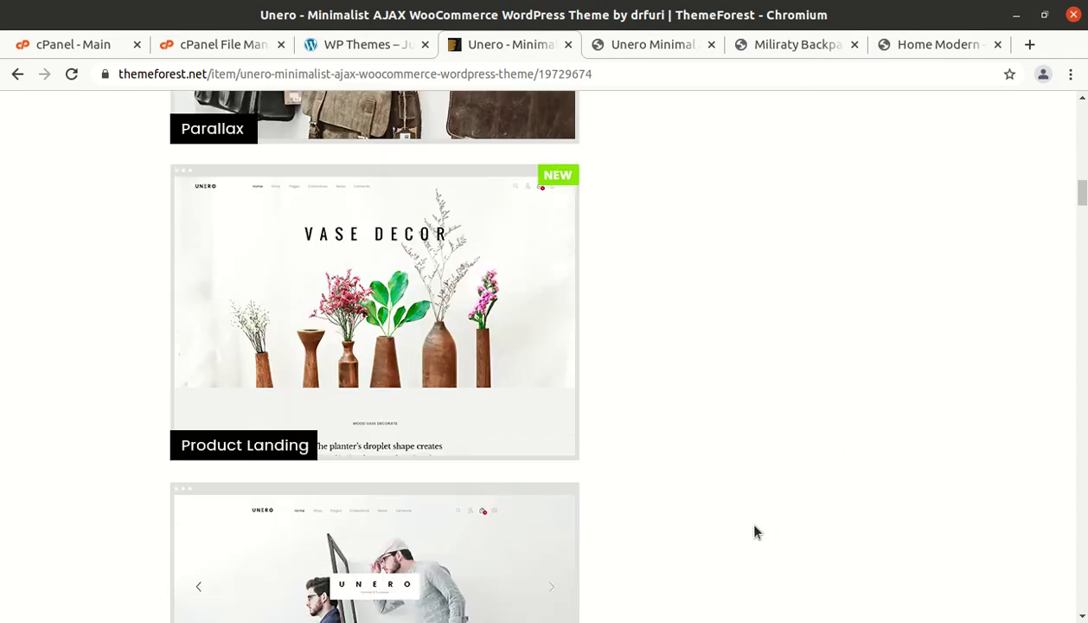
scroll(754, 531, "up", 11)
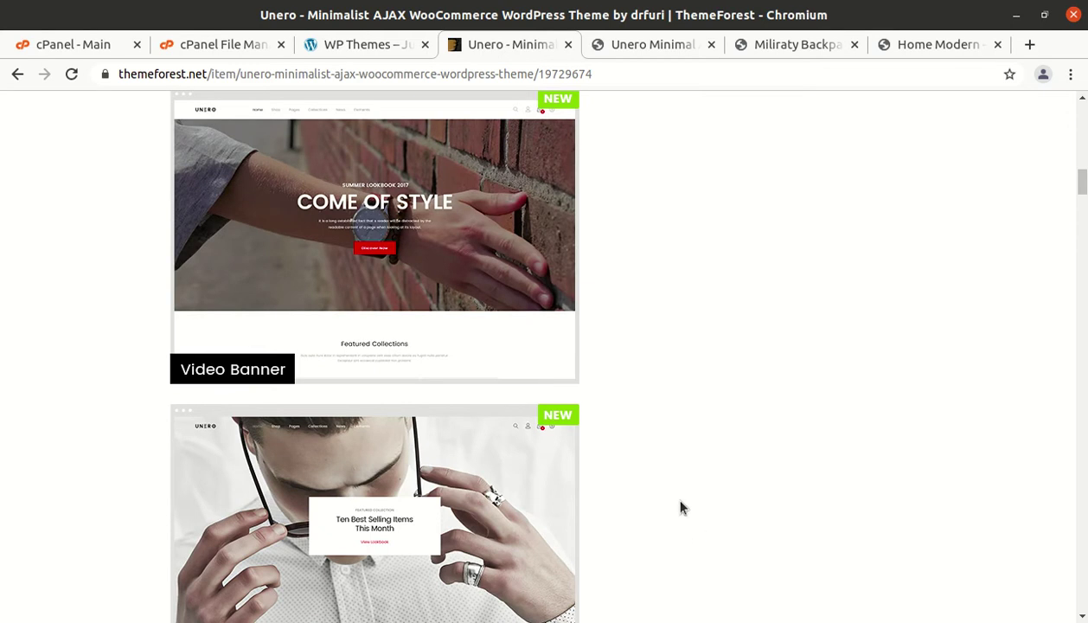
scroll(680, 507, "up", 5)
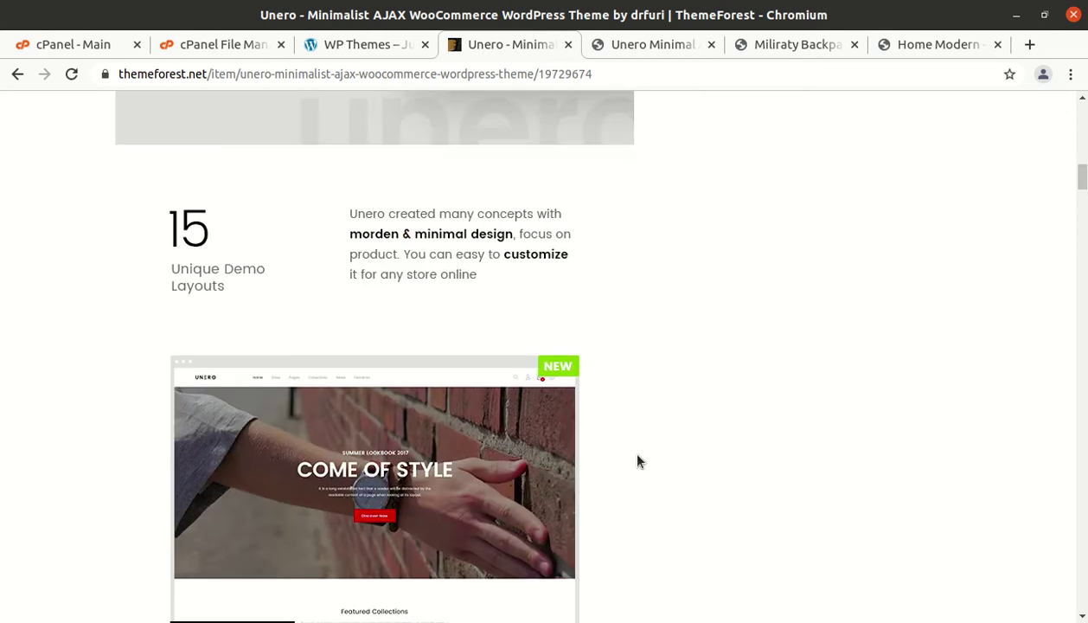
Step: Switch to the desktop file manager and inspect the Demo Data, Documentation and Licensing folders of the Unero_v1.9.3 package
left_click(364, 49)
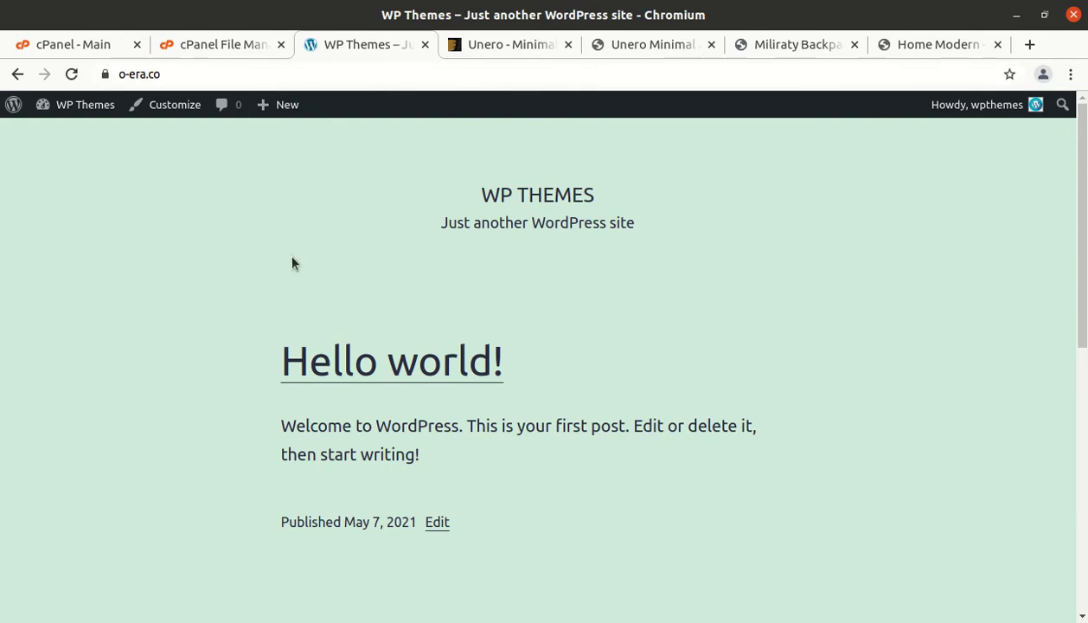
left_click(13, 54)
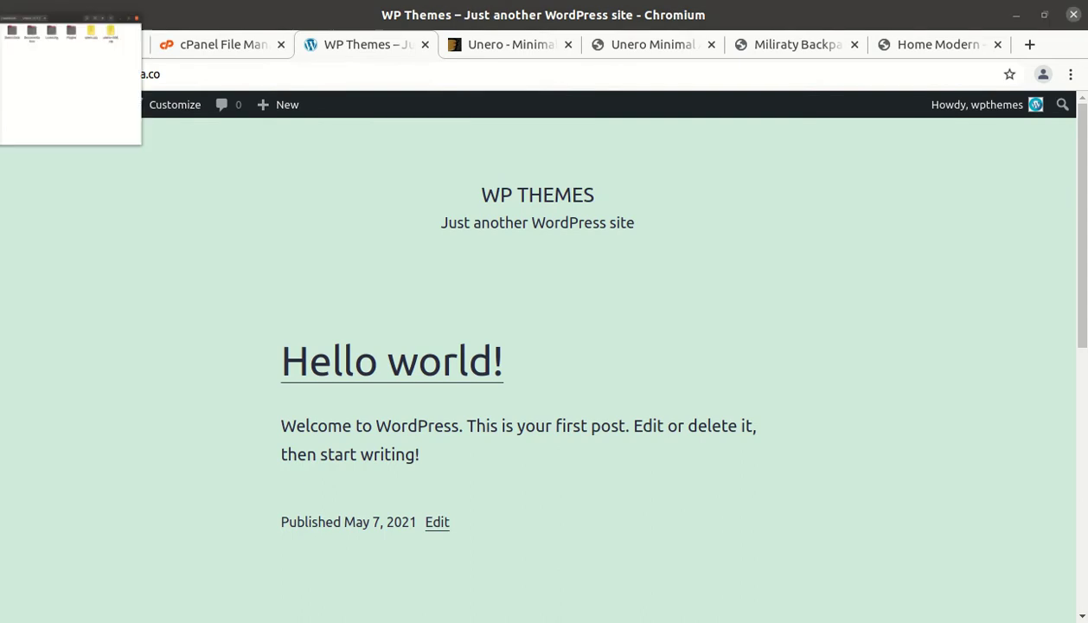
double_click(243, 122)
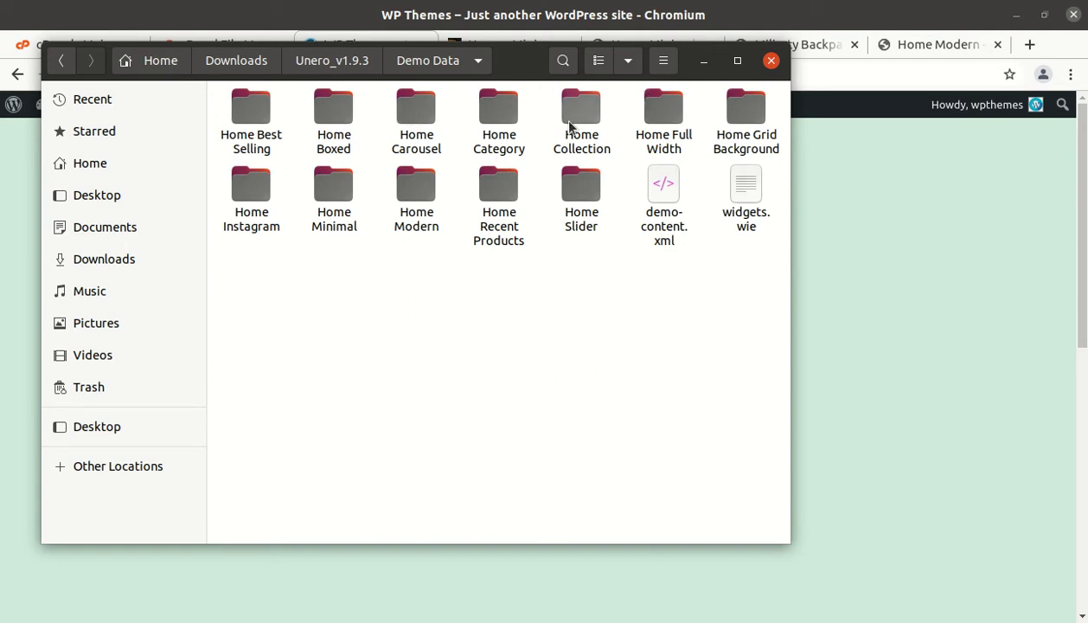
left_click(318, 65)
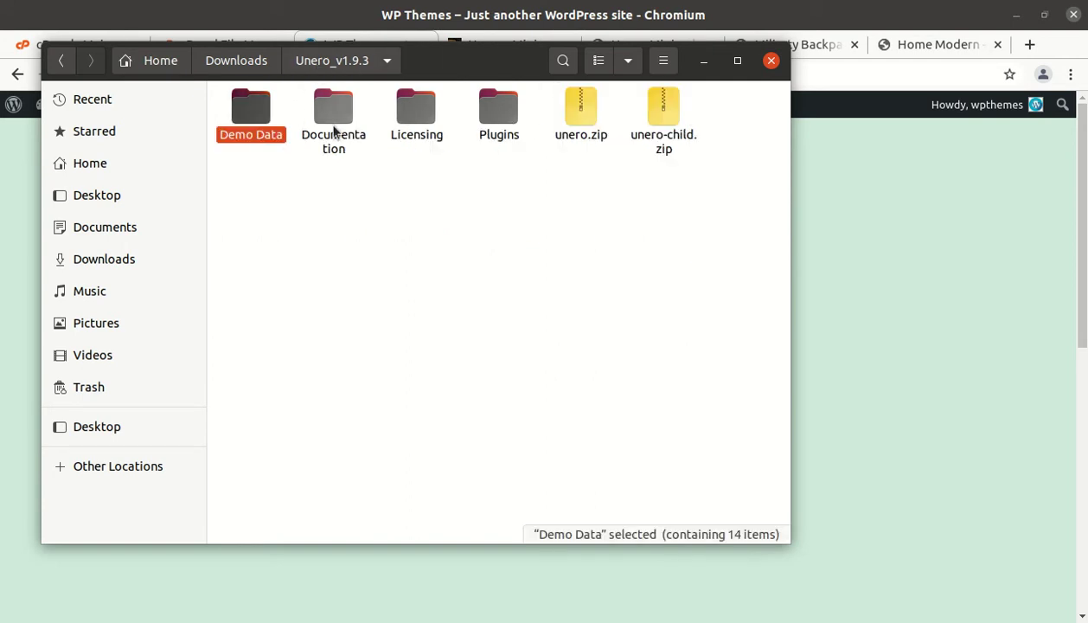
left_click(322, 116)
left_click(428, 115)
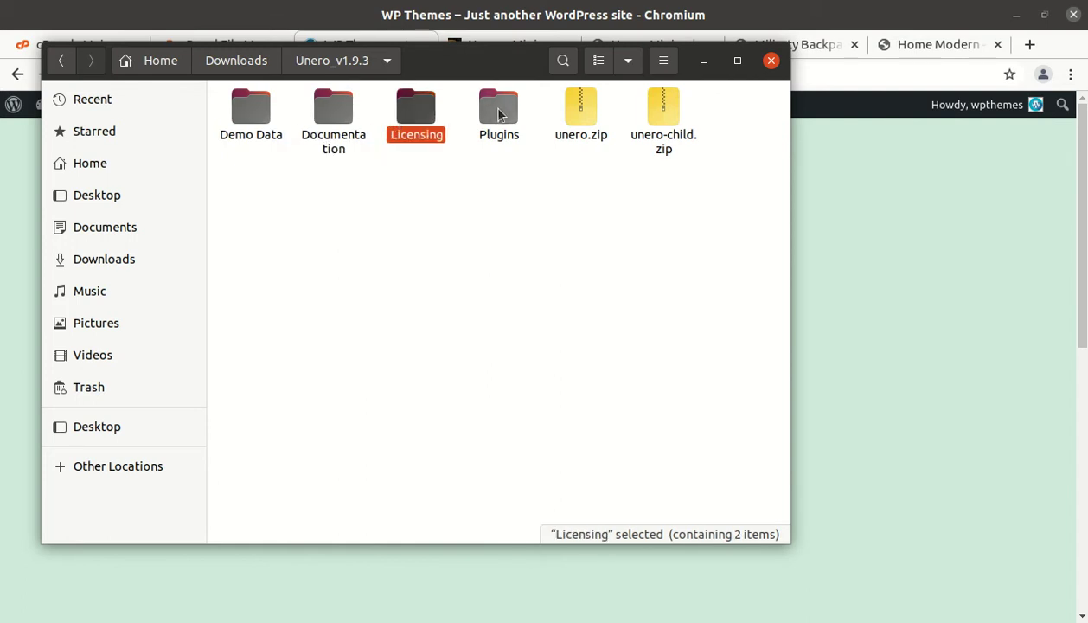
Step: Open the package's Plugins folder and go through the bundled plugin archives
double_click(496, 111)
left_click(264, 165)
left_click(350, 157)
left_click(420, 147)
left_click(513, 169)
left_click(602, 150)
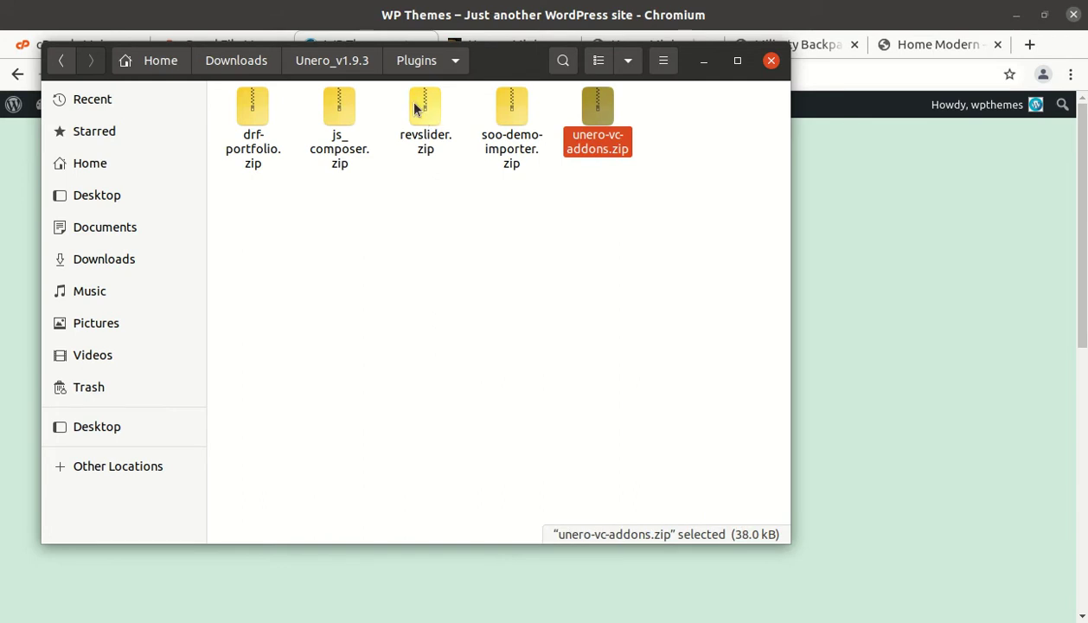
Step: Return to the Unero_v1.9.3 folder, check the unero.zip and unero-child.zip theme archives, and minimize the file manager
left_click(355, 64)
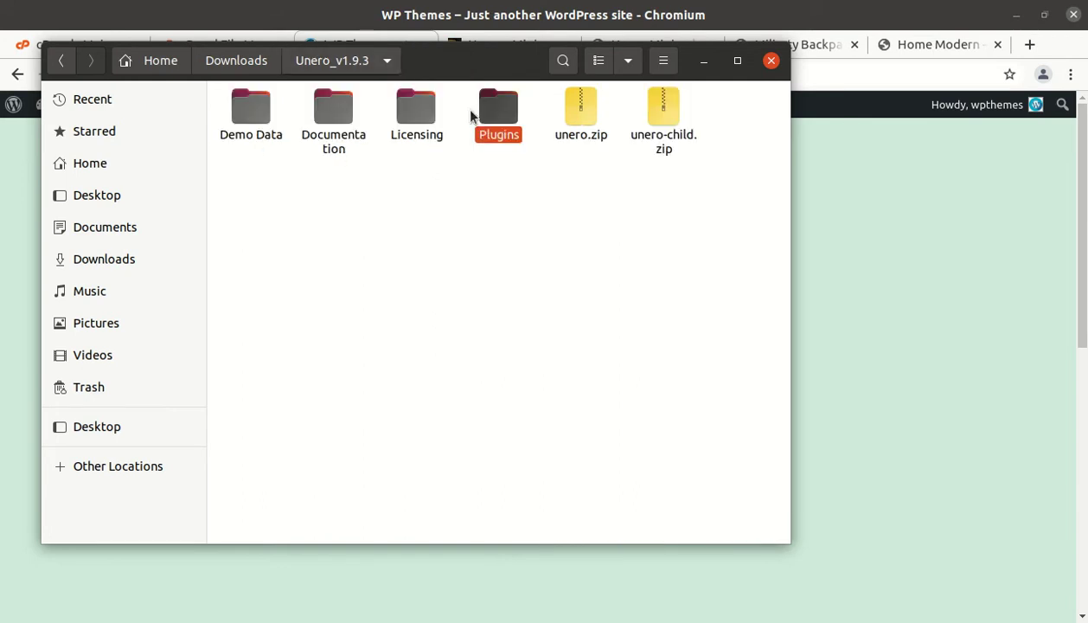
left_click(572, 134)
left_click(666, 143)
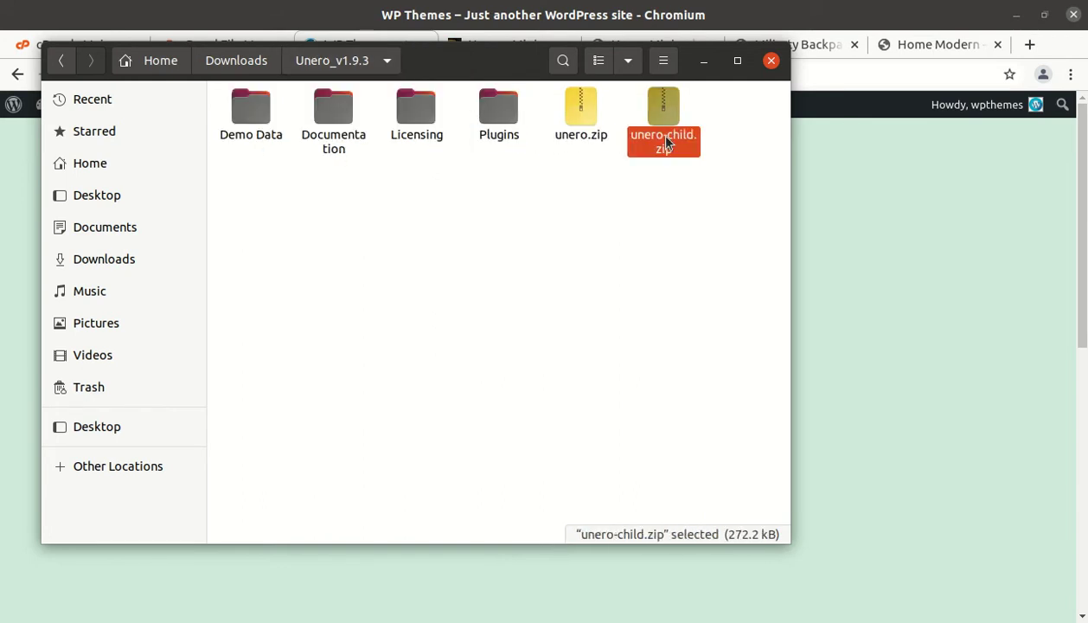
left_click(703, 62)
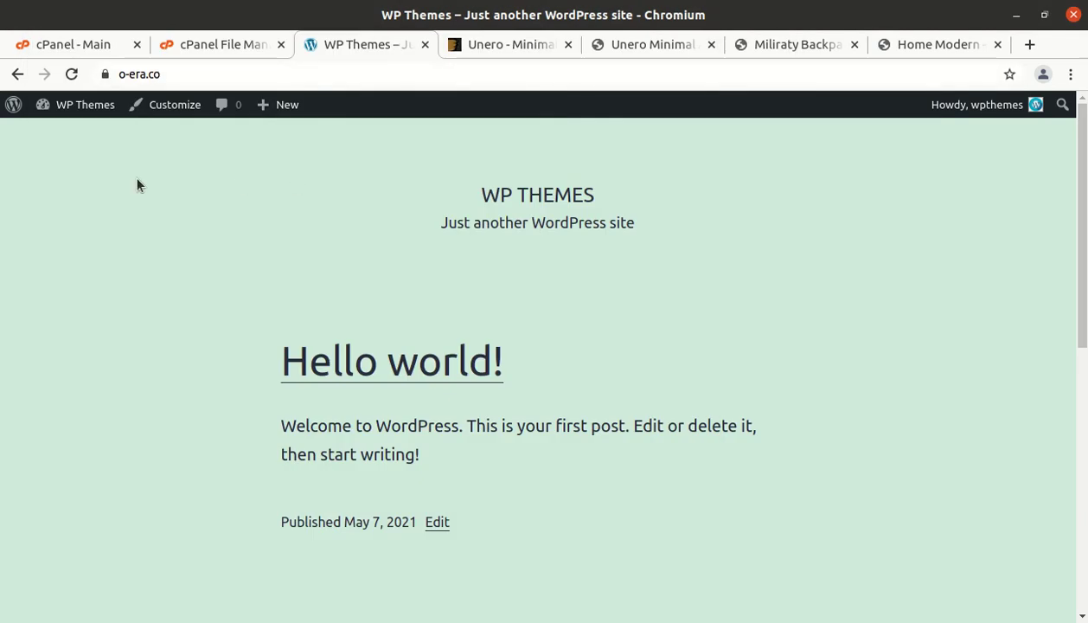
mouse_move(66, 105)
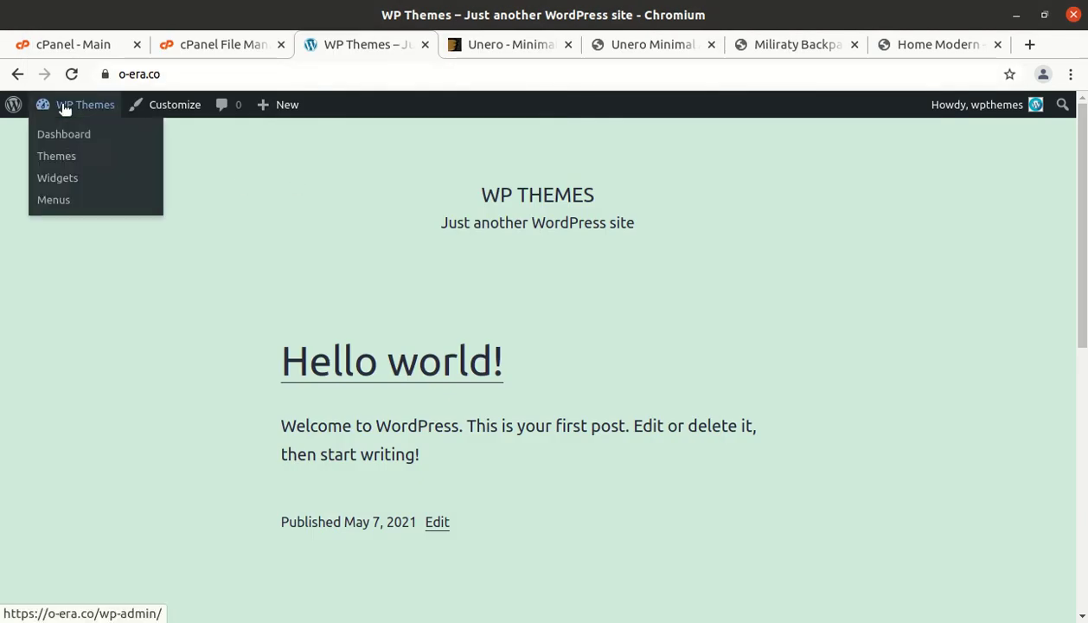
left_click(57, 158)
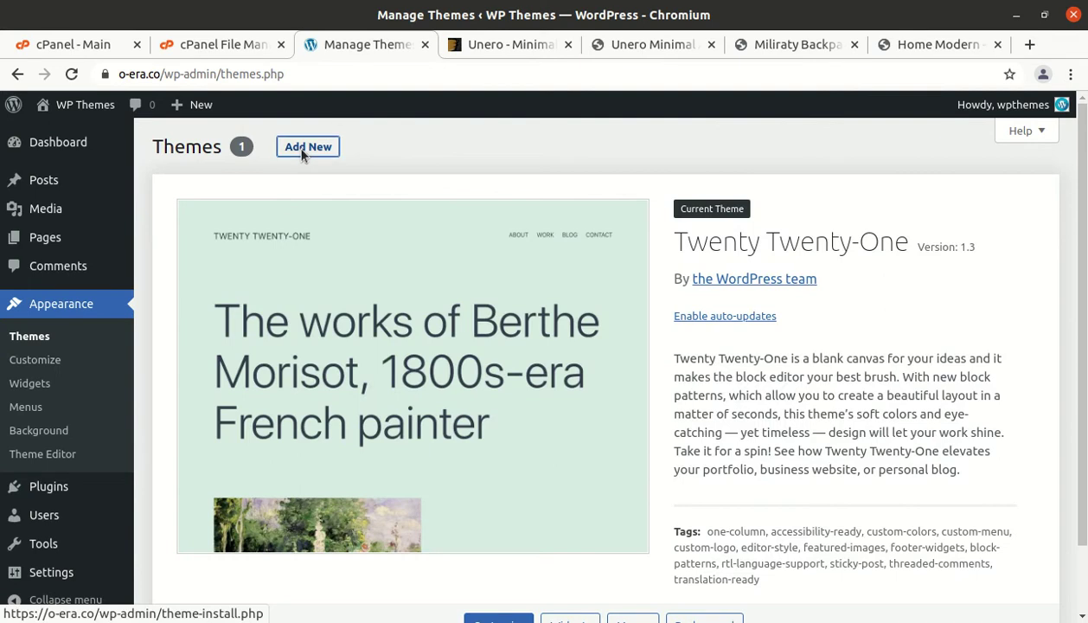
left_click(302, 149)
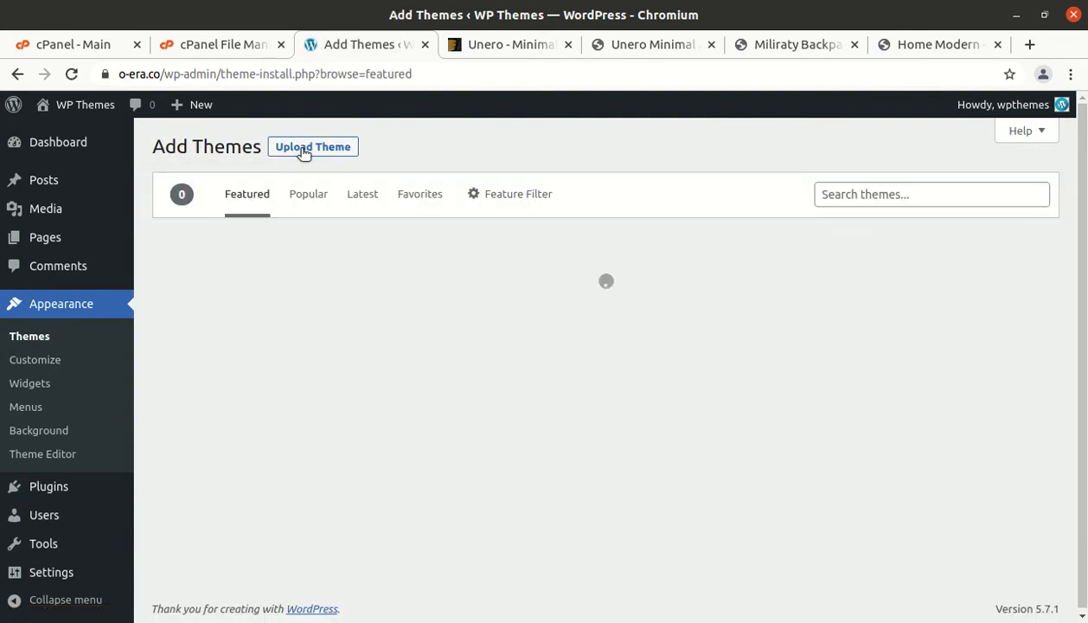
left_click(302, 149)
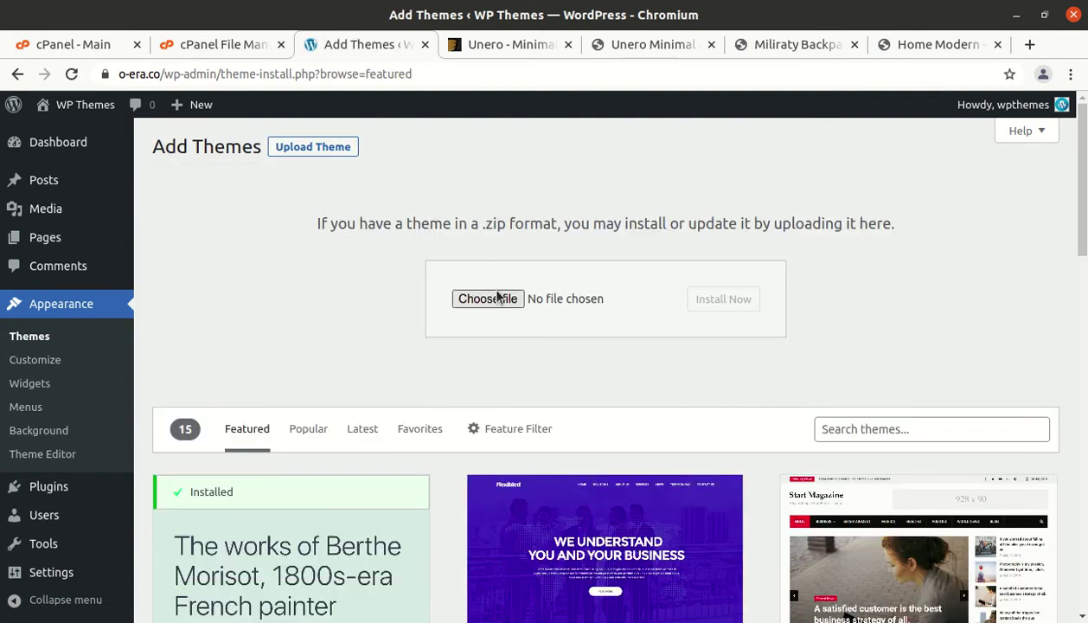
left_click(493, 297)
double_click(226, 111)
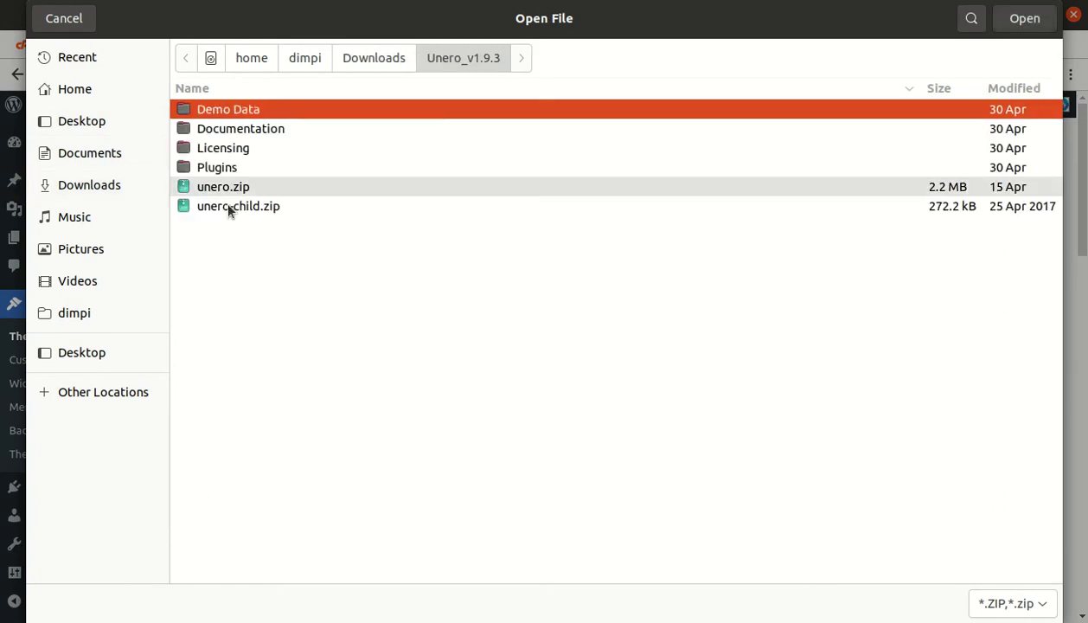
left_click(225, 188)
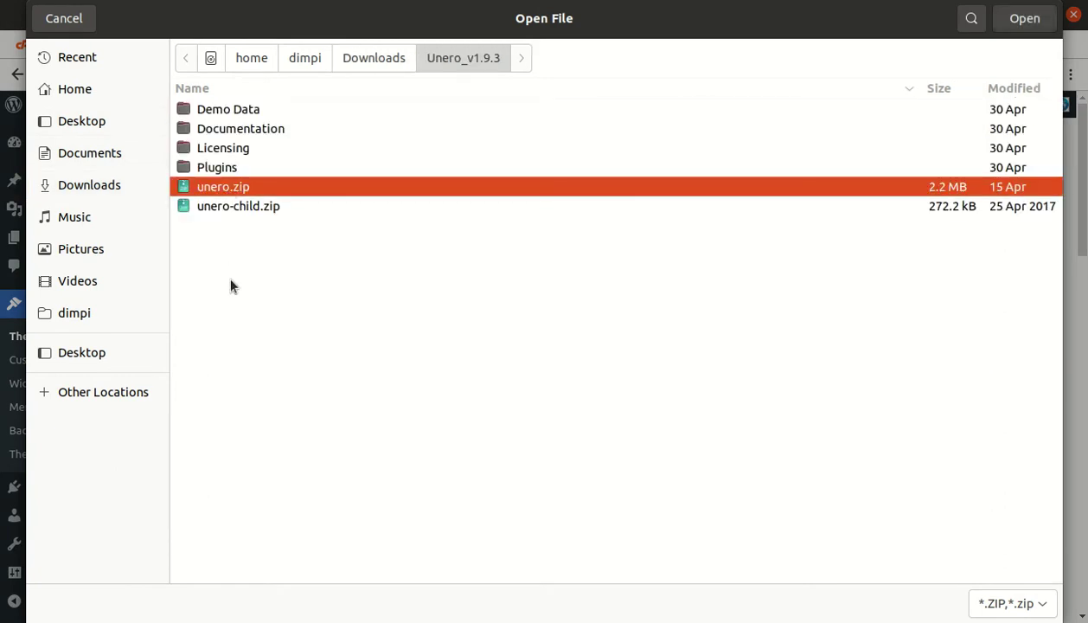
left_click(73, 20)
Step: Switch to cPanel File Manager, open the themes folder inside wp-content, and open the file upload page for it
left_click(214, 50)
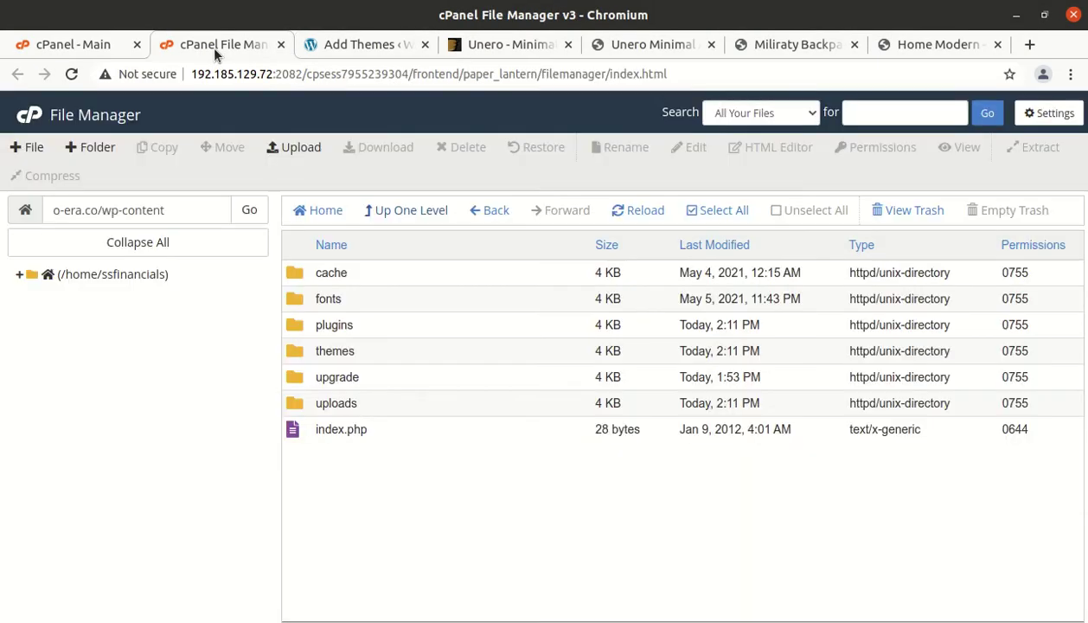
double_click(386, 351)
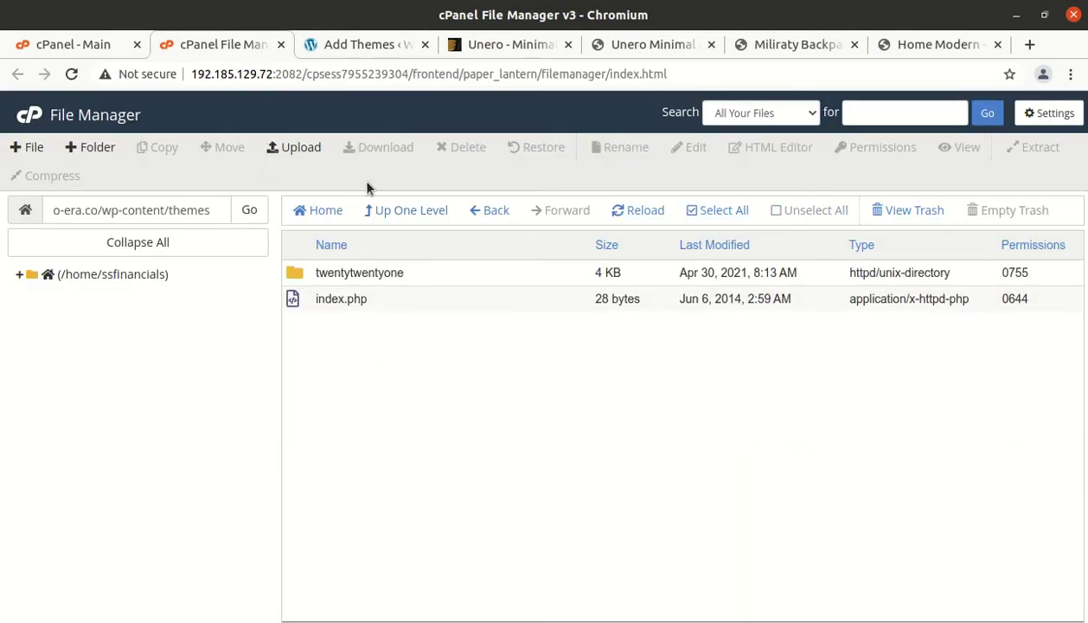
left_click(293, 152)
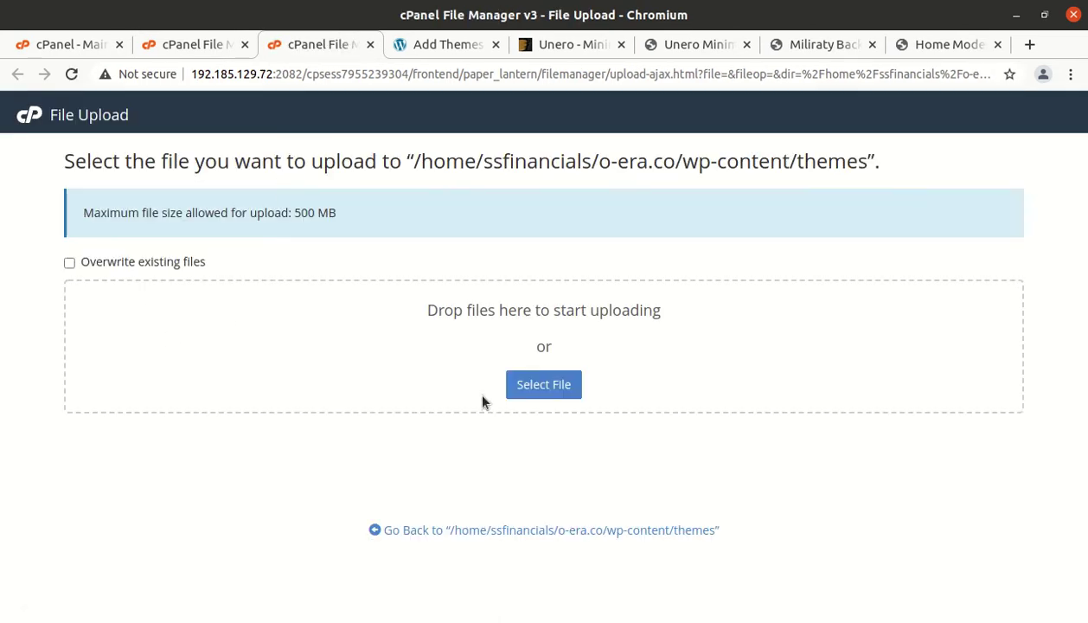
Step: Upload unero.zip from the Unero_v1.9.3 folder in Downloads, and return to the wp-content/themes folder once it completes
left_click(541, 390)
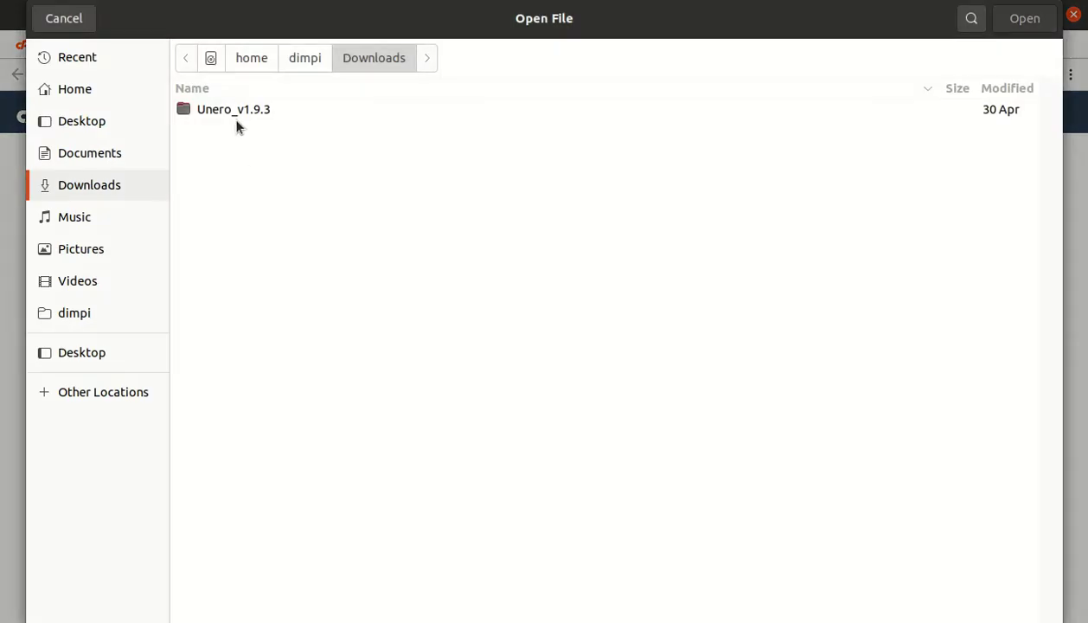
double_click(236, 112)
left_click(239, 188)
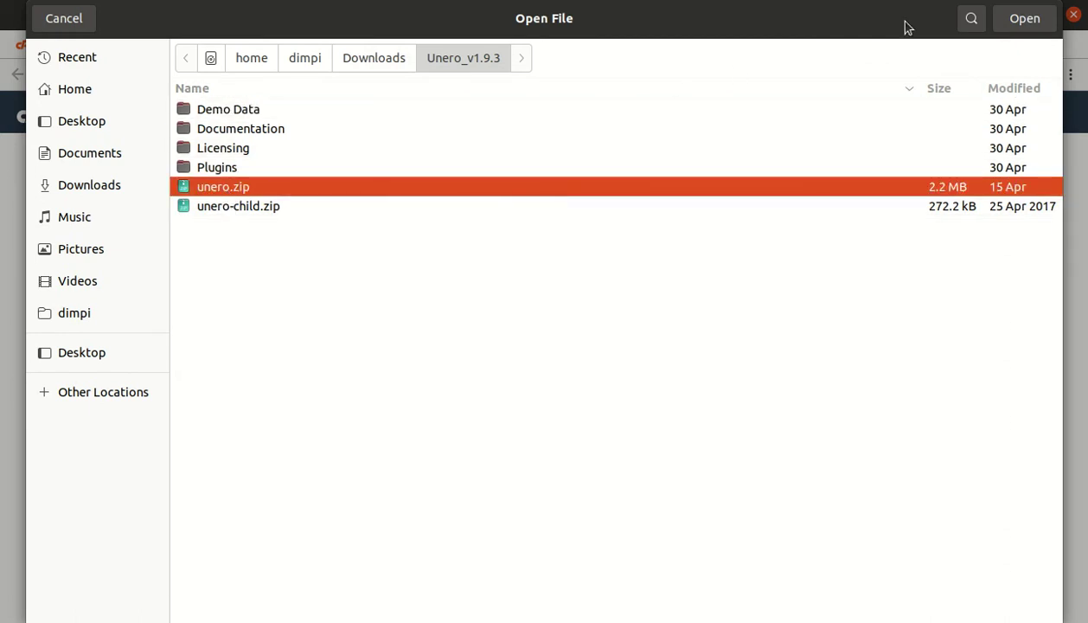
left_click(1024, 18)
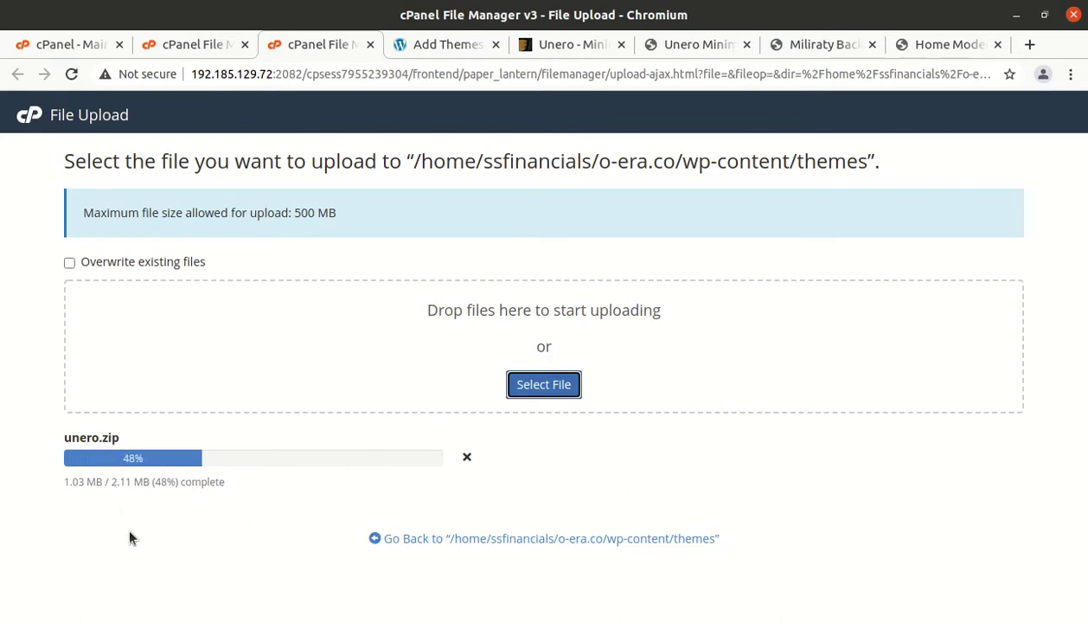
left_click_drag(111, 487, 130, 487)
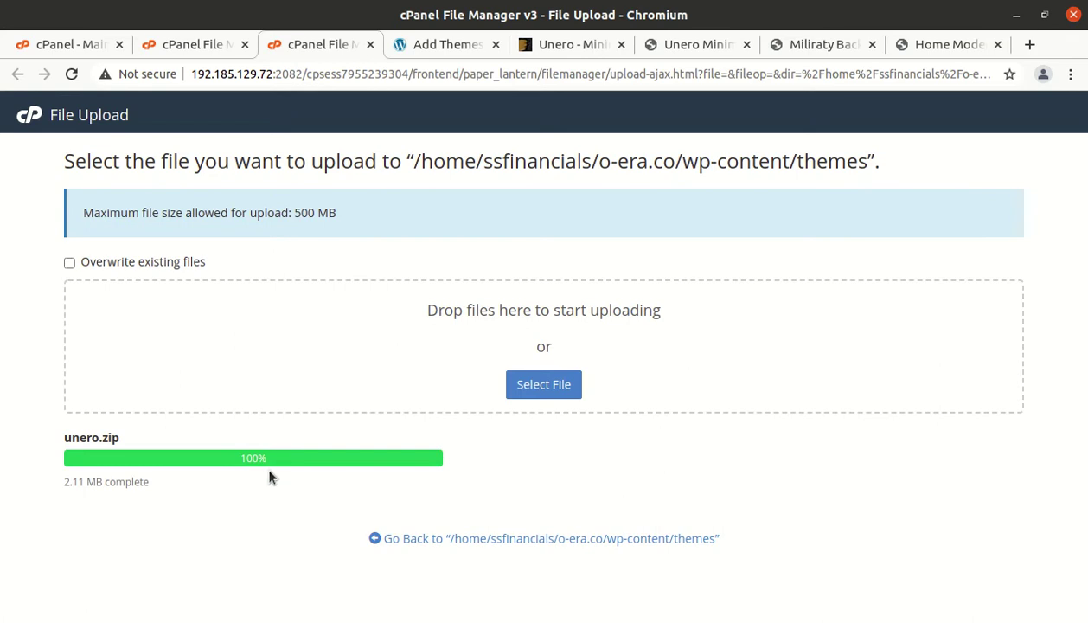
left_click(413, 538)
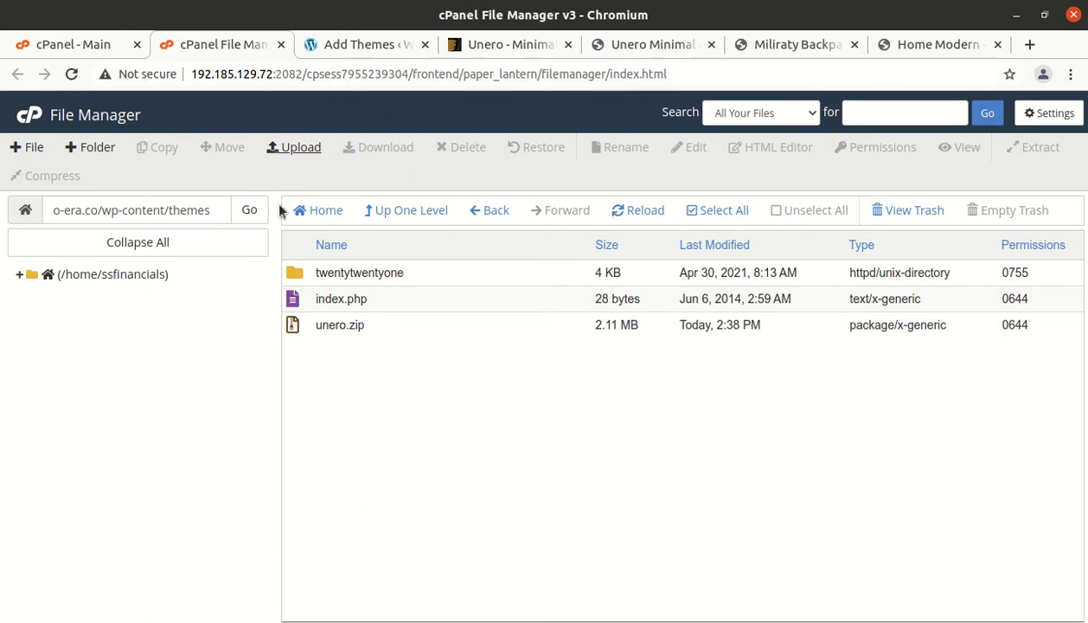
Step: Extract unero.zip inside the wp-content/themes folder in cPanel File Manager and close the extraction results
left_click(356, 44)
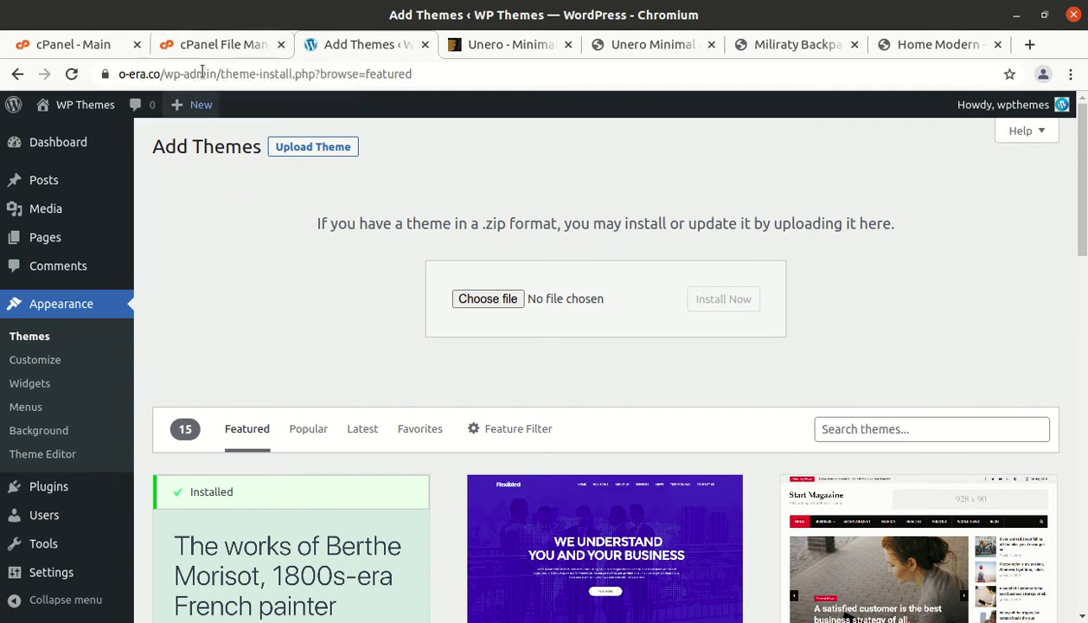
left_click(216, 43)
left_click(391, 320)
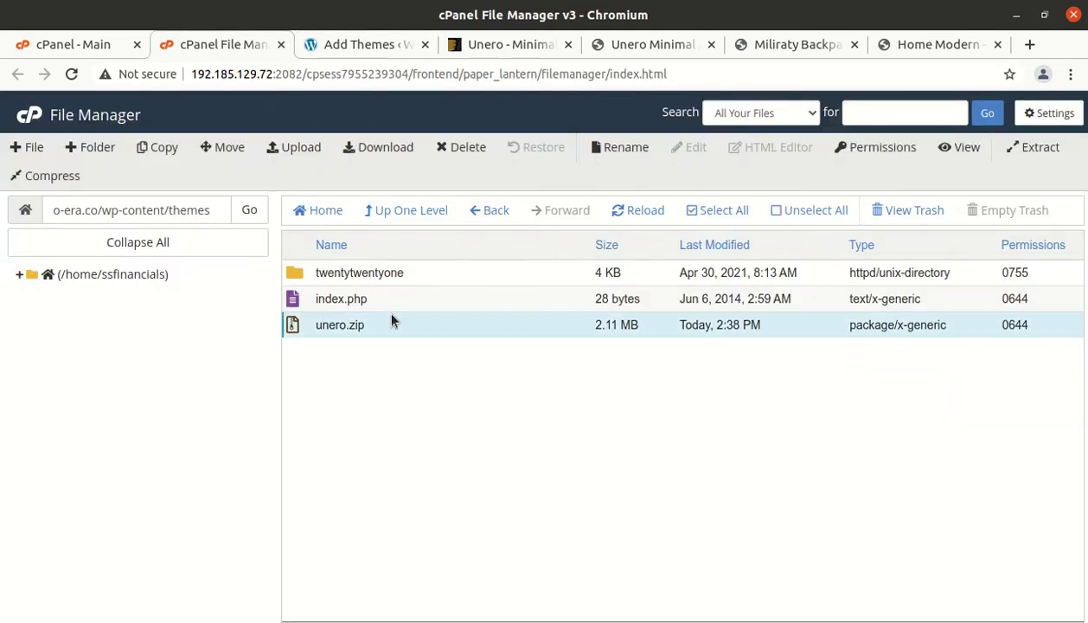
right_click(397, 323)
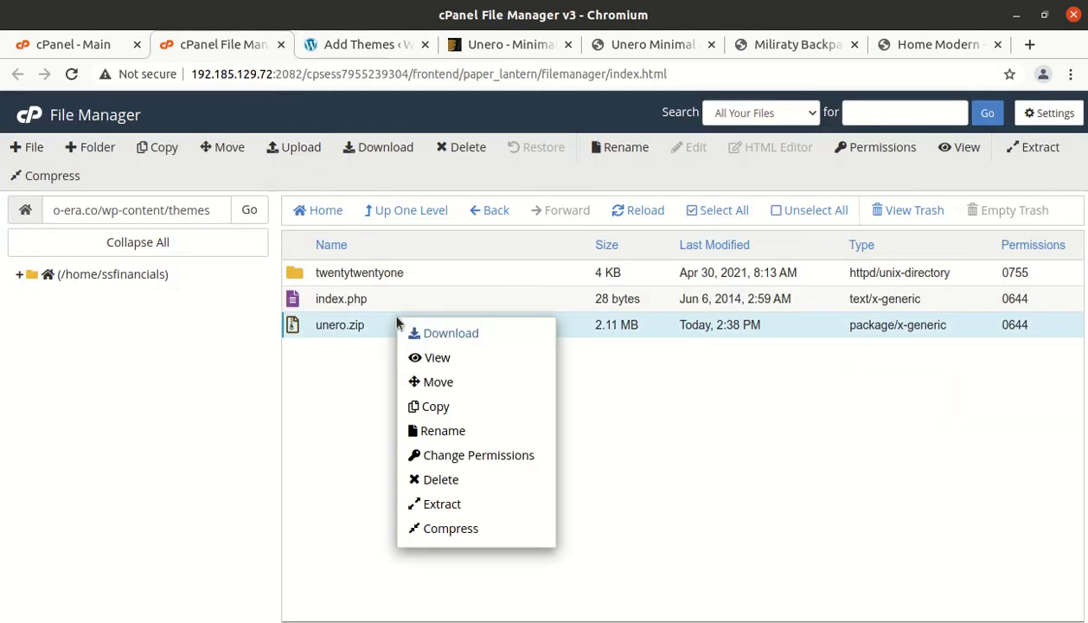
left_click(449, 510)
left_click(644, 440)
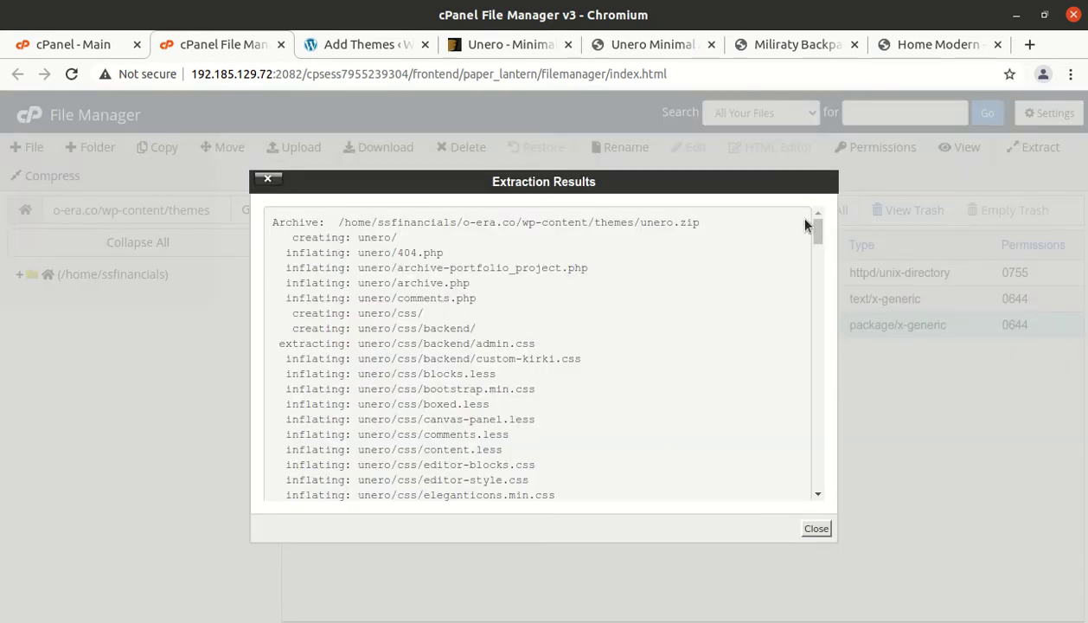
left_click(816, 530)
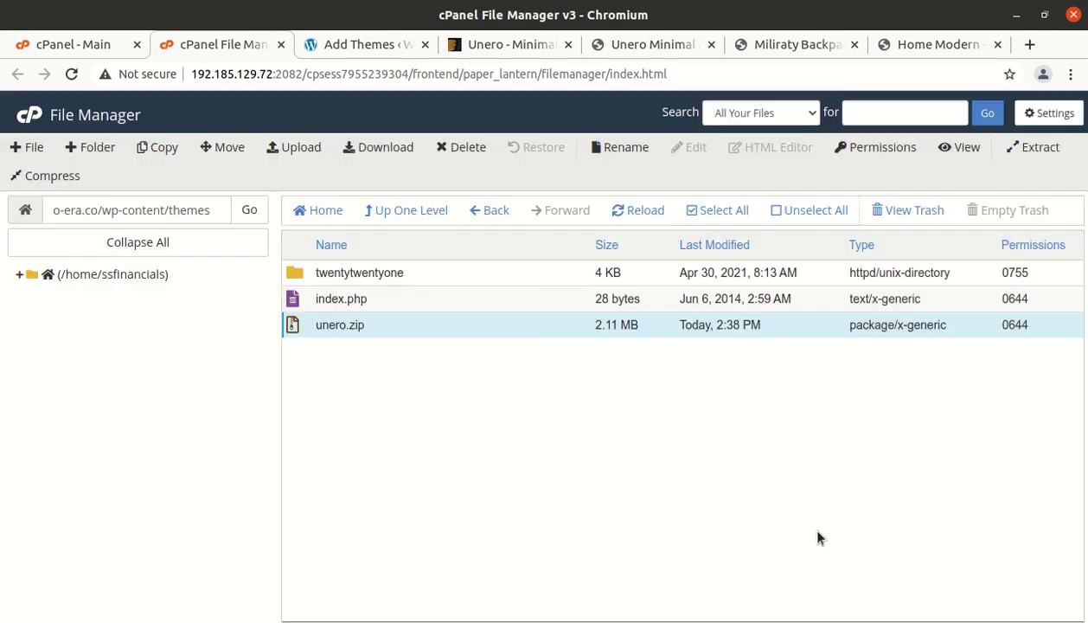
Step: Reload the themes folder, look through the contents of the extracted unero folder, and return to the themes folder
left_click(618, 211)
double_click(395, 302)
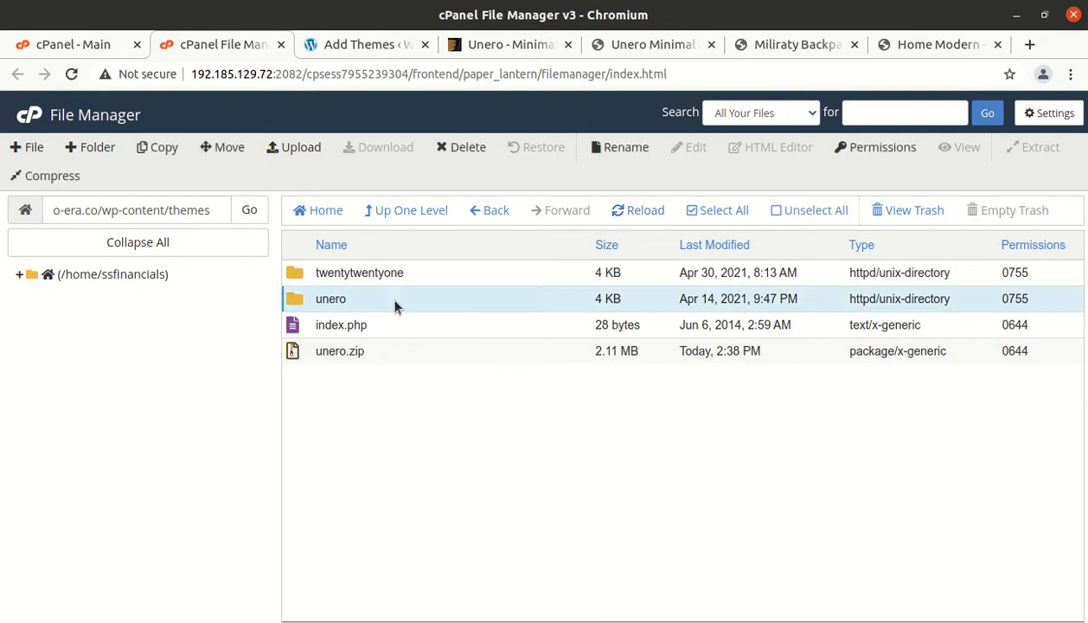
scroll(418, 452, "down", 2)
scroll(419, 452, "up", 2)
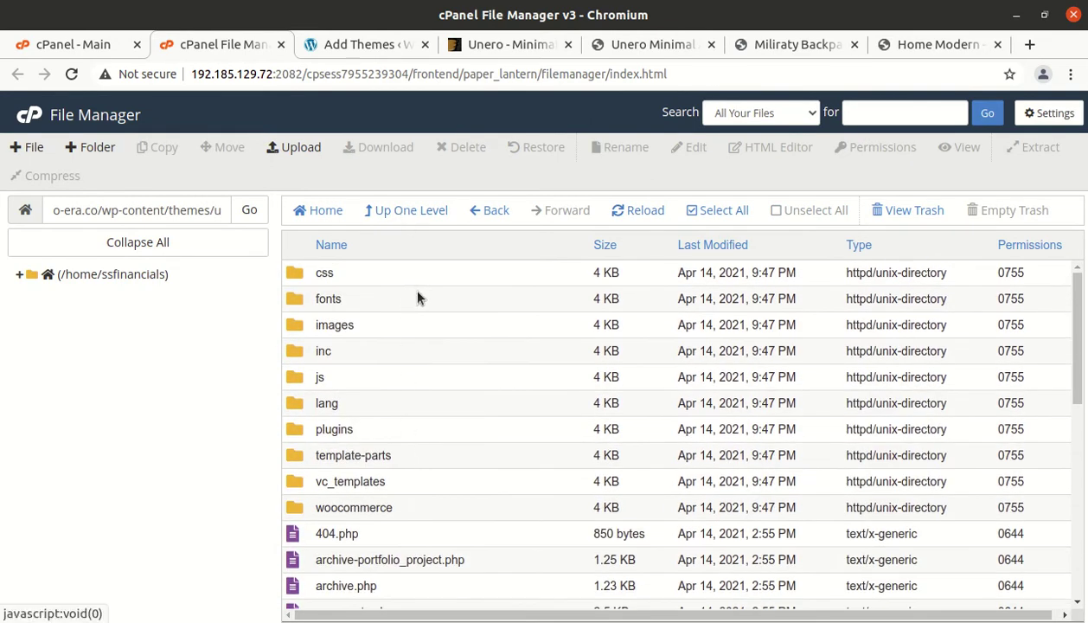
scroll(396, 304, "down", 2)
left_click(384, 213)
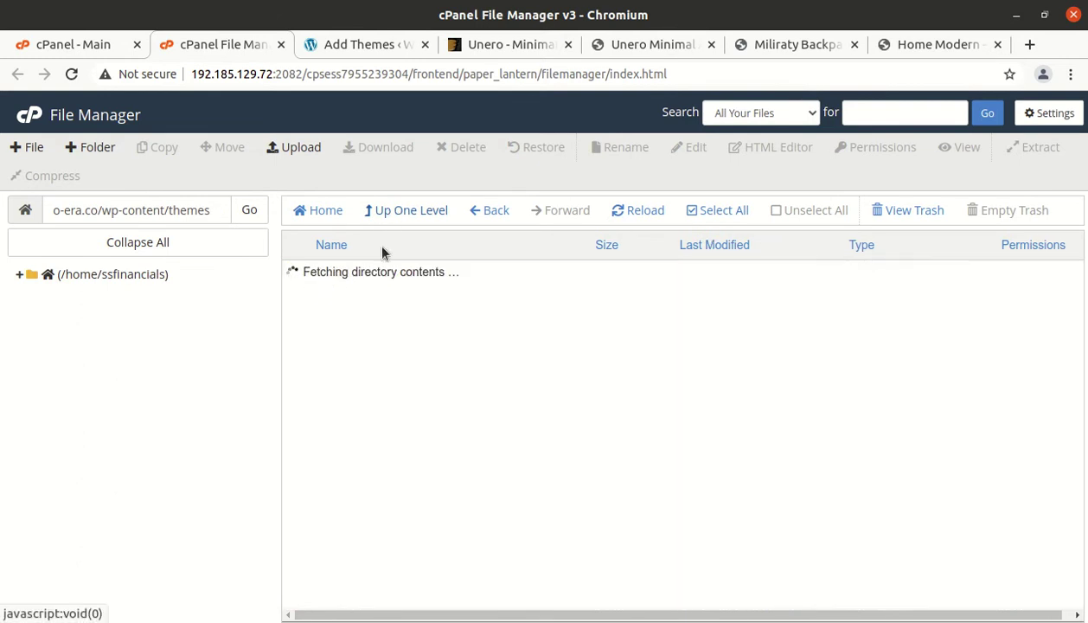
Step: Delete the unero.zip archive from the themes folder, keeping the extracted unero folder
left_click(367, 353)
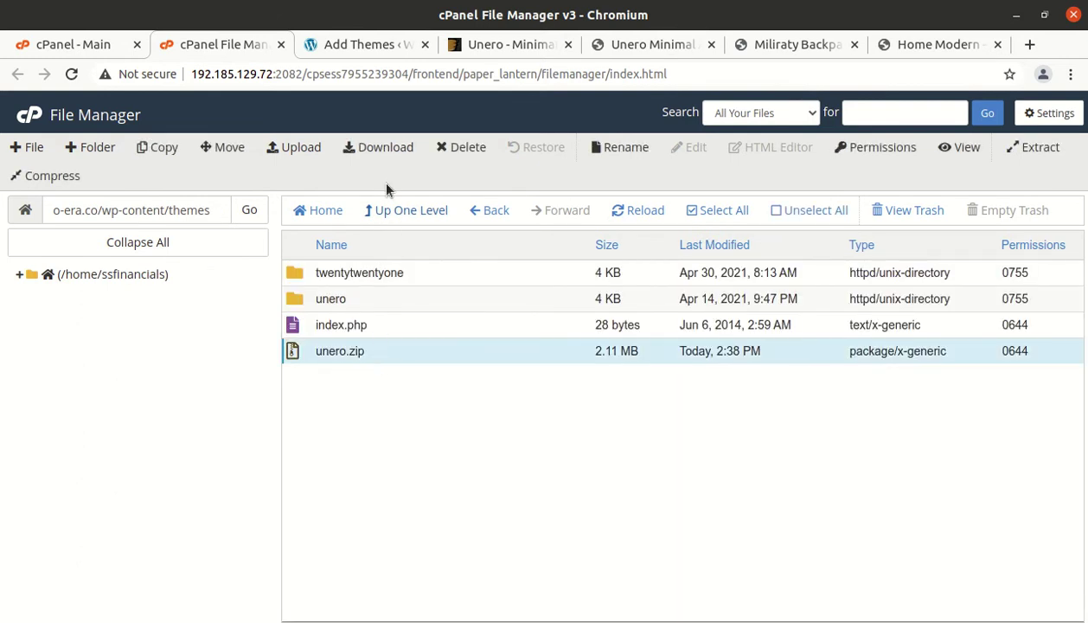
left_click(459, 150)
left_click(369, 363)
left_click(679, 409)
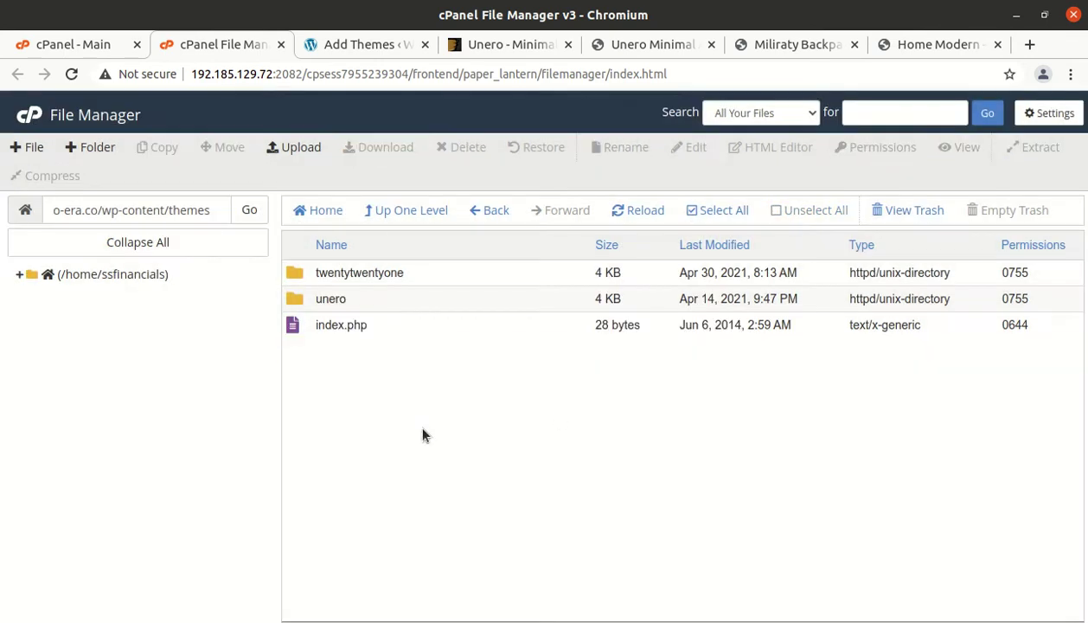
left_click(408, 304)
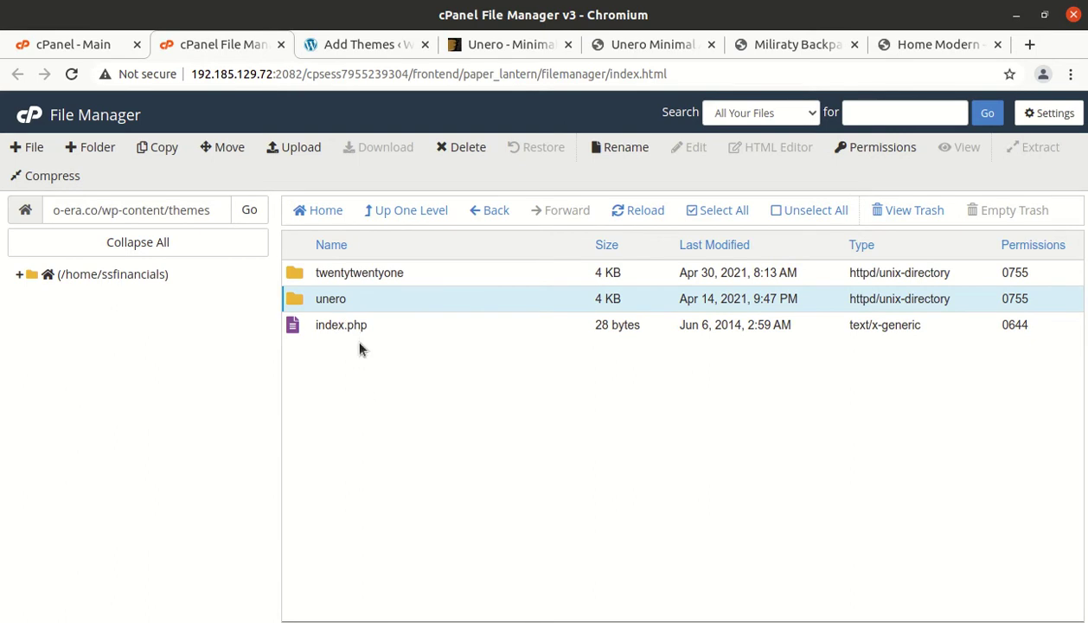
Step: Switch to WordPress admin, open the installed Themes page, view the Unero theme's details, and activate it
left_click(331, 44)
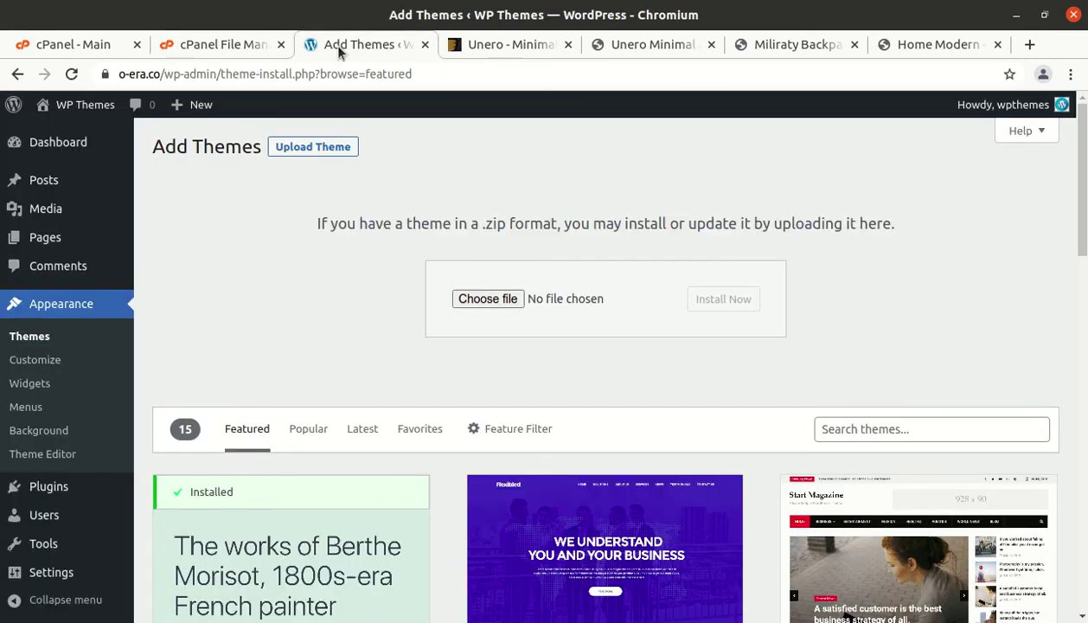
left_click(33, 339)
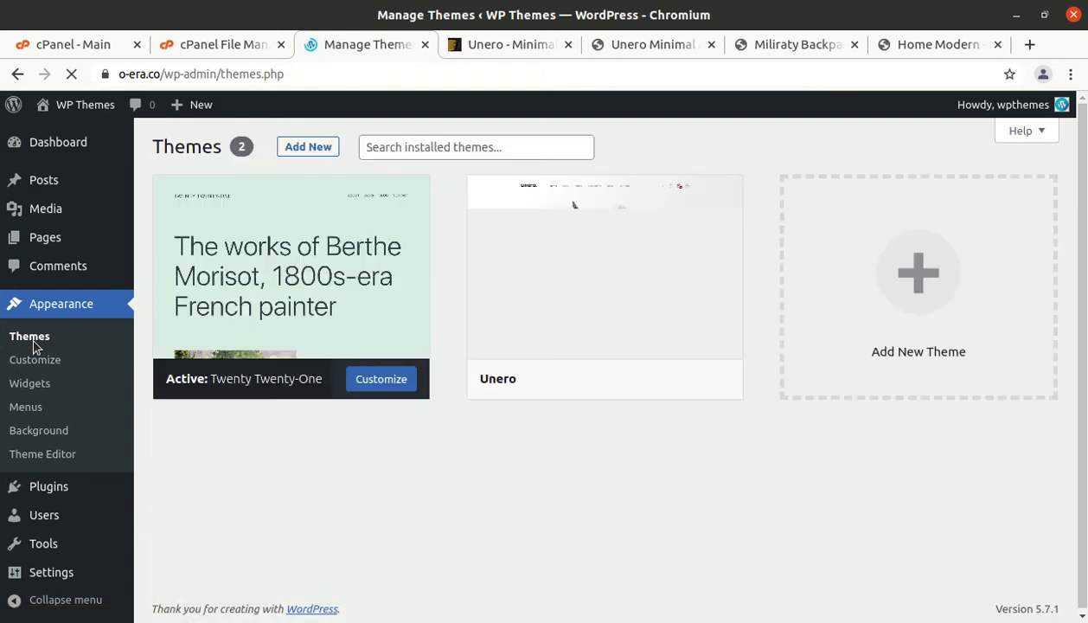
mouse_move(529, 360)
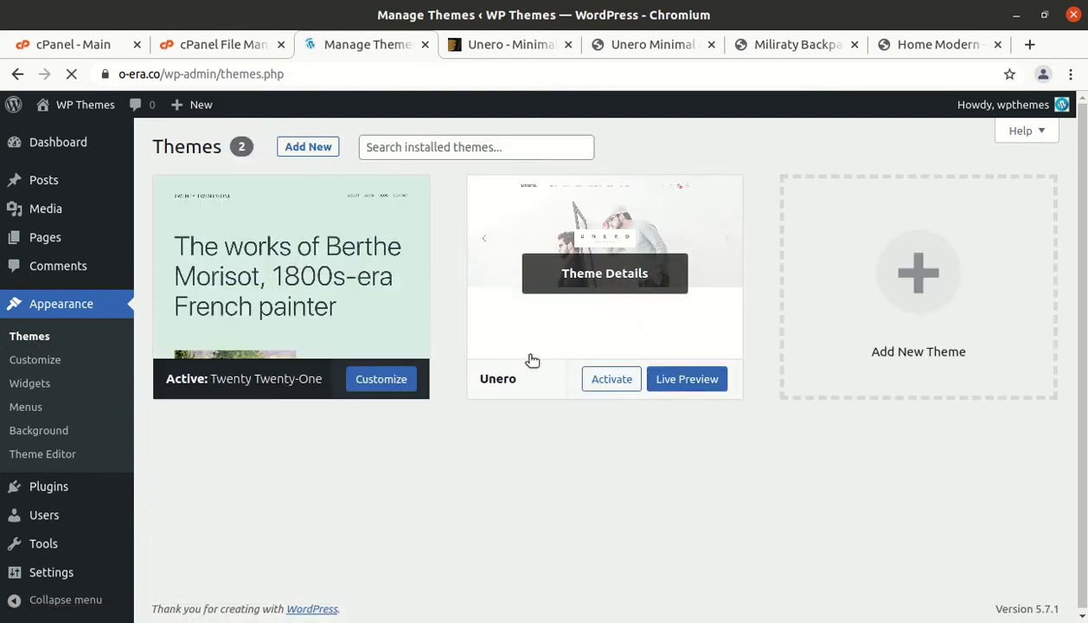
left_click(591, 287)
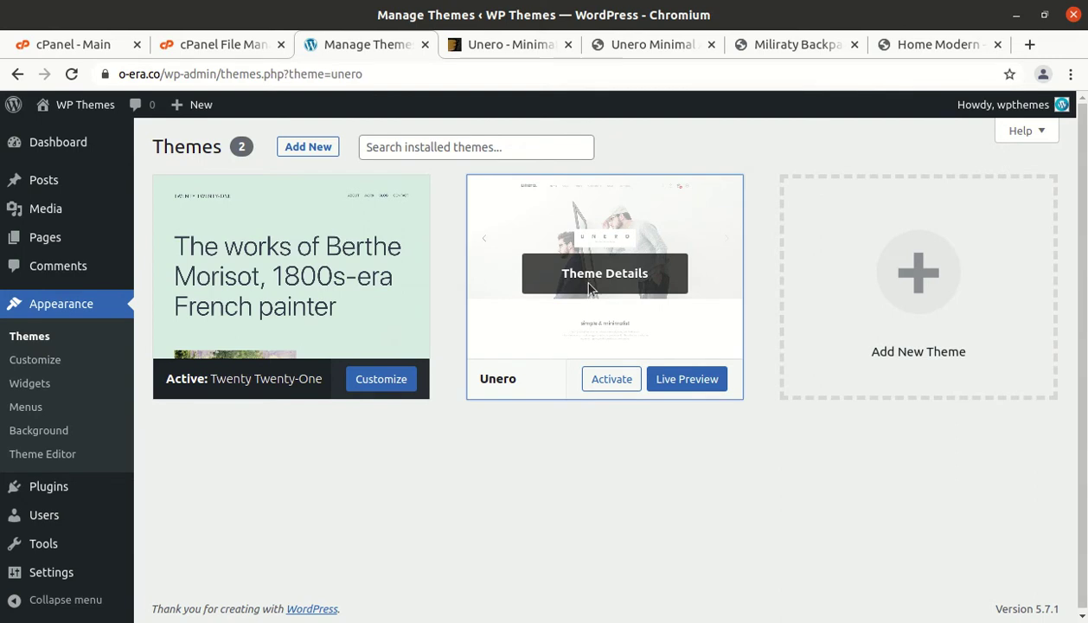
left_click_drag(662, 232, 737, 230)
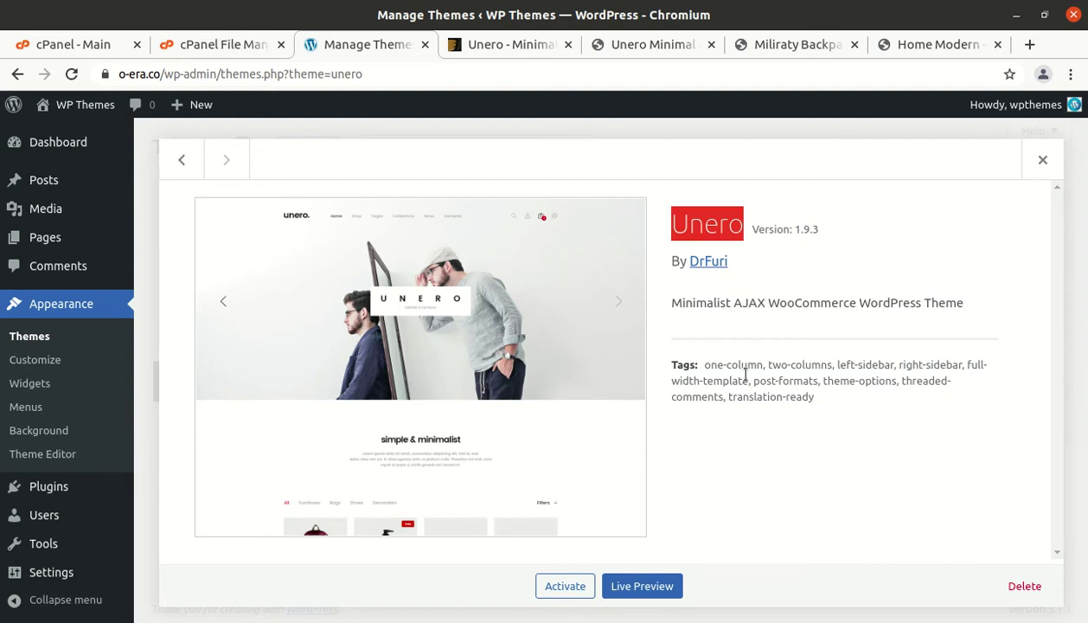
left_click(559, 593)
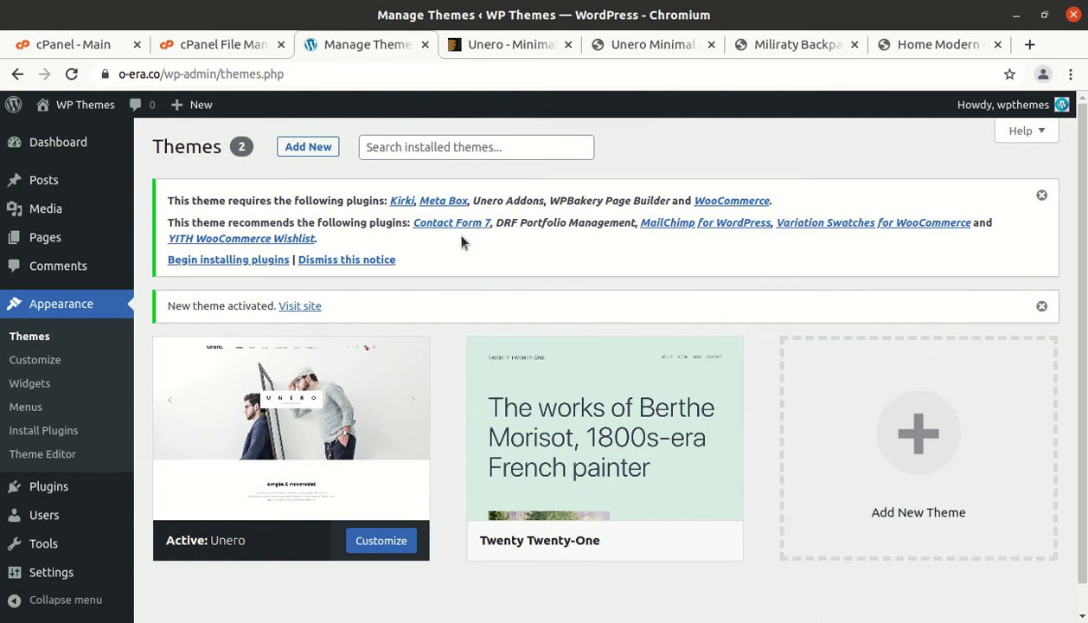
Step: Open the theme's plugin installation page and review the required and recommended plugins
left_click(247, 261)
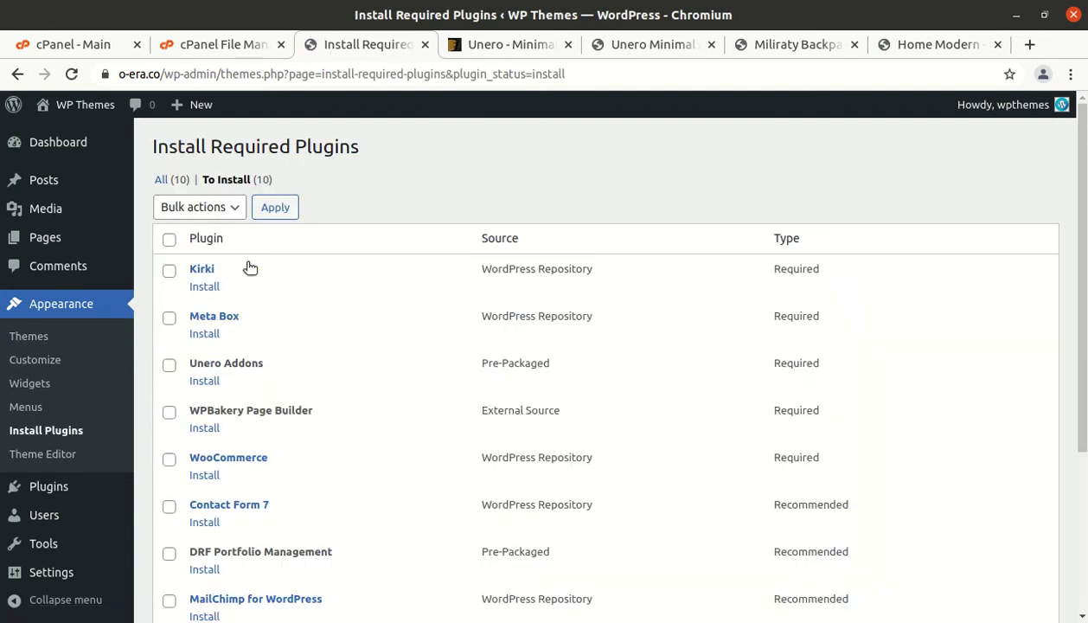
scroll(273, 299, "down", 3)
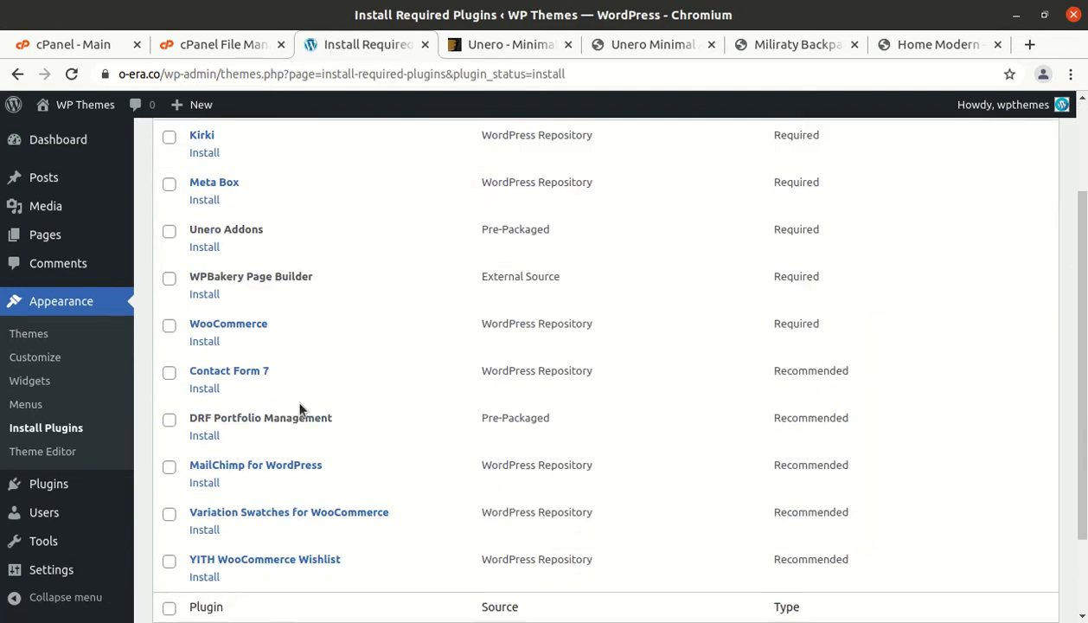
scroll(301, 414, "up", 3)
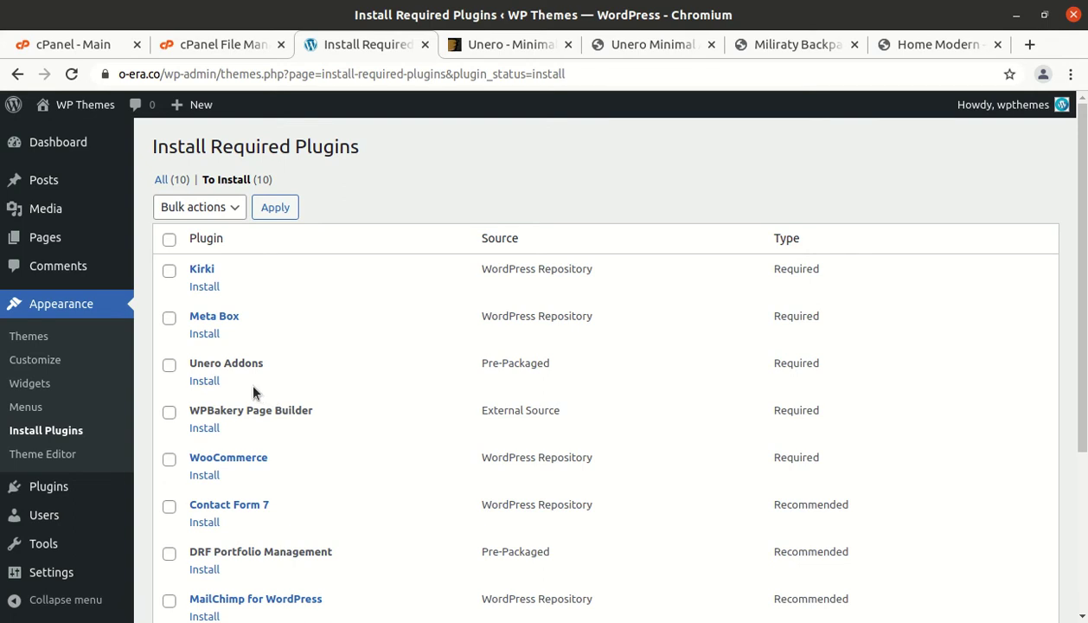
scroll(285, 306, "down", 3)
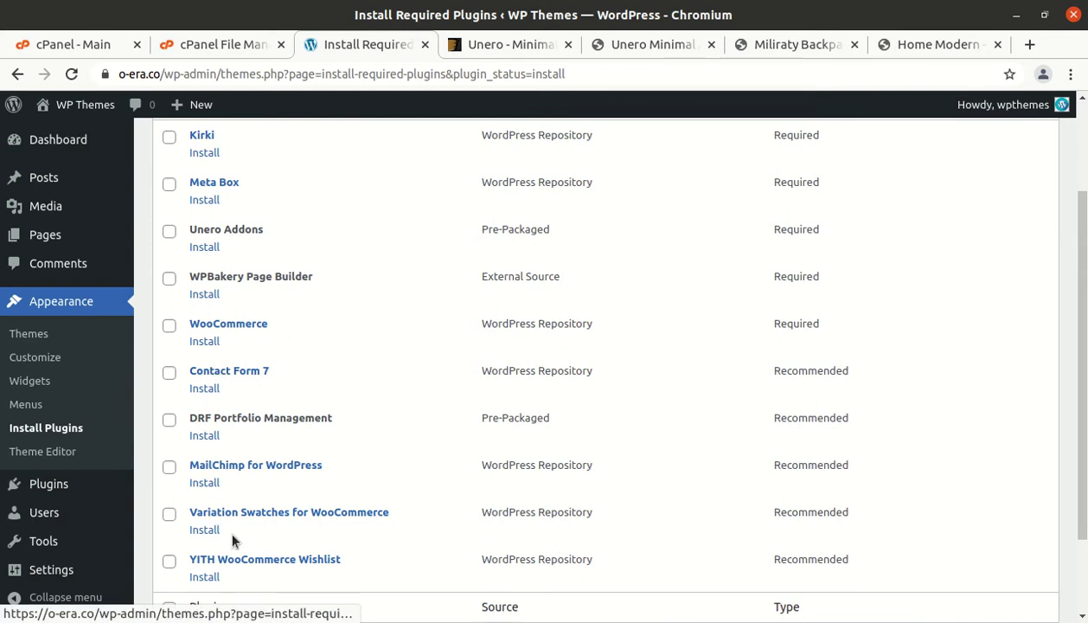
scroll(235, 555, "down", 2)
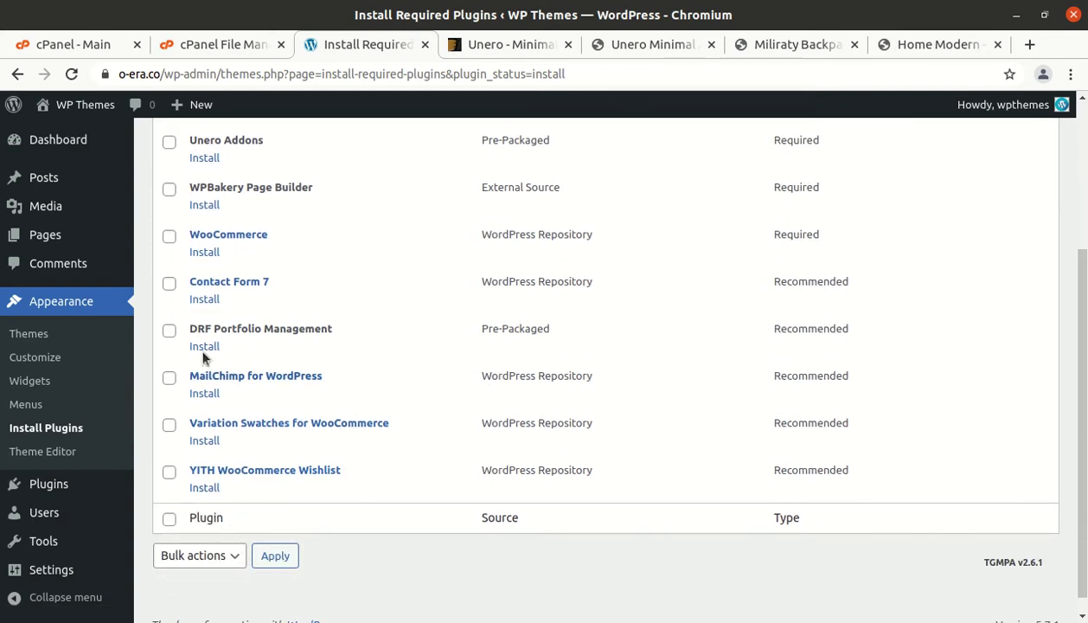
scroll(264, 336, "up", 2)
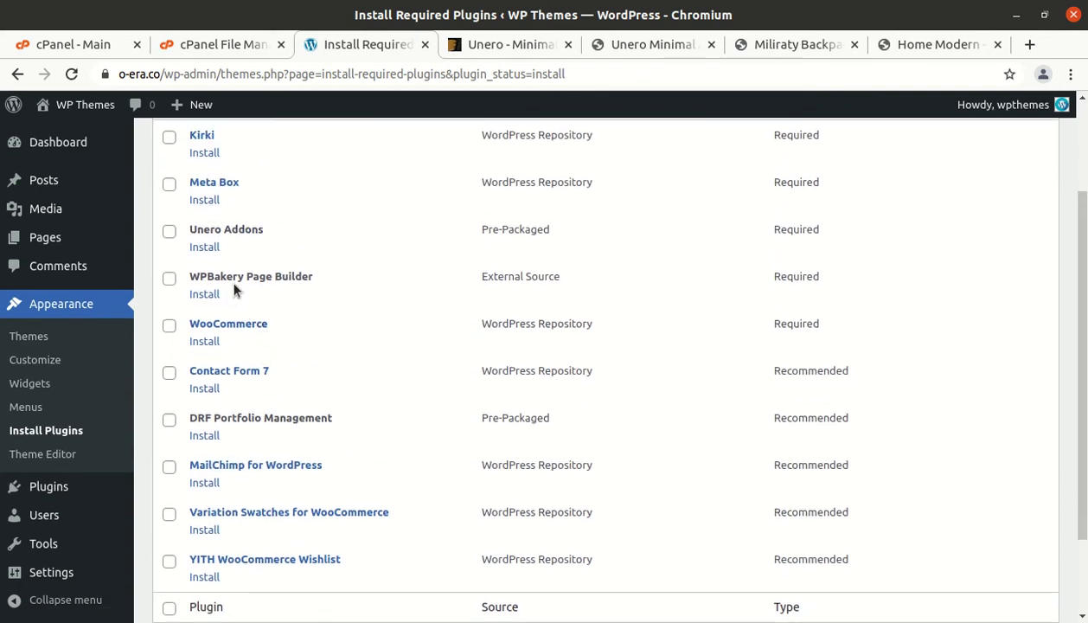
scroll(229, 277, "up", 3)
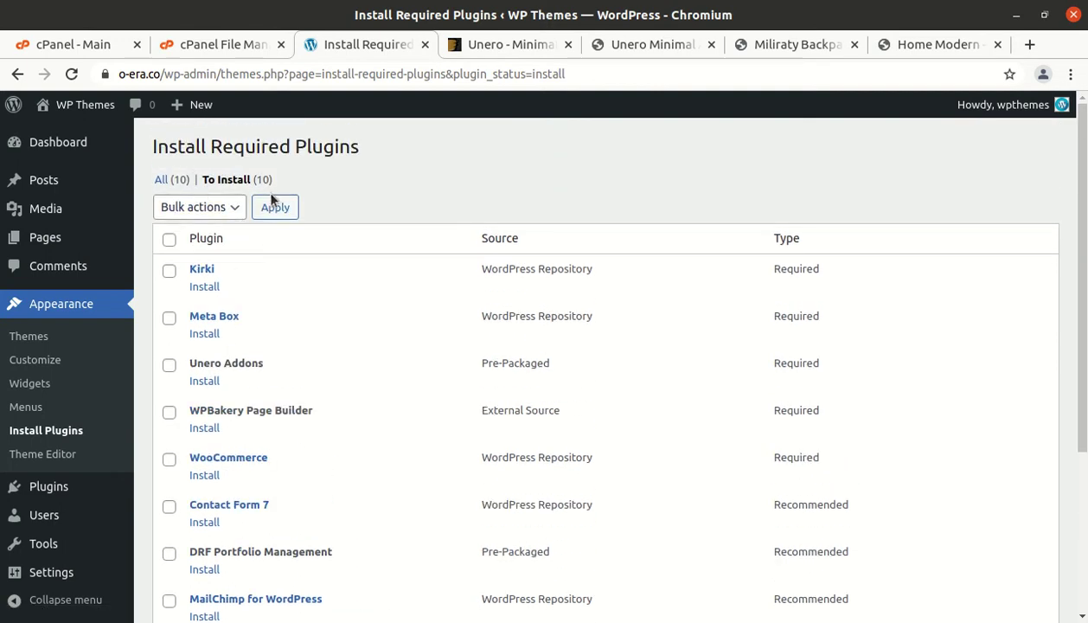
Step: Select all the listed plugins, install them in bulk, and check the installation results
left_click(169, 239)
left_click(215, 212)
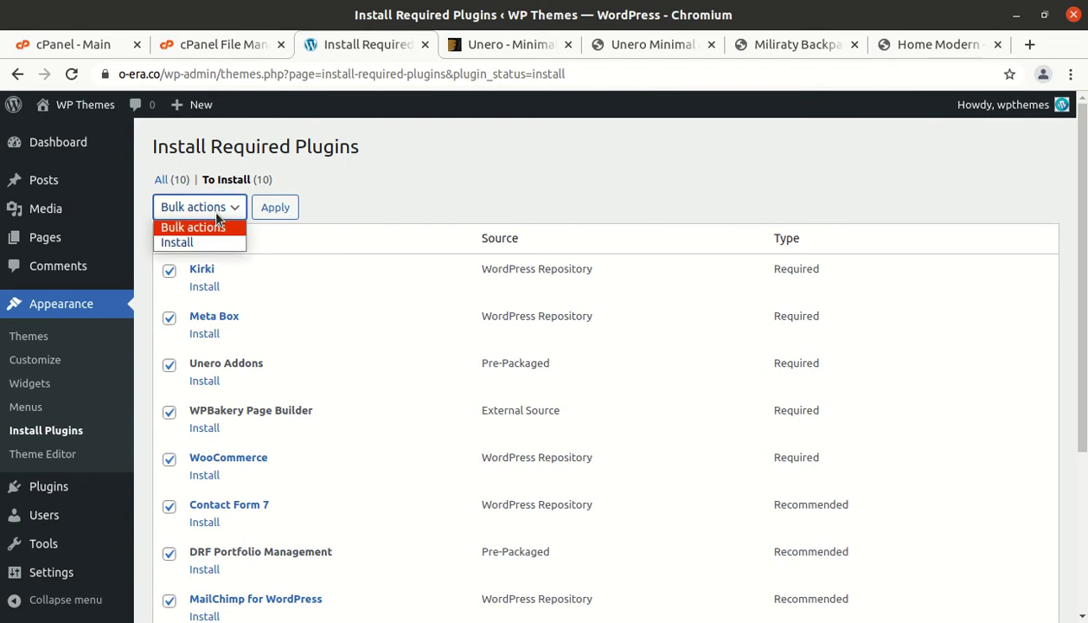
left_click(202, 241)
left_click(273, 211)
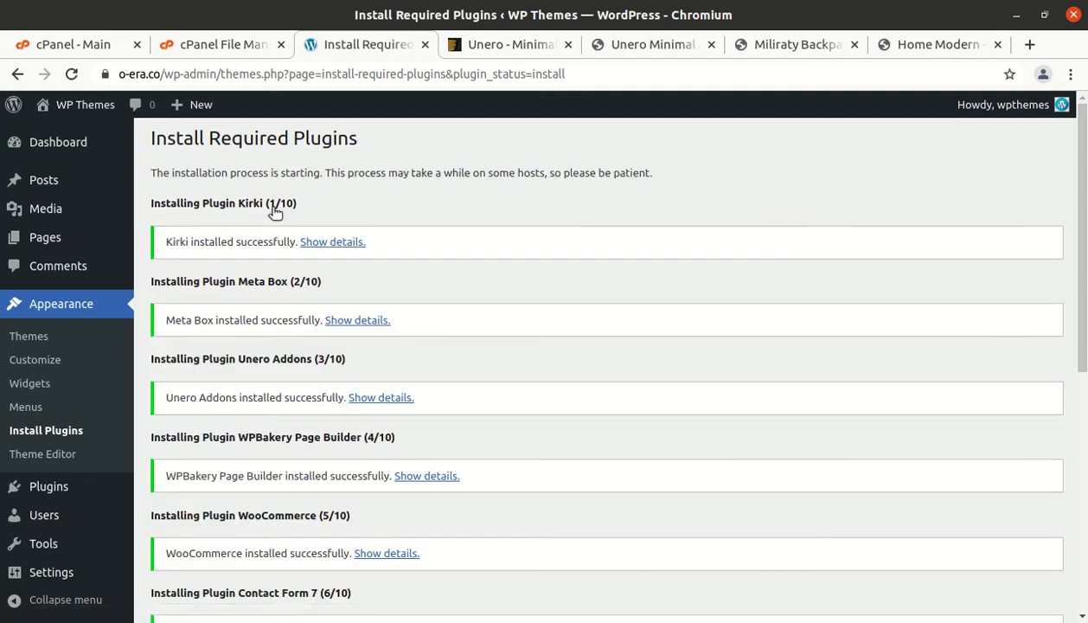
scroll(391, 260, "down", 5)
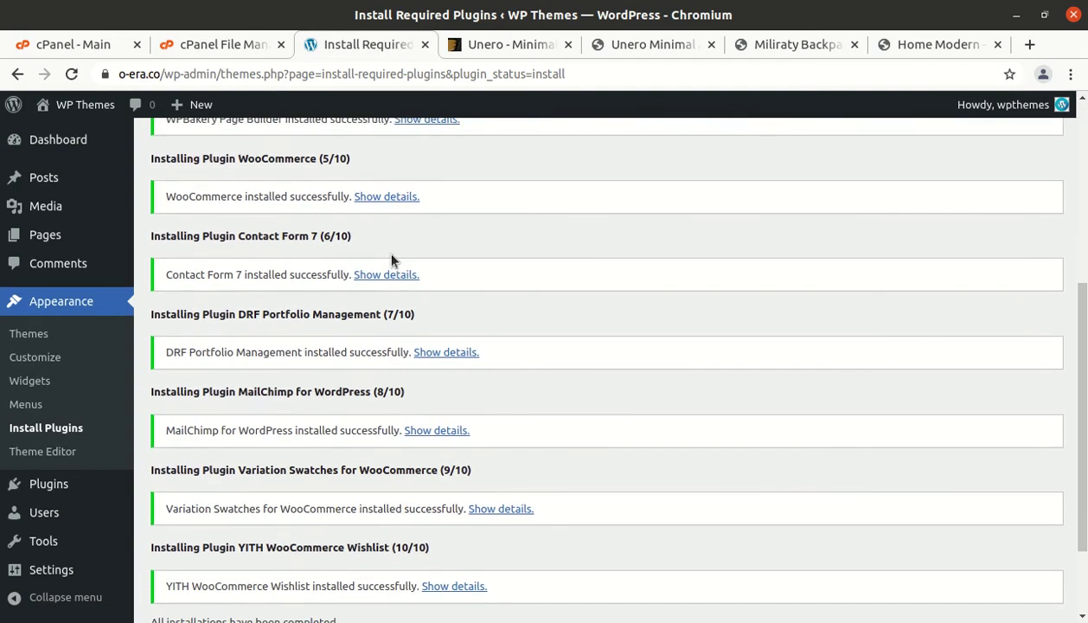
Step: Return to the required plugins list, select all the plugins, and activate them in bulk
left_click(254, 534)
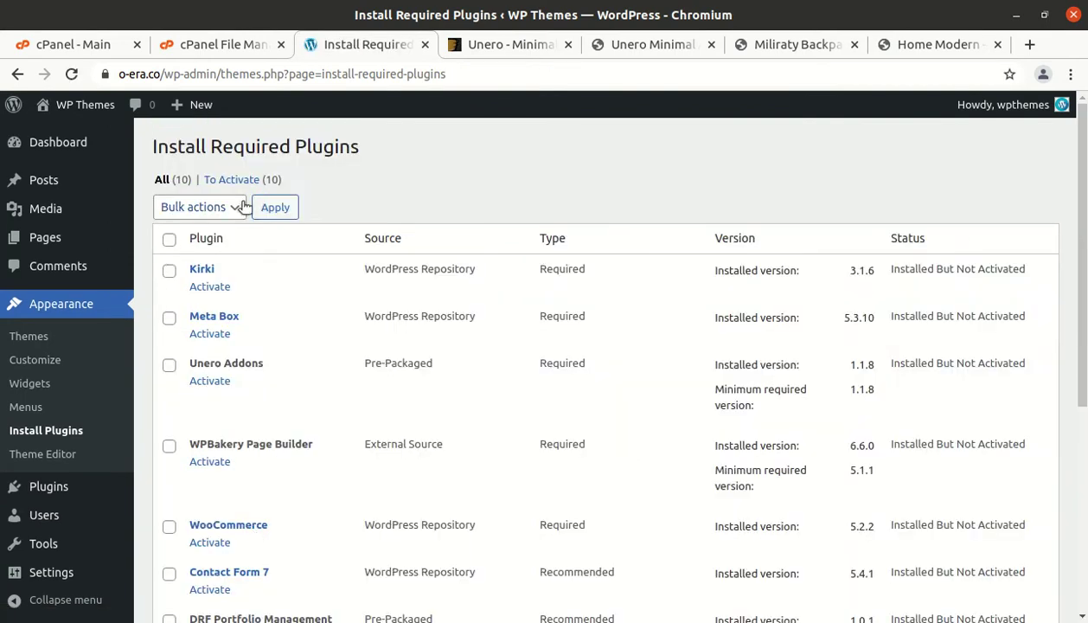
left_click(169, 239)
left_click(225, 215)
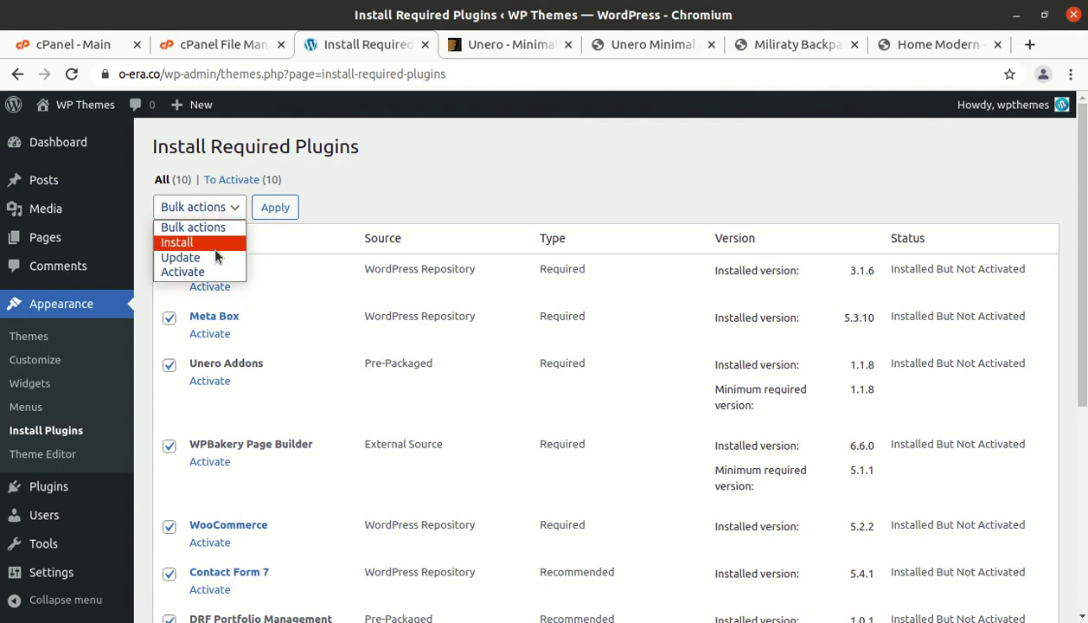
left_click(182, 270)
left_click(274, 208)
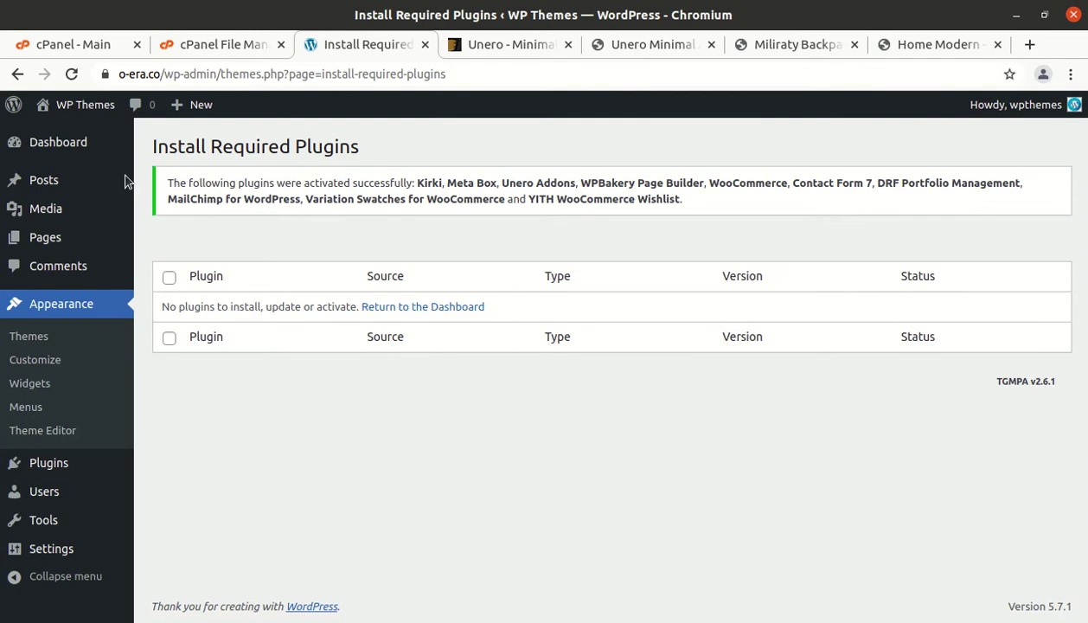
Step: Open the WordPress dashboard and look over the address and country fields in the WooCommerce setup wizard's store details
left_click(68, 147)
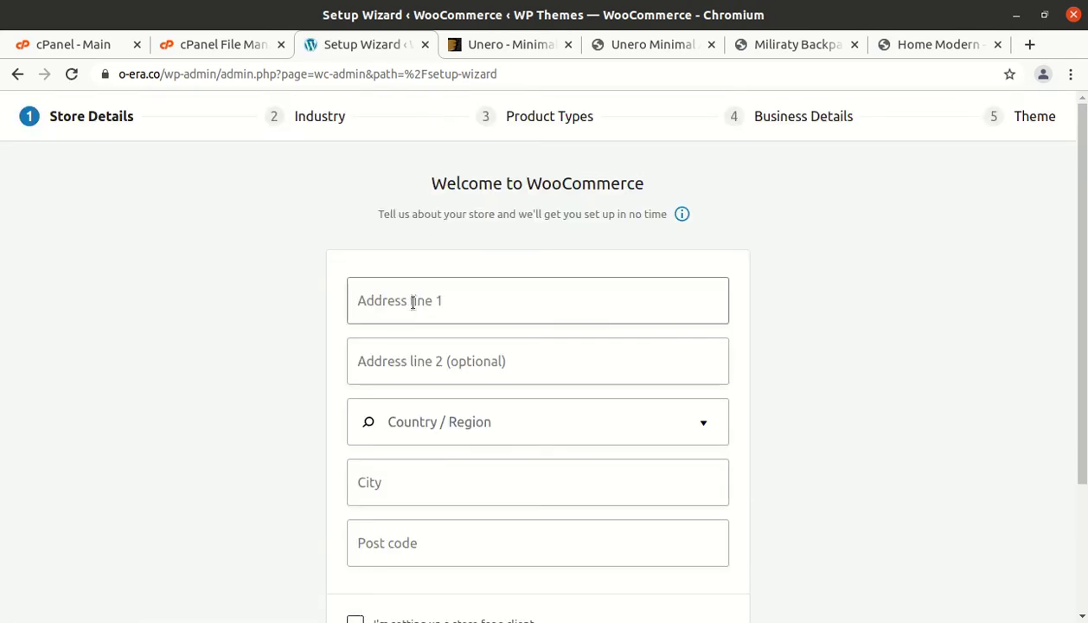
left_click(413, 302)
left_click(398, 363)
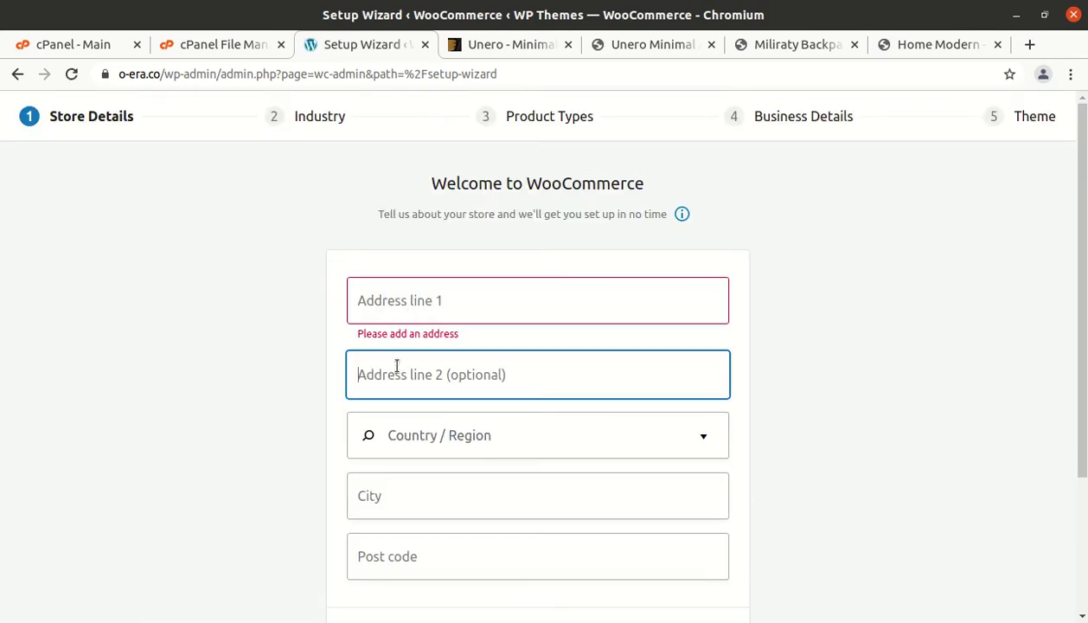
left_click(403, 431)
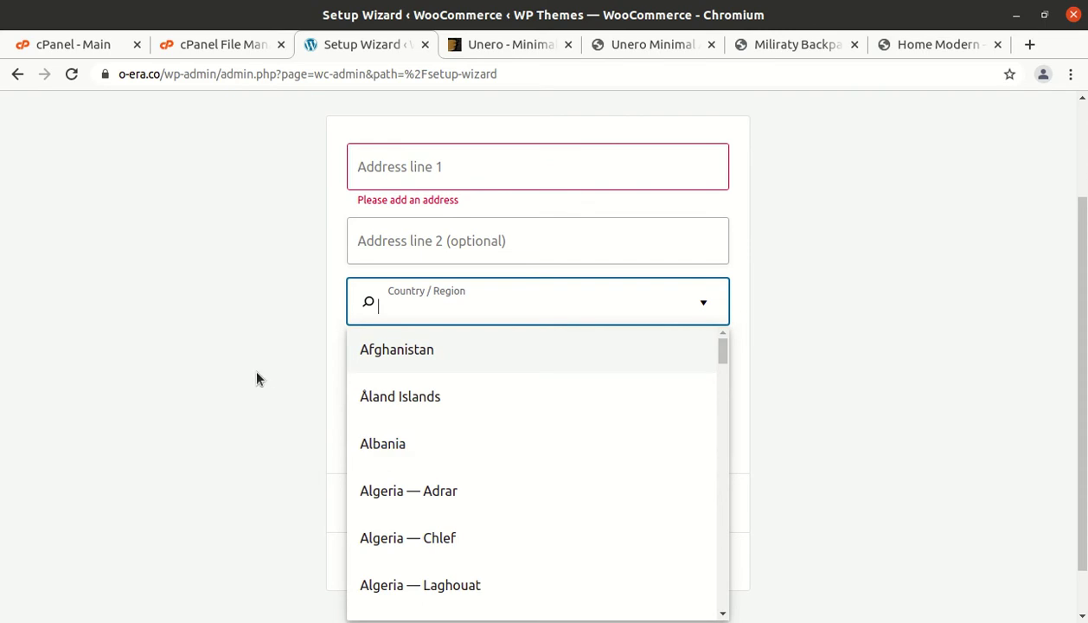
left_click(136, 313)
Step: Skip the store details setup, decline usage tracking, and dismiss the WooCommerce welcome dialog
scroll(731, 364, "down", 2)
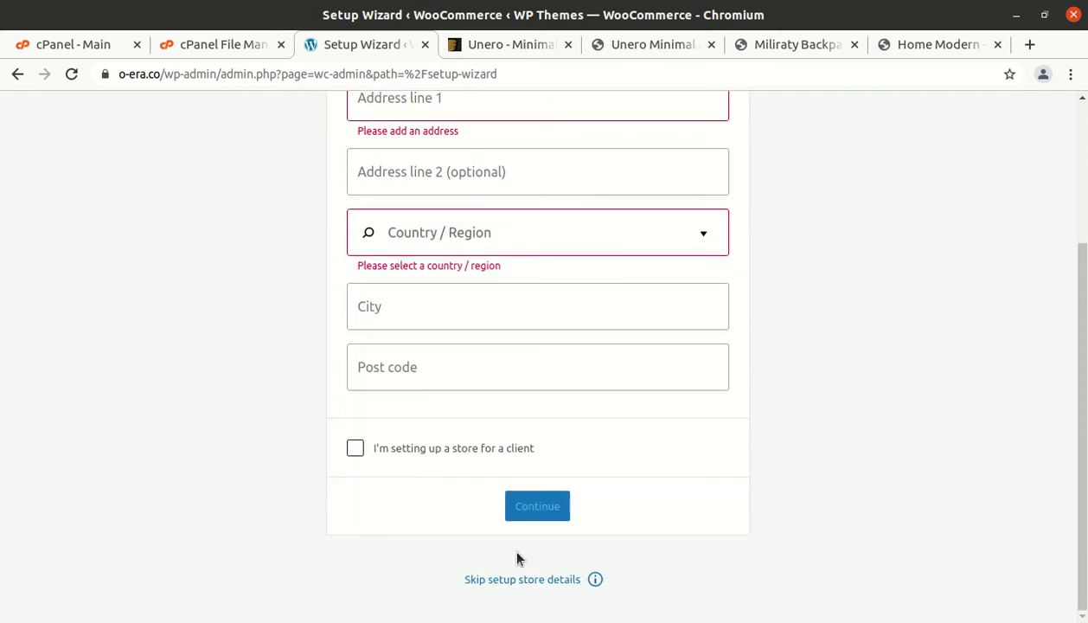
left_click(518, 581)
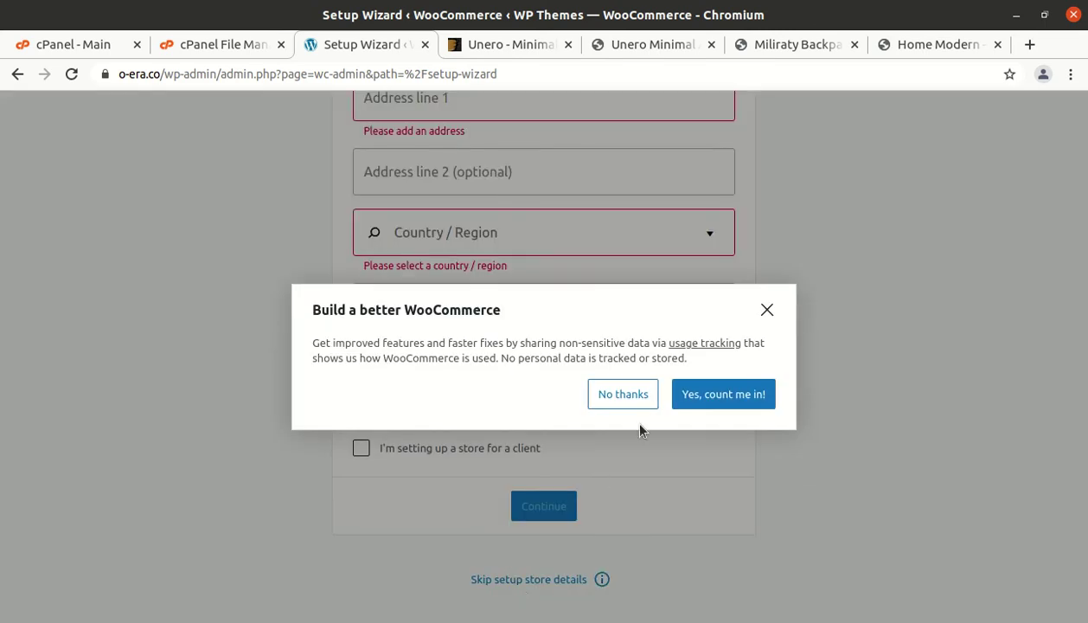
left_click(640, 395)
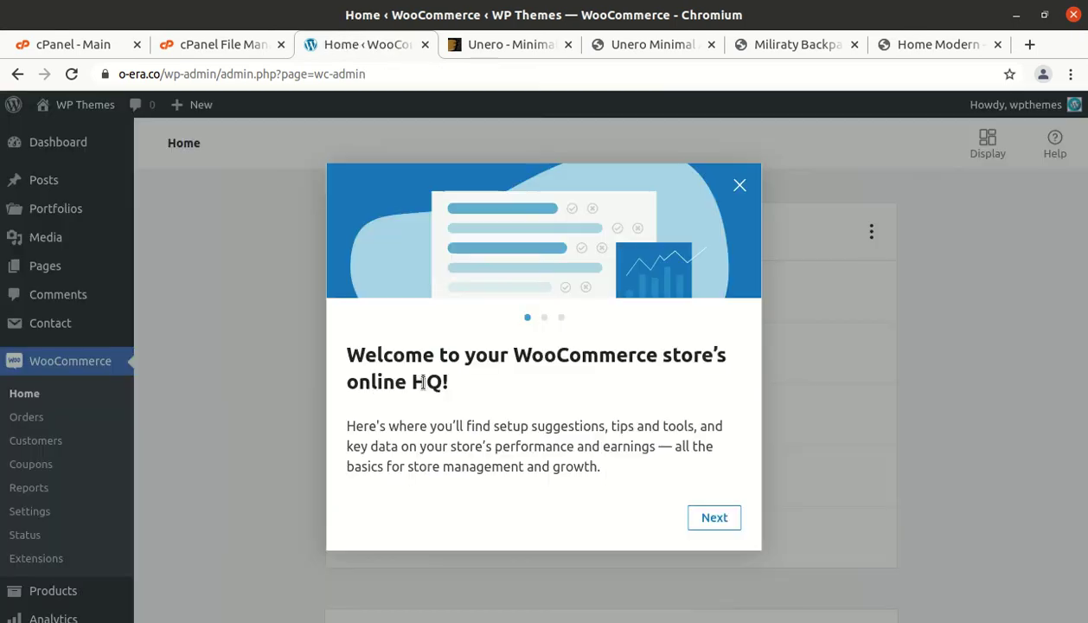
left_click(736, 185)
Step: Open the site's front end in a new browser tab and look over its home page from header to footer
mouse_move(69, 144)
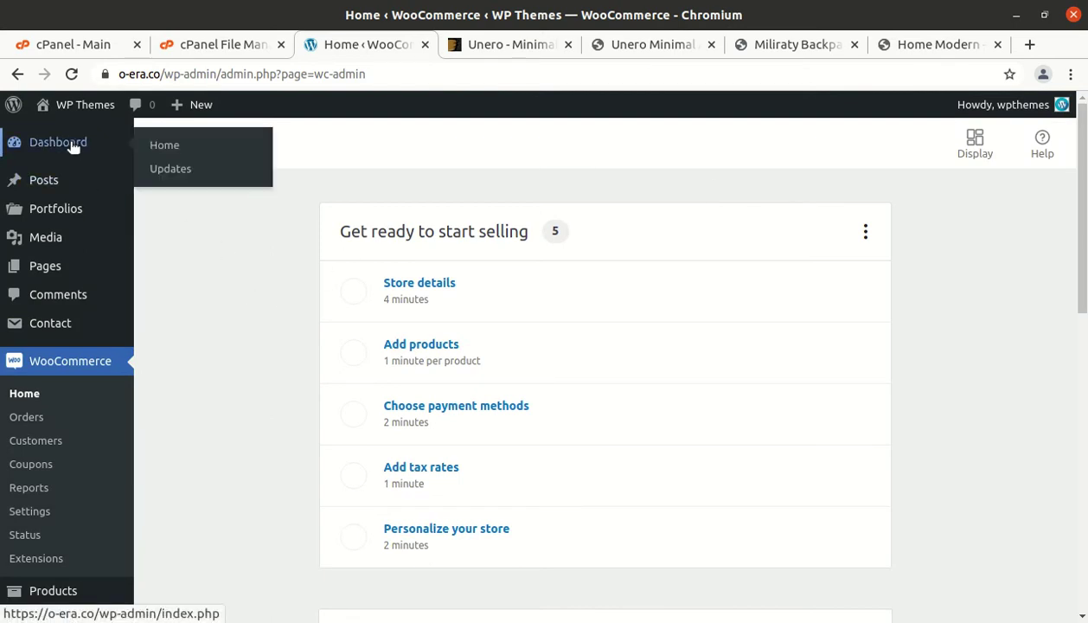
mouse_move(74, 111)
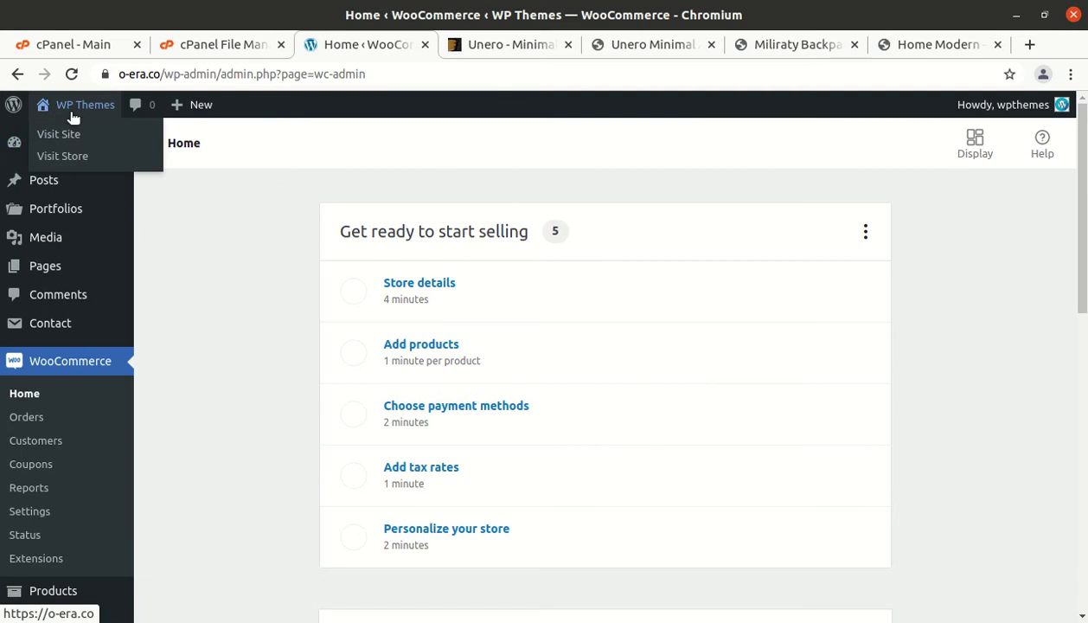
middle_click(76, 137)
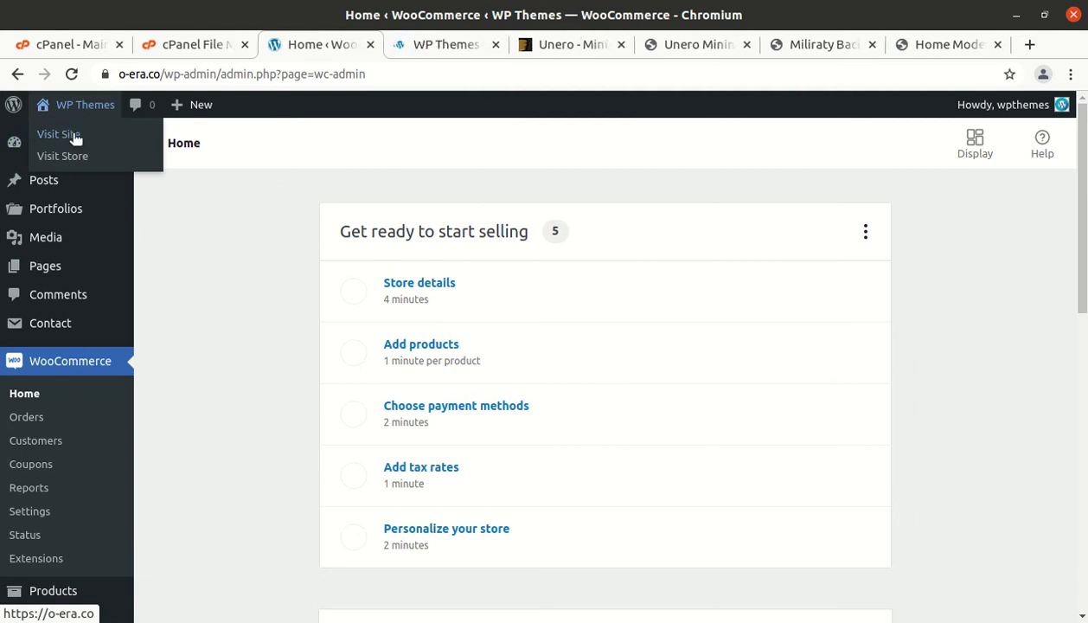
left_click(425, 47)
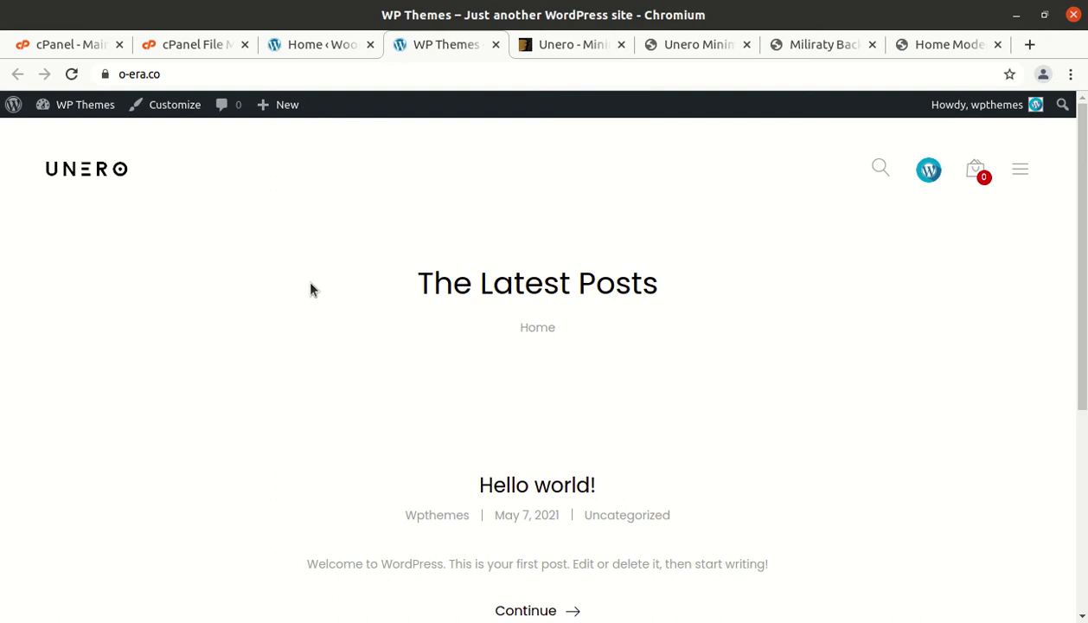
scroll(424, 316, "down", 5)
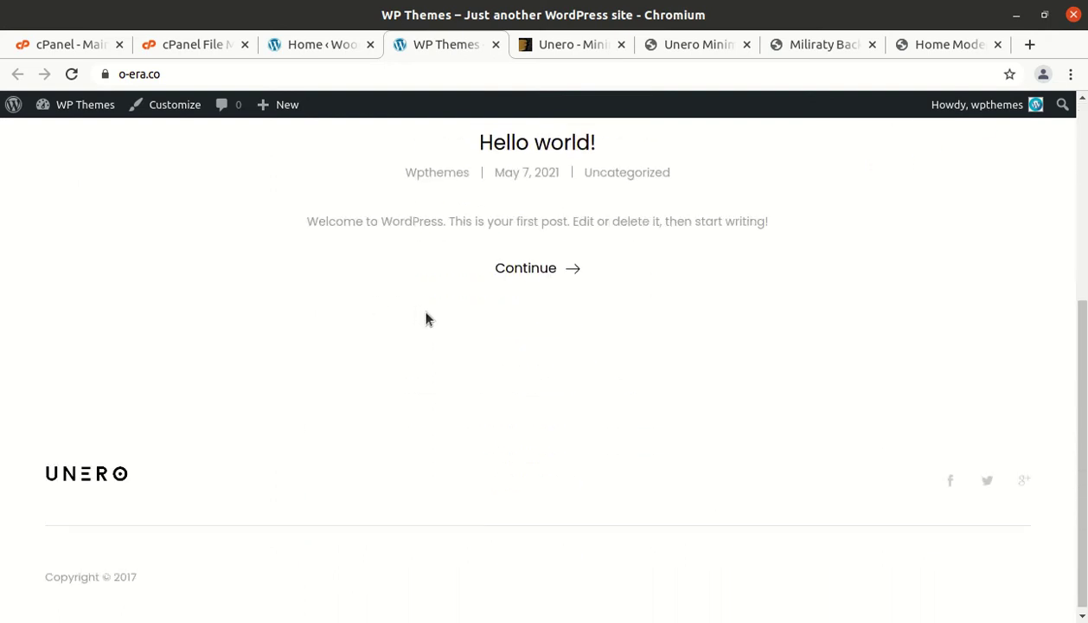
scroll(425, 318, "up", 5)
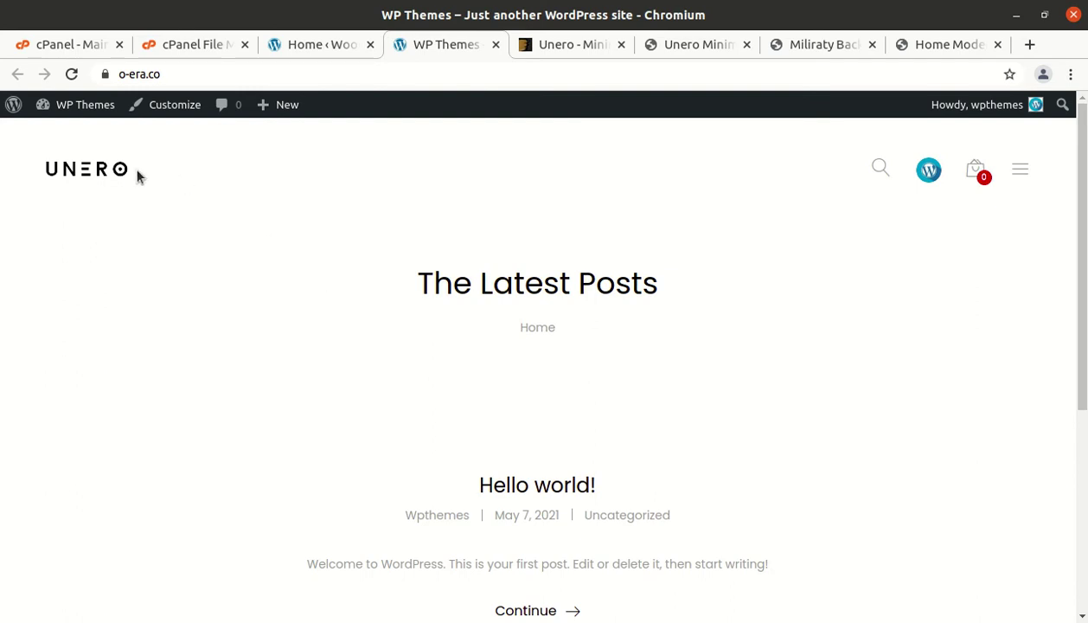
Step: Review the Unero theme's demo overview and open the home page of its Home Full Width demo for comparison
left_click(726, 44)
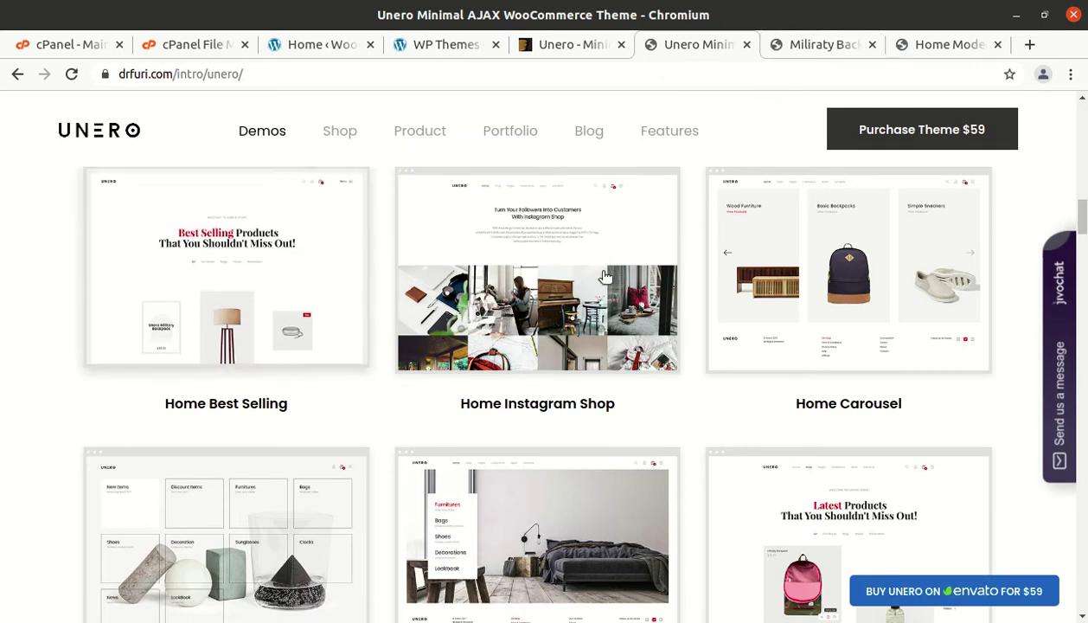
scroll(605, 275, "down", 4)
left_click(810, 48)
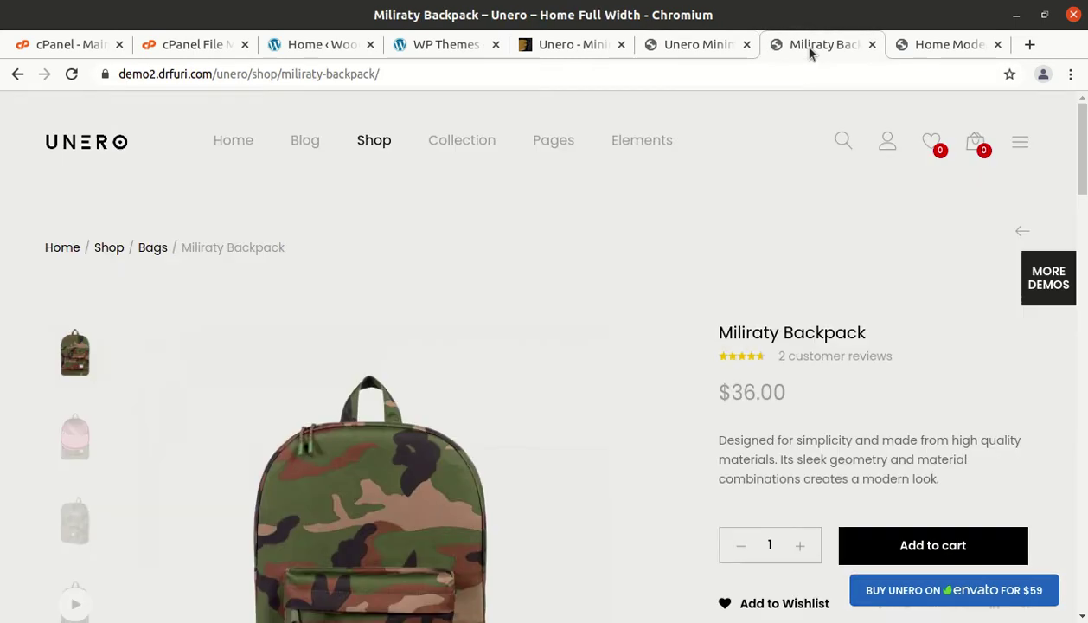
left_click(95, 146)
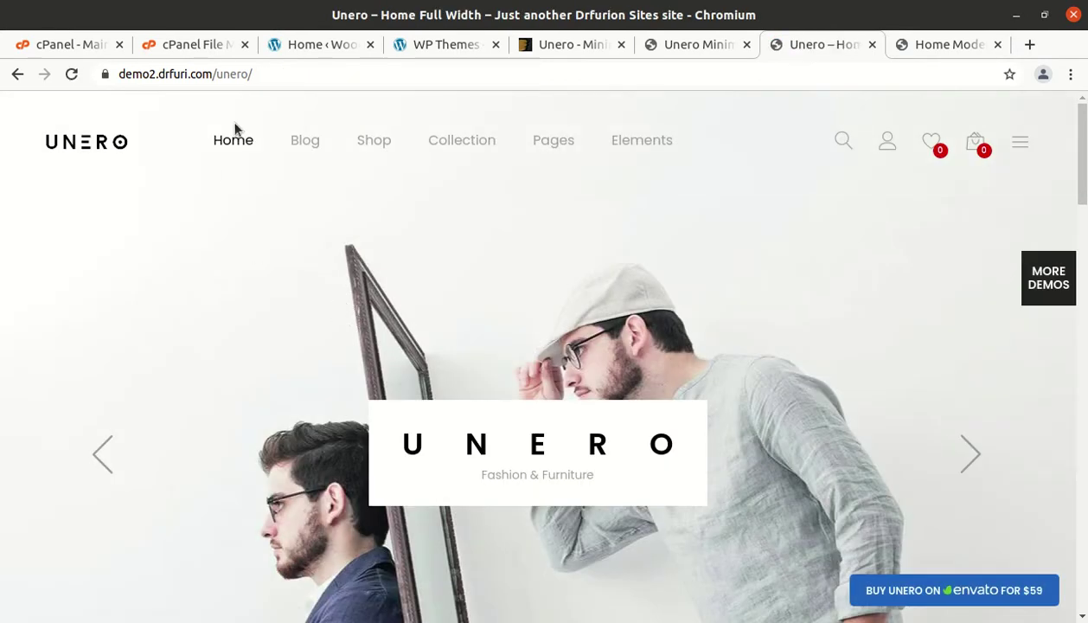
Step: Return to the WooCommerce Home page in WordPress admin, reload it, and examine the admin menu entries, including Appearance and Tools, for a demo import option
left_click(297, 45)
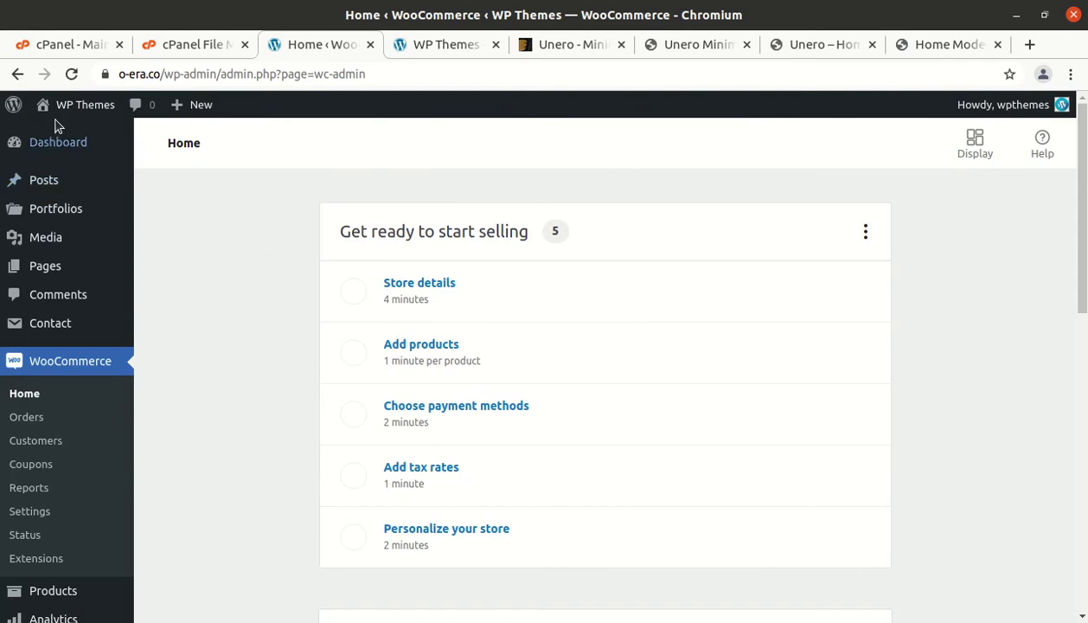
left_click(71, 75)
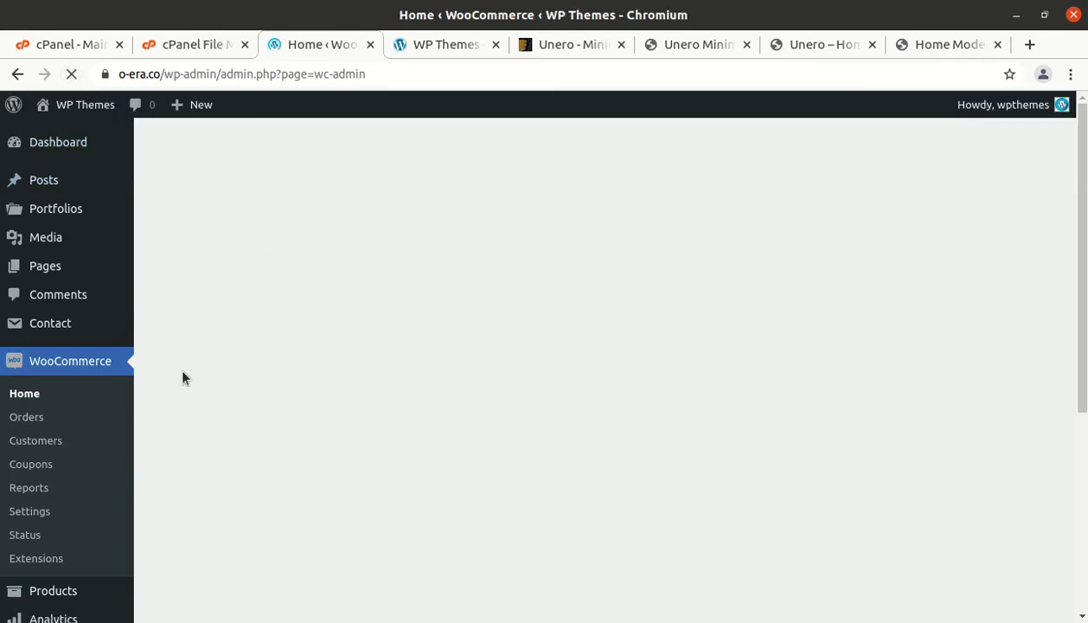
scroll(65, 259, "down", 2)
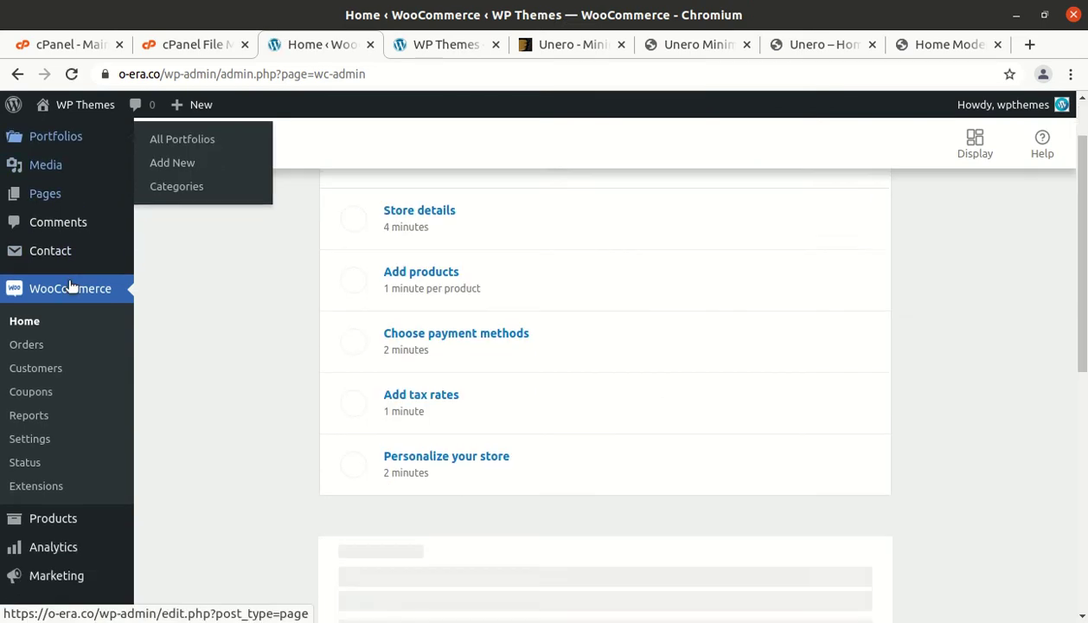
scroll(86, 450, "down", 2)
mouse_move(59, 510)
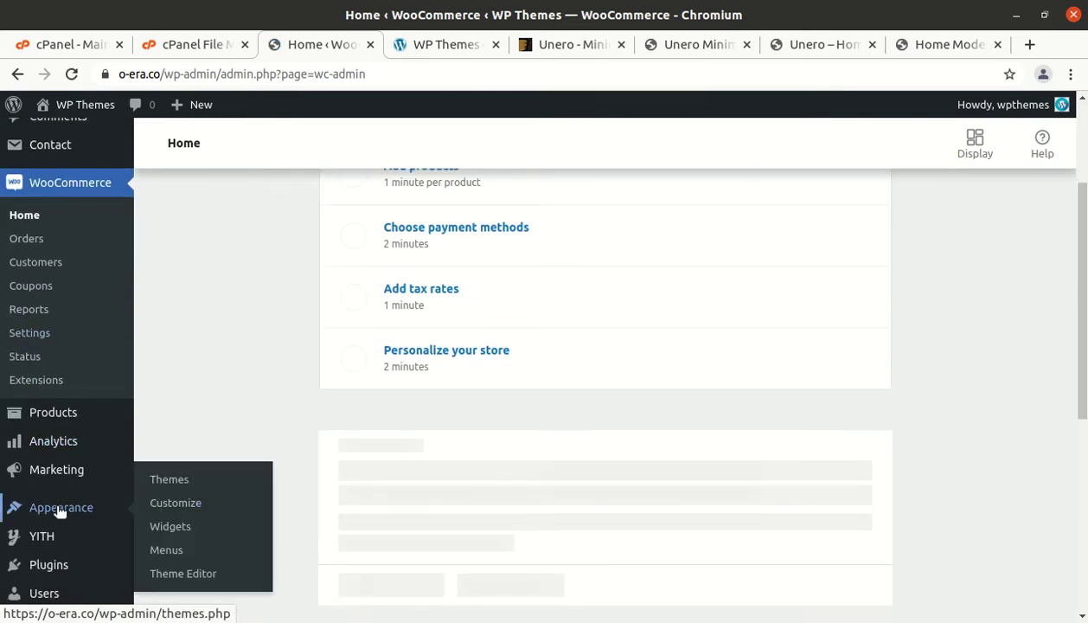
scroll(52, 505, "down", 3)
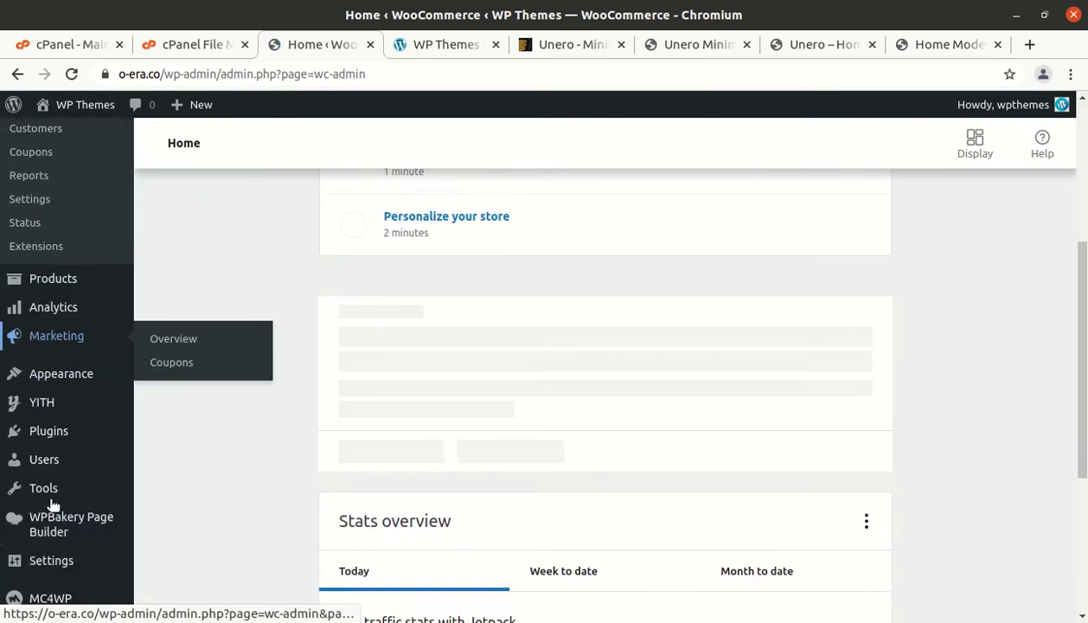
scroll(47, 536, "down", 3)
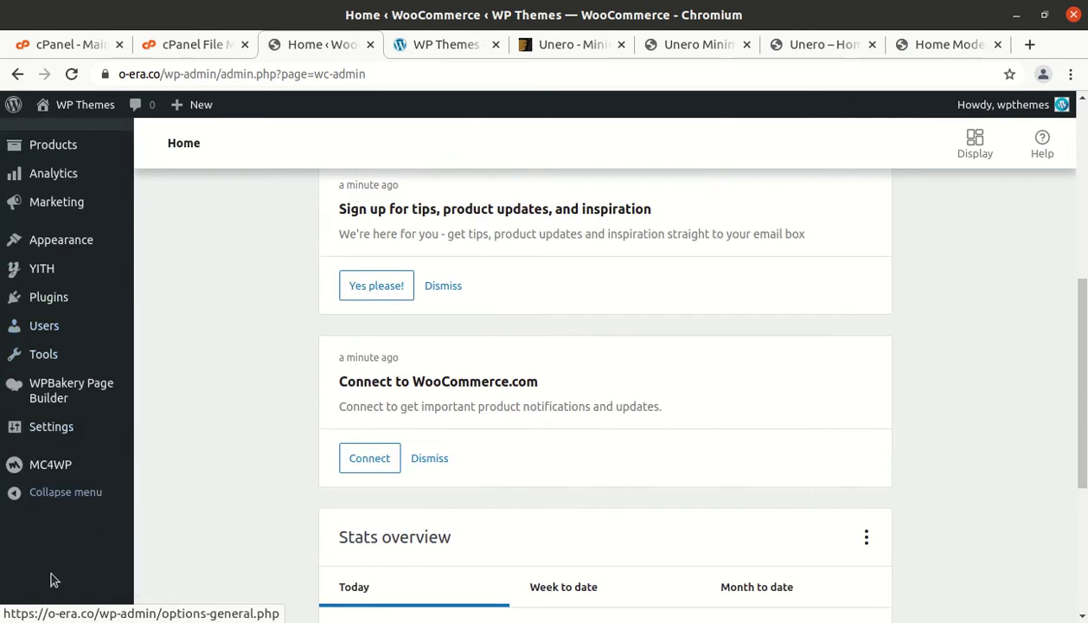
mouse_move(45, 361)
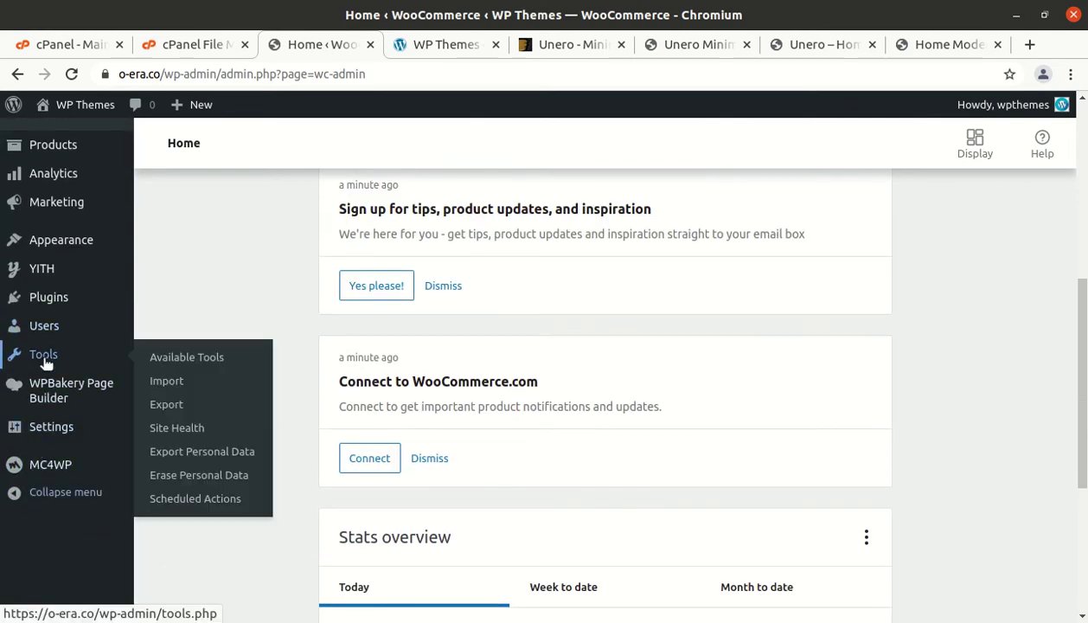
scroll(73, 322, "up", 1)
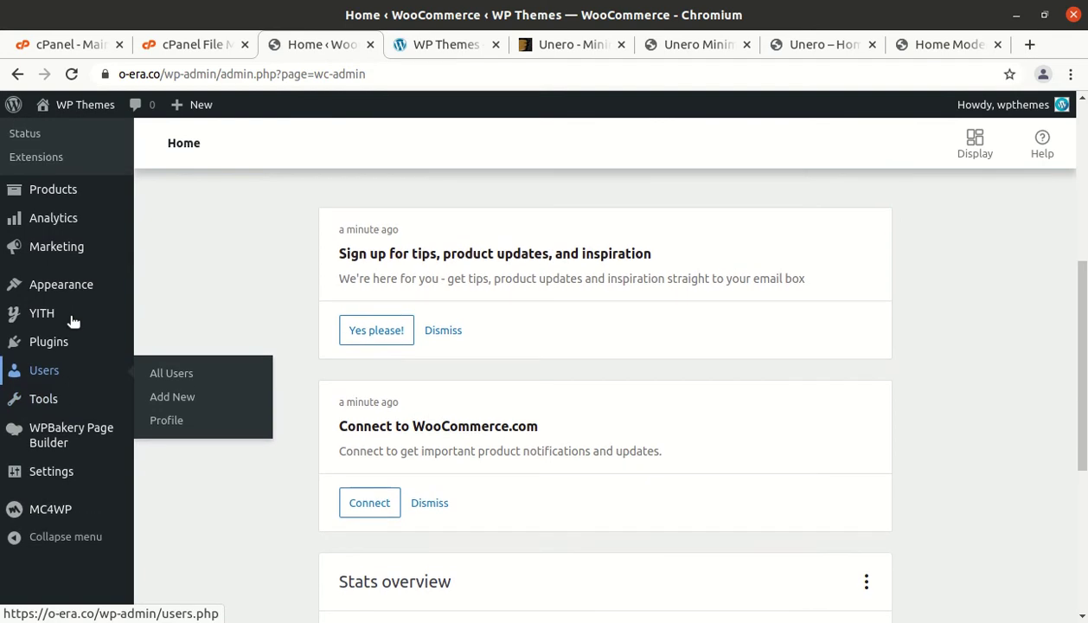
mouse_move(63, 296)
scroll(59, 290, "up", 2)
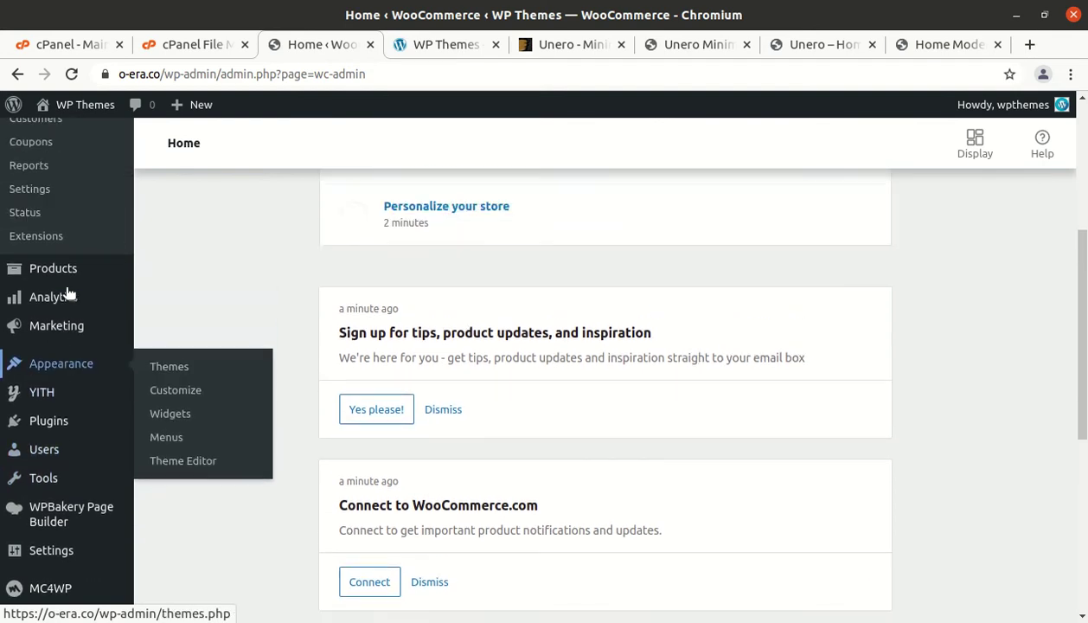
scroll(45, 346, "up", 3)
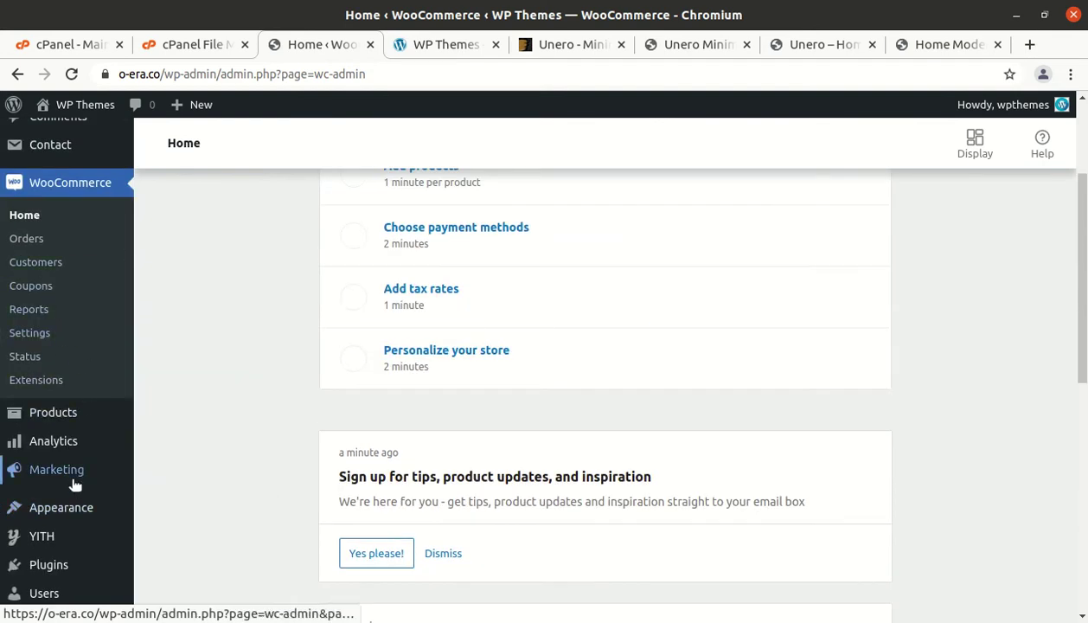
mouse_move(75, 481)
scroll(74, 482, "down", 3)
scroll(73, 481, "down", 5)
scroll(54, 421, "up", 5)
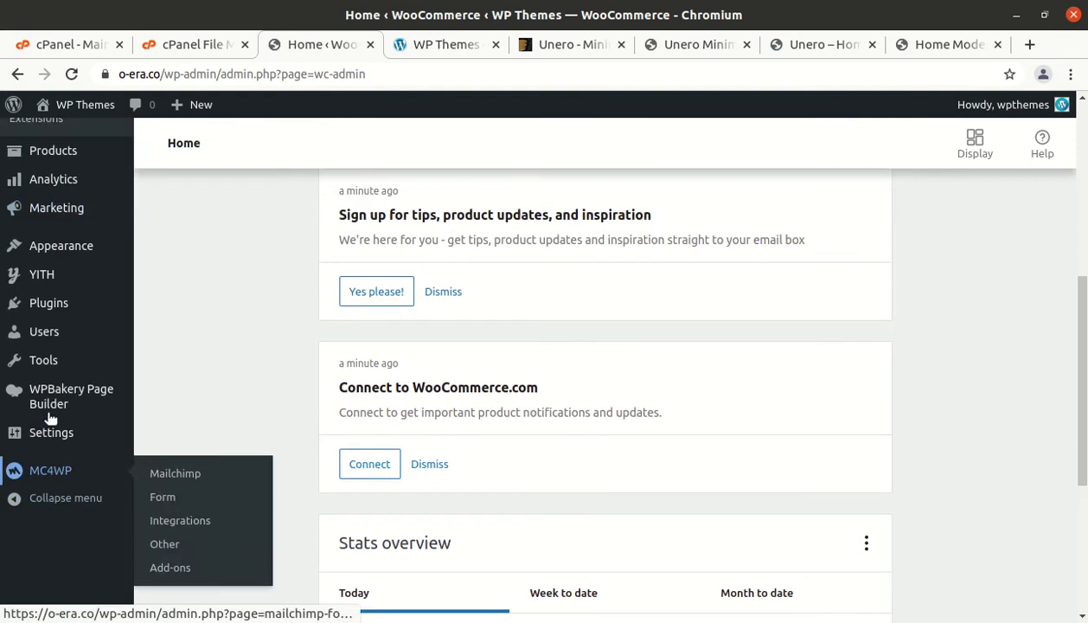
scroll(43, 407, "up", 1)
mouse_move(70, 441)
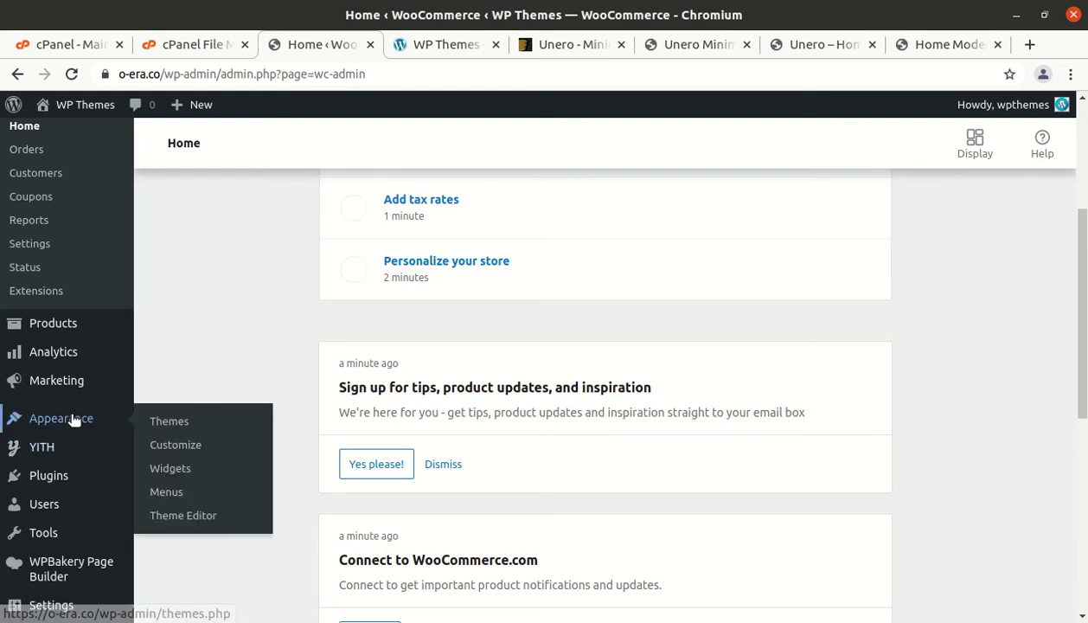
mouse_move(53, 459)
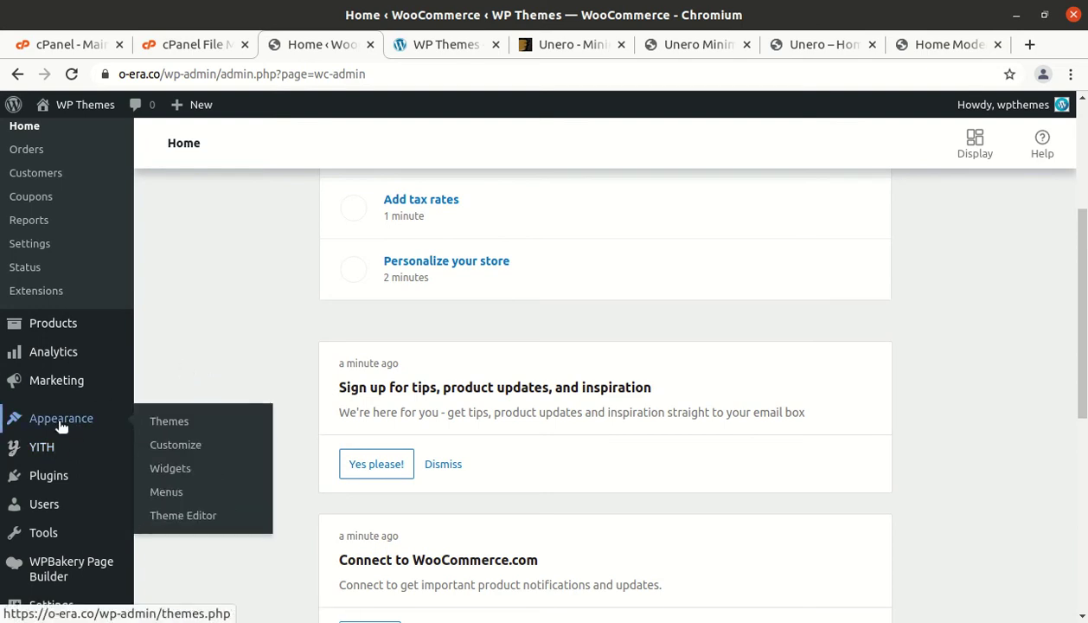
mouse_move(57, 391)
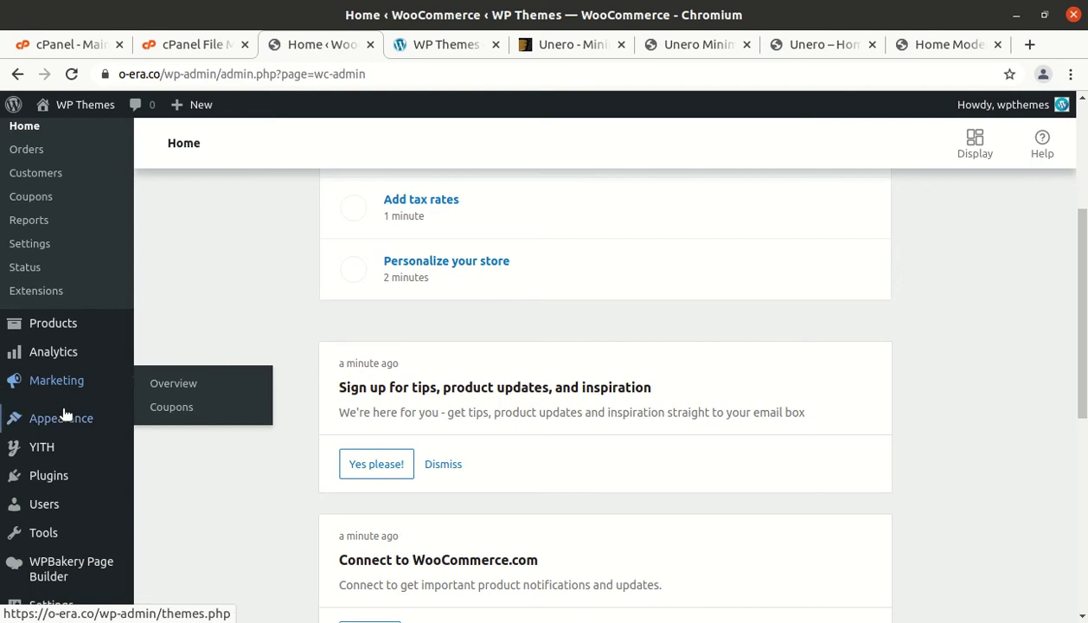
mouse_move(65, 411)
scroll(65, 408, "up", 1)
scroll(65, 402, "up", 2)
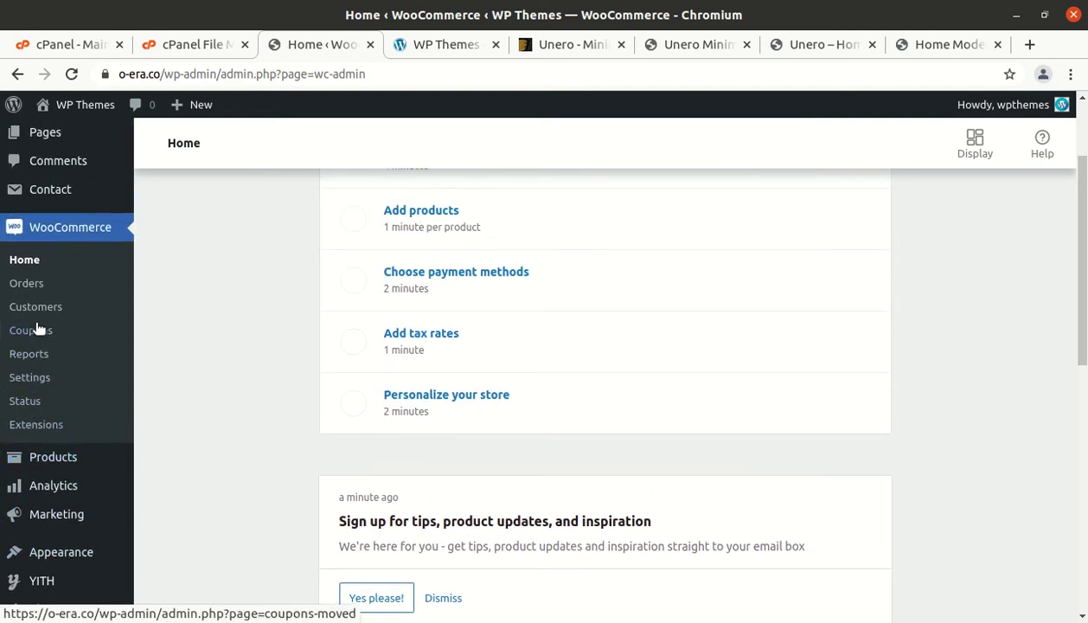
scroll(53, 303, "up", 2)
scroll(47, 349, "up", 1)
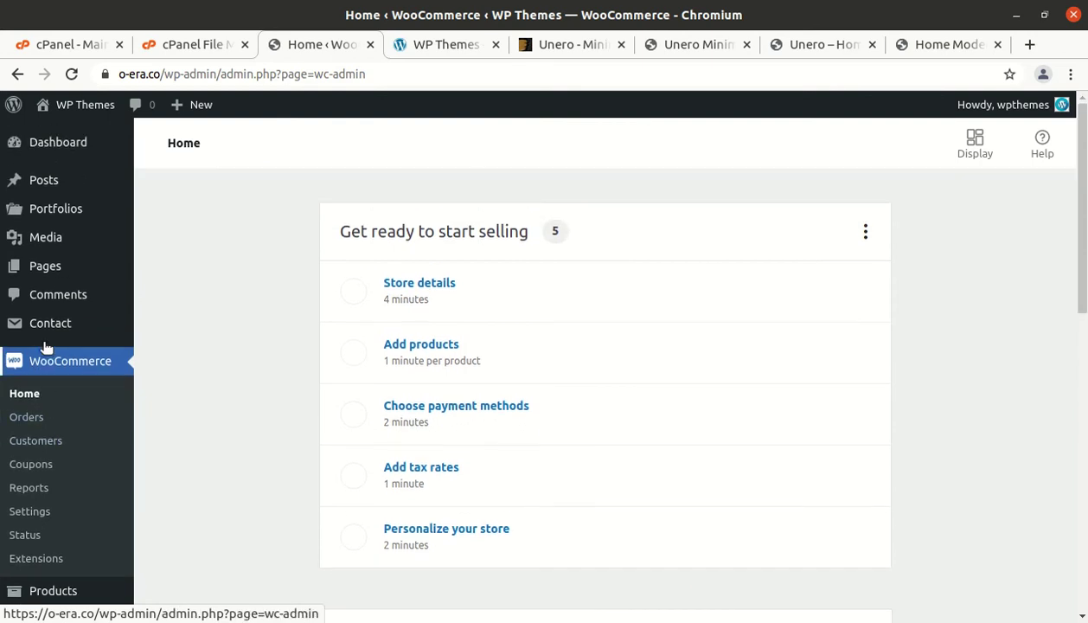
mouse_move(51, 318)
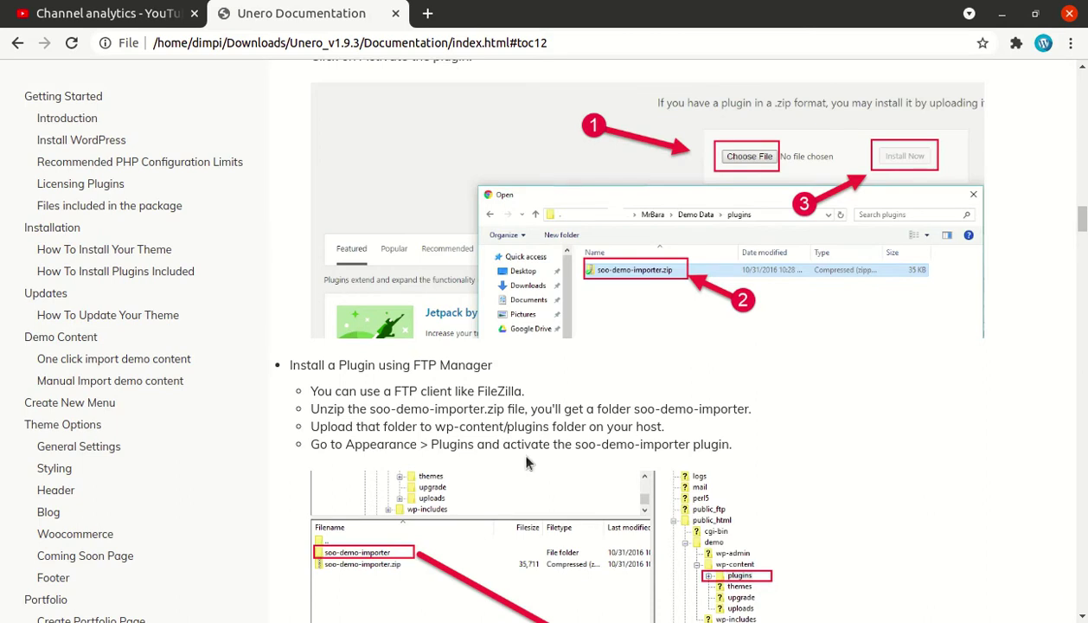
Step: Switch to the Unero documentation and read how to install the Soo Demo Importer plugin by upload and by FTP
scroll(527, 462, "down", 1)
scroll(526, 463, "up", 2)
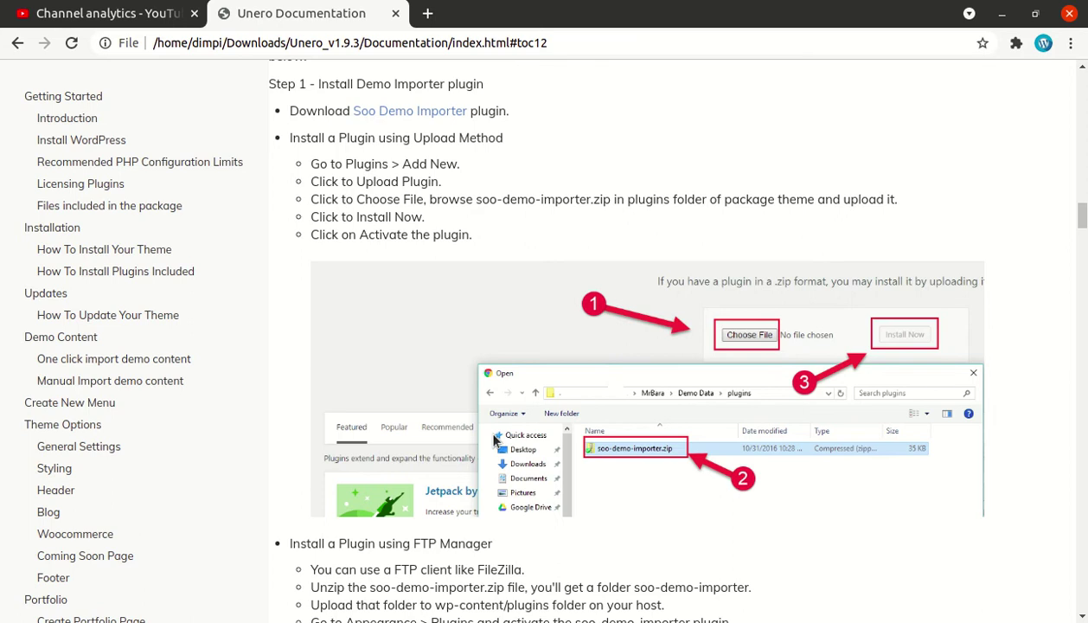
scroll(494, 441, "down", 1)
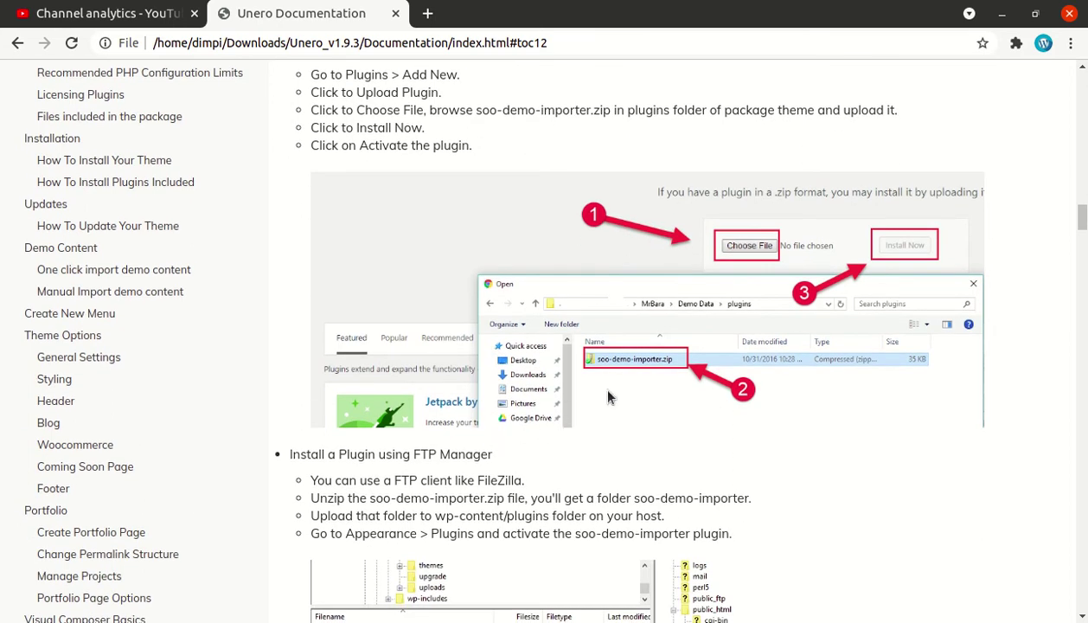
scroll(529, 421, "down", 3)
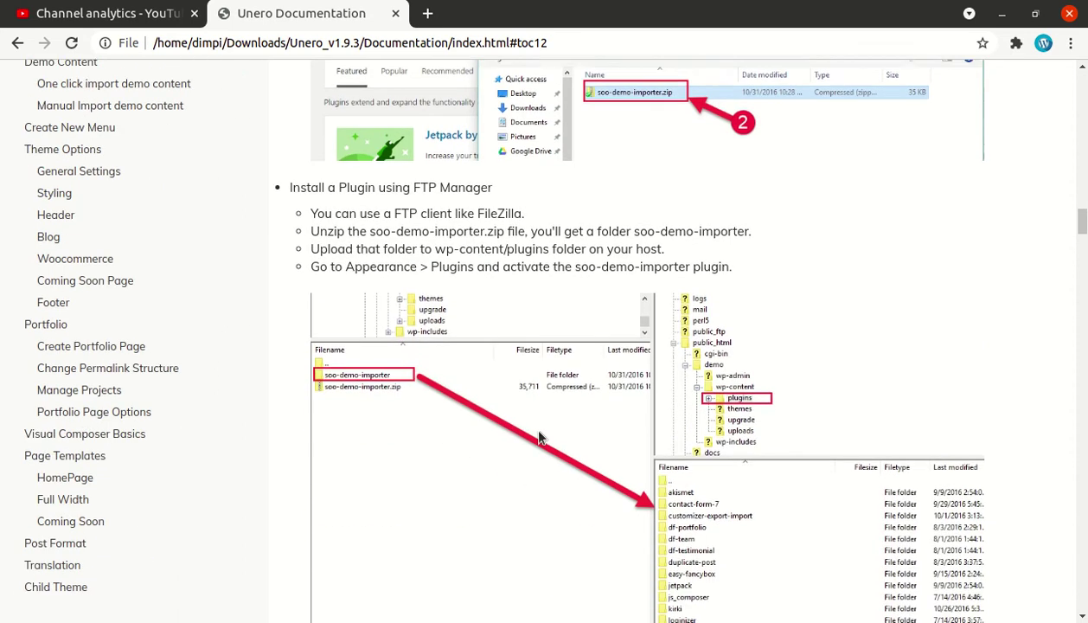
Step: Return to WordPress admin, open the page for adding new plugins and search the plugin directory for "soo demo"
scroll(529, 421, "up", 1)
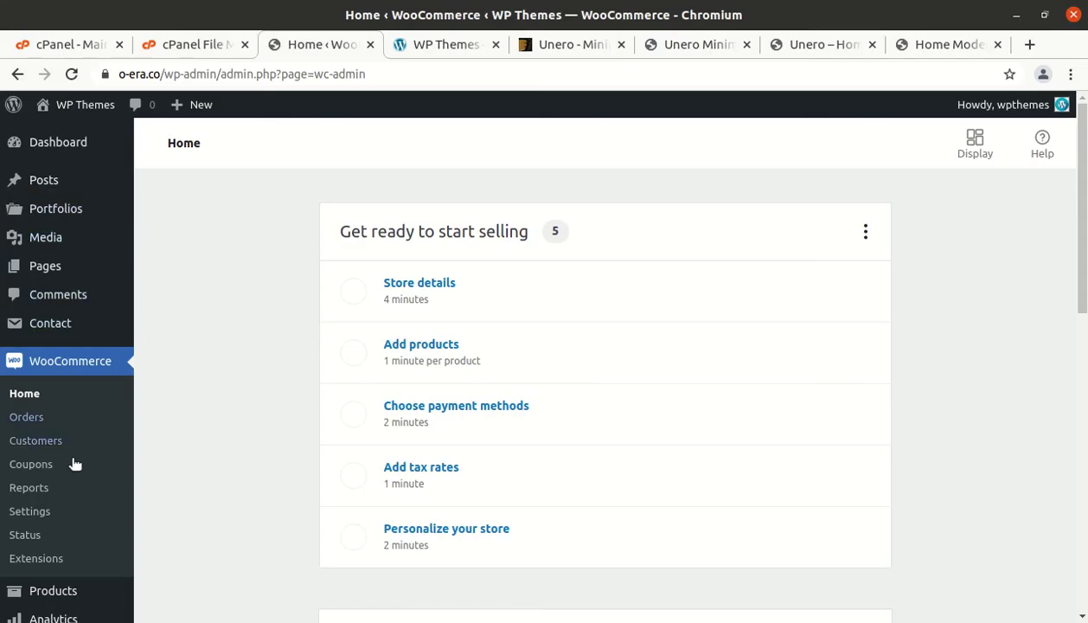
scroll(73, 553, "down", 2)
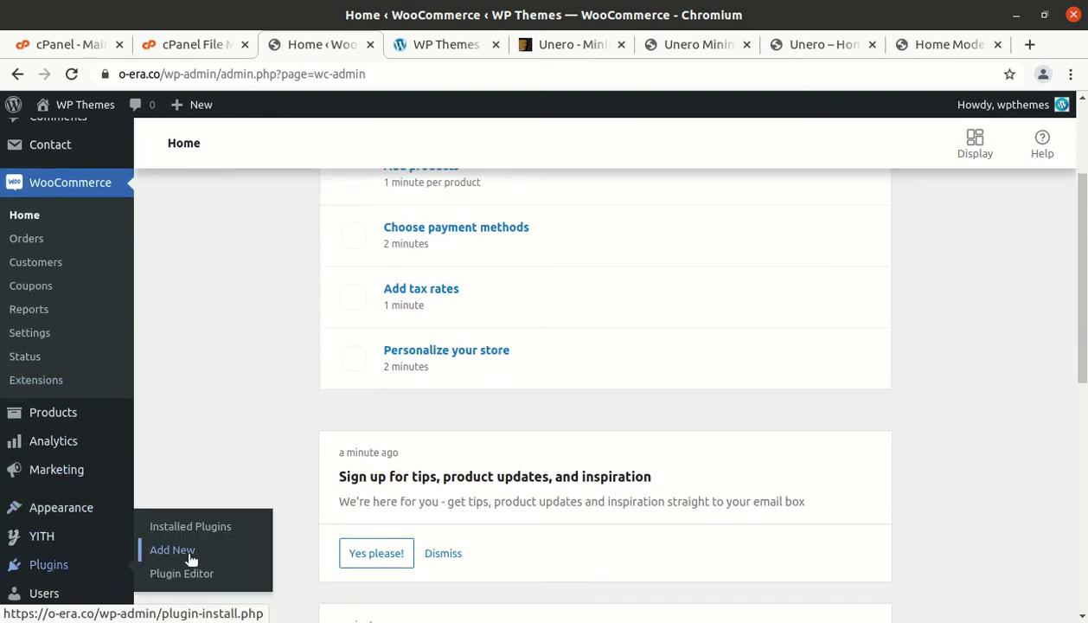
left_click(187, 554)
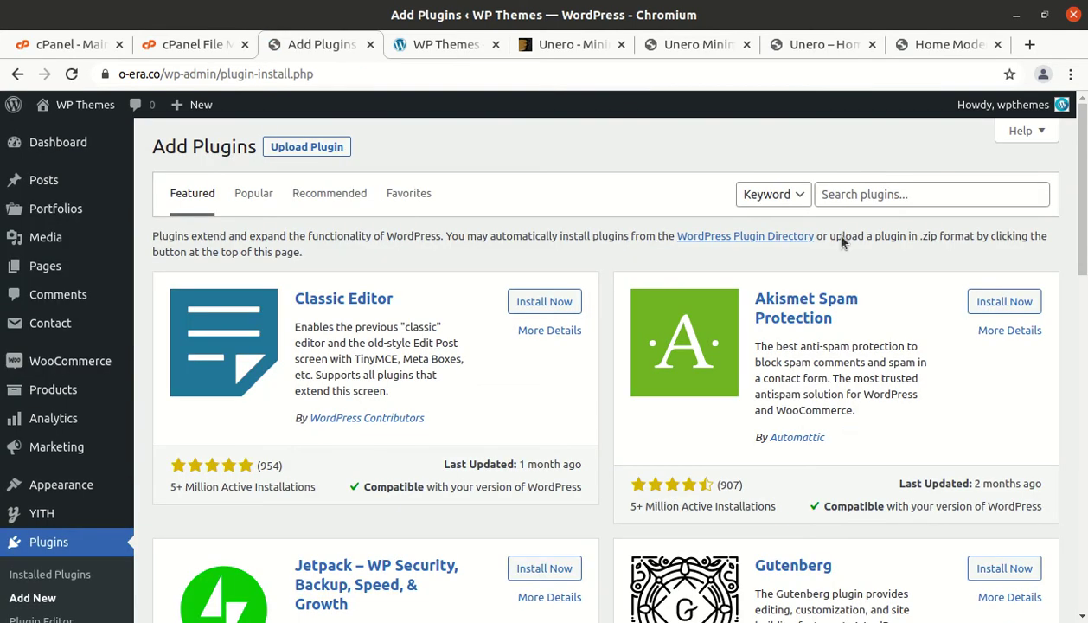
left_click(825, 198)
type("spoo")
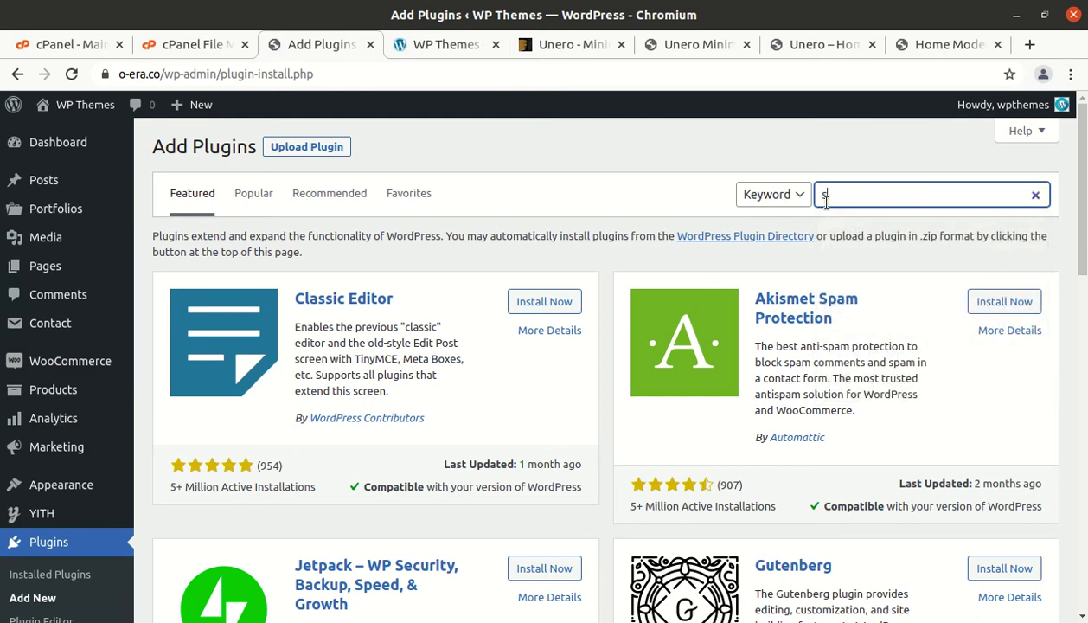
key("BackSpace")
key("BackSpace")
type("demo")
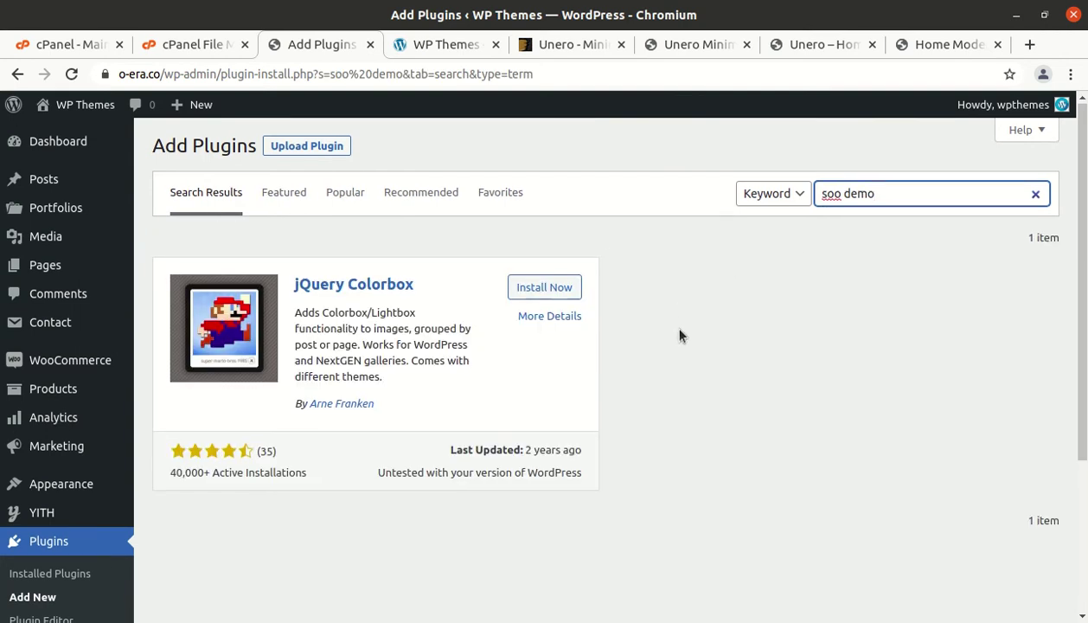
scroll(670, 357, "down", 3)
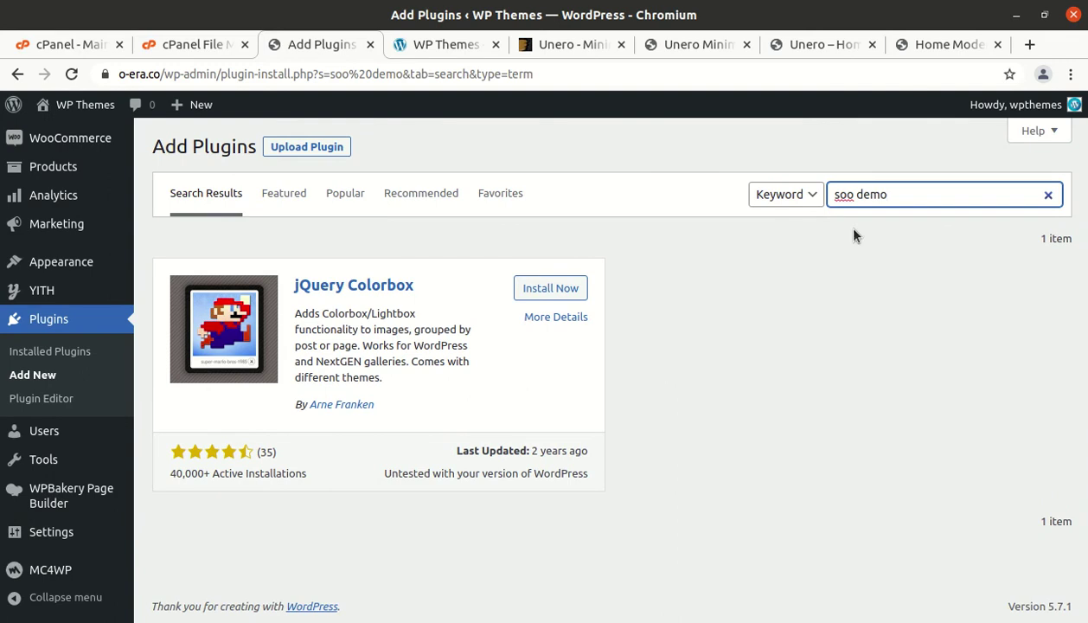
Step: Broaden the plugin search to "soo", look through all its results, and search again for "demo soo"
key("BackSpace")
key("BackSpace")
key("BackSpace")
key("BackSpace")
key("BackSpace")
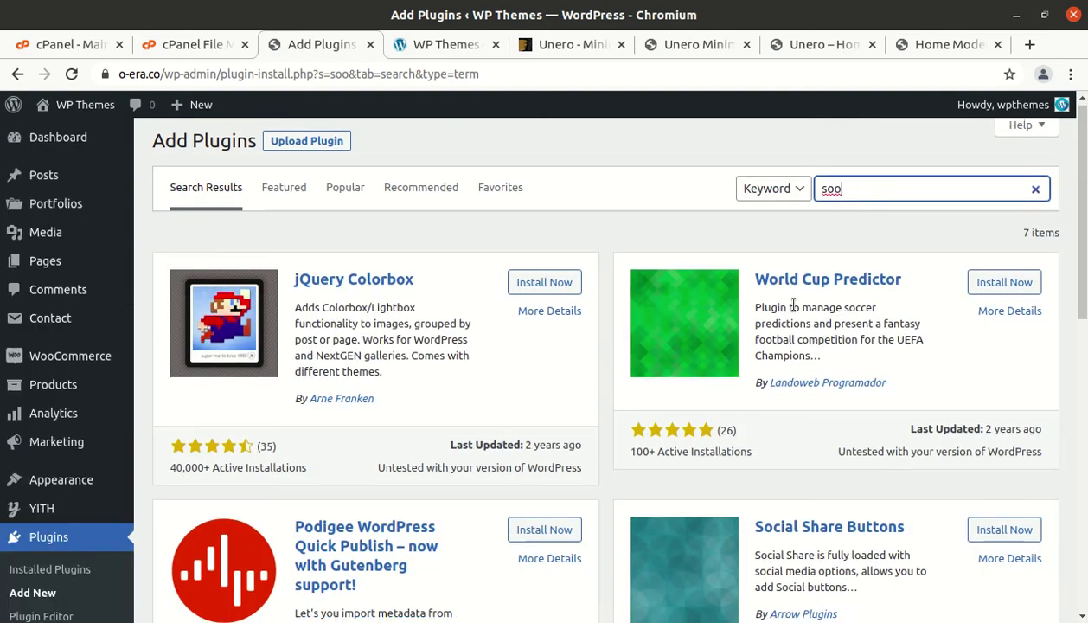
scroll(522, 342, "down", 1)
scroll(571, 342, "down", 4)
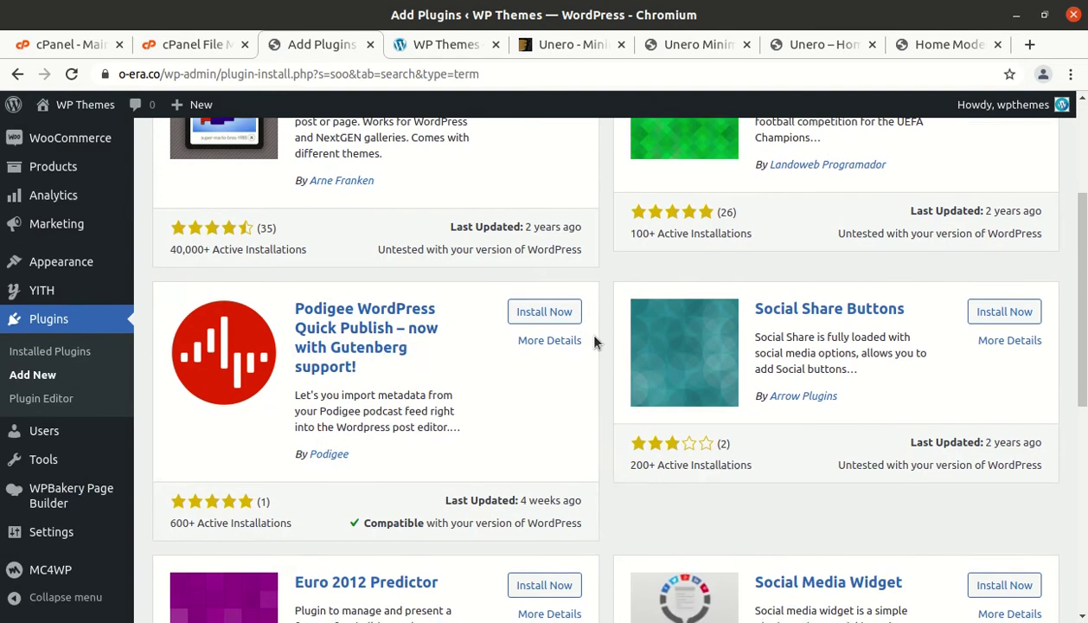
scroll(594, 342, "down", 2)
scroll(594, 342, "down", 5)
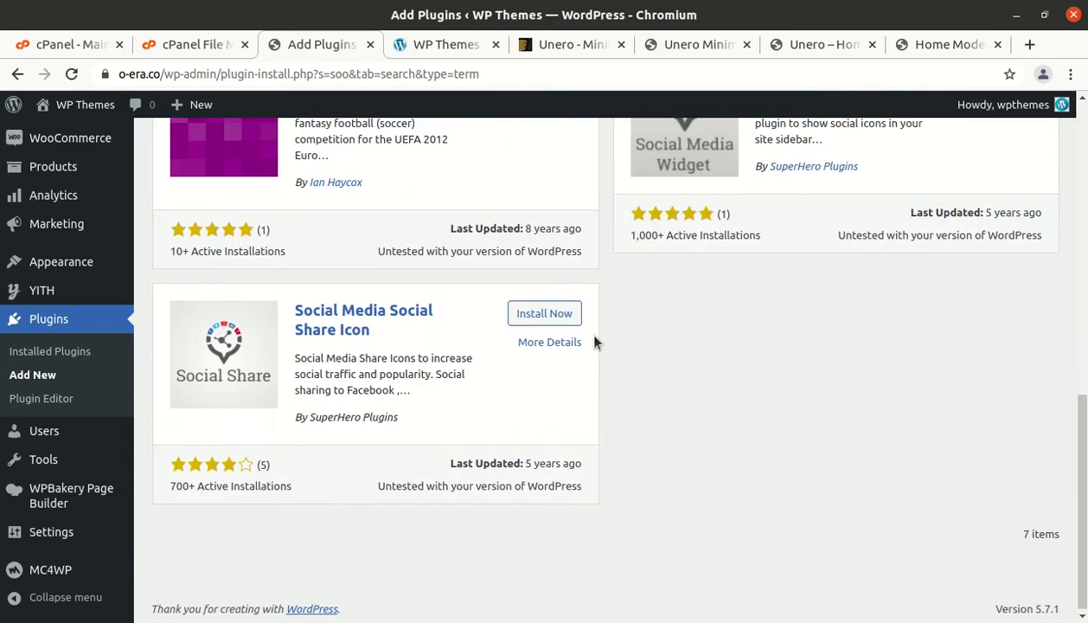
scroll(594, 342, "up", 10)
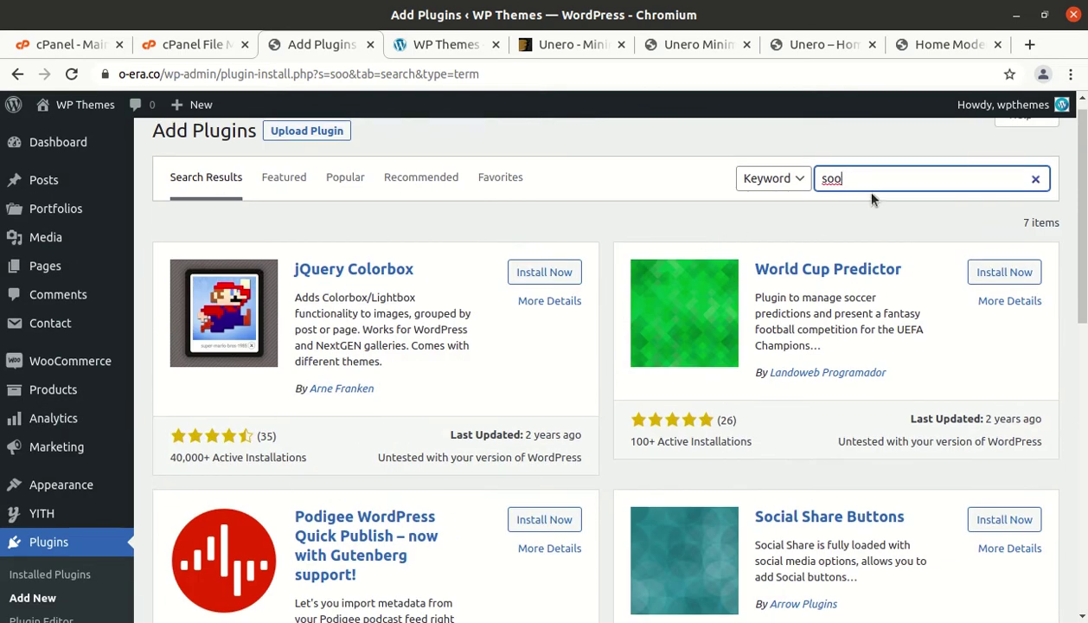
key("ctrl+a")
type("demo soo")
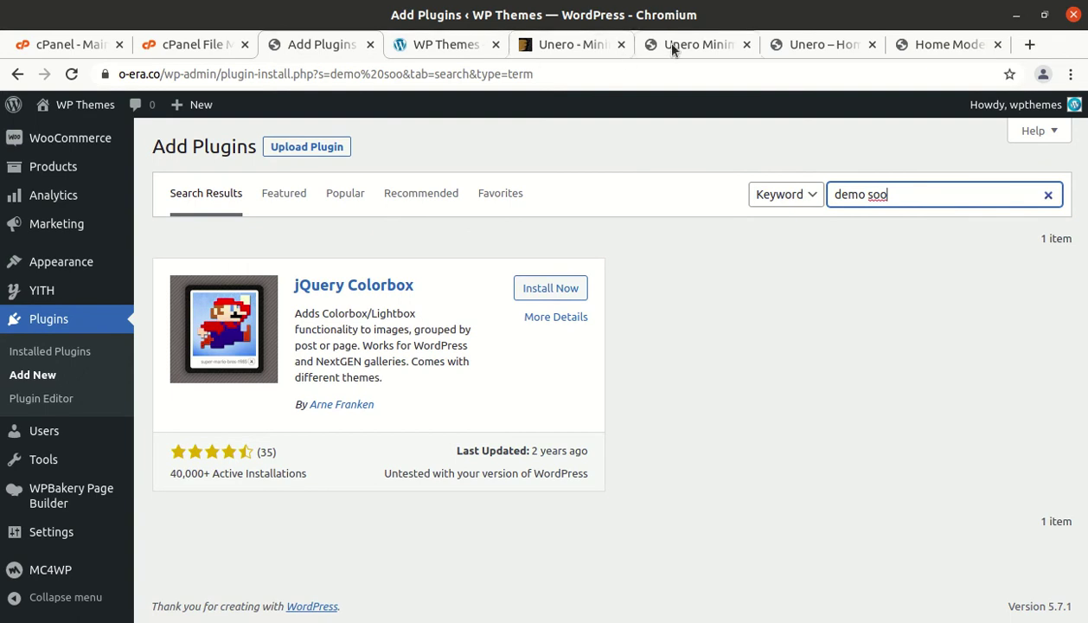
Step: Go back to the Unero documentation's one-click import section and download the Soo Demo Importer plugin from its link
left_click(17, 140)
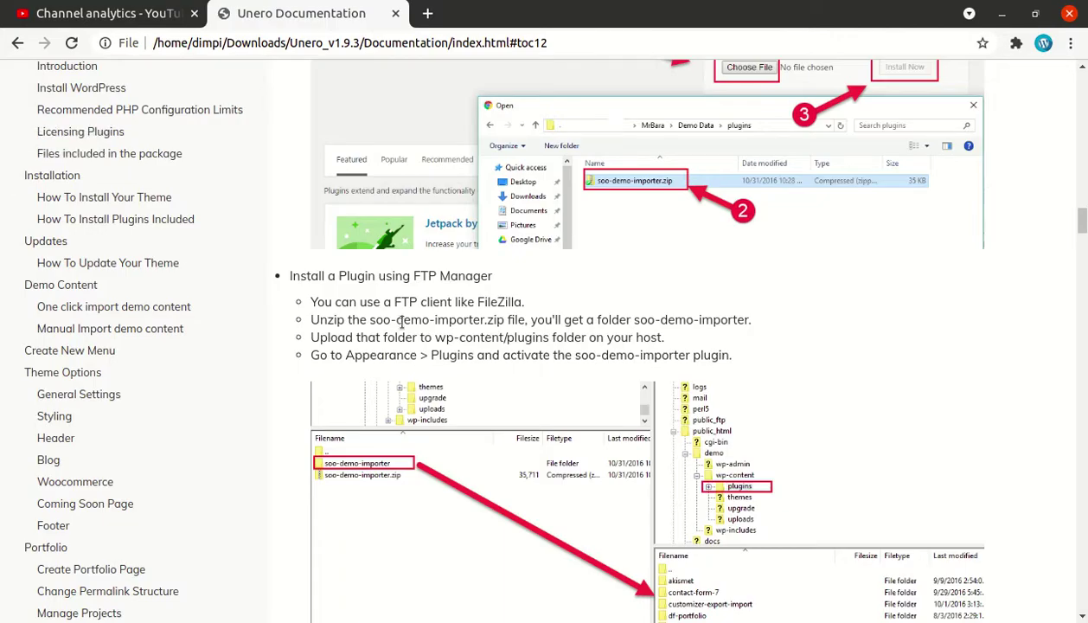
scroll(424, 336, "up", 1)
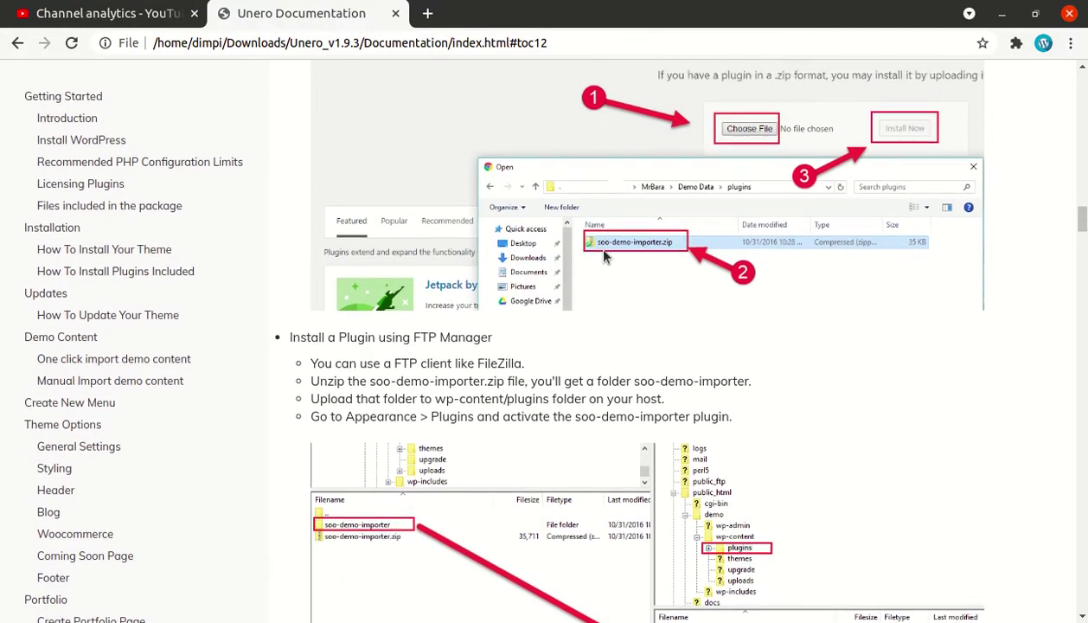
scroll(595, 249, "up", 4)
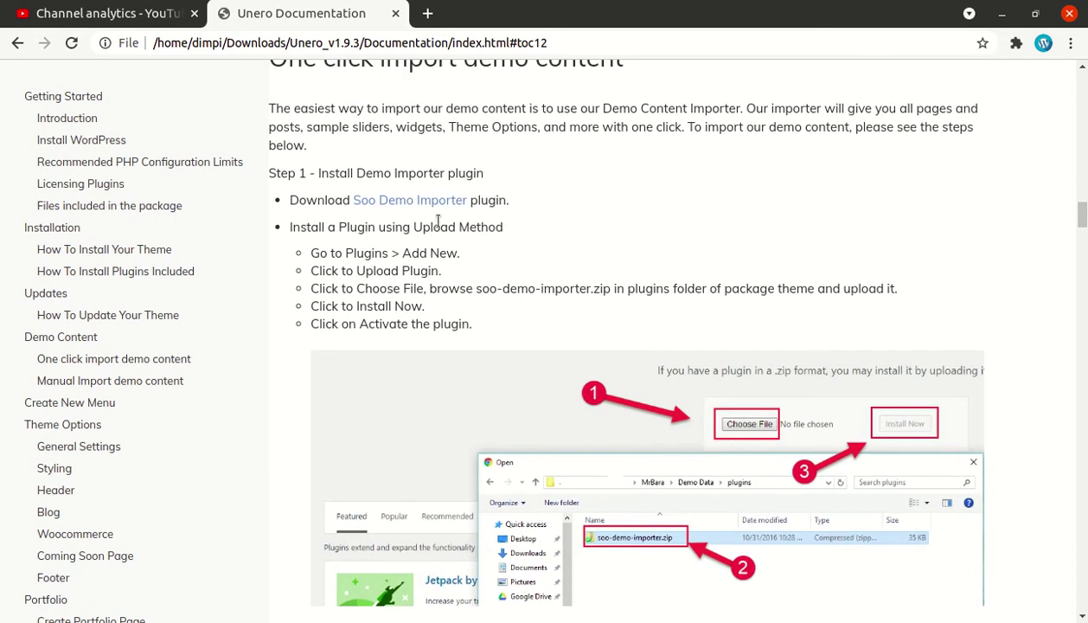
left_click(424, 201)
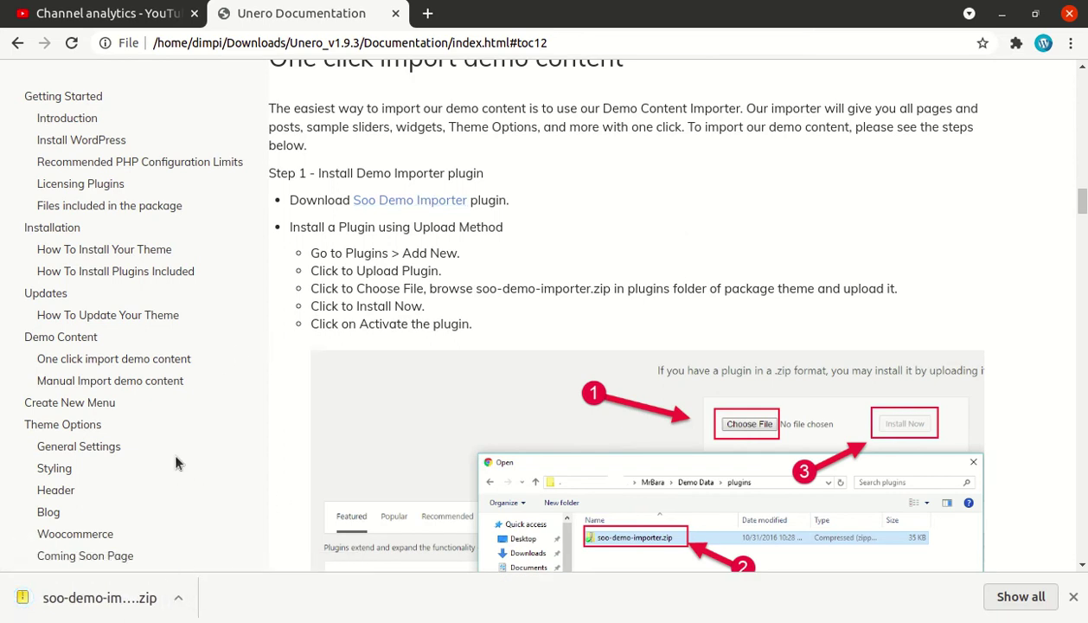
Step: Show the downloaded soo-demo-importer.zip in its Downloads folder, check the file and close the file manager
left_click(178, 604)
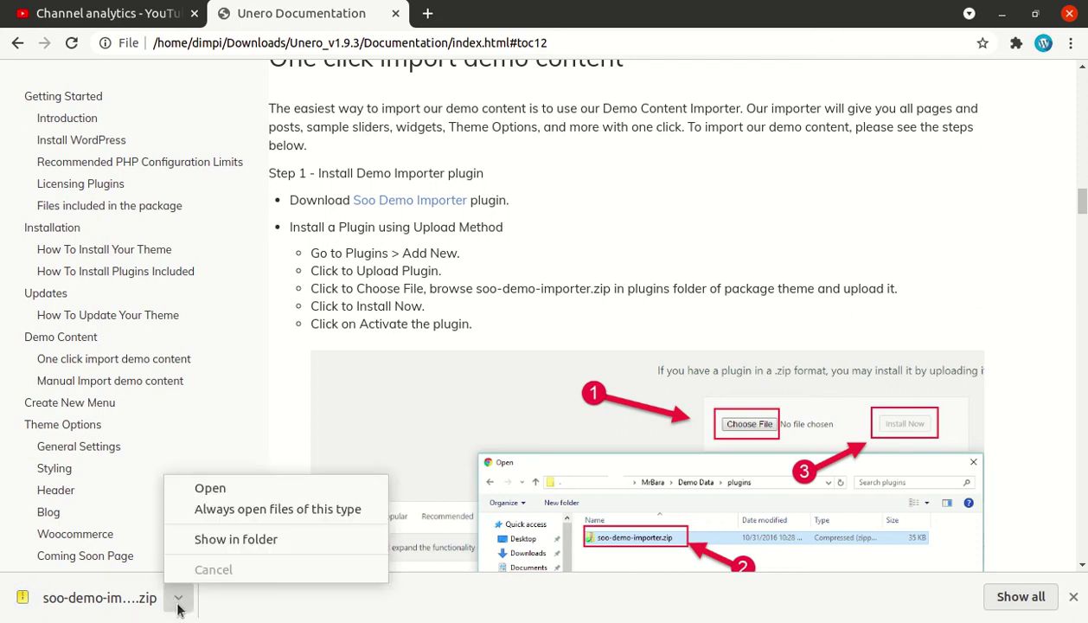
left_click(216, 536)
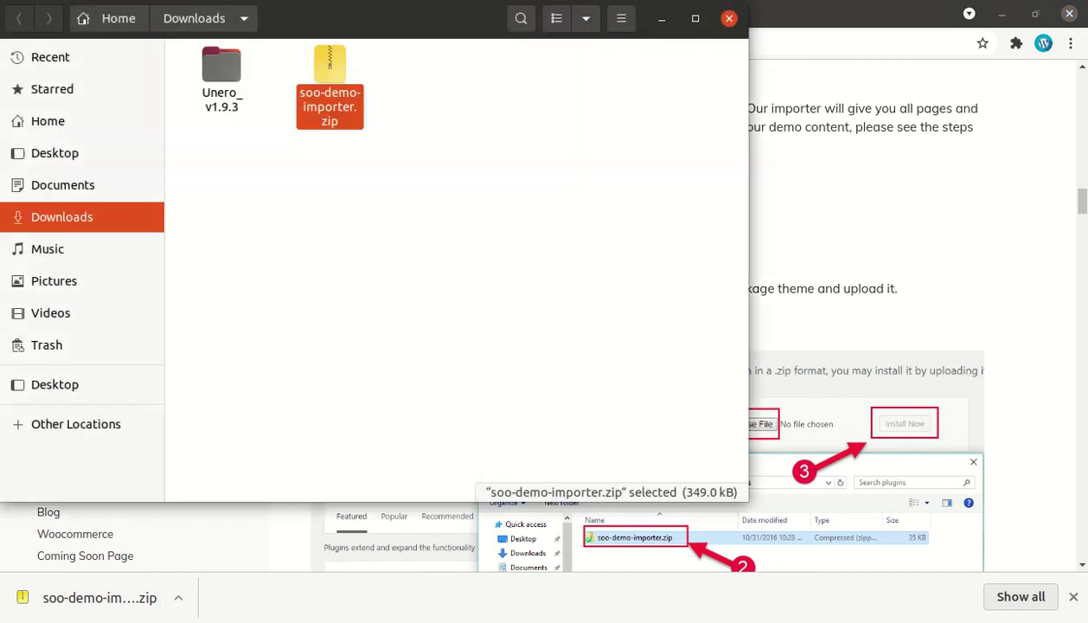
left_click(268, 195)
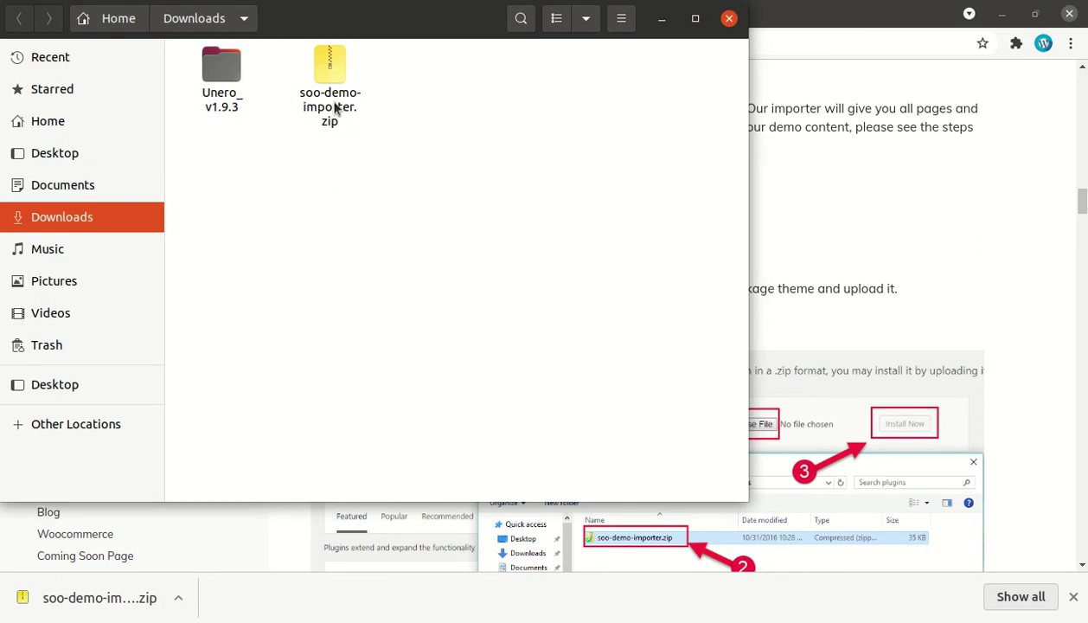
left_click(313, 97)
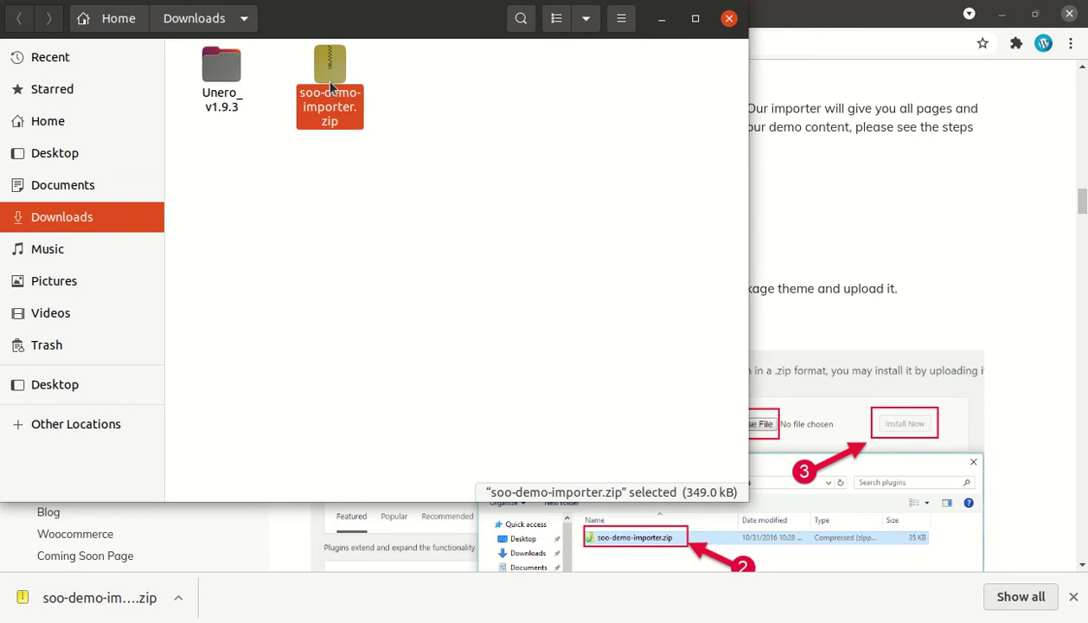
left_click(660, 19)
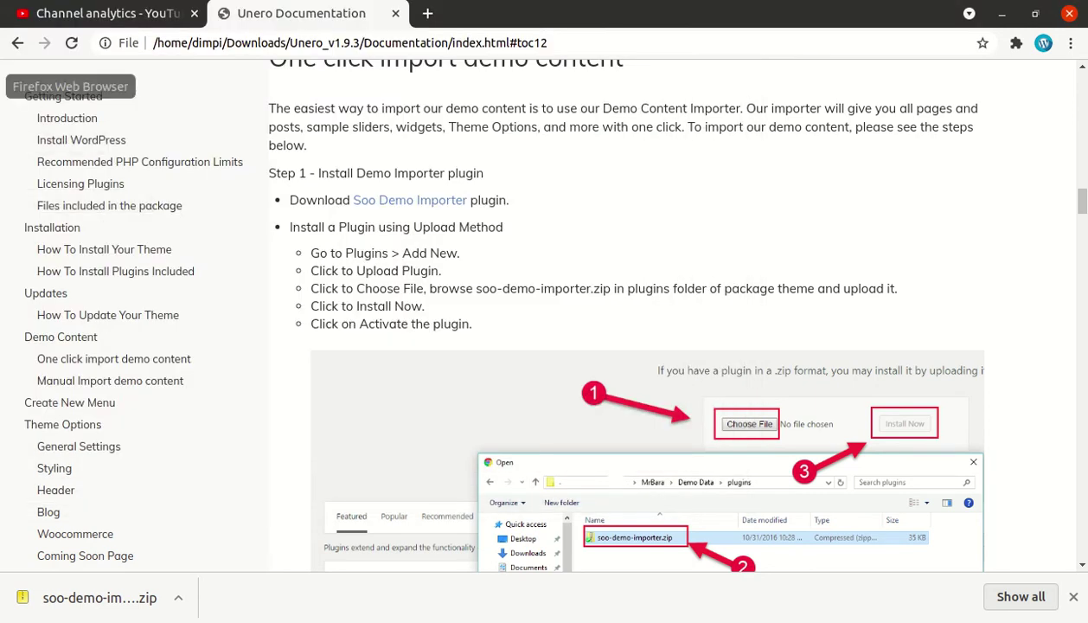
left_click(9, 55)
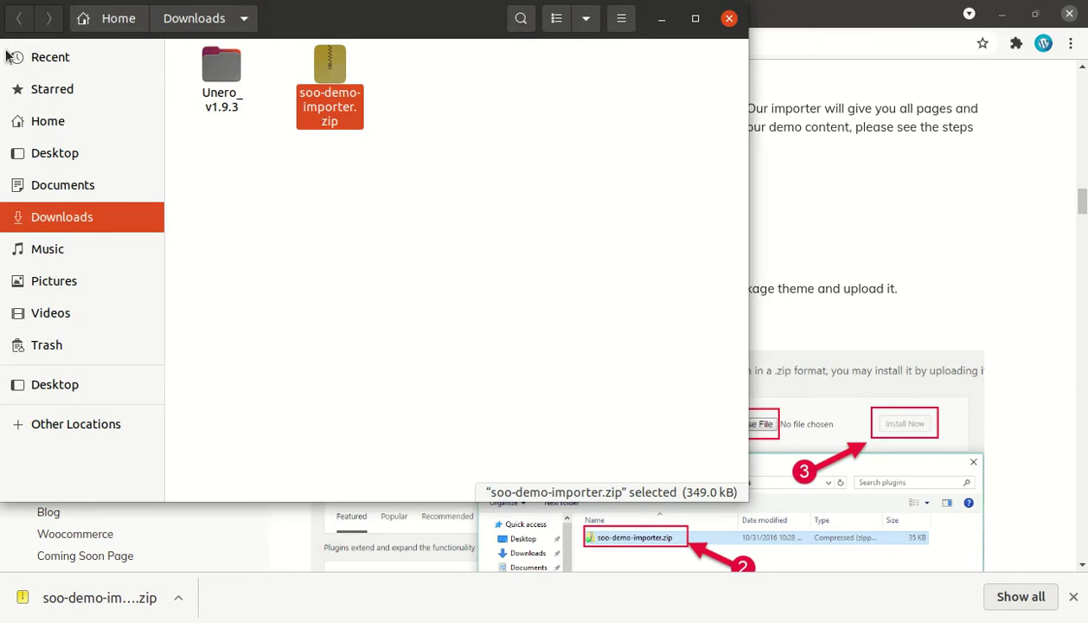
left_click(728, 19)
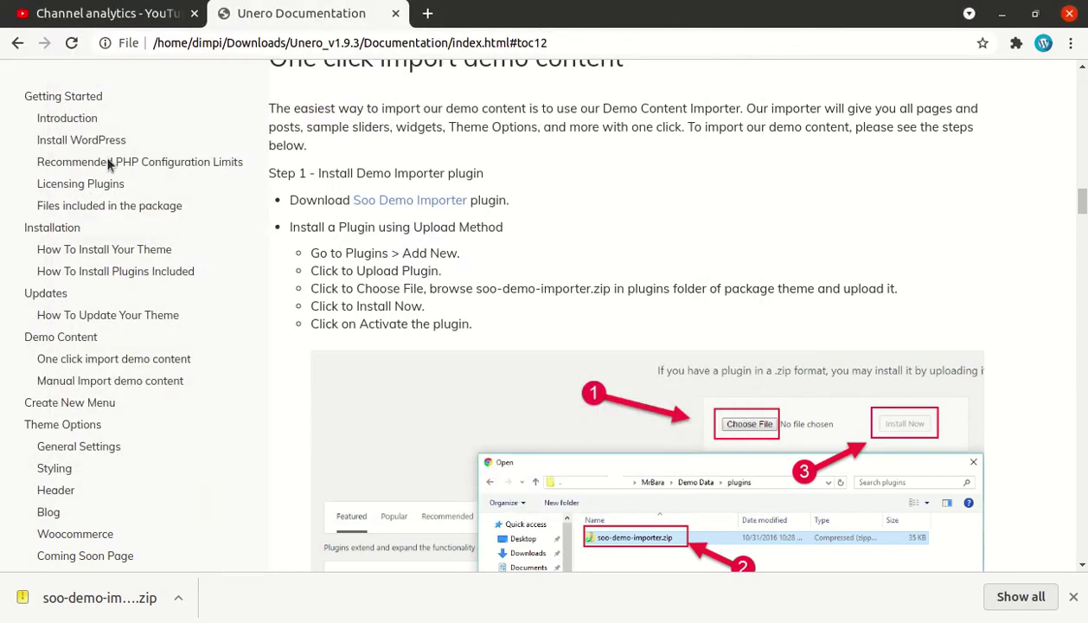
Step: Switch to WordPress admin, upload soo-demo-importer.zip from the Downloads folder as a plugin, install it and activate it
key("alt+Tab")
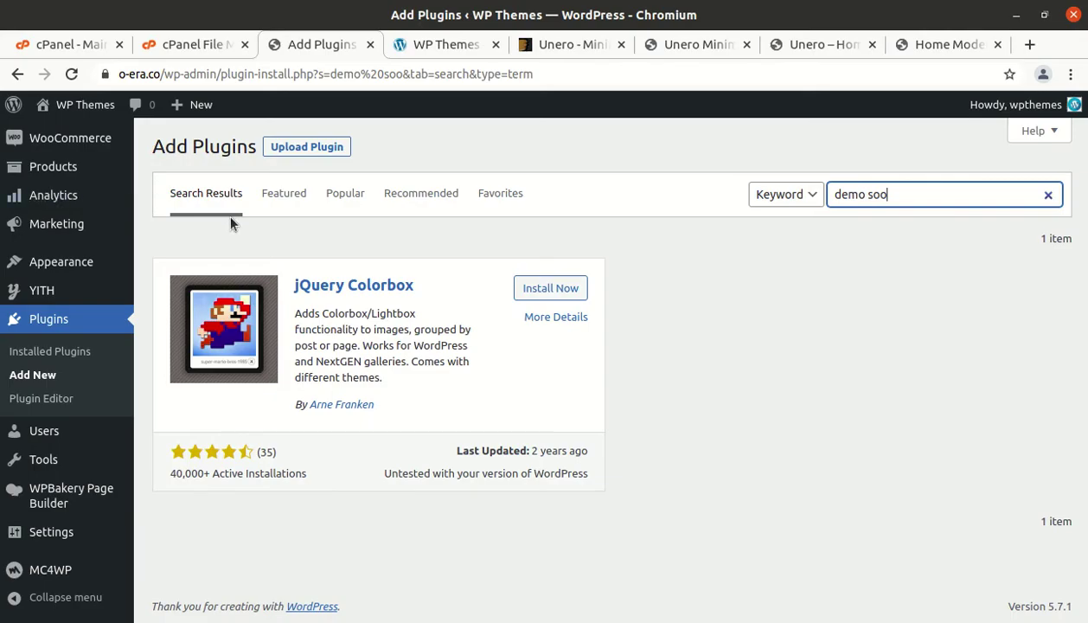
left_click(294, 148)
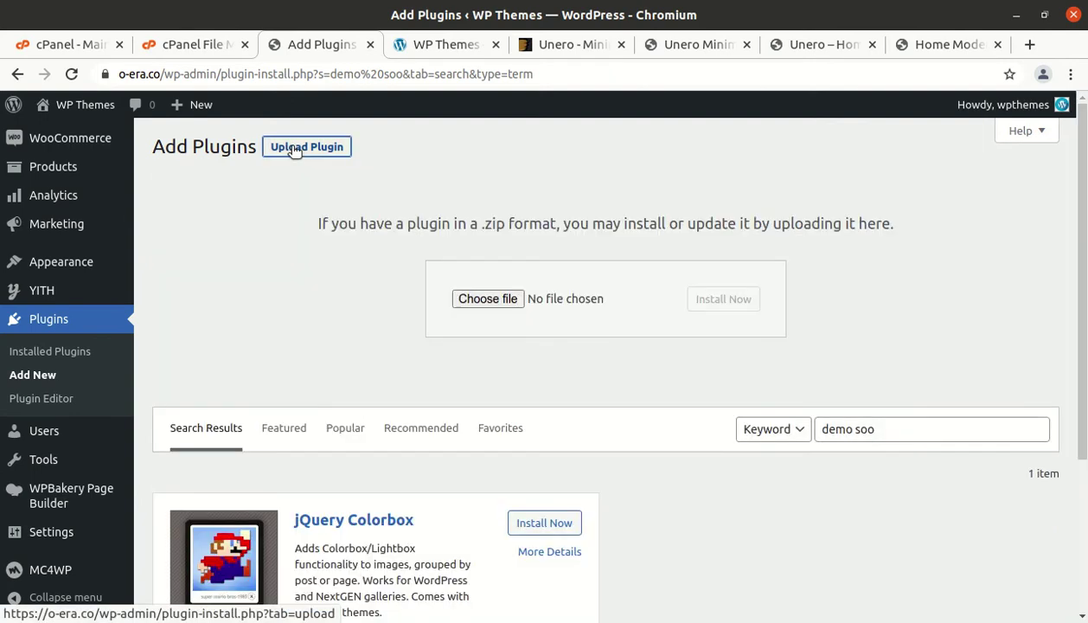
left_click(474, 299)
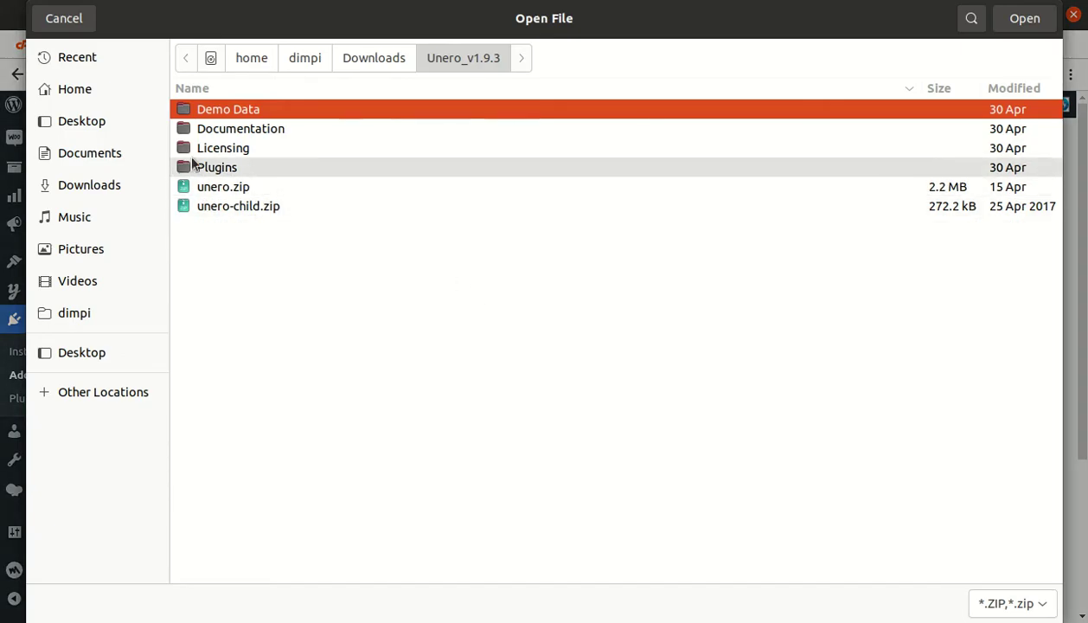
left_click(367, 61)
left_click(259, 130)
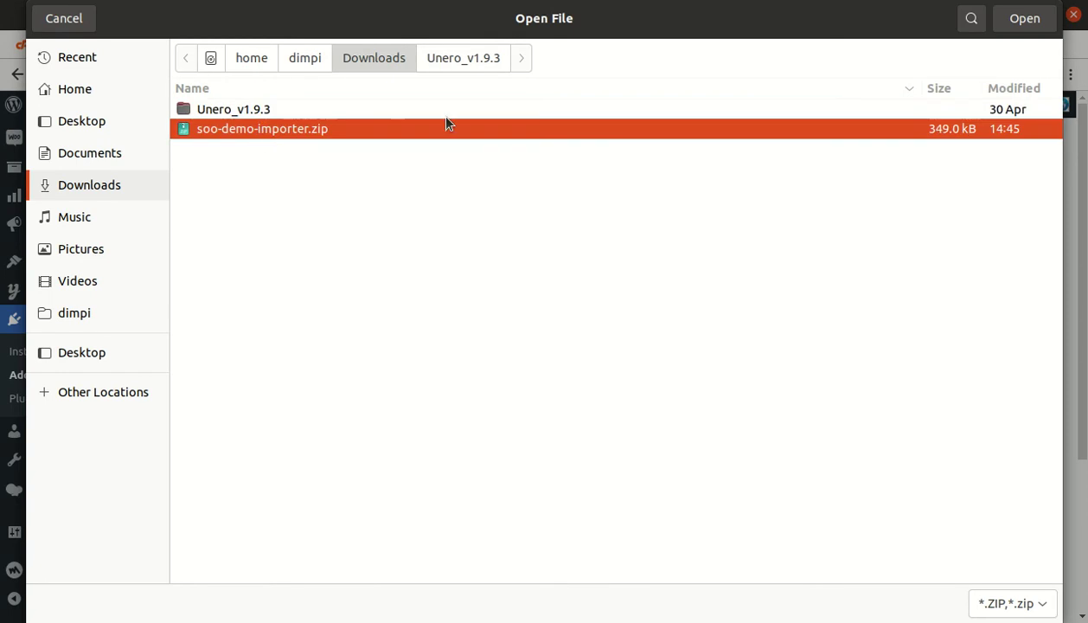
left_click(1016, 26)
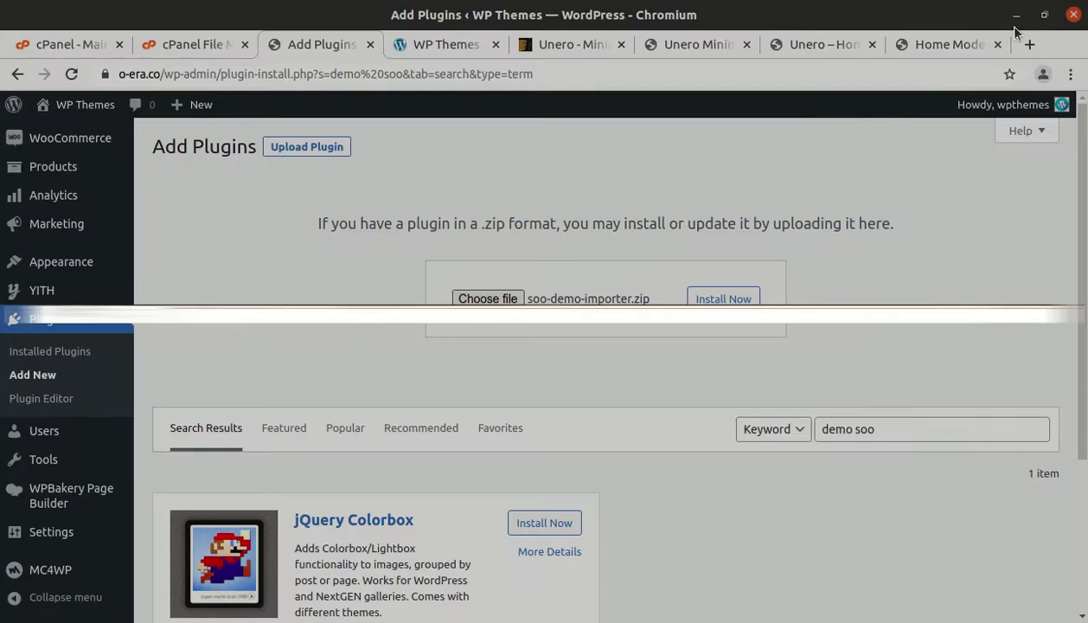
left_click(708, 301)
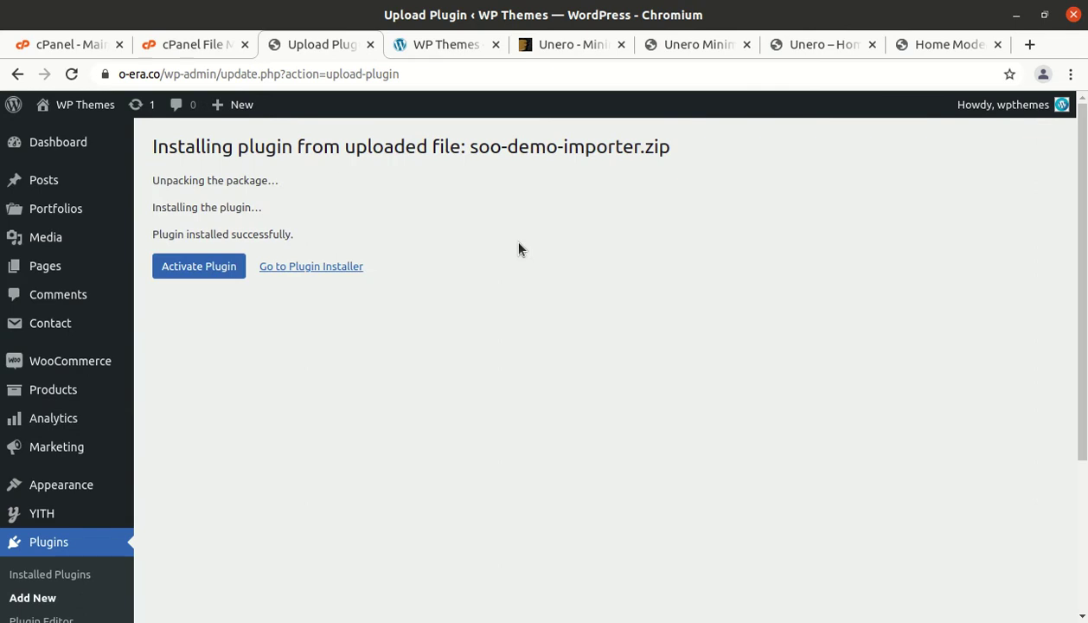
left_click(175, 271)
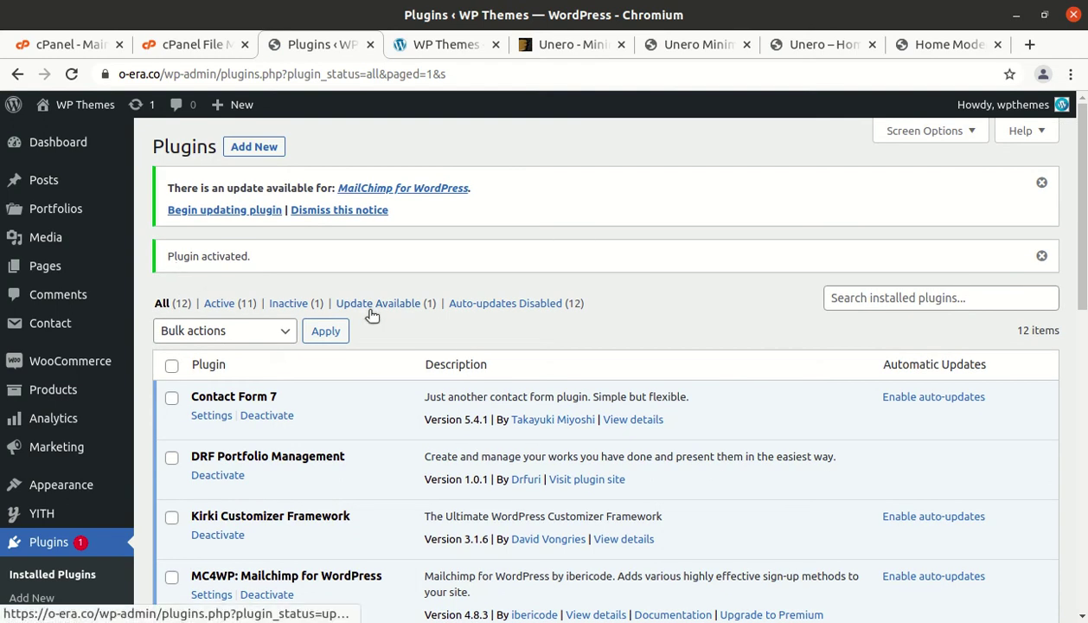
Step: Look through the installed plugins, then open the Import Demo Data page and view the available Unero demos
scroll(372, 315, "down", 6)
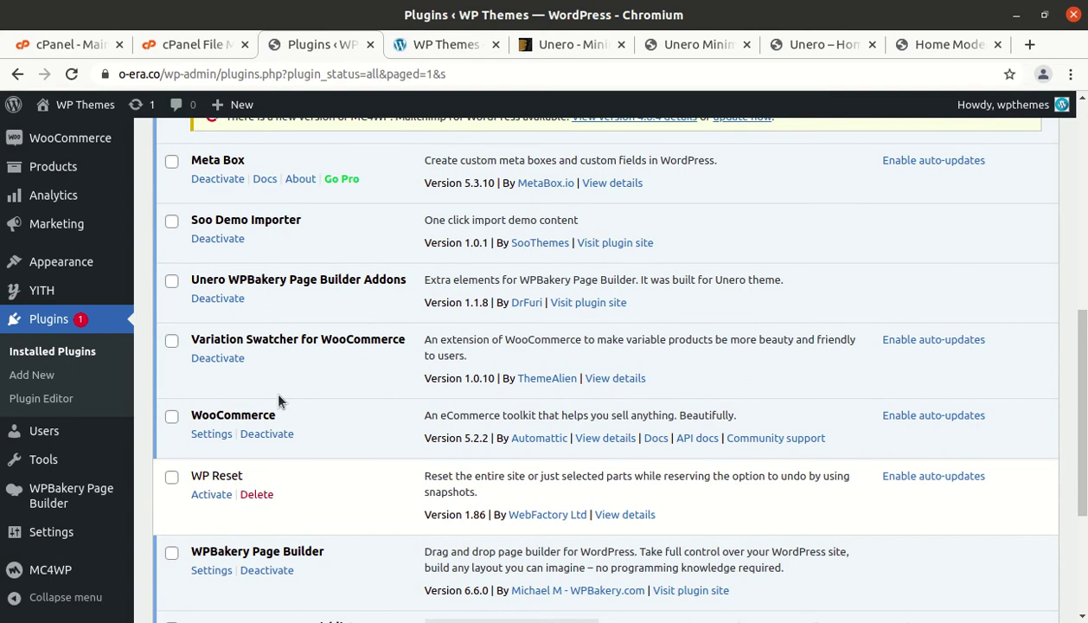
scroll(279, 400, "down", 5)
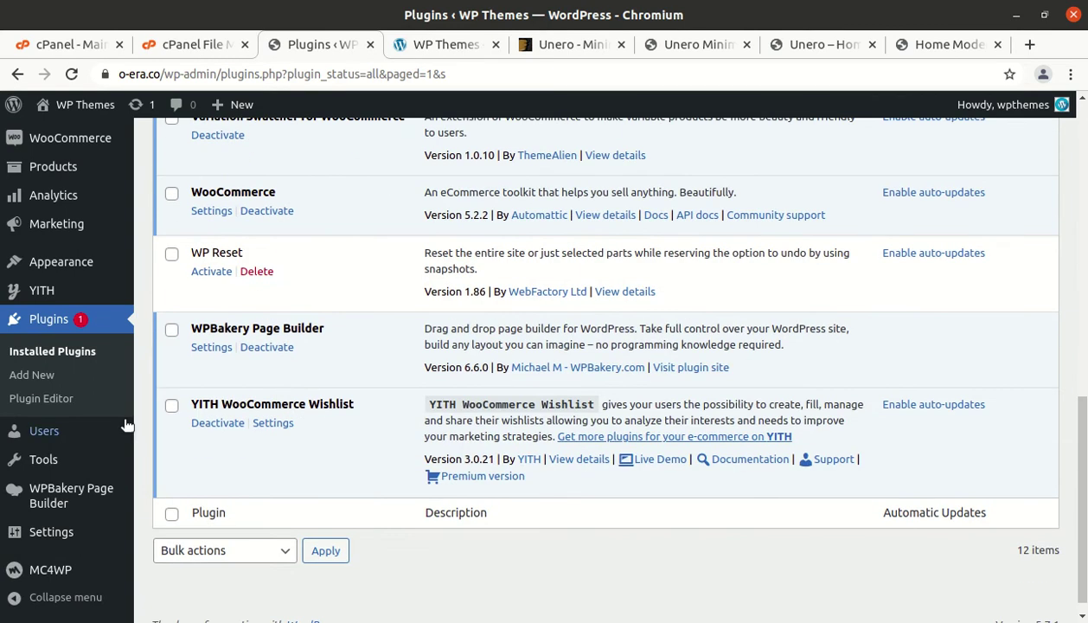
mouse_move(45, 272)
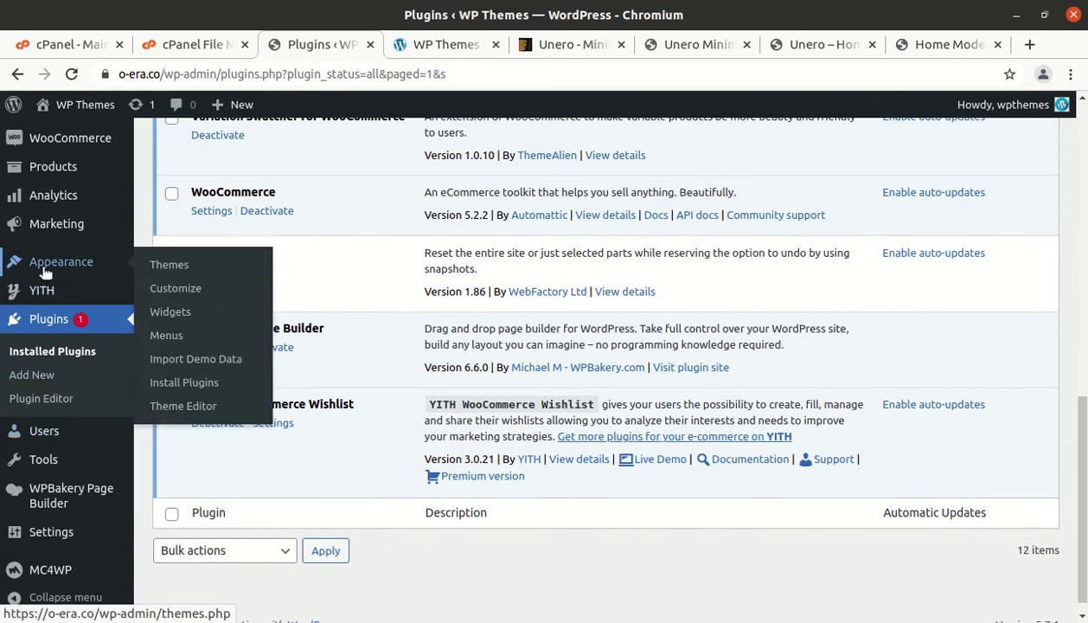
left_click(161, 269)
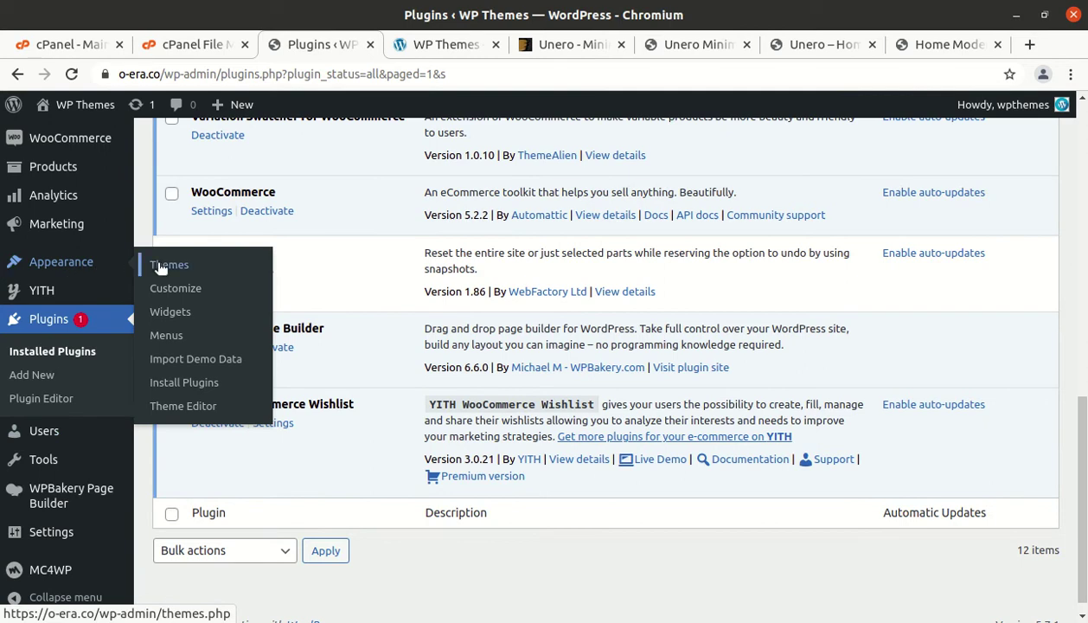
left_click(194, 369)
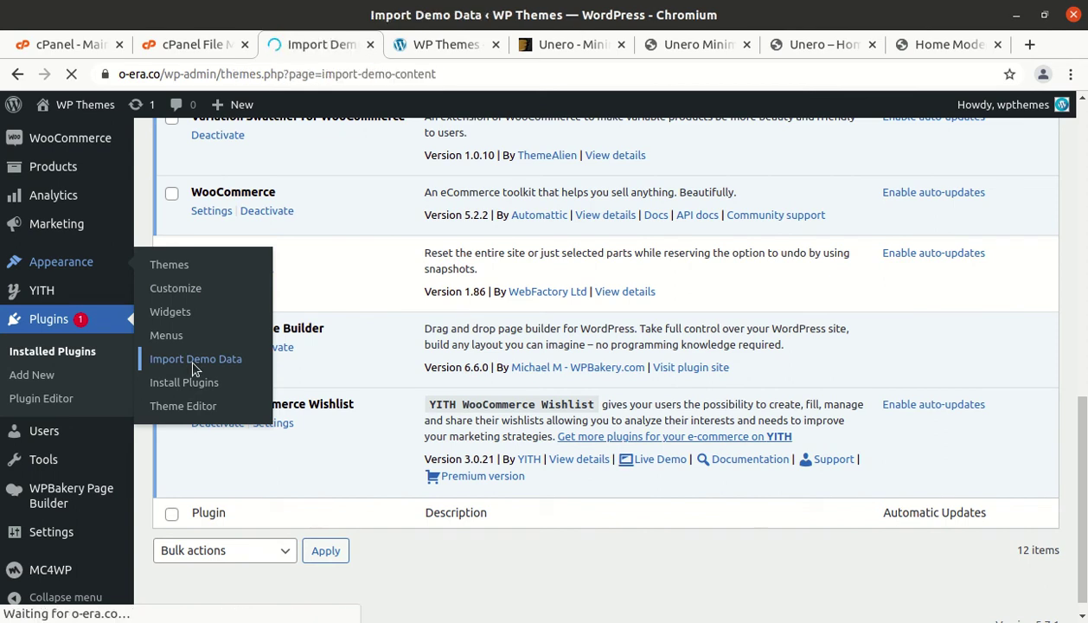
scroll(259, 384, "down", 2)
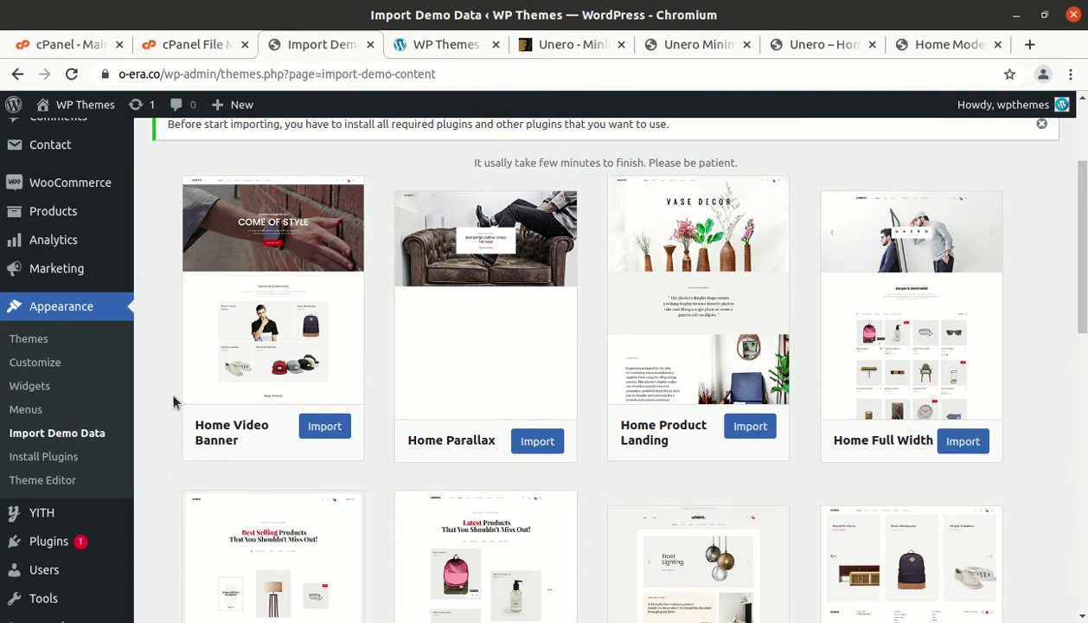
Step: Look through all the Unero demos offered for import, from Home Video Banner to Home Collection
scroll(623, 354, "down", 3)
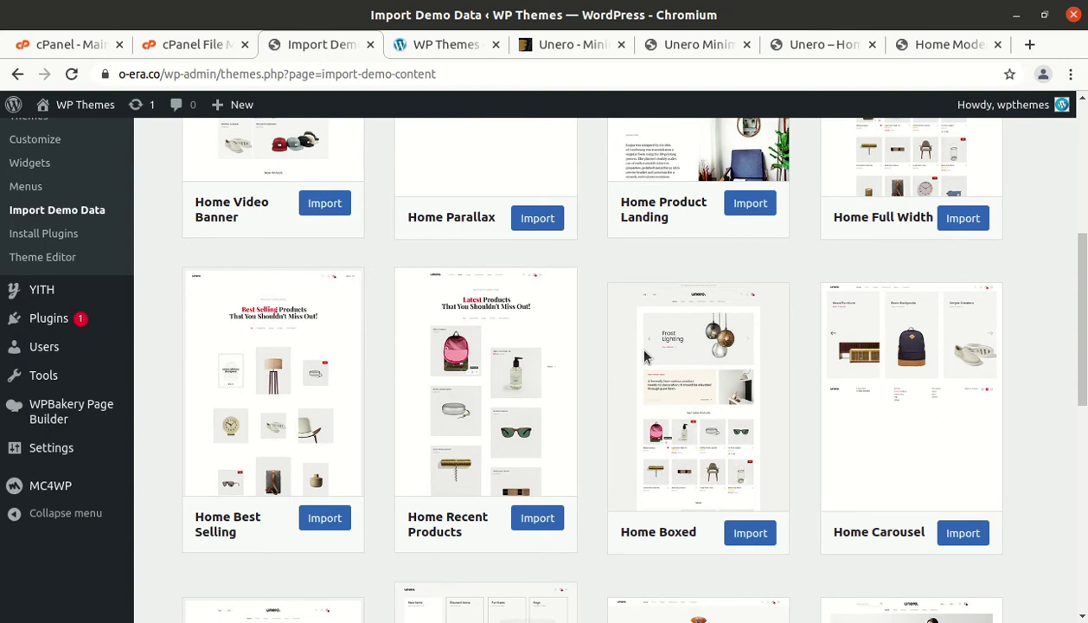
scroll(304, 439, "down", 2)
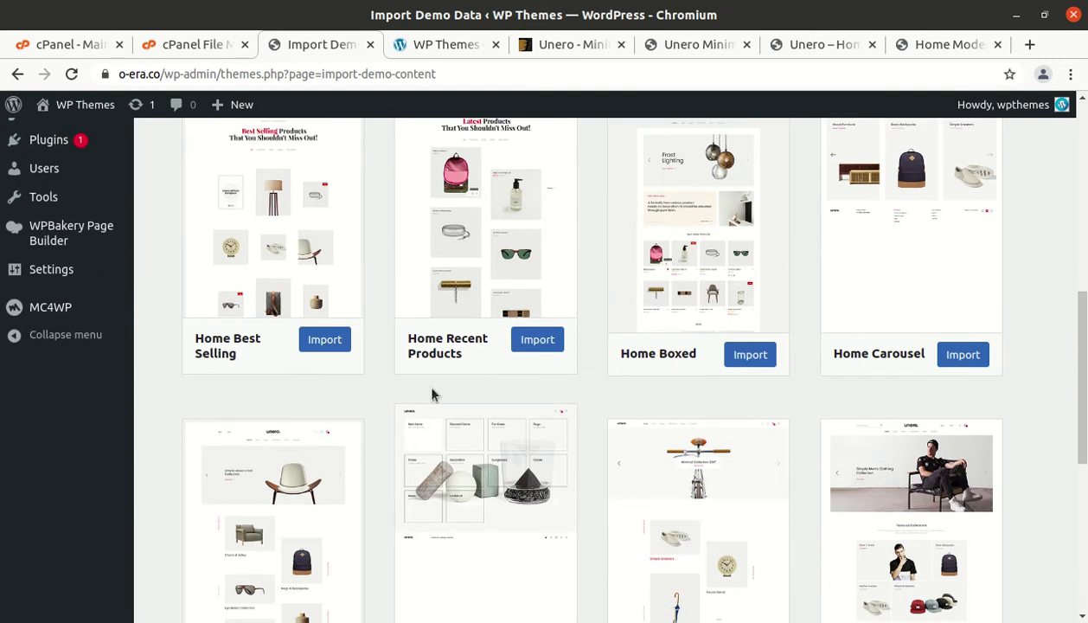
scroll(702, 421, "down", 3)
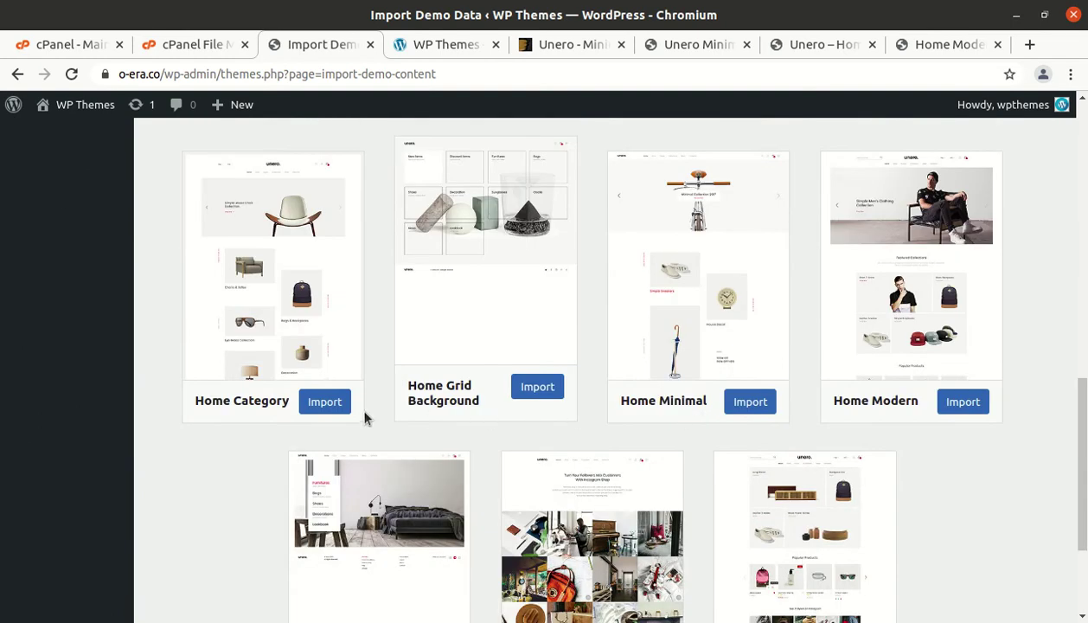
scroll(266, 378, "up", 1)
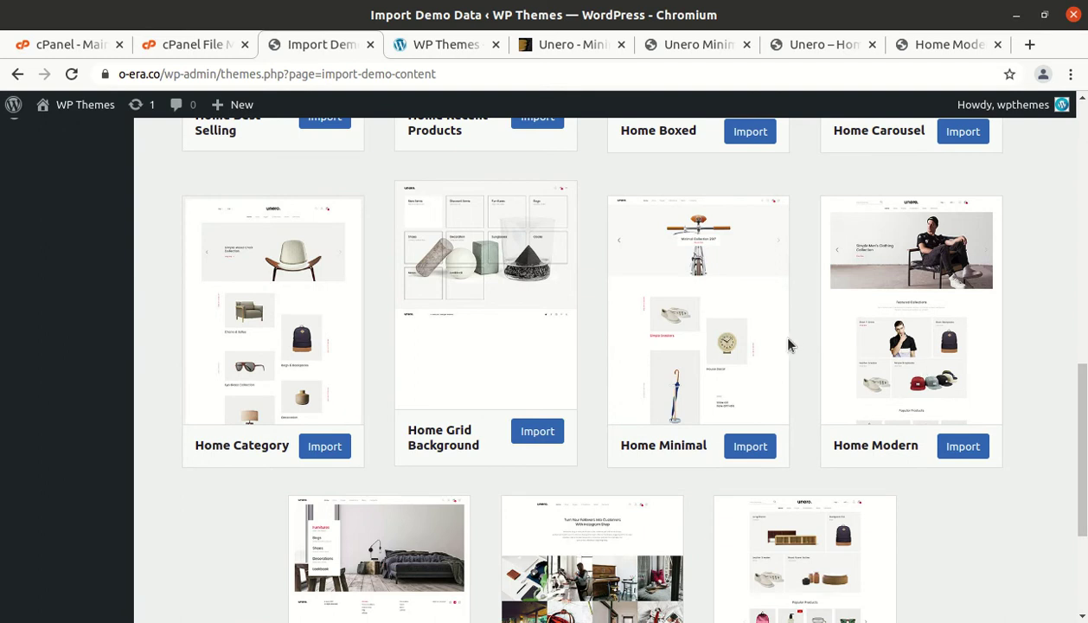
scroll(534, 395, "up", 3)
scroll(524, 396, "down", 5)
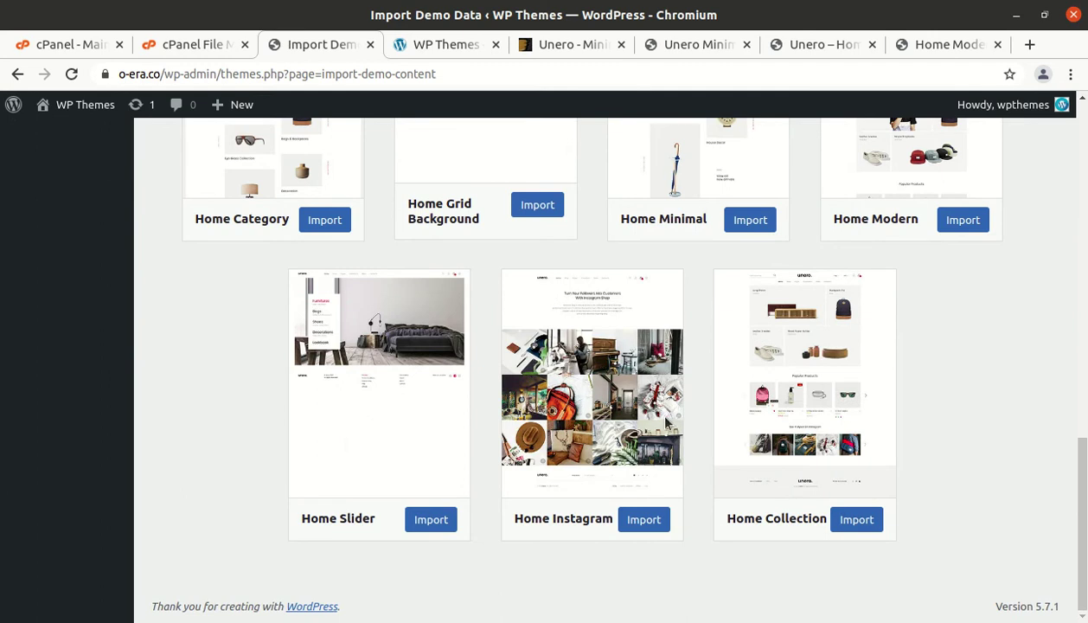
scroll(900, 426, "up", 2)
scroll(898, 426, "down", 2)
scroll(895, 424, "up", 15)
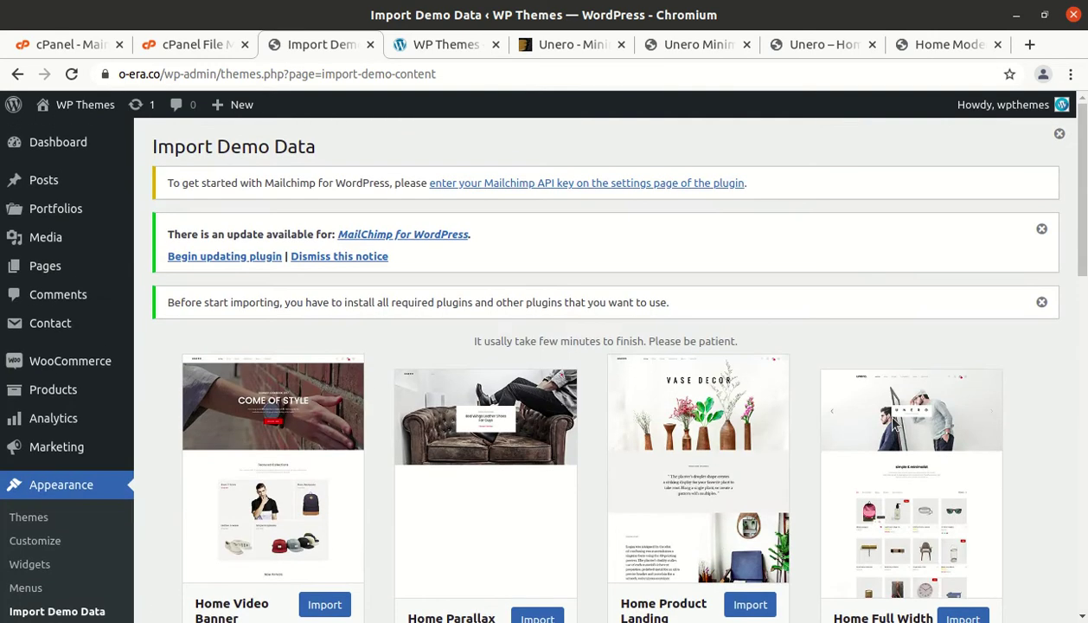
Step: Import the Home Full Width demo data
scroll(399, 444, "down", 2)
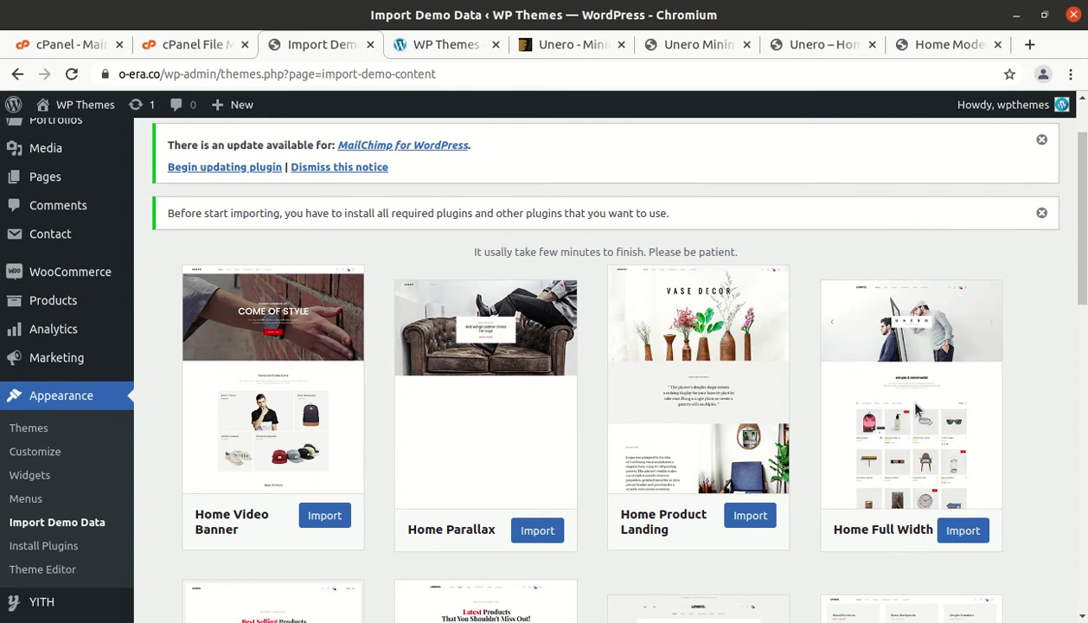
scroll(915, 409, "down", 5)
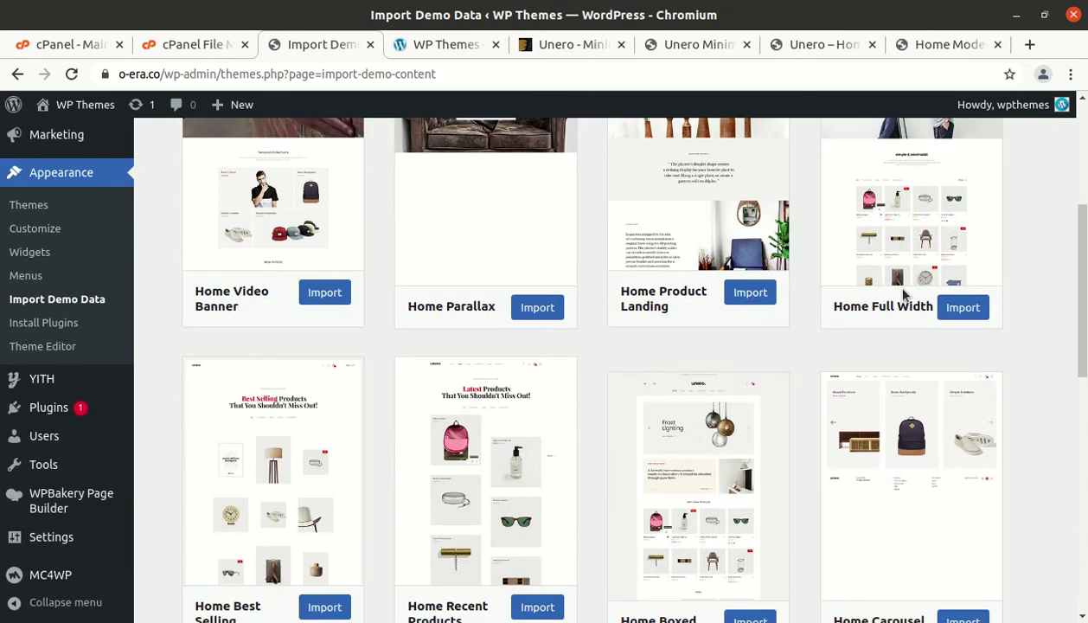
scroll(901, 298, "up", 3)
left_click(971, 443)
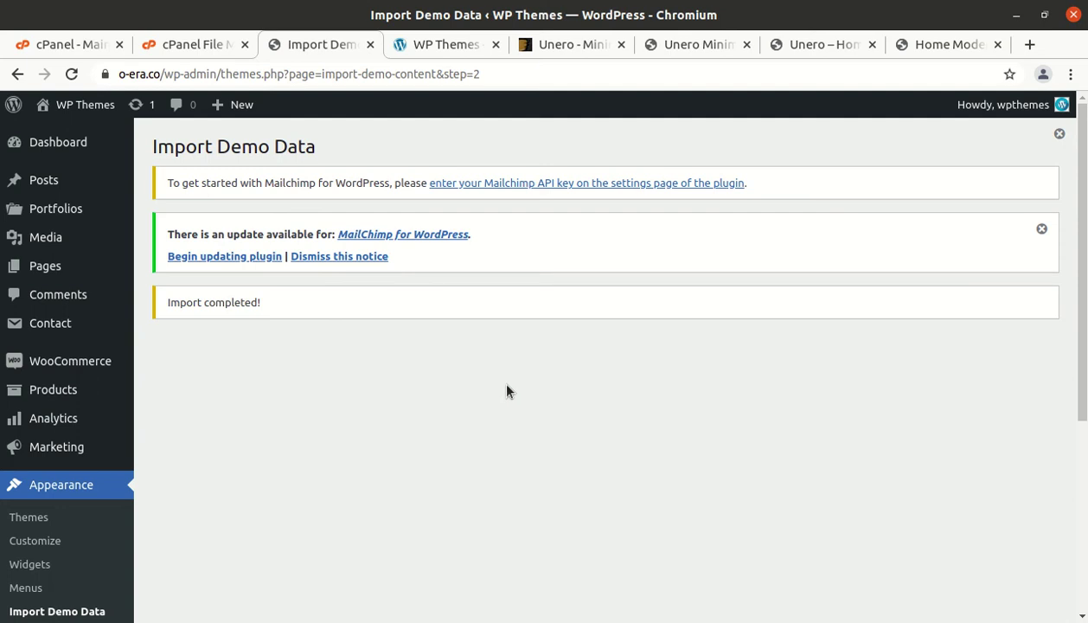
Step: Open the WP Themes site's front end in a new tab and switch to it
mouse_move(89, 110)
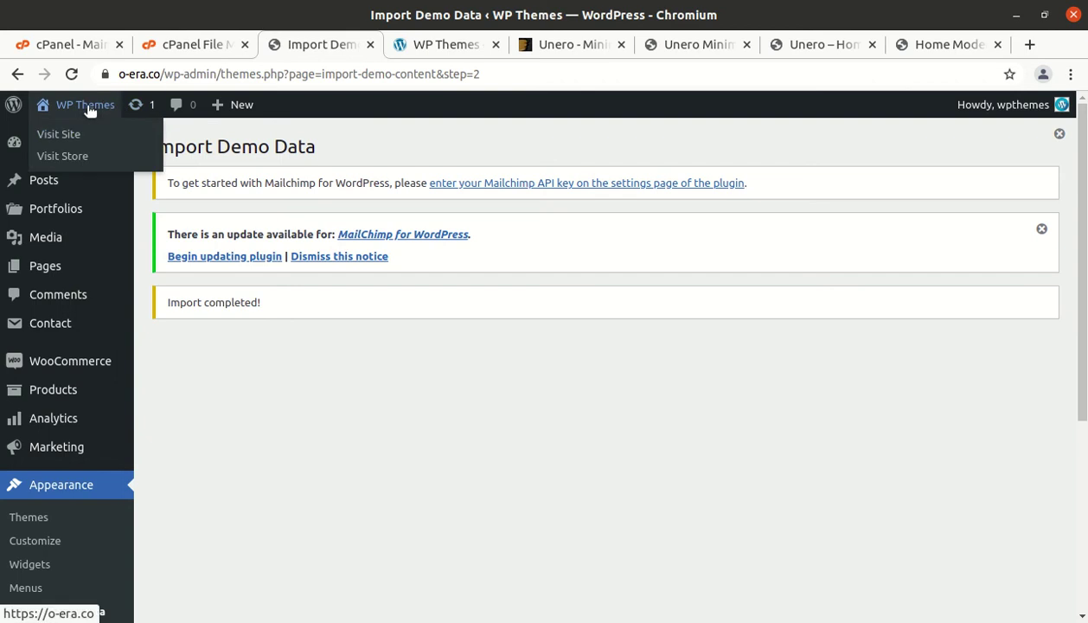
middle_click(70, 135)
left_click(385, 49)
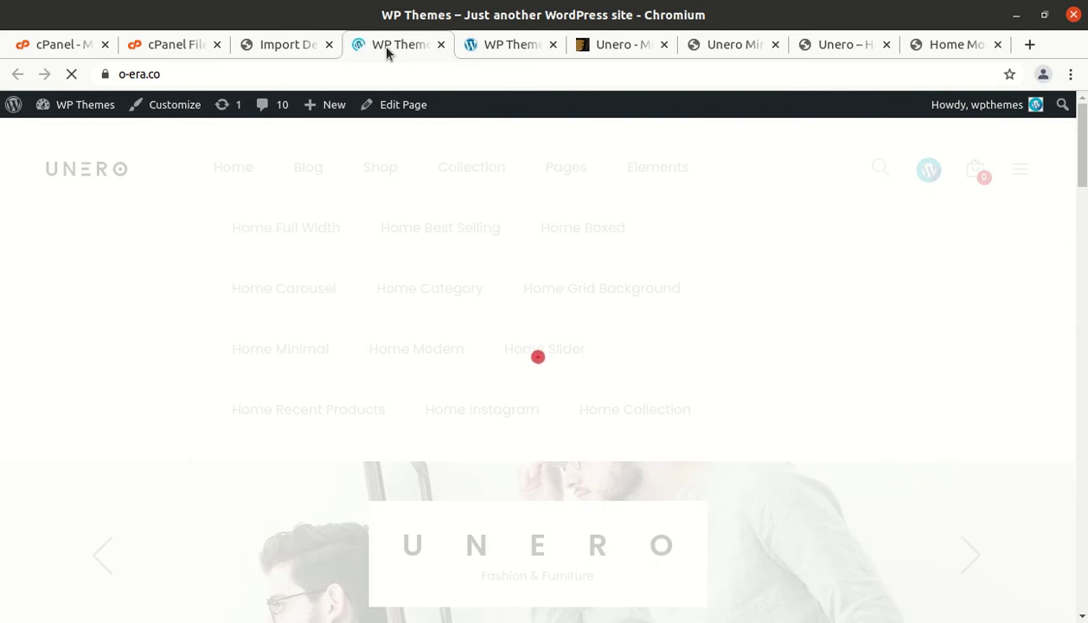
Step: Examine the imported homepage from the header menu and slider through the product grid to the footer links
scroll(817, 271, "down", 2)
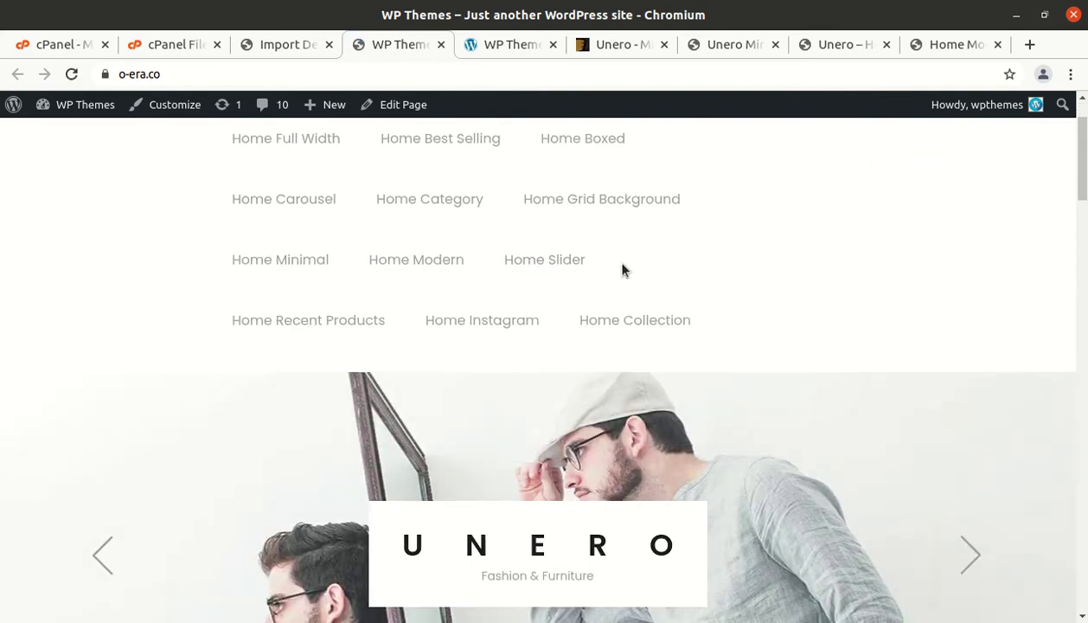
scroll(549, 272, "up", 2)
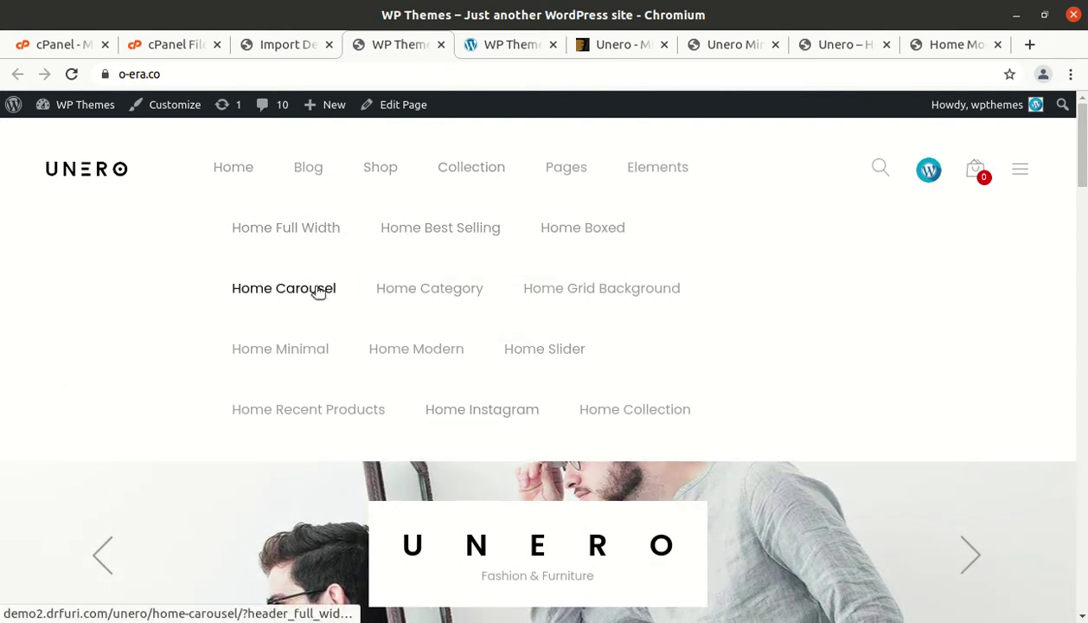
scroll(316, 289, "down", 8)
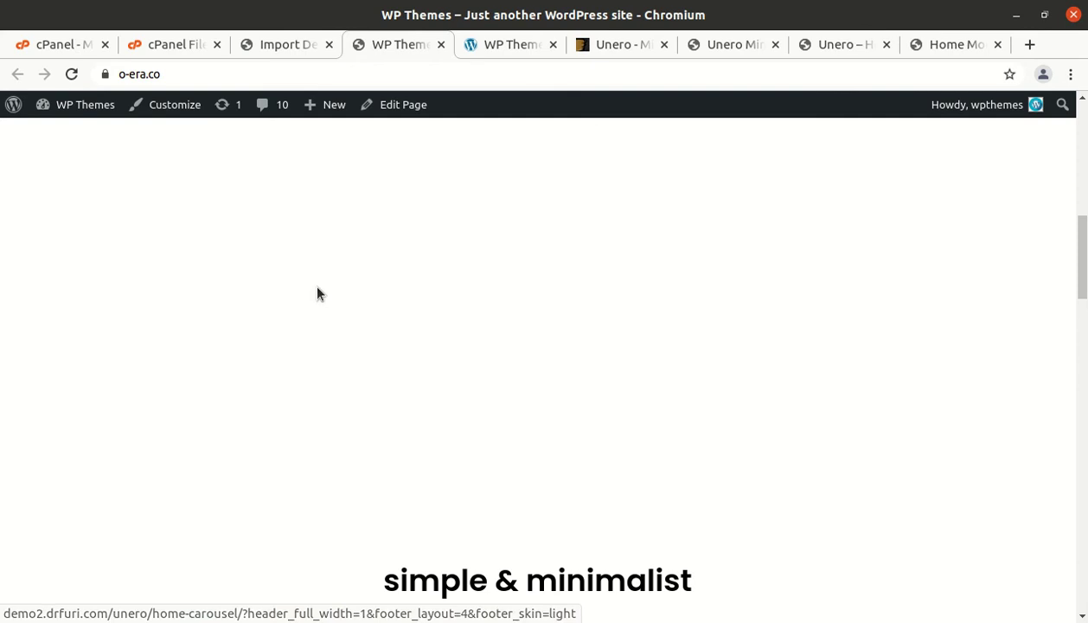
scroll(584, 398, "up", 3)
scroll(584, 399, "up", 3)
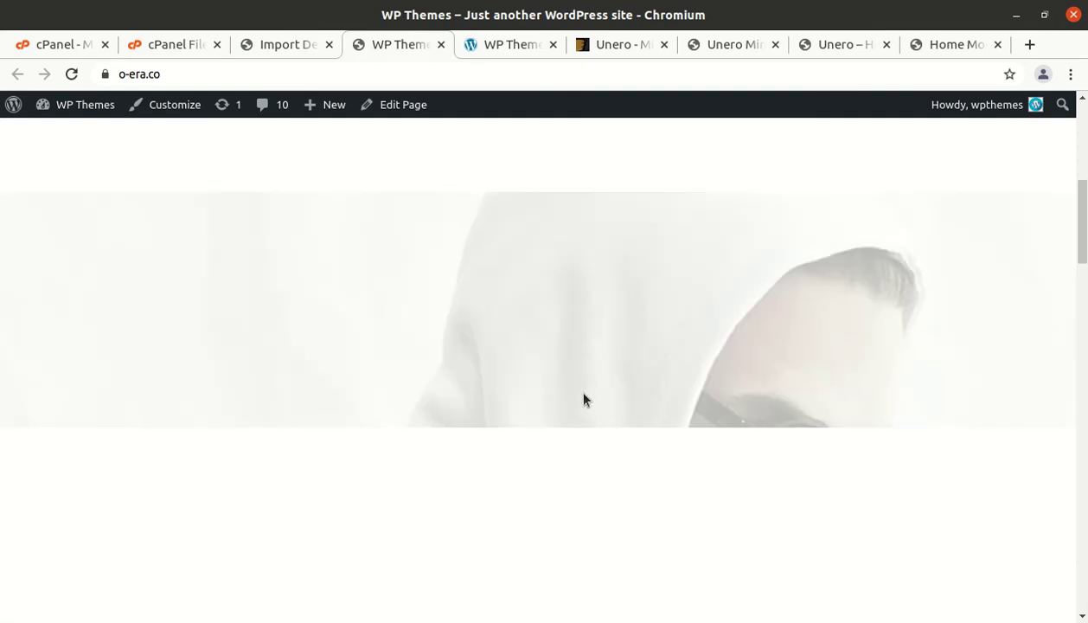
scroll(584, 399, "down", 5)
scroll(584, 398, "down", 7)
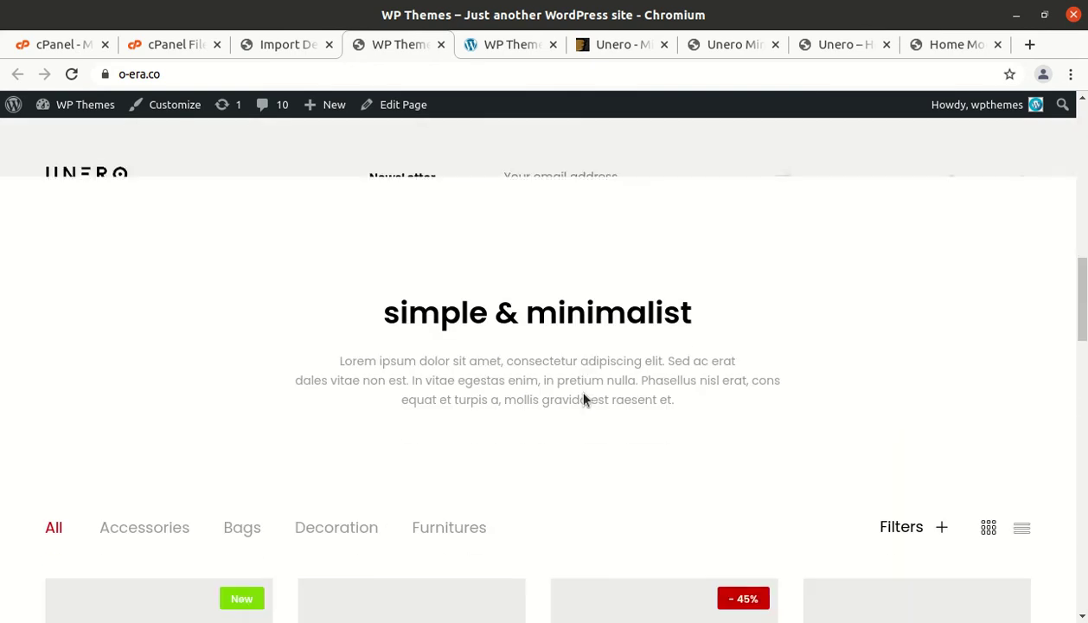
scroll(772, 432, "down", 10)
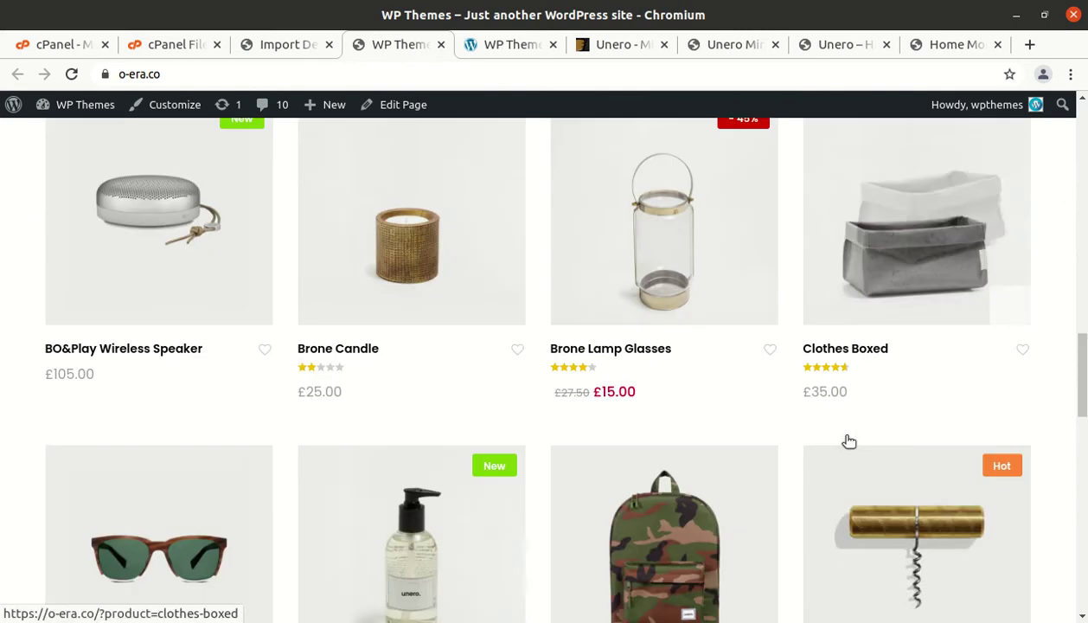
scroll(371, 412, "down", 3)
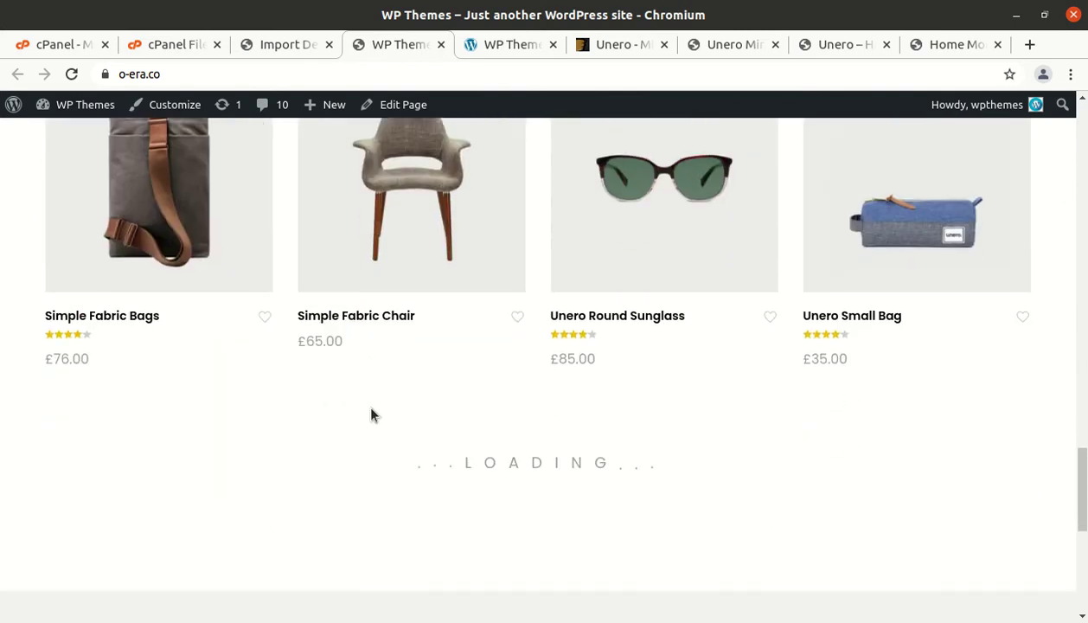
scroll(792, 416, "down", 3)
scroll(794, 415, "down", 3)
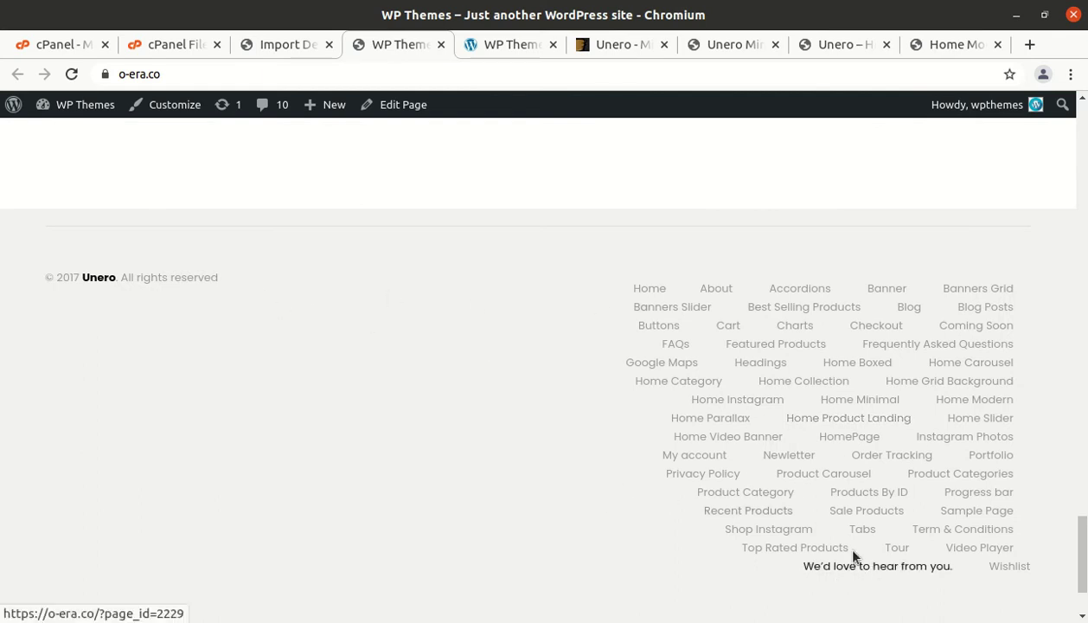
scroll(853, 553, "up", 20)
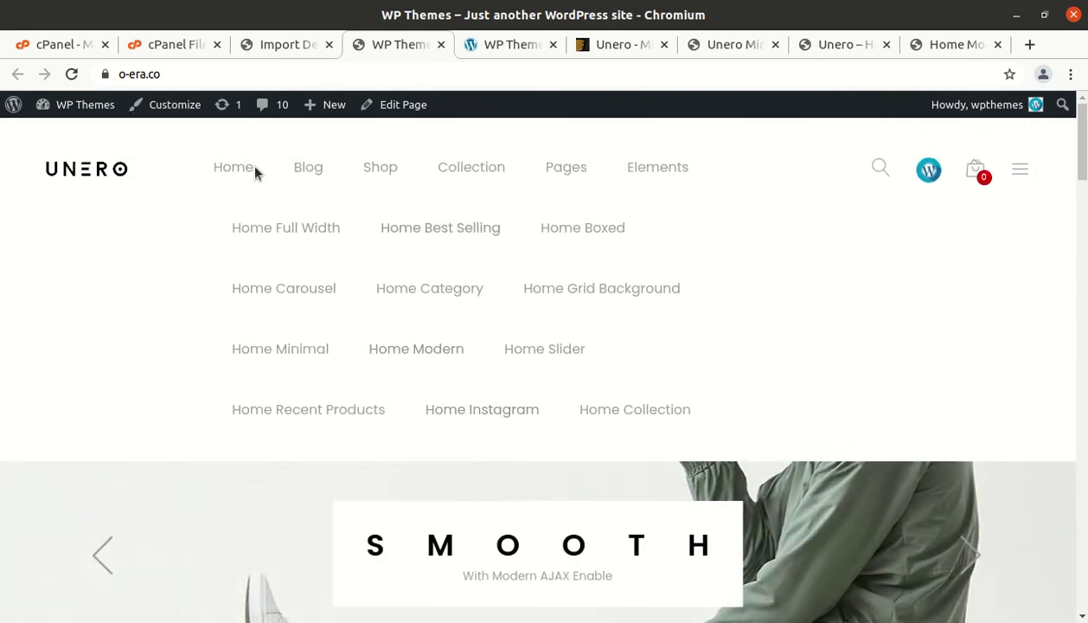
Step: Return to the WordPress admin, open the Menus settings and load the Primary Menu for editing
left_click(285, 50)
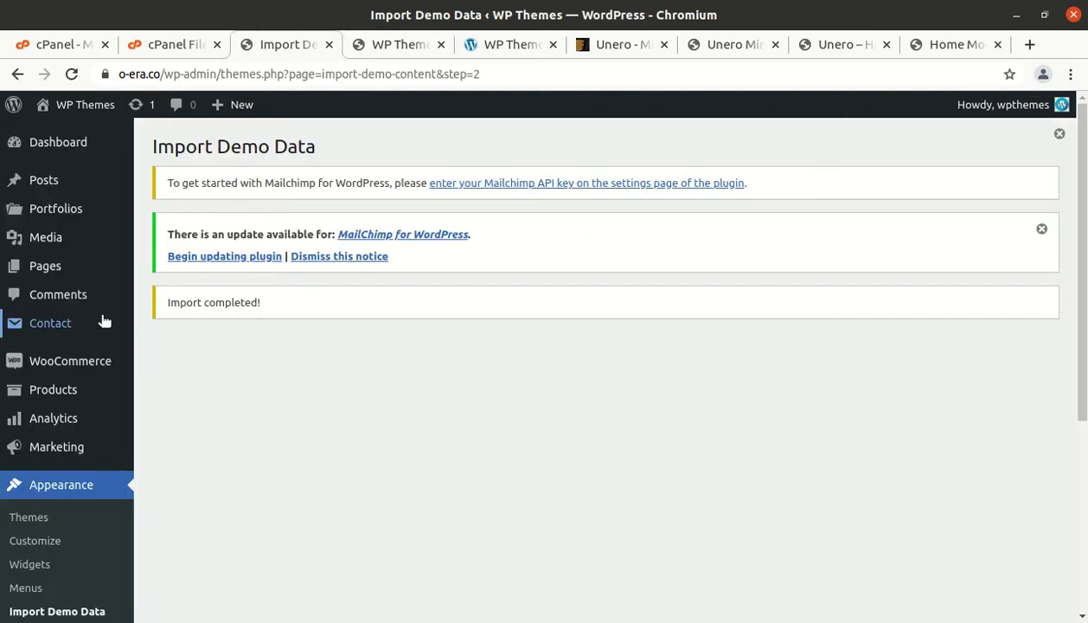
left_click(31, 587)
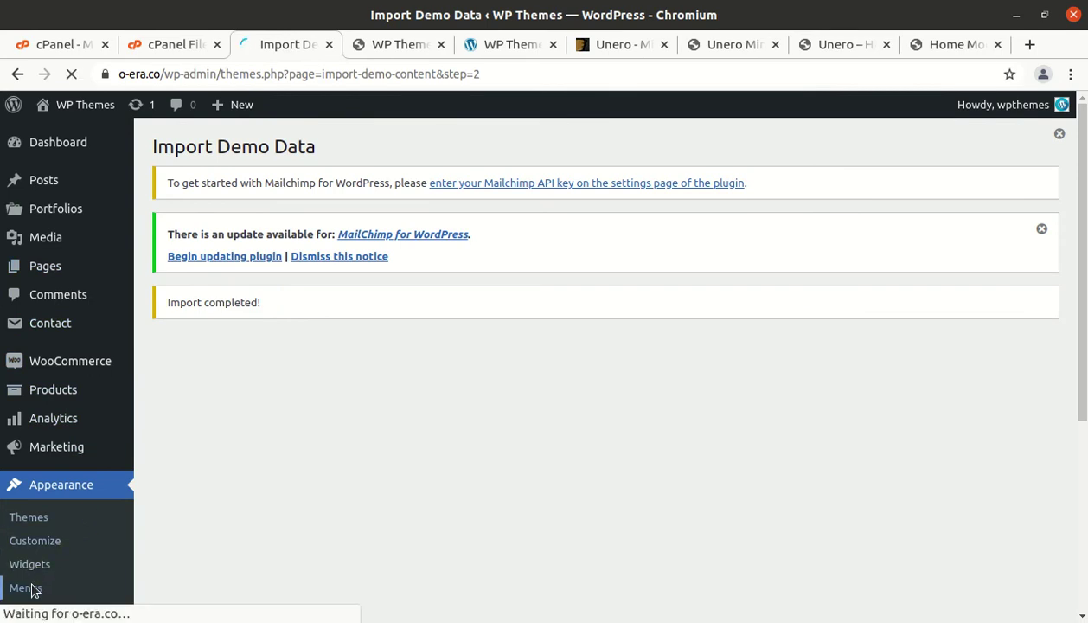
left_click(404, 31)
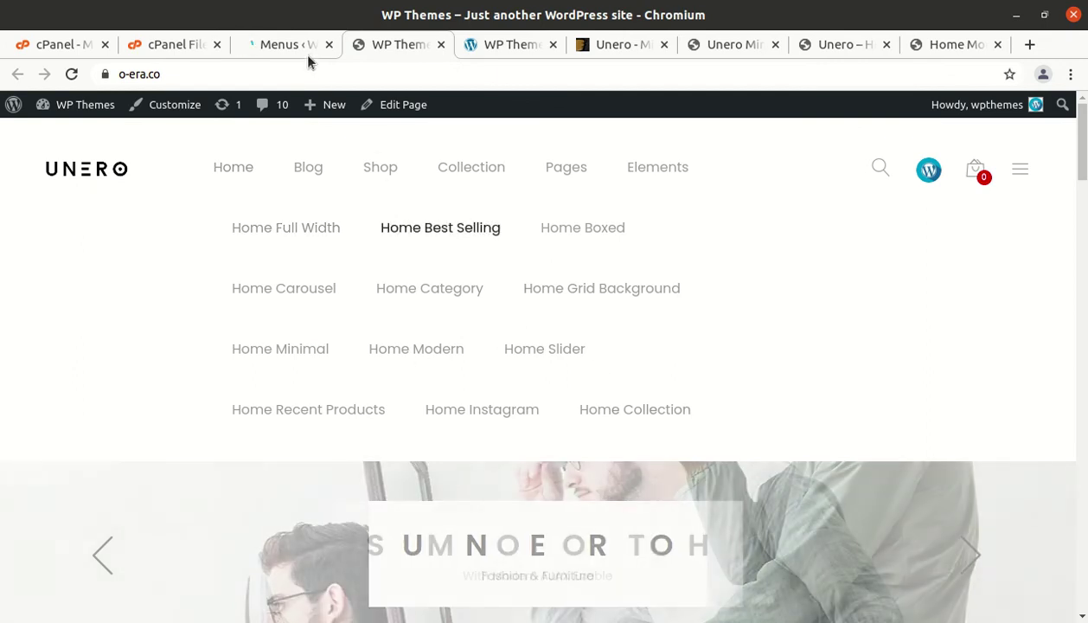
left_click(294, 45)
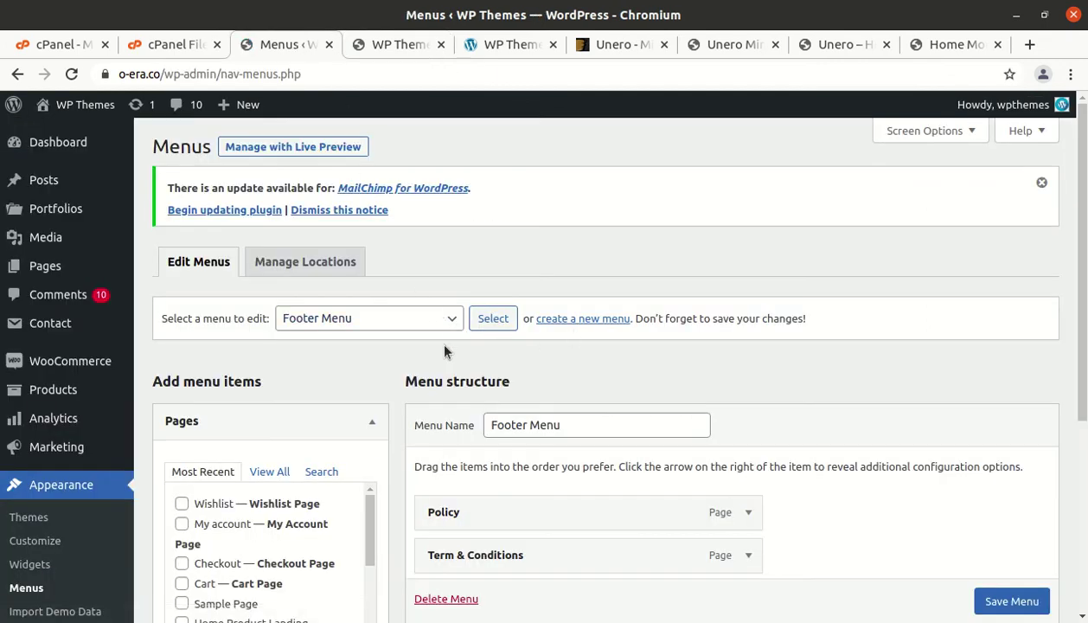
left_click(417, 320)
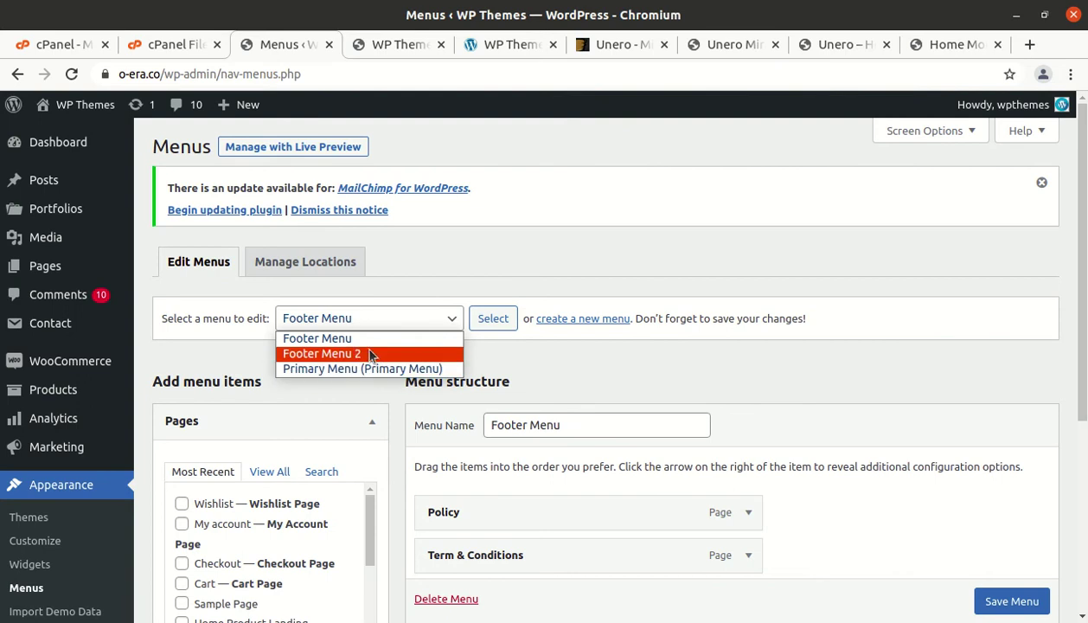
left_click(377, 368)
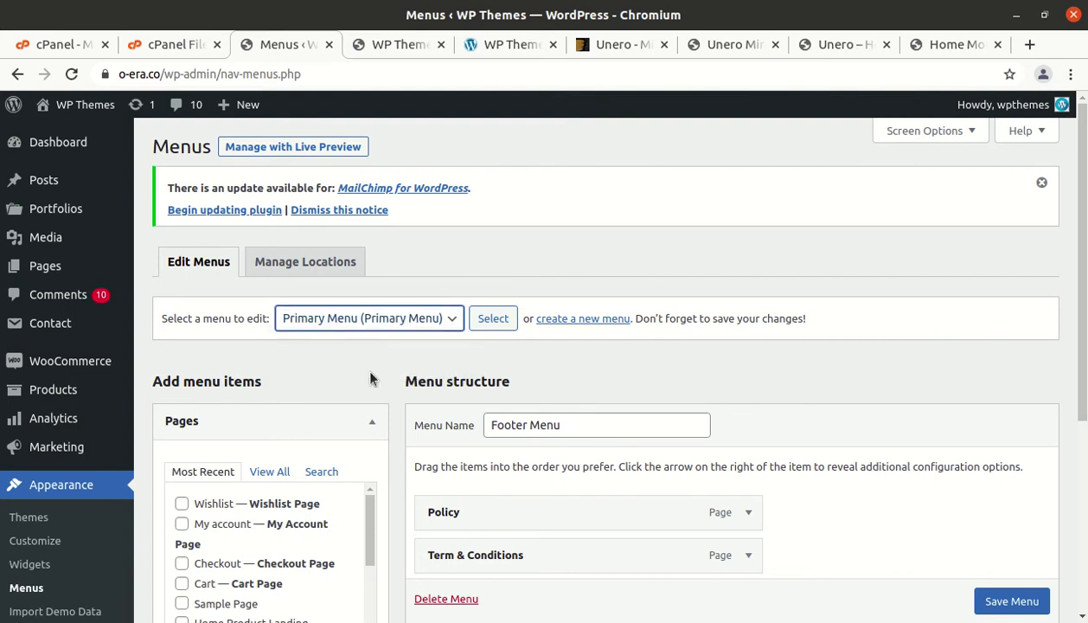
left_click(477, 326)
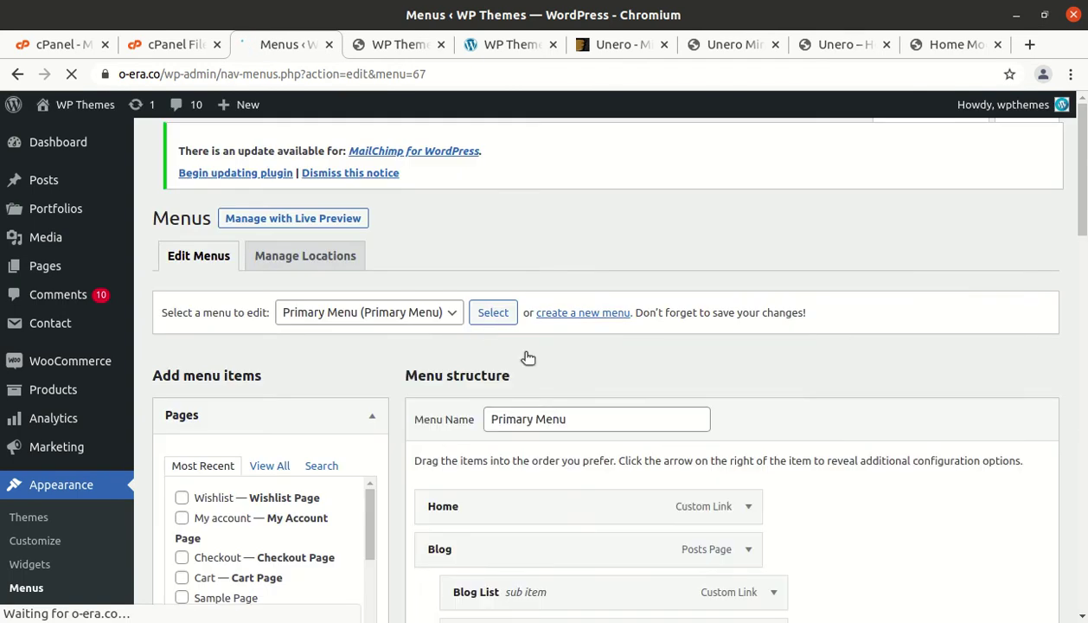
Step: Remove the Home Collection item from the end of the Primary Menu structure
scroll(839, 496, "down", 15)
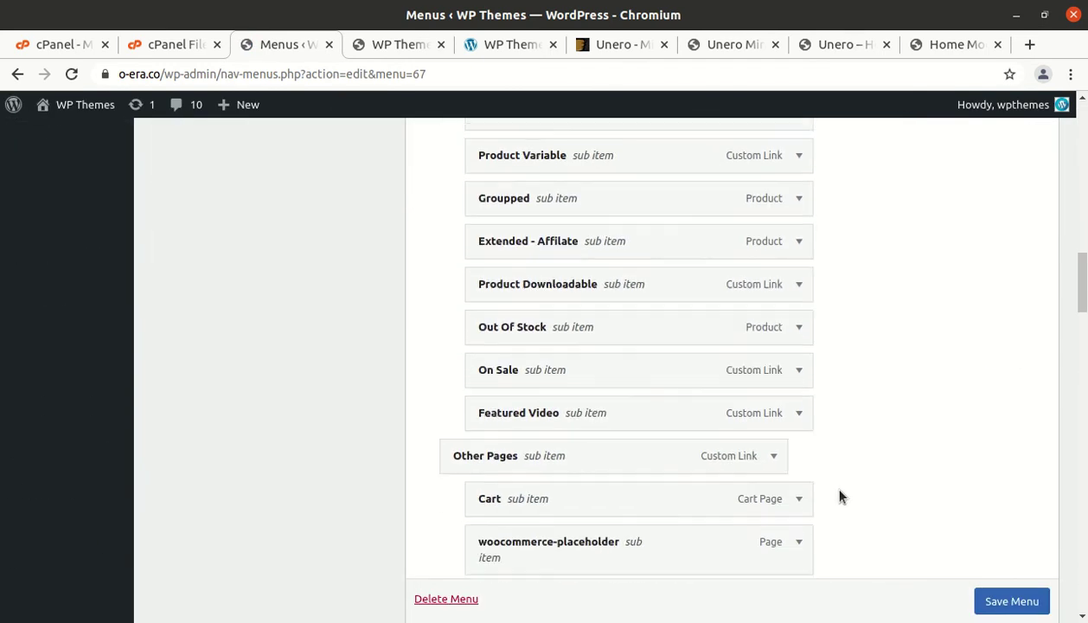
scroll(839, 496, "down", 10)
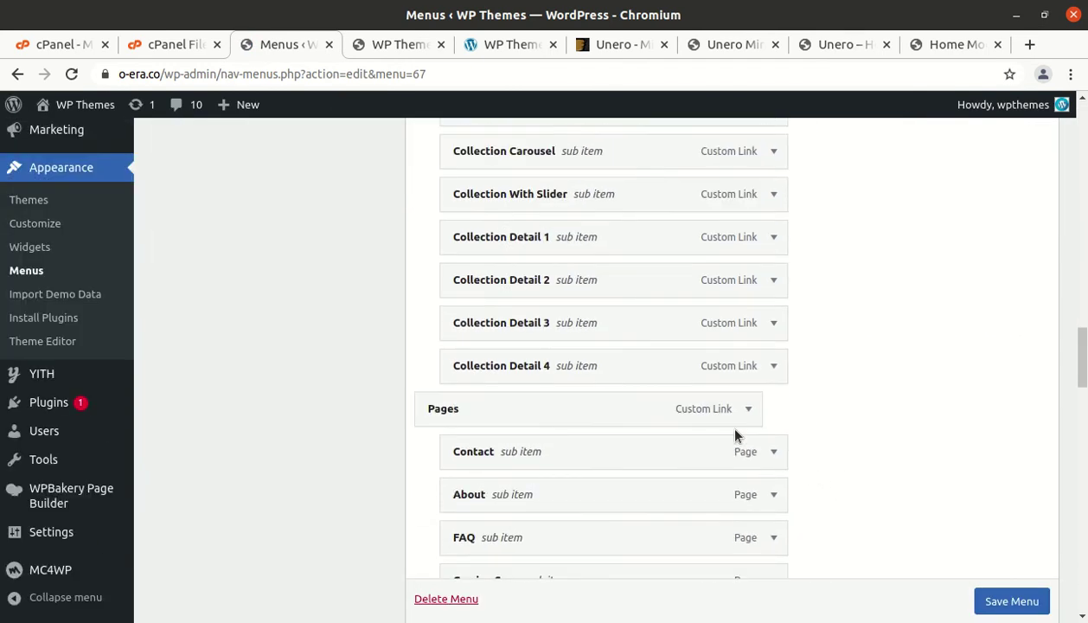
scroll(735, 435, "down", 12)
scroll(690, 423, "down", 6)
scroll(663, 396, "up", 2)
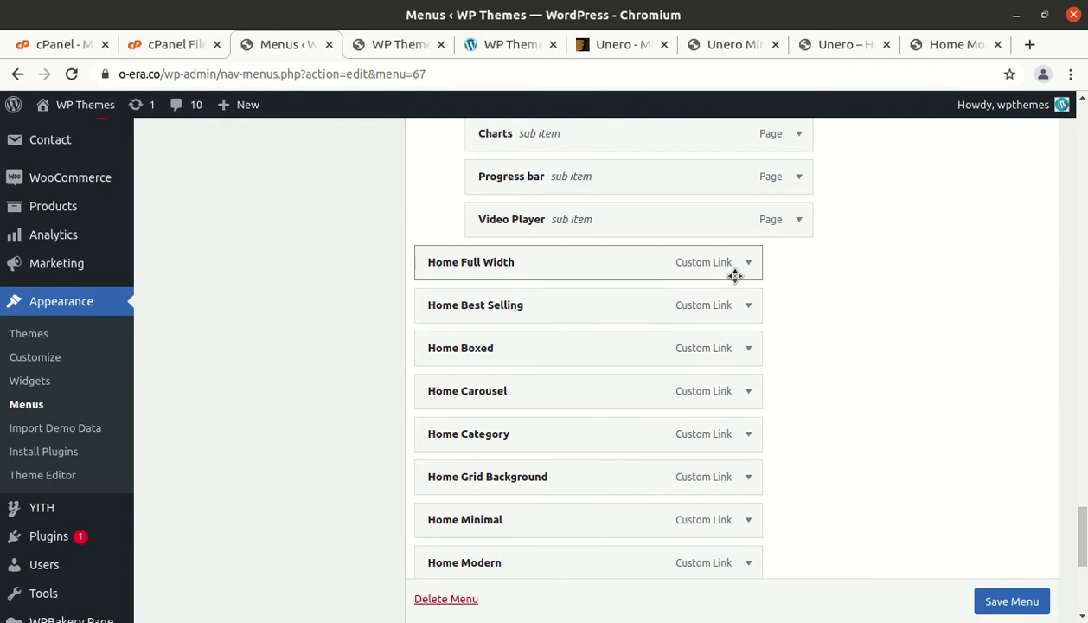
scroll(735, 275, "down", 3)
left_click(746, 467)
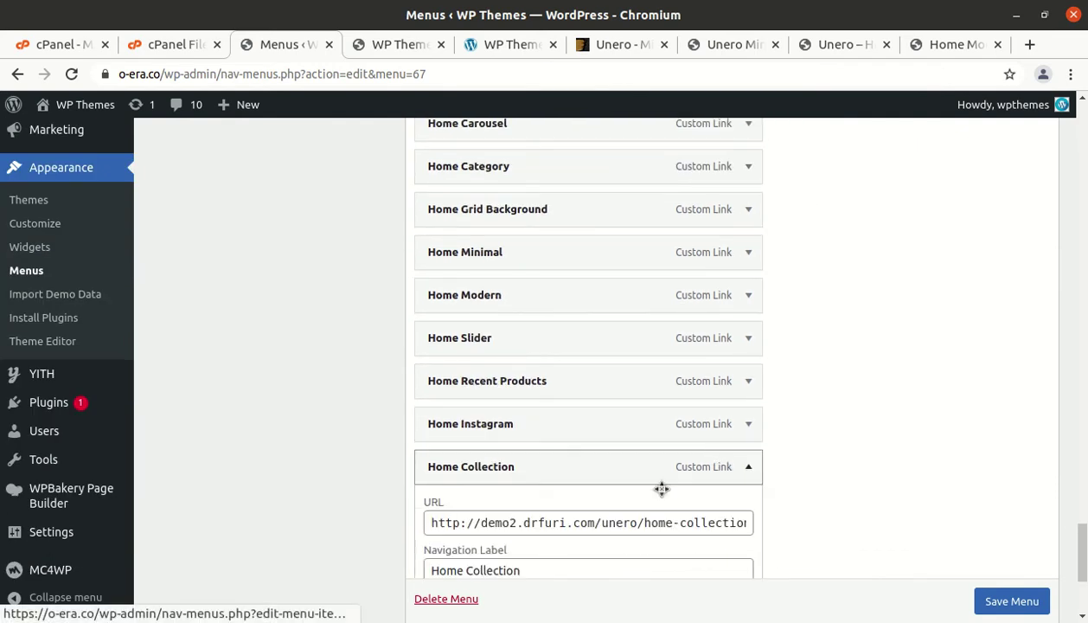
scroll(450, 545, "down", 2)
left_click(442, 454)
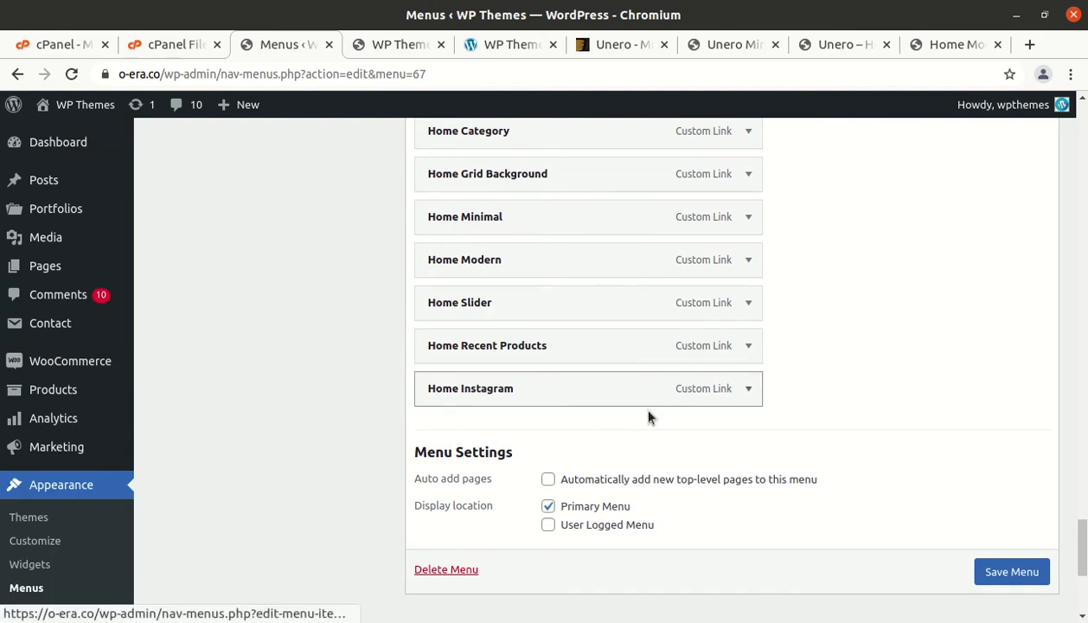
Step: Remove the Home Instagram and Home Recent Products items from the Primary Menu
left_click(745, 389)
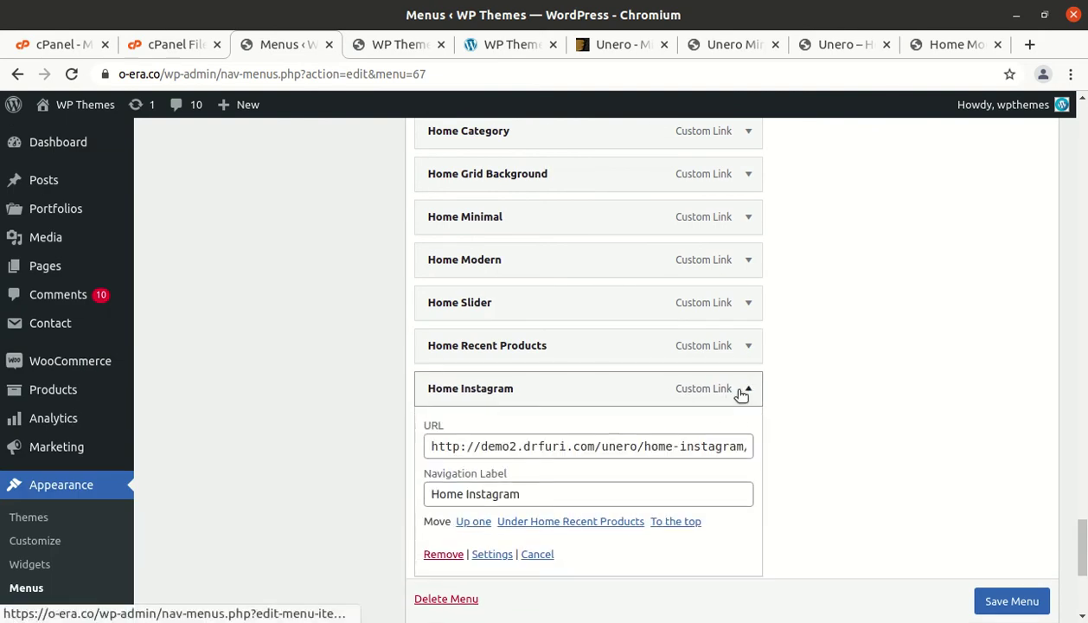
left_click(444, 554)
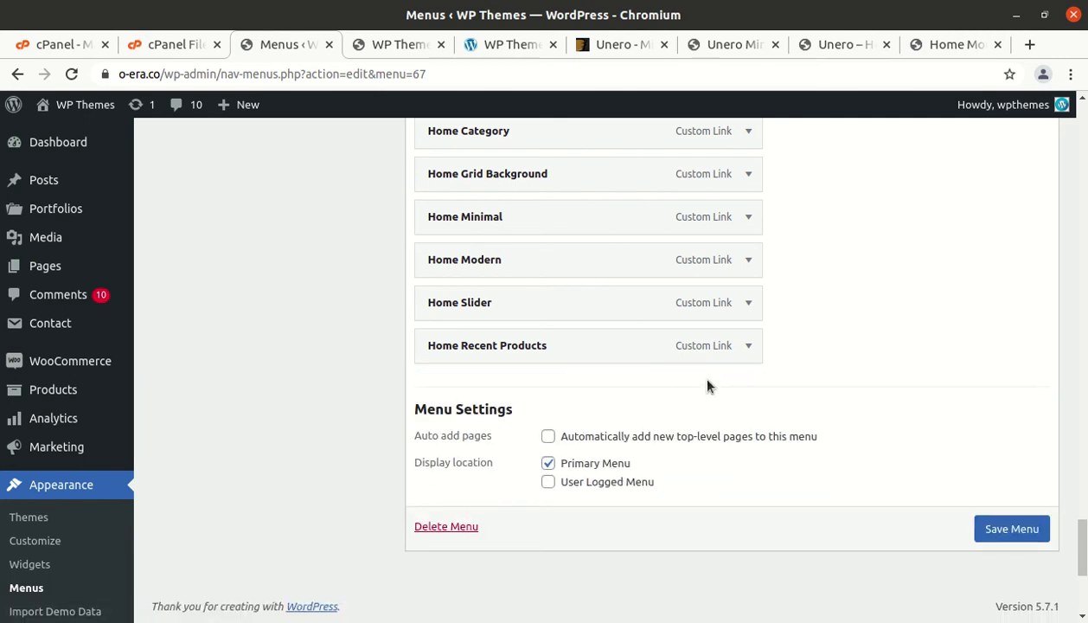
left_click(749, 347)
left_click(447, 504)
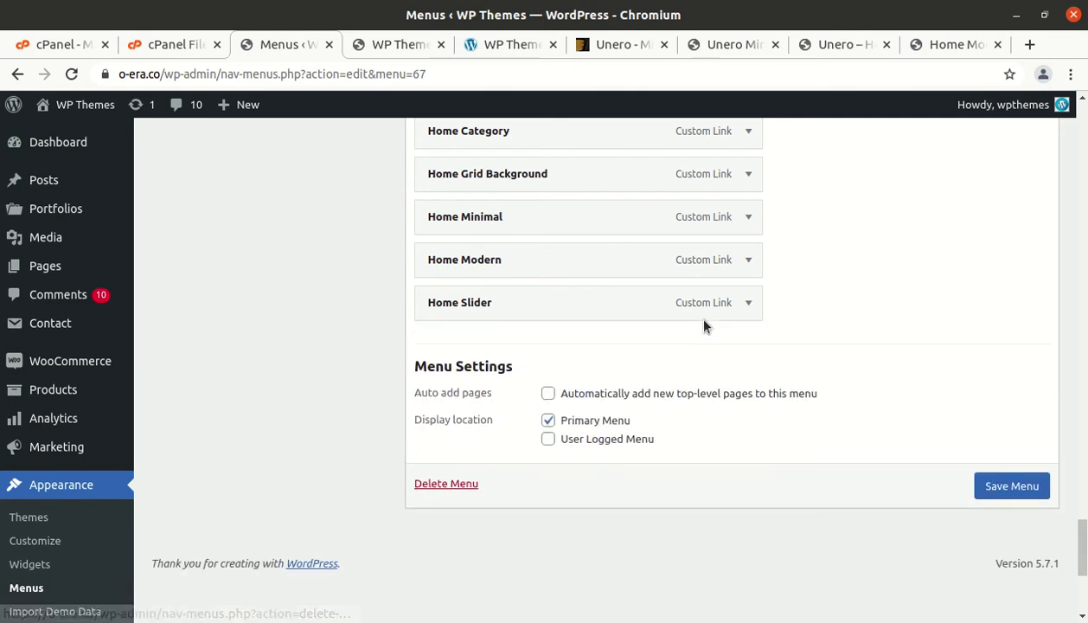
Step: Remove the Home Slider, Home Modern and Home Minimal items from the end of the Primary Menu
left_click(748, 301)
left_click(444, 469)
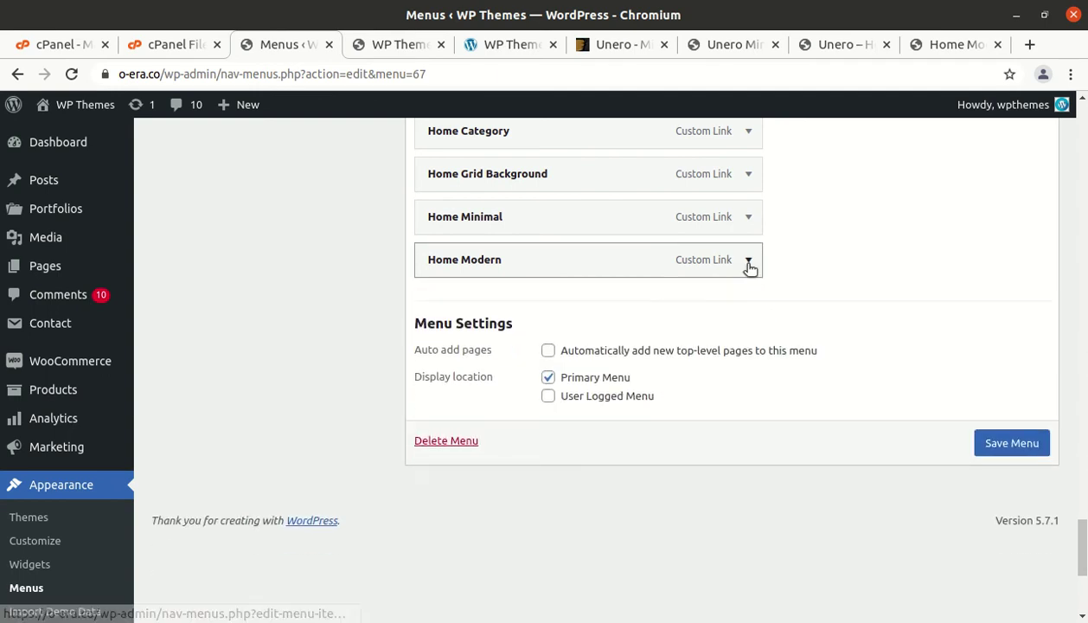
left_click(748, 261)
left_click(444, 425)
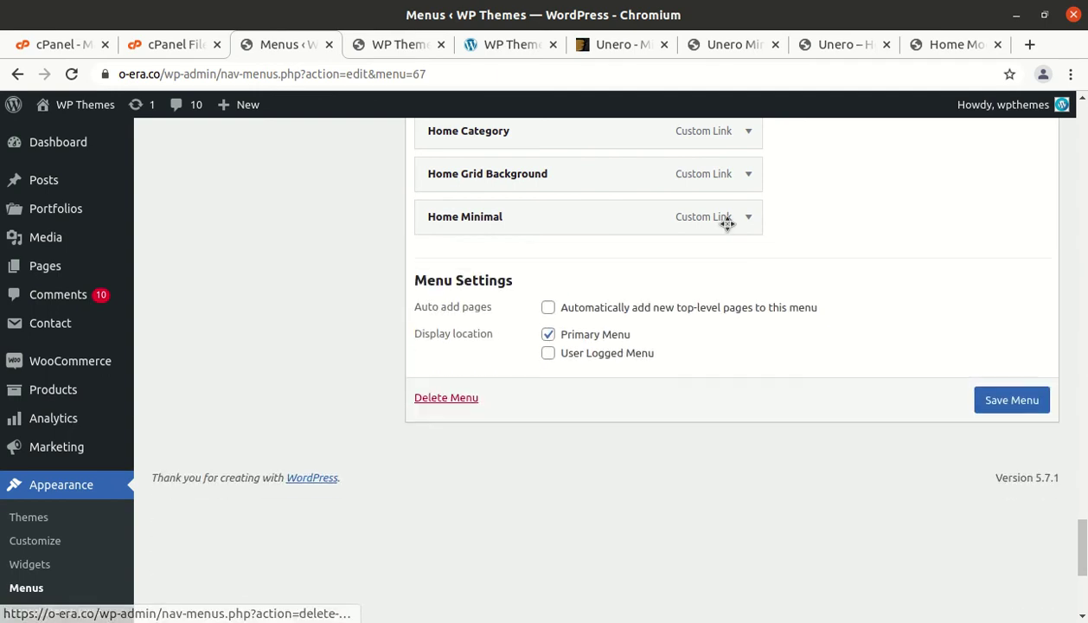
left_click(743, 217)
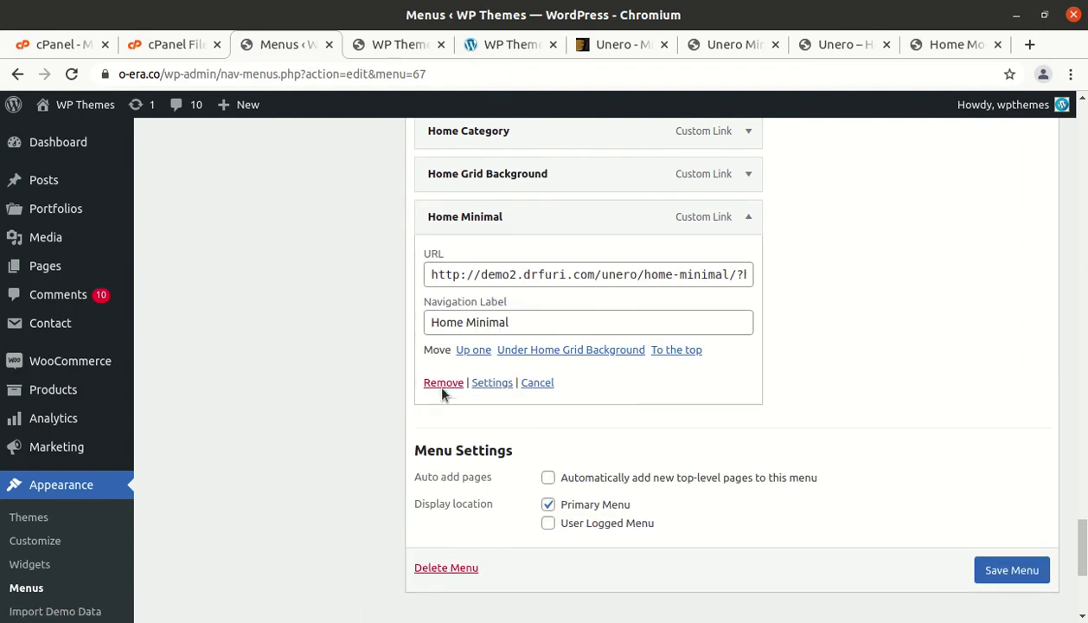
left_click(444, 382)
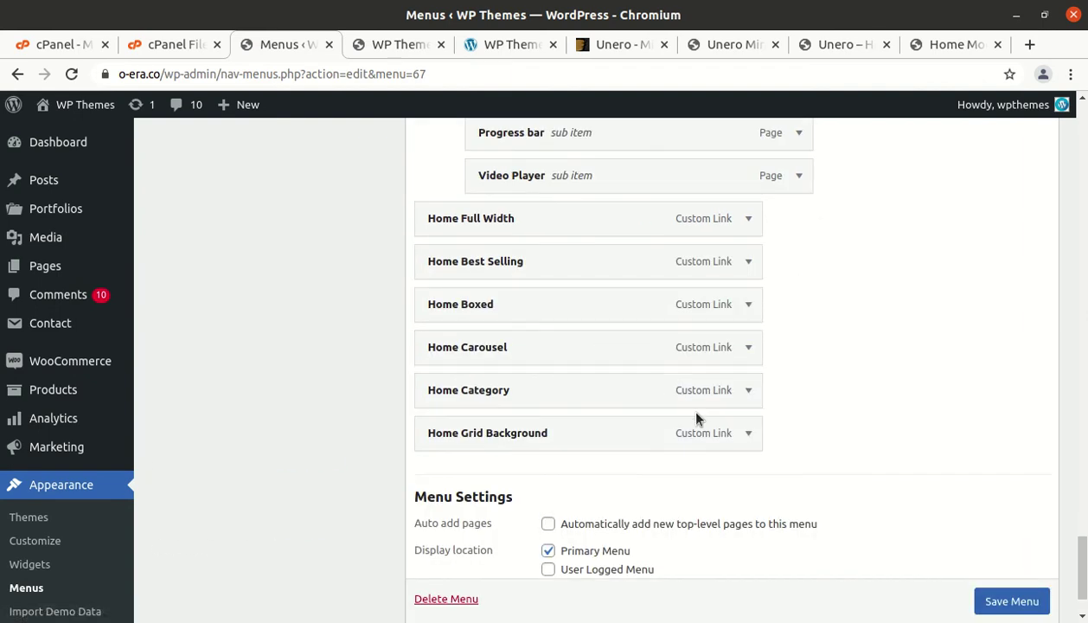
Step: Remove the Home Grid Background, Home Category and Home Carousel items from the Primary Menu
left_click(747, 432)
scroll(447, 557, "down", 1)
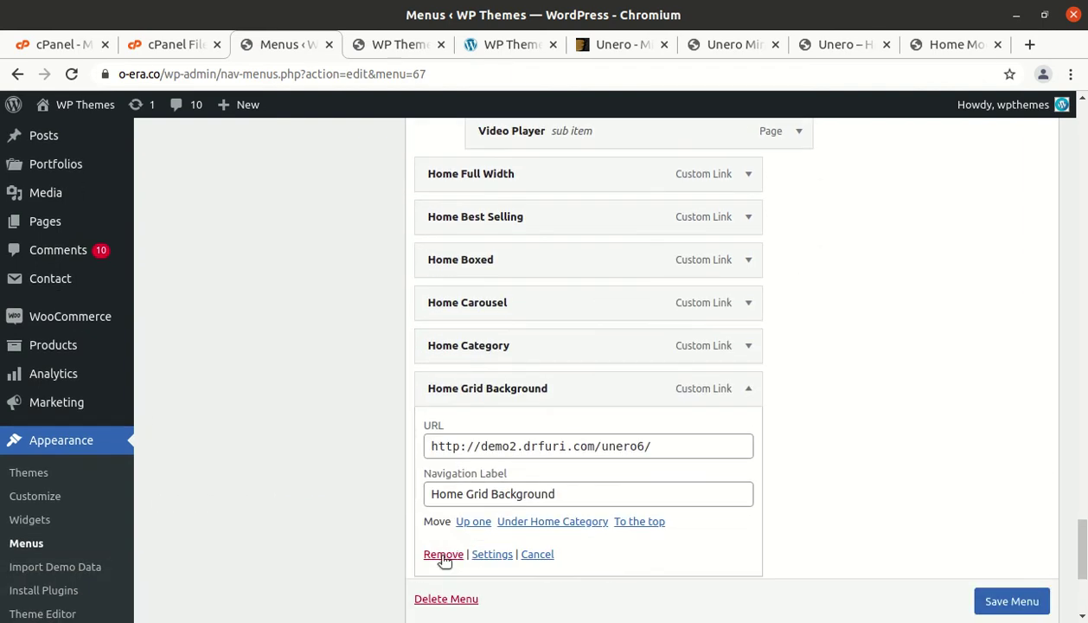
left_click(443, 554)
left_click(745, 348)
left_click(444, 512)
left_click(747, 303)
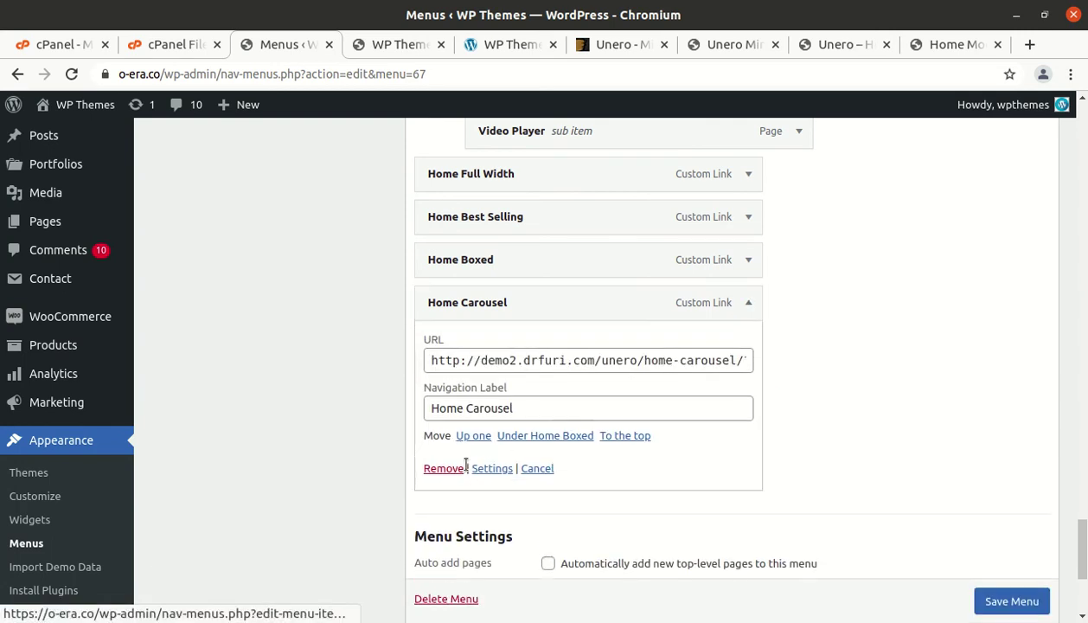
left_click(444, 464)
Step: Remove the Home Boxed, Home Best Selling and Home Full Width items, and save the Primary Menu
left_click(748, 268)
left_click(448, 421)
left_click(745, 218)
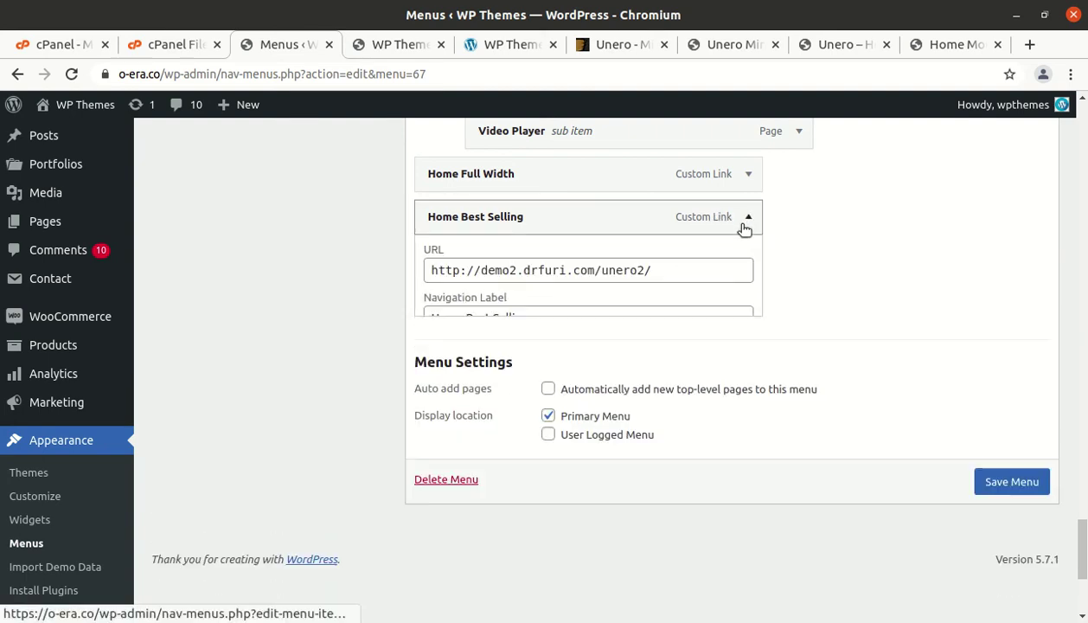
left_click(437, 384)
left_click(748, 174)
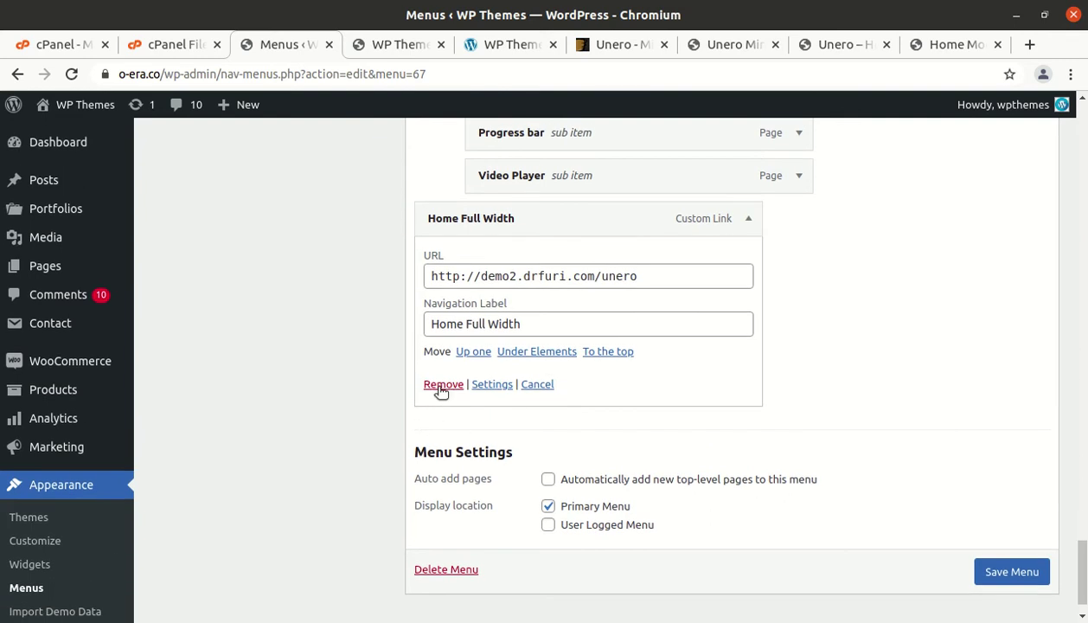
left_click(441, 385)
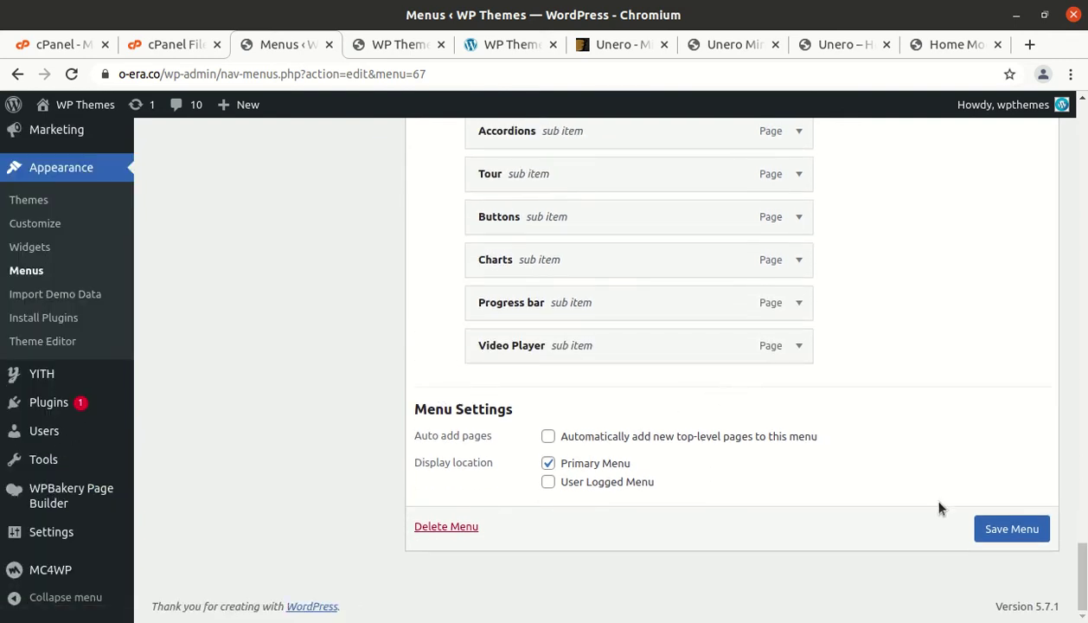
left_click(994, 529)
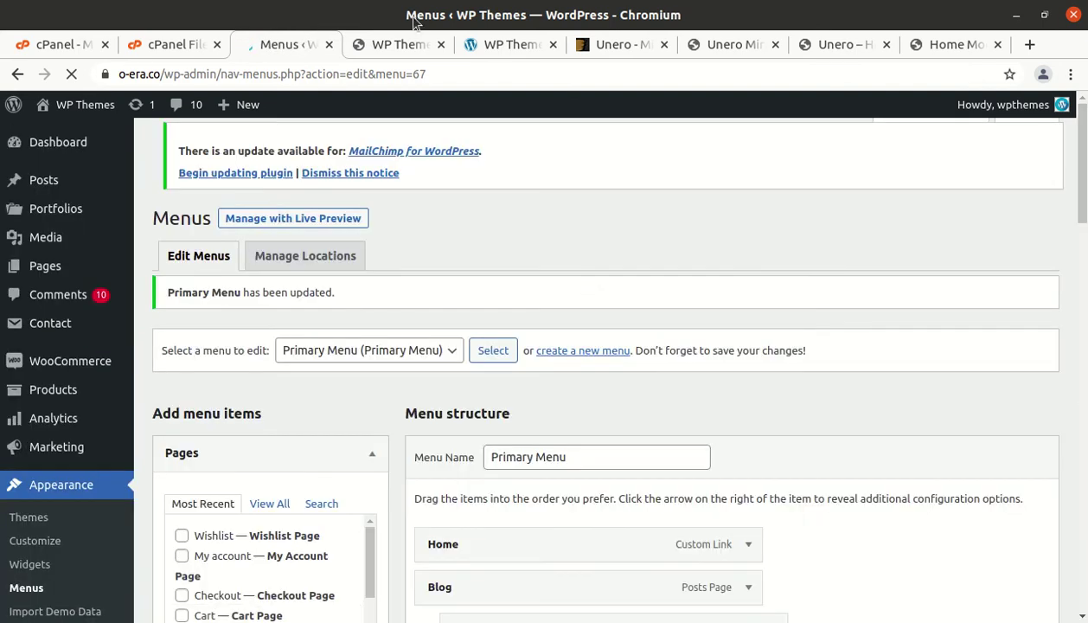
Step: Reload the site's homepage to check its header menu after the cleanup
left_click(415, 49)
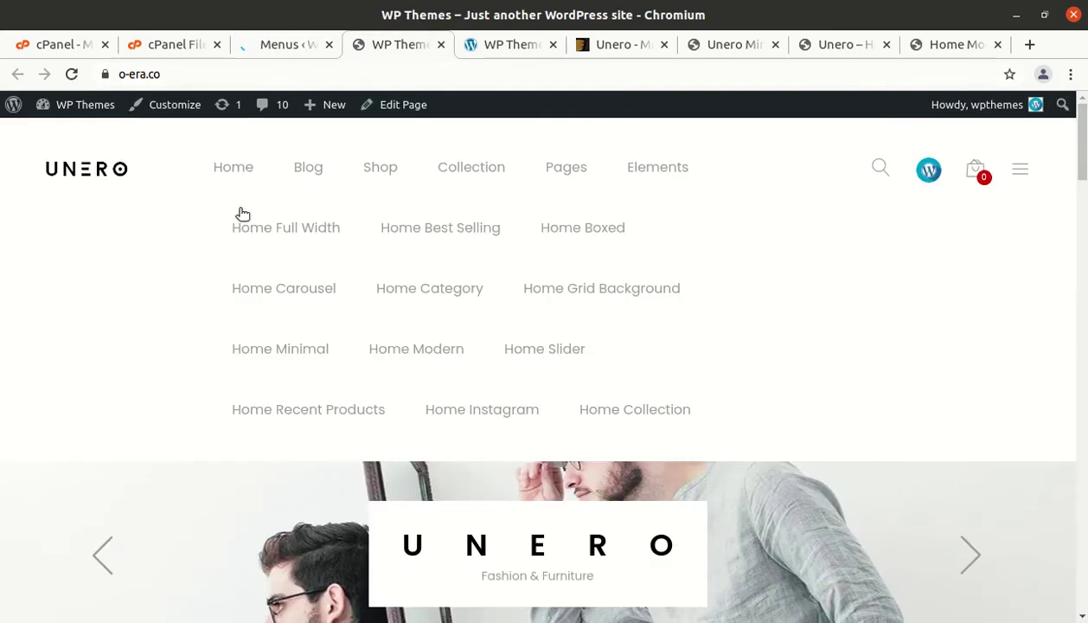
left_click(72, 73)
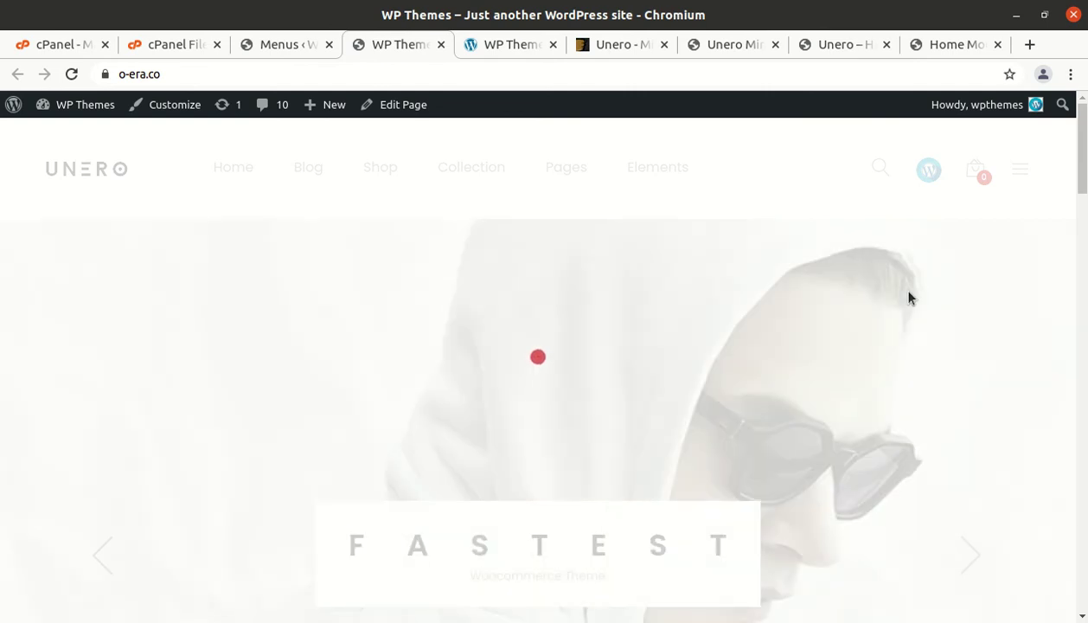
scroll(737, 355, "down", 1)
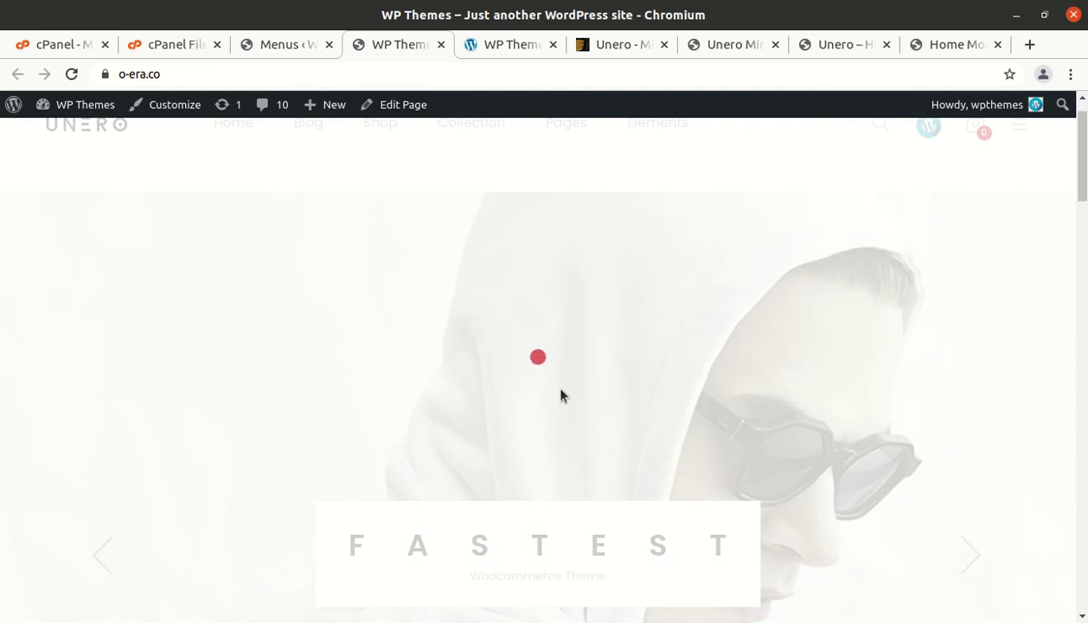
scroll(856, 323, "up", 1)
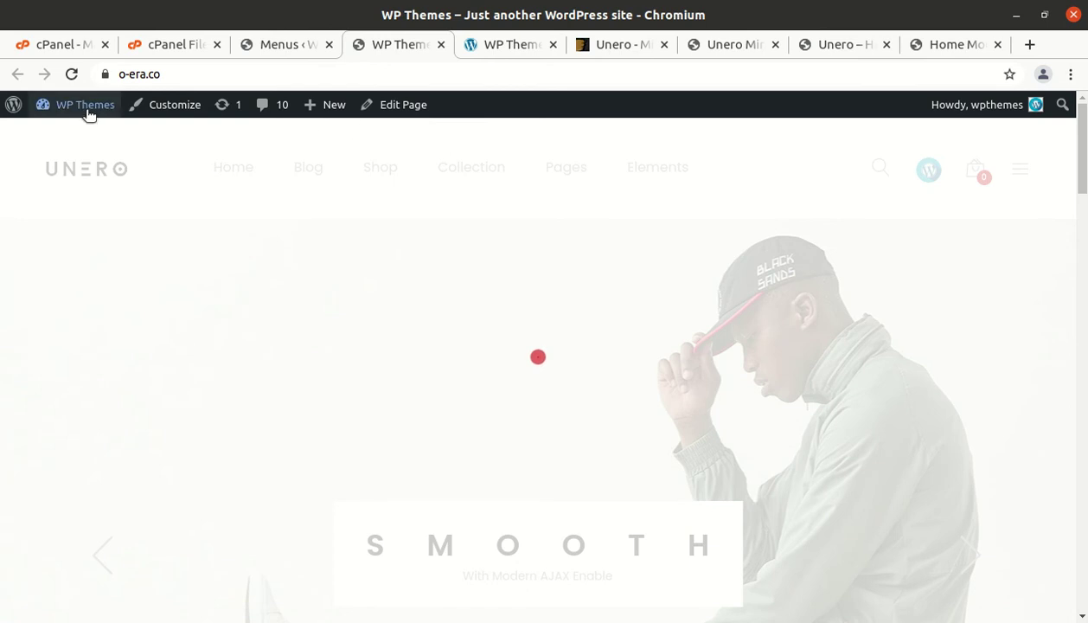
left_click(72, 84)
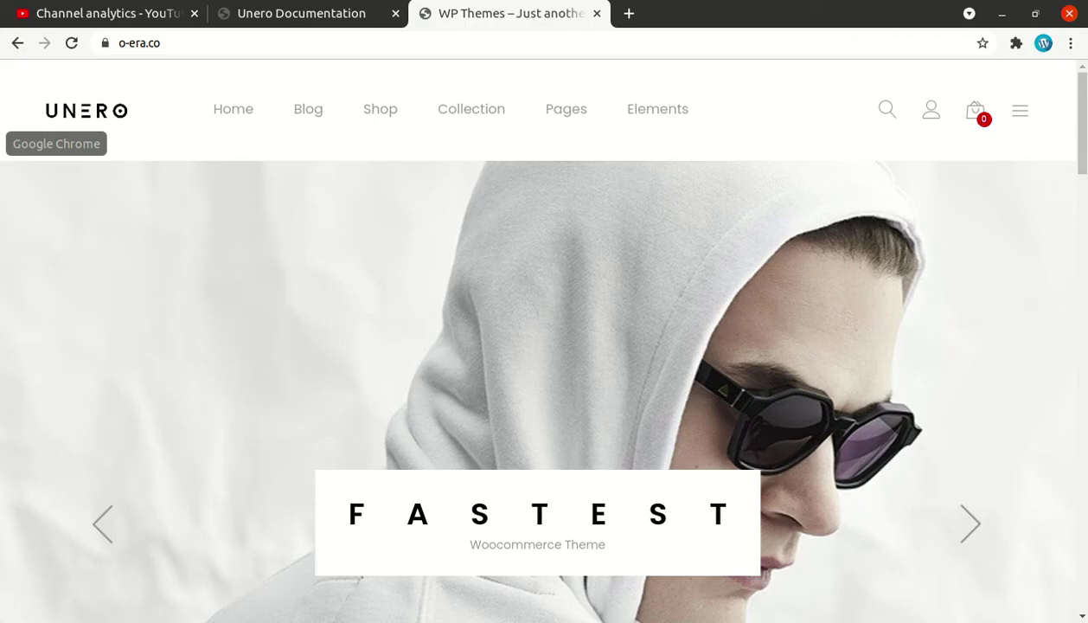
Step: Review the o-era.co homepage in Google Chrome from the header and slider to the product grid, and reload it
left_click(223, 43)
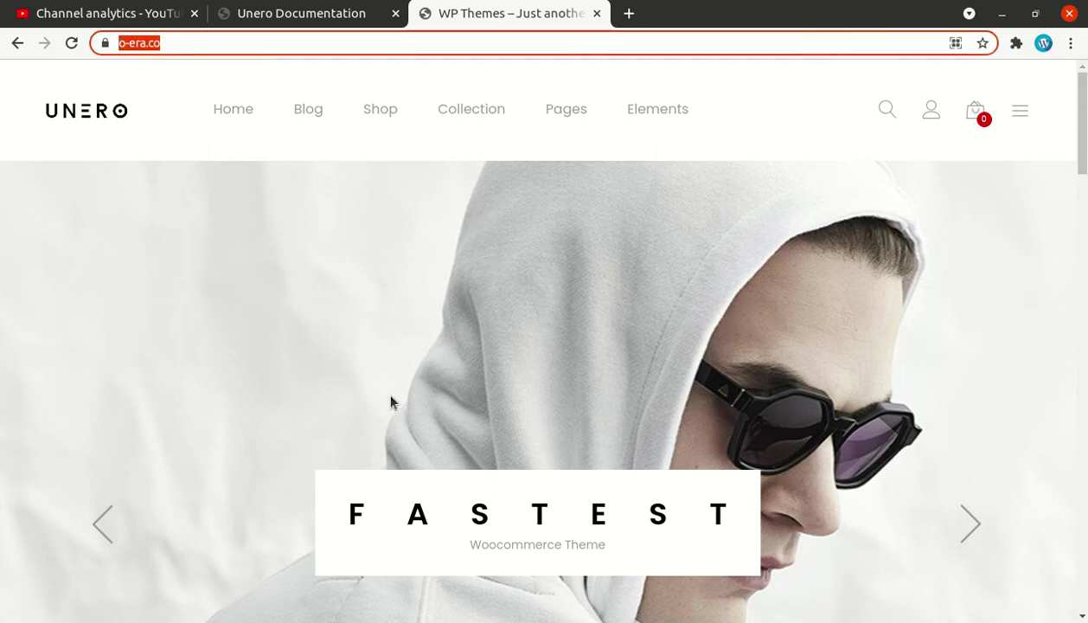
scroll(599, 406, "down", 5)
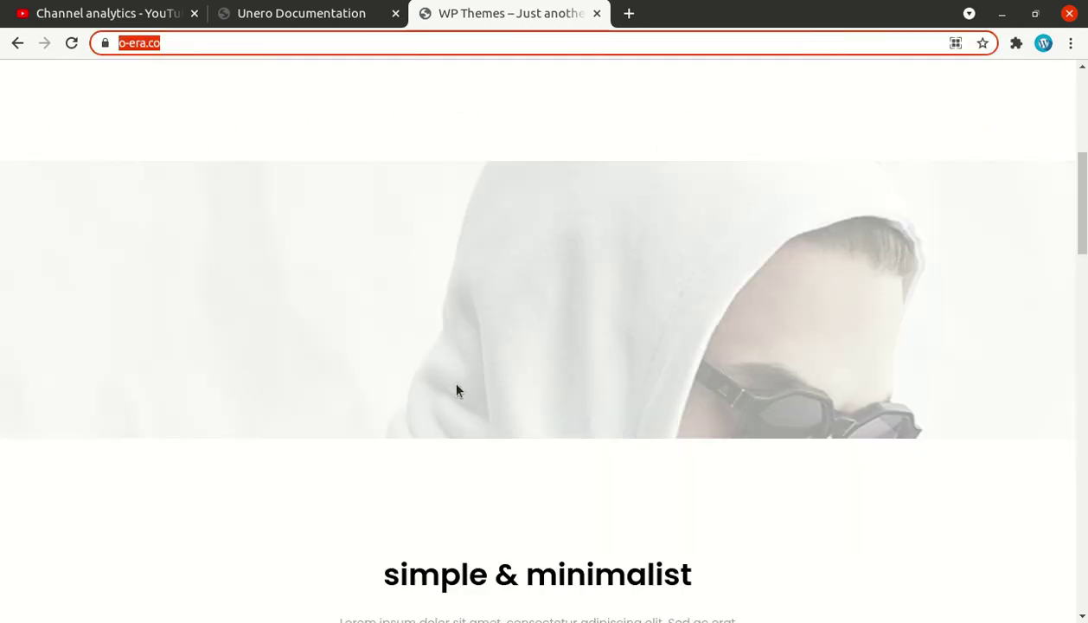
scroll(450, 384, "up", 5)
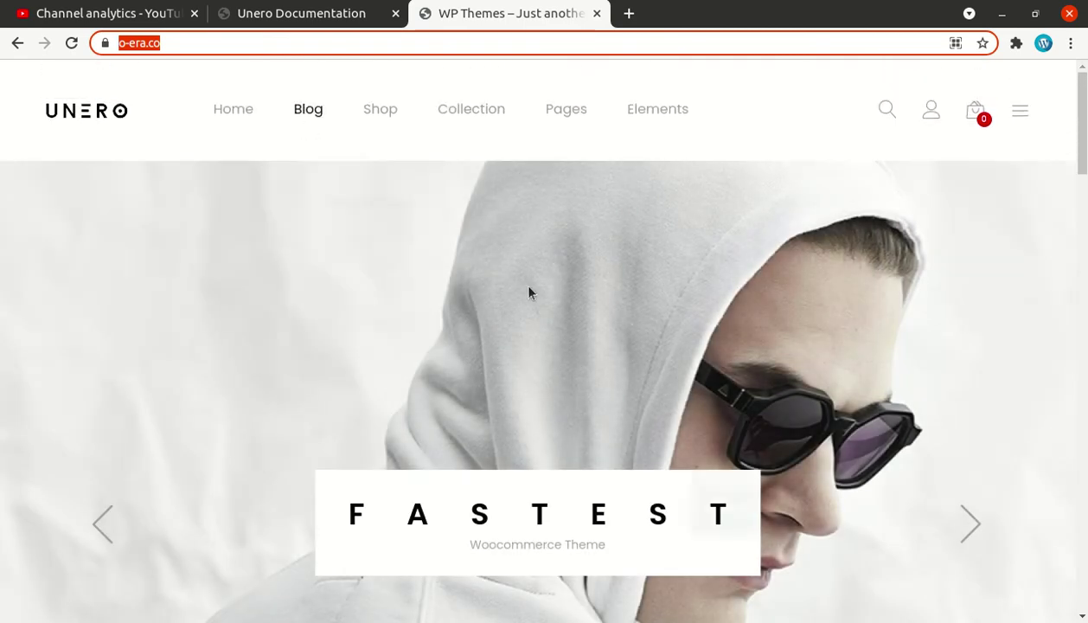
scroll(529, 292, "down", 6)
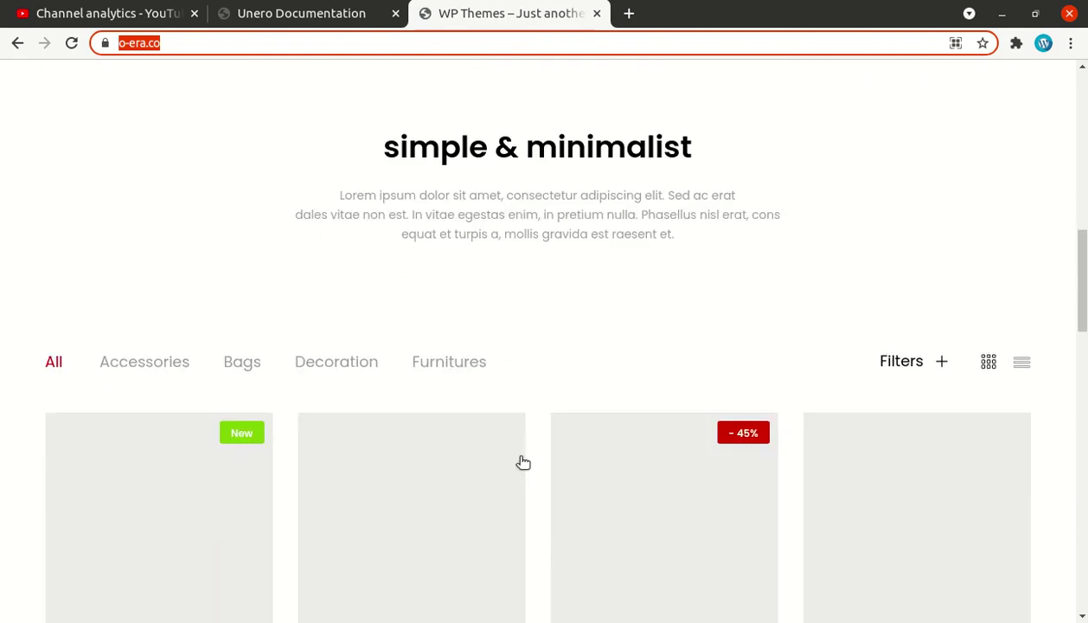
scroll(494, 382, "down", 2)
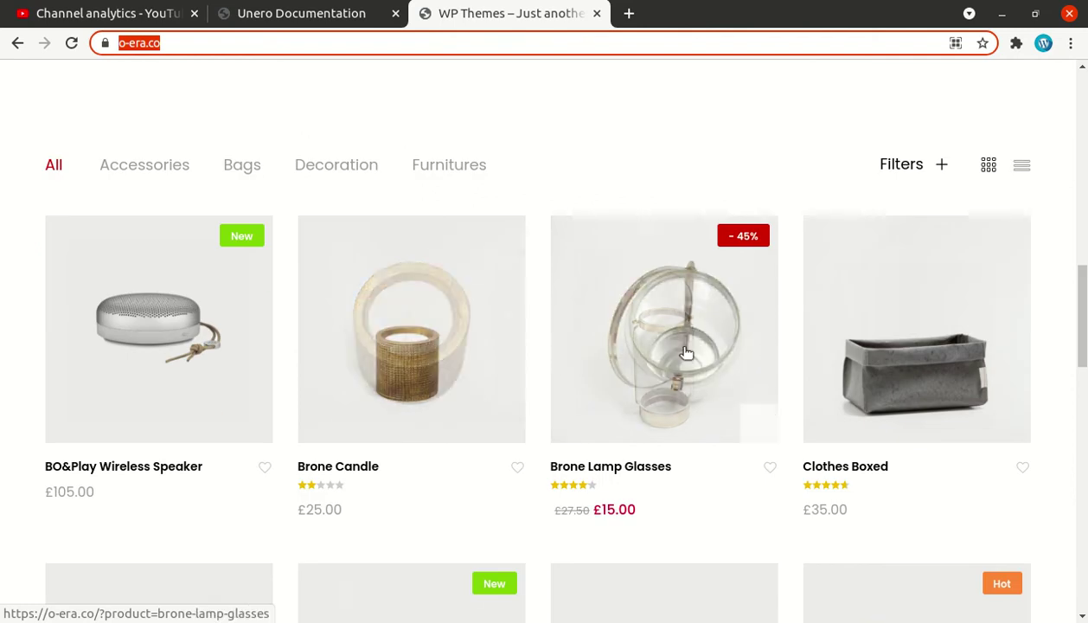
key("Return")
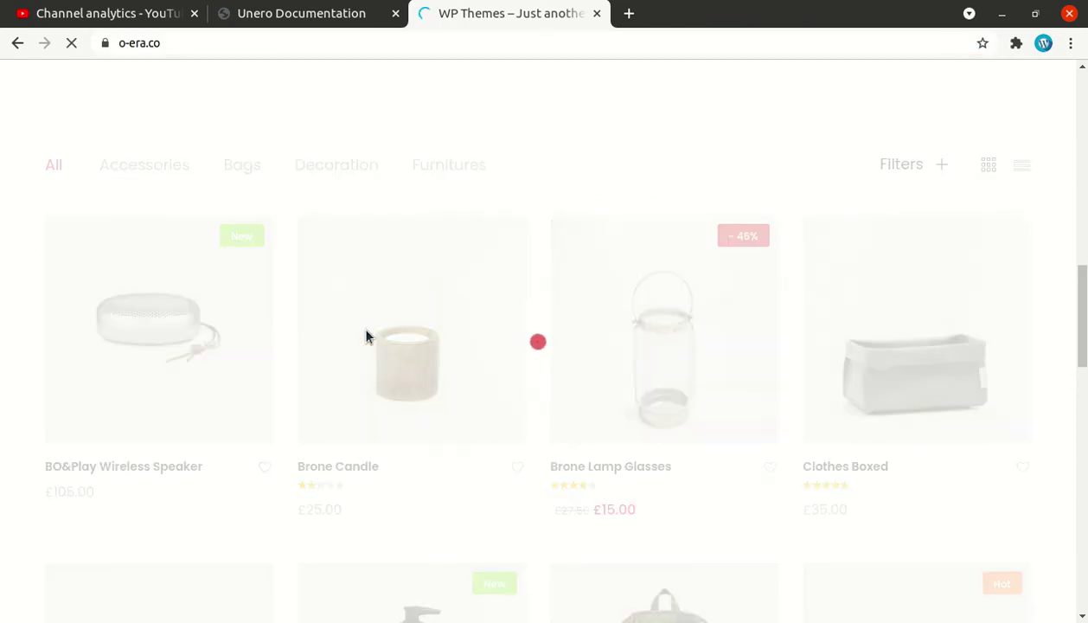
Step: Open the Brone Candle product page and examine its gallery, price, description and related products
left_click(364, 336)
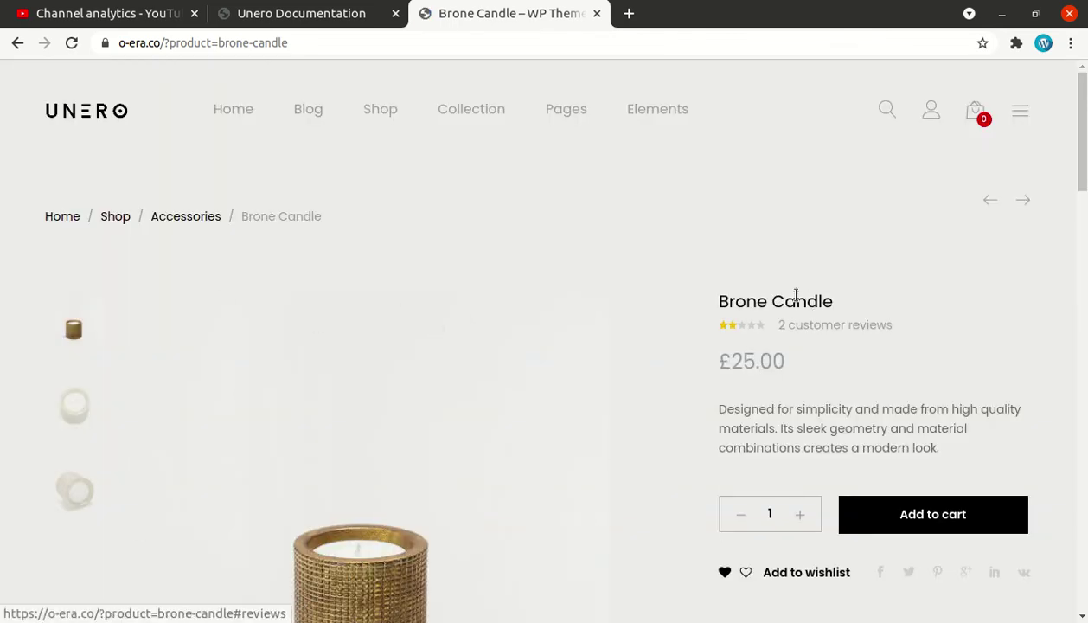
scroll(444, 386, "down", 1)
scroll(833, 396, "down", 3)
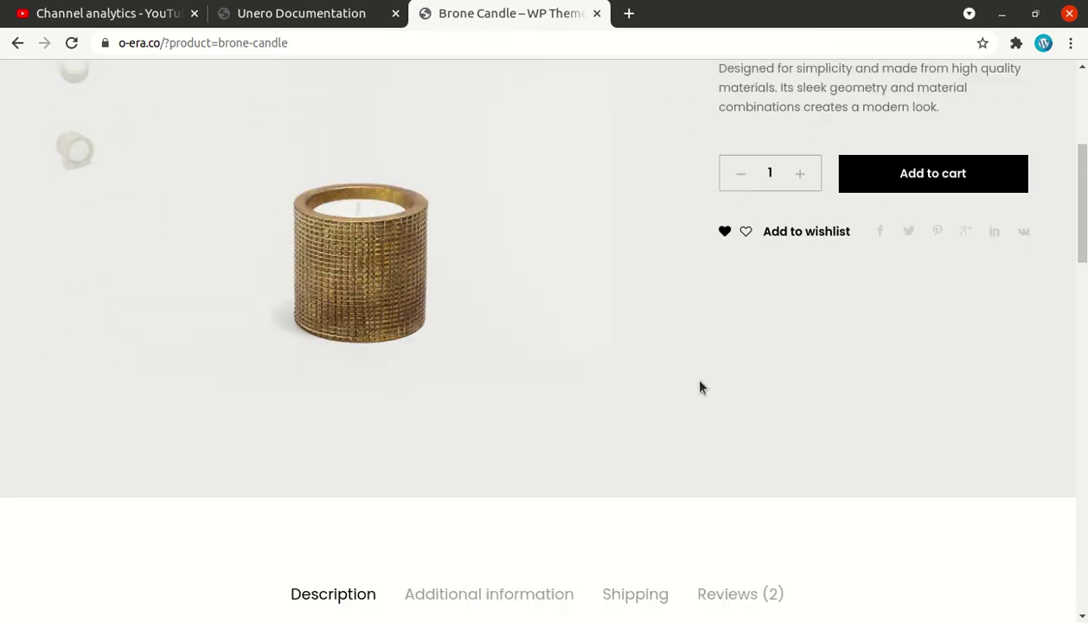
scroll(609, 371, "down", 5)
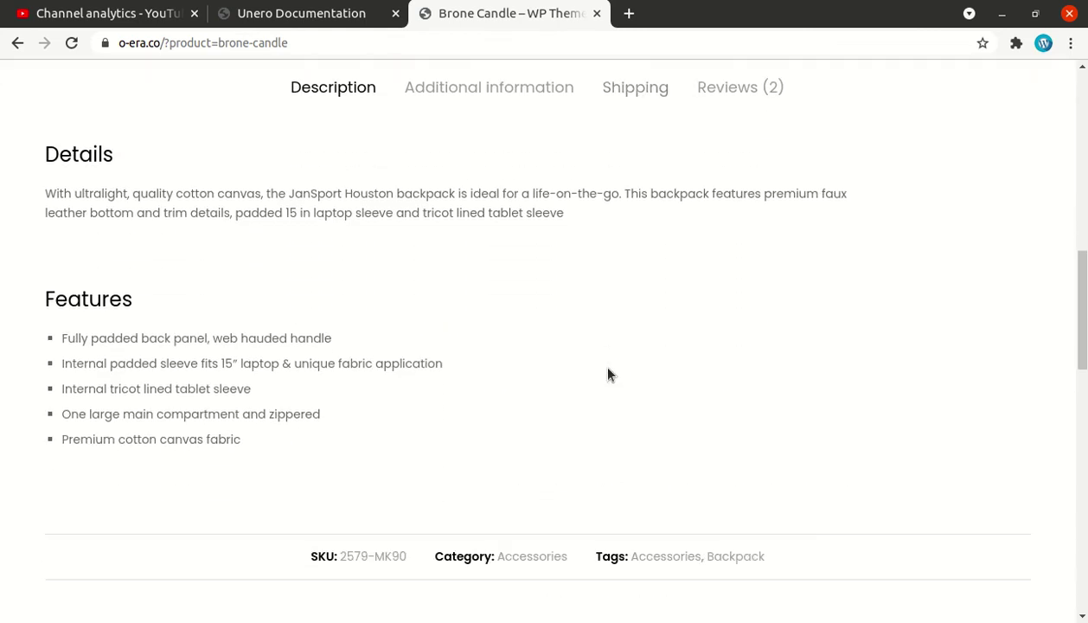
scroll(608, 374, "up", 3)
scroll(608, 372, "down", 6)
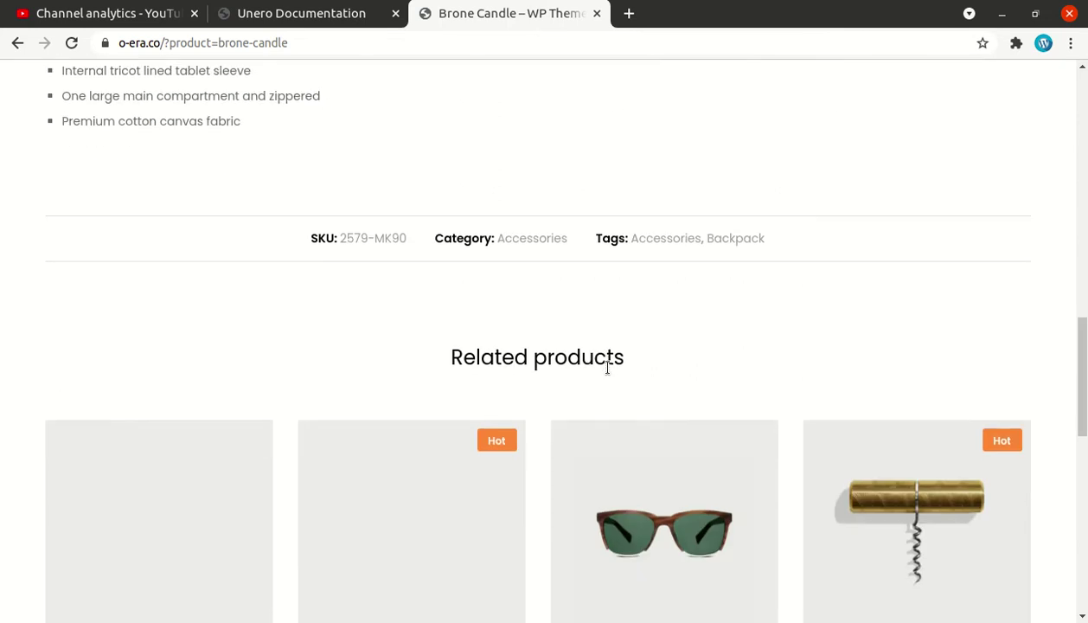
scroll(607, 367, "down", 3)
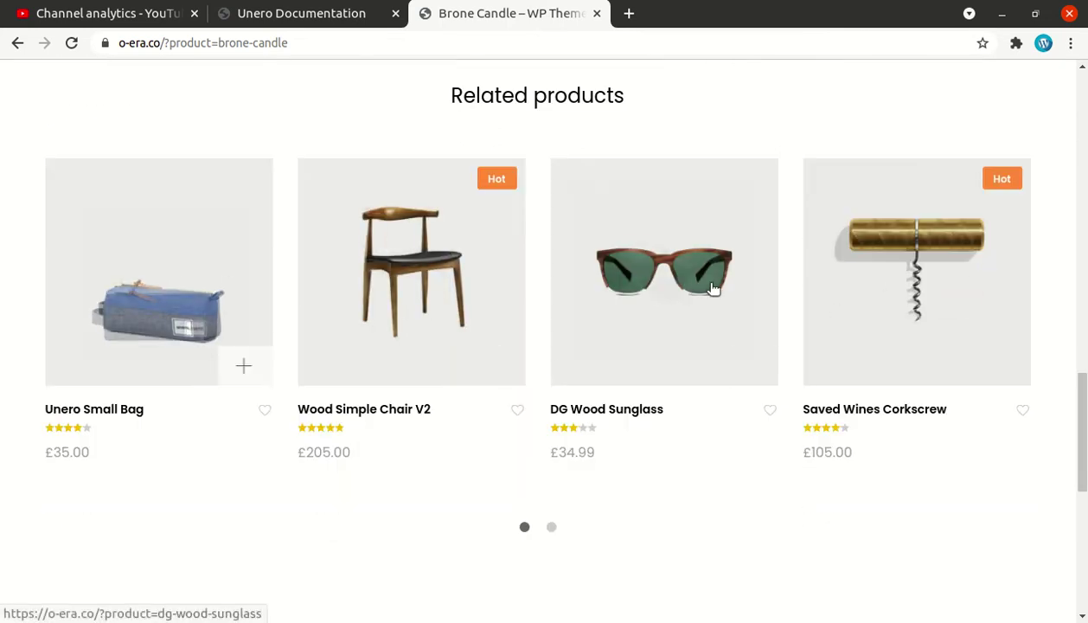
scroll(835, 311, "up", 12)
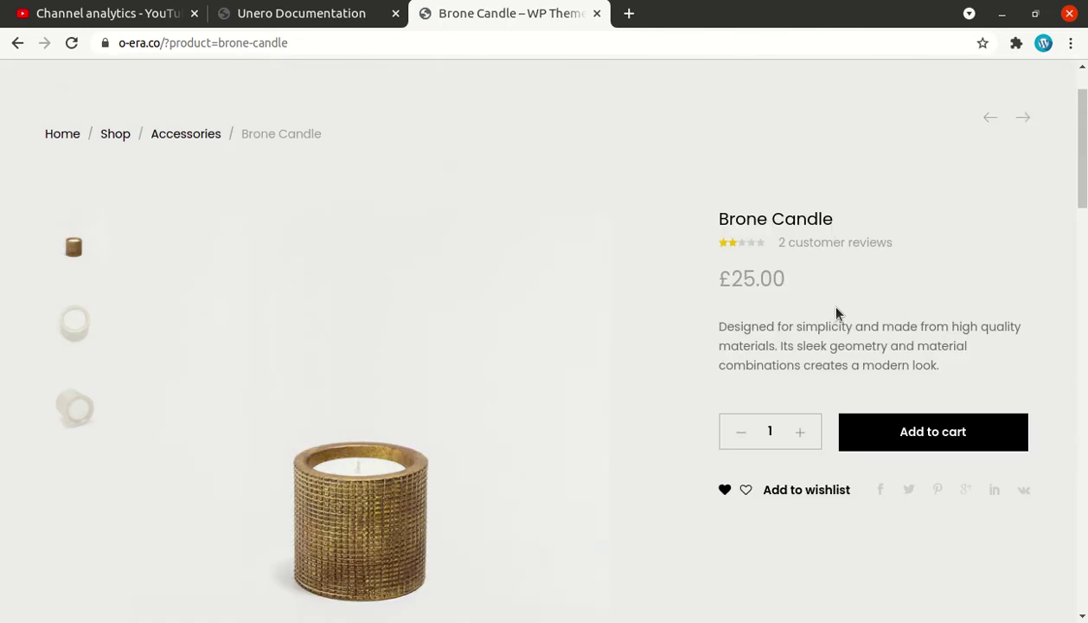
scroll(836, 313, "up", 1)
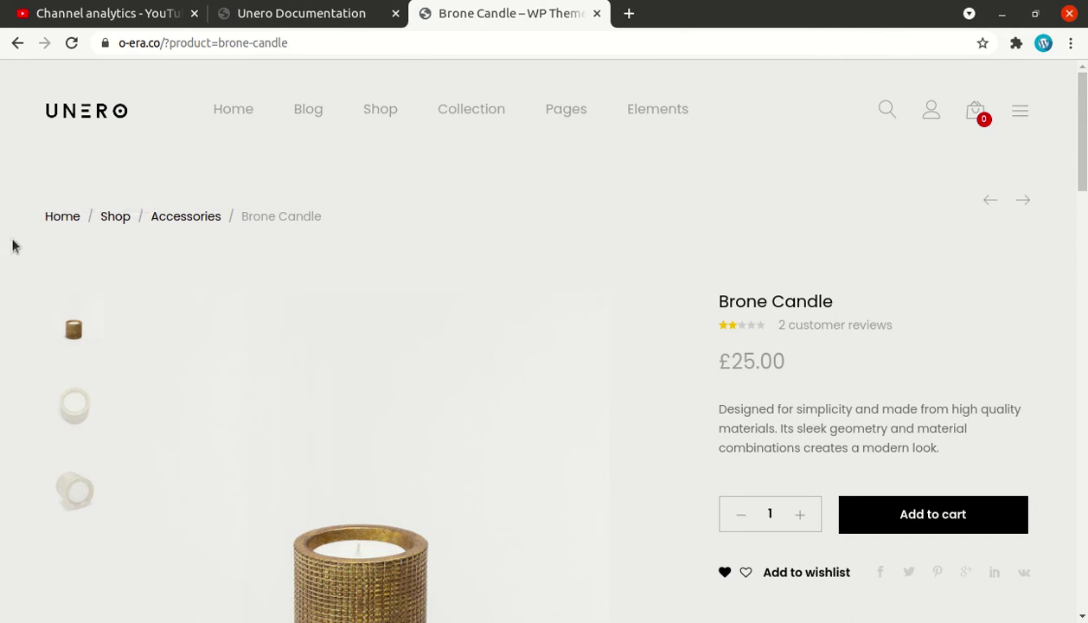
Step: Switch back to the WordPress admin in Chromium and open the Dashboard
left_click(18, 198)
left_click(276, 52)
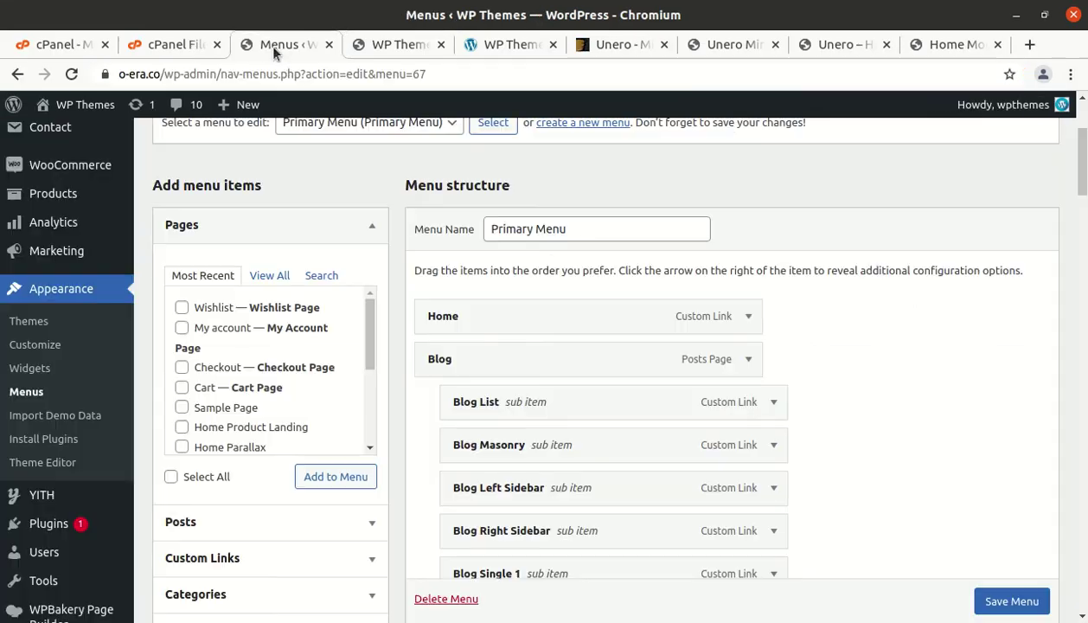
scroll(547, 264, "up", 2)
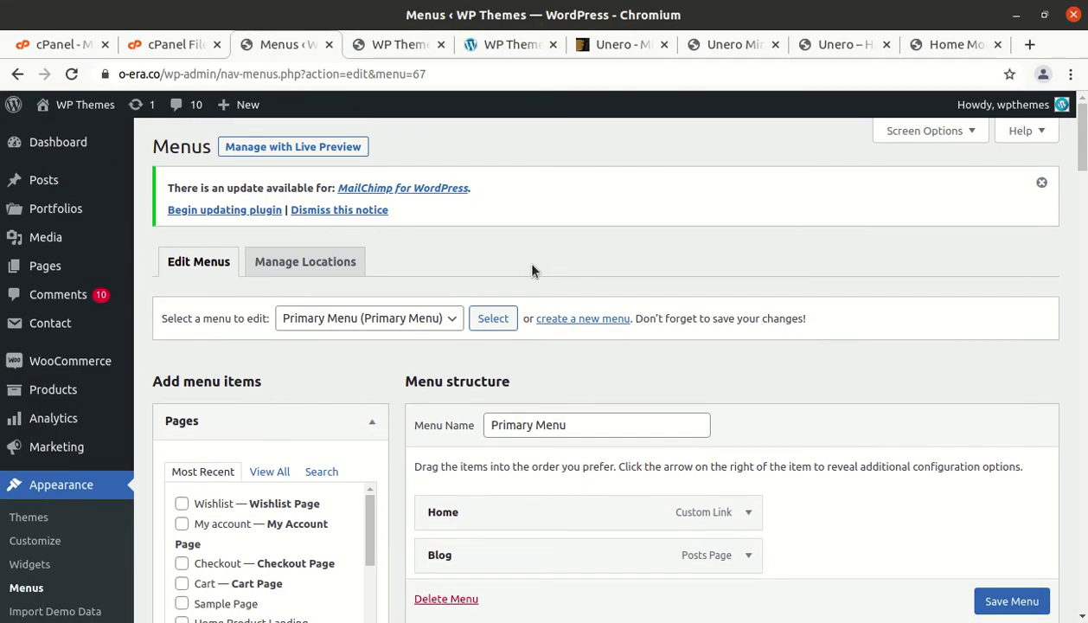
left_click(62, 147)
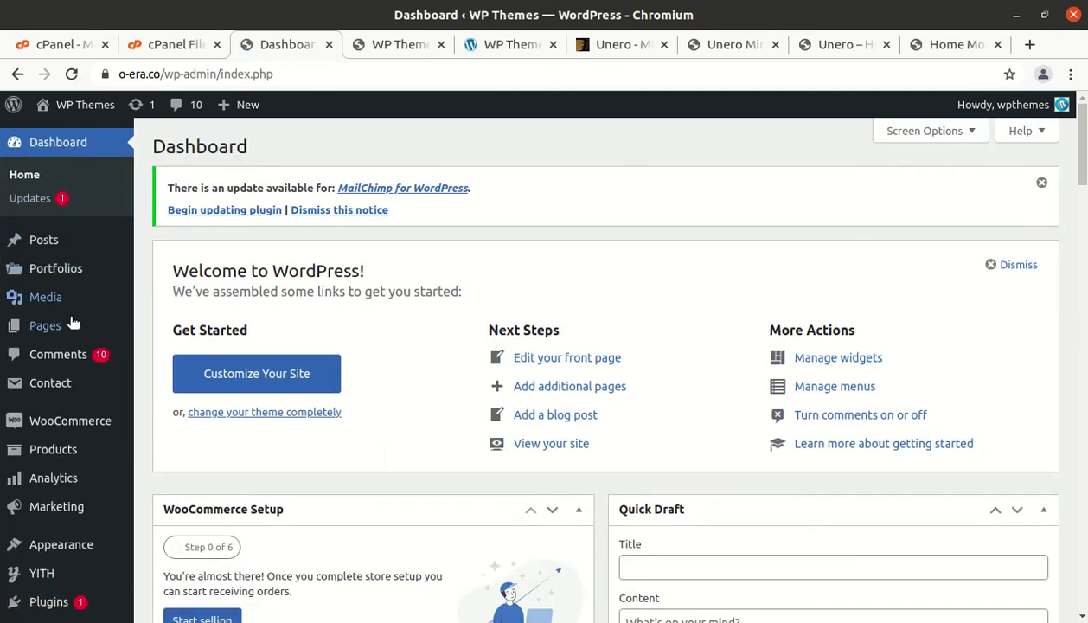
Step: Look through the WordPress admin menu entries, including the WooCommerce, Appearance and Plugins submenus
scroll(76, 415, "down", 1)
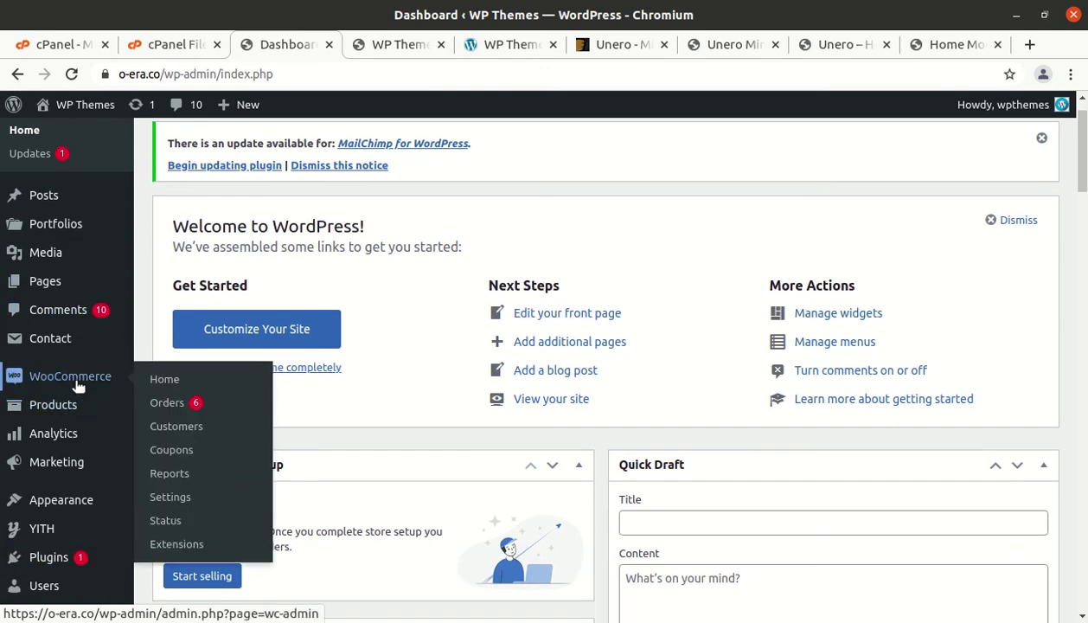
scroll(83, 367, "down", 3)
mouse_move(87, 281)
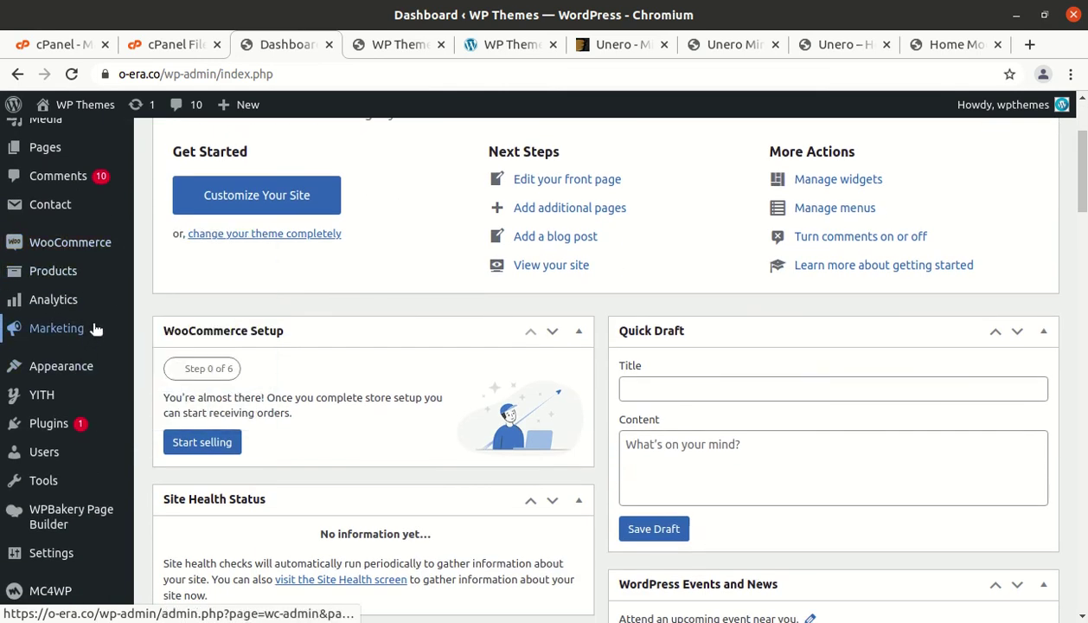
mouse_move(87, 370)
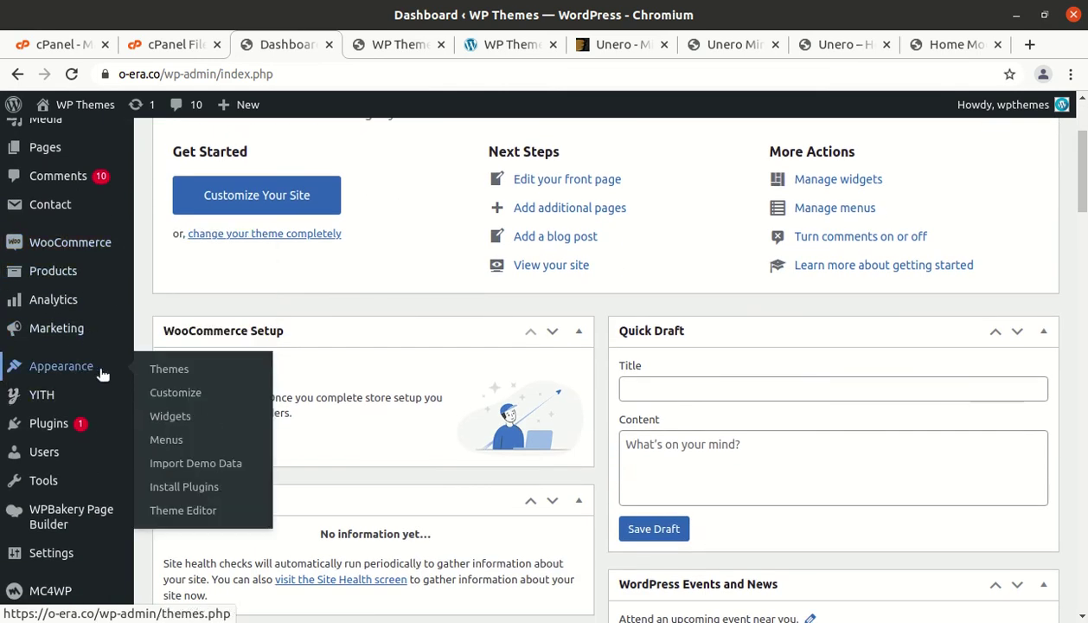
scroll(95, 389, "down", 2)
mouse_move(97, 402)
scroll(95, 415, "down", 4)
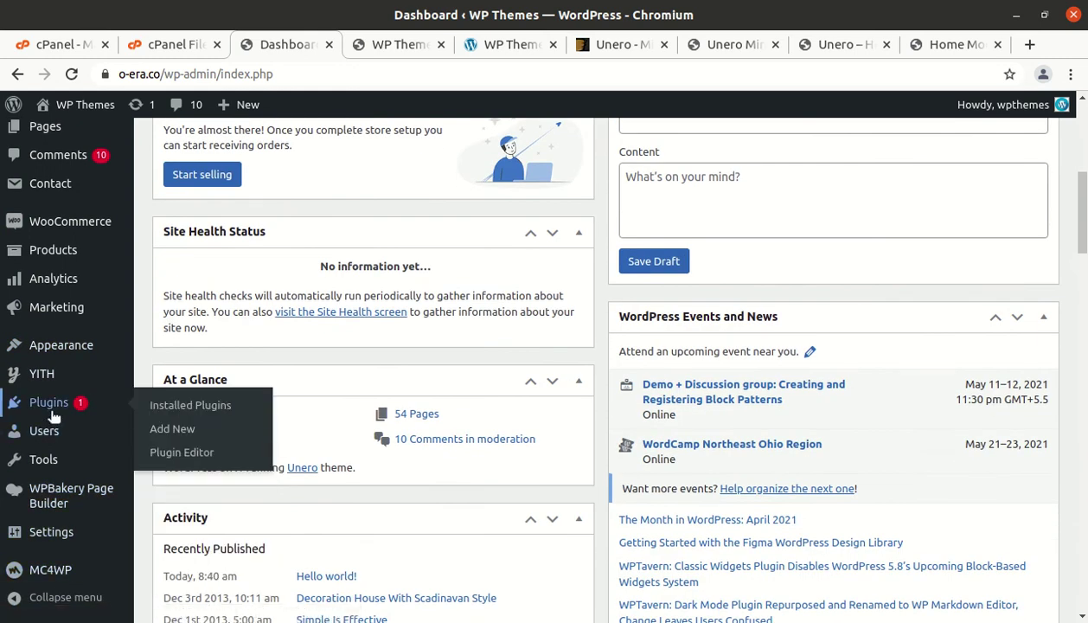
mouse_move(52, 359)
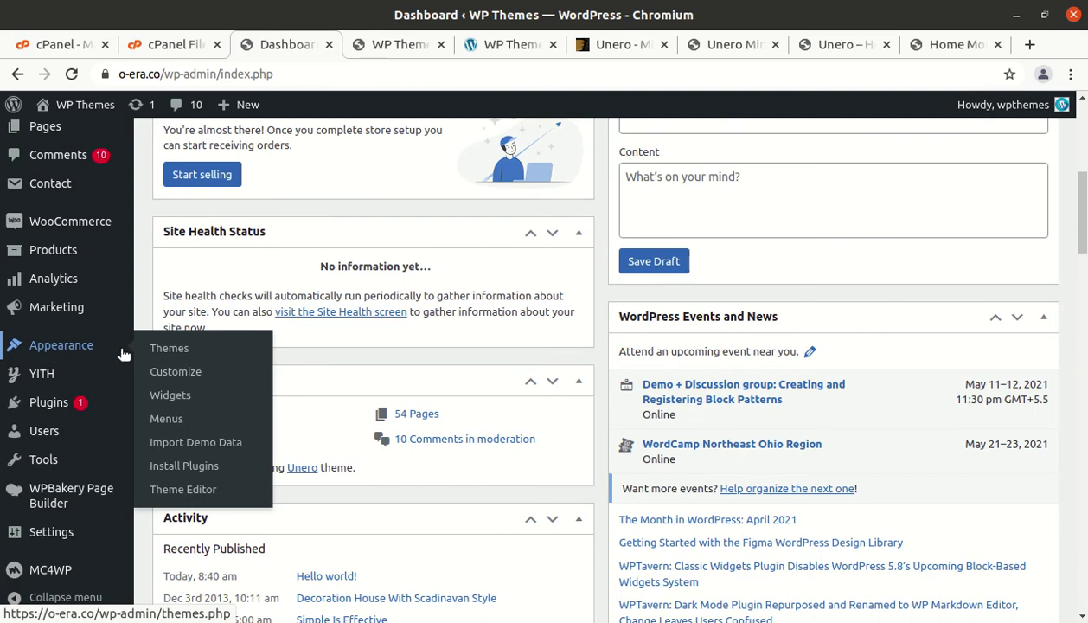
left_click(159, 374)
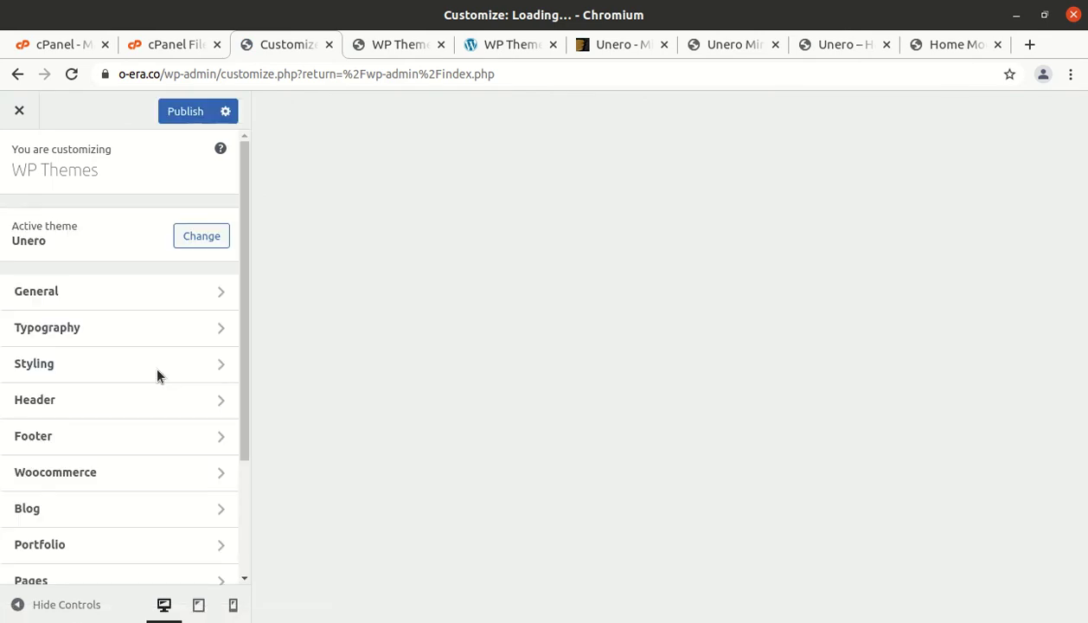
left_click(19, 111)
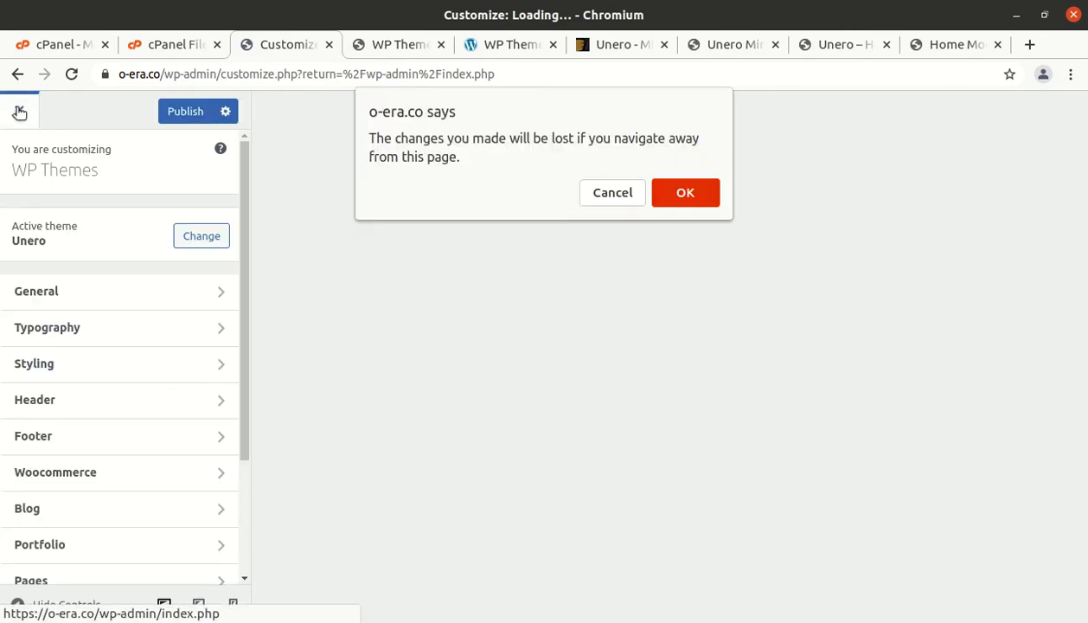
left_click(677, 201)
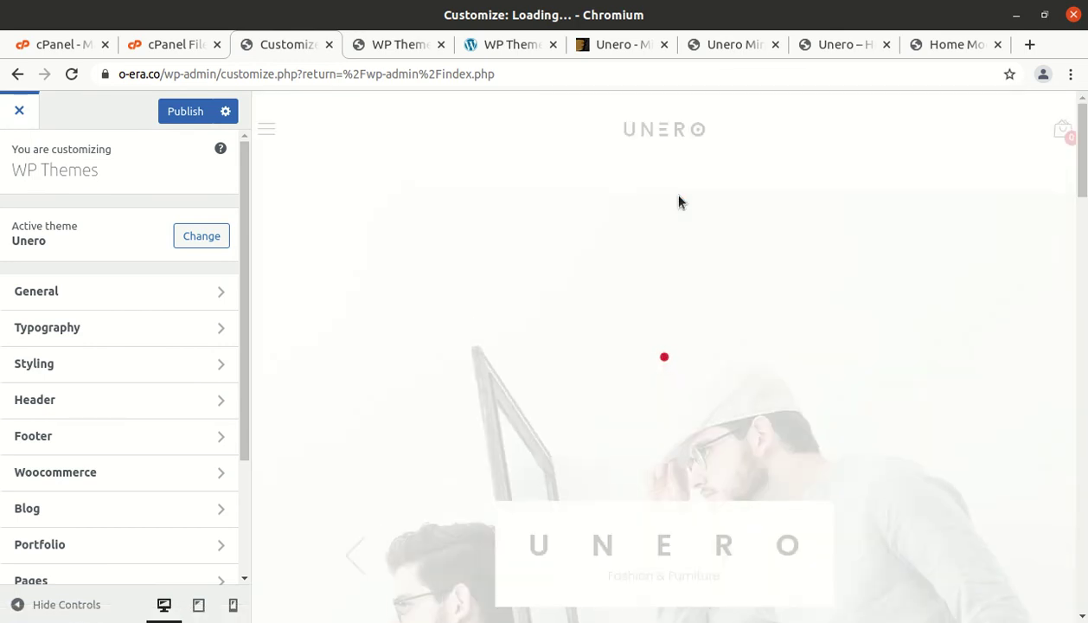
Step: Review the Dashboard widgets and the lower admin menu entries, including the Tools and MC4WP submenus
scroll(86, 474, "down", 5)
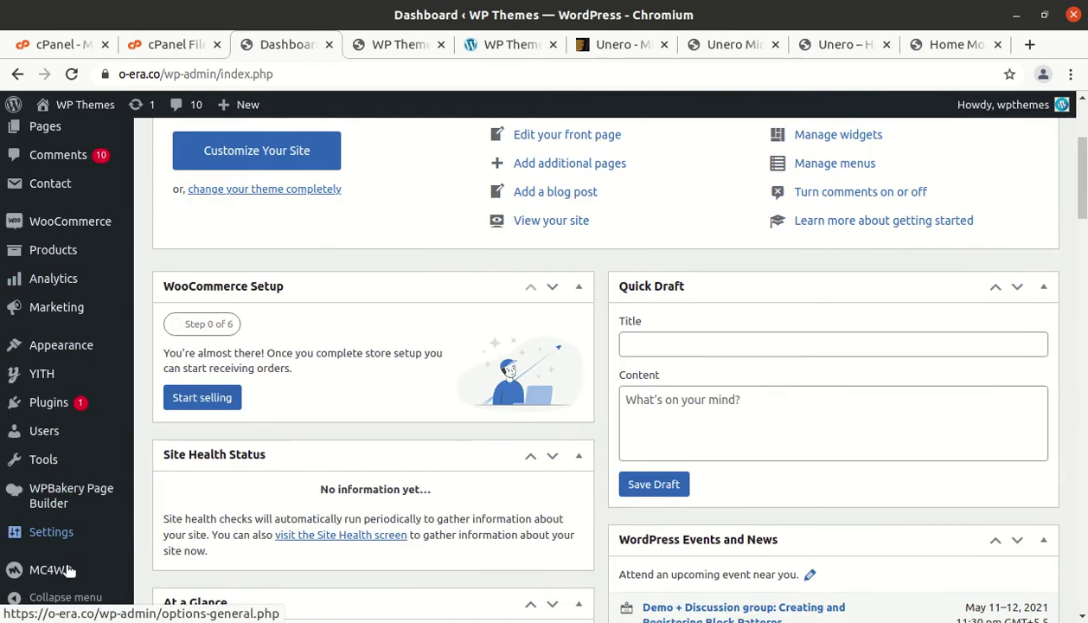
scroll(52, 449, "down", 2)
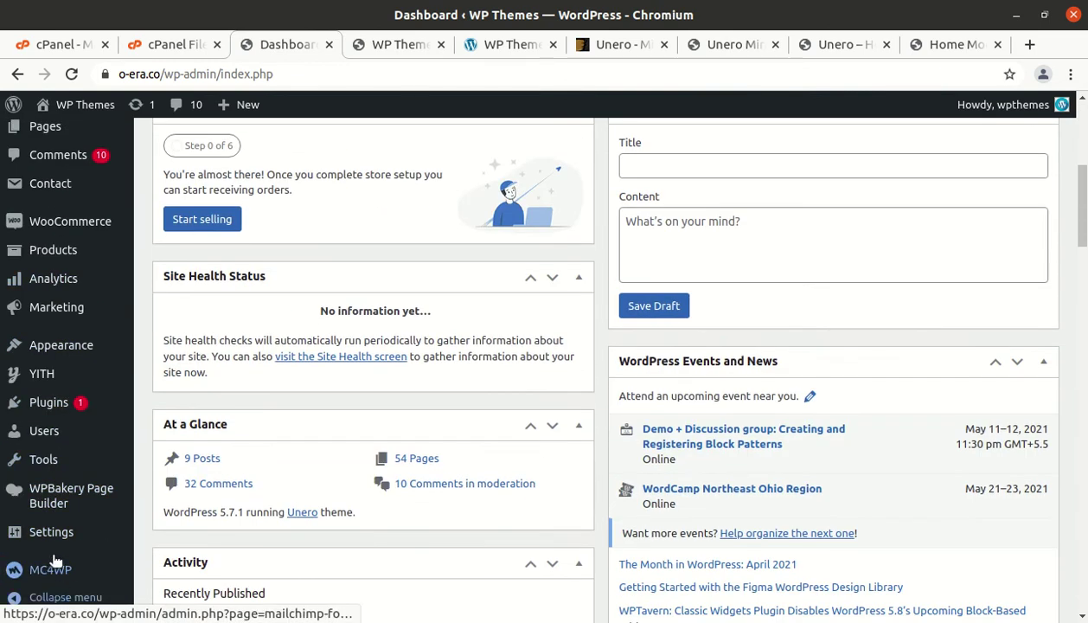
scroll(52, 415, "down", 3)
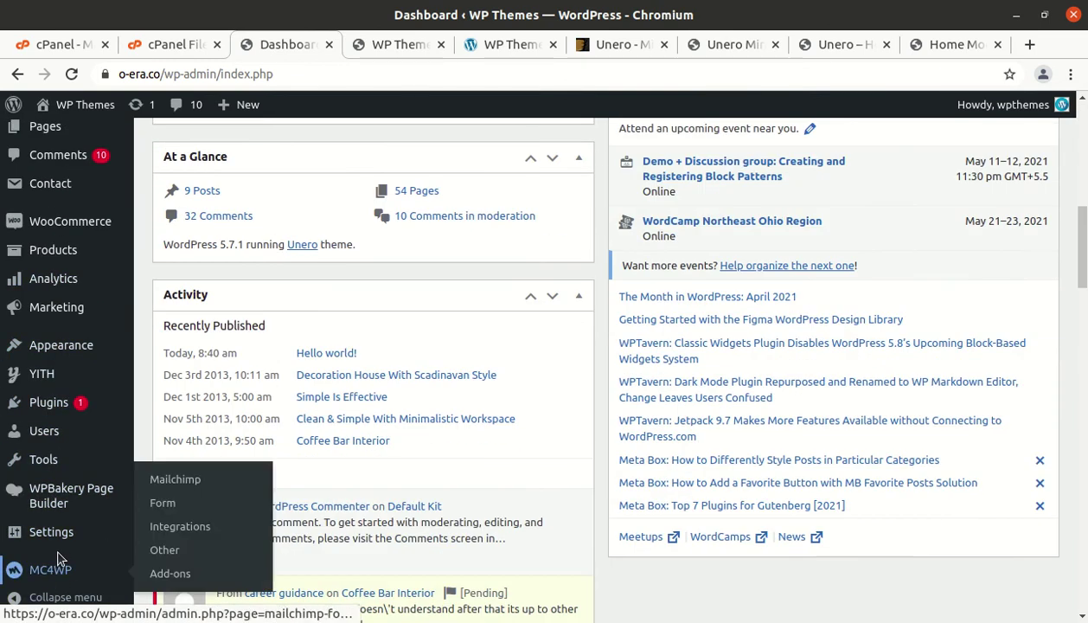
mouse_move(57, 474)
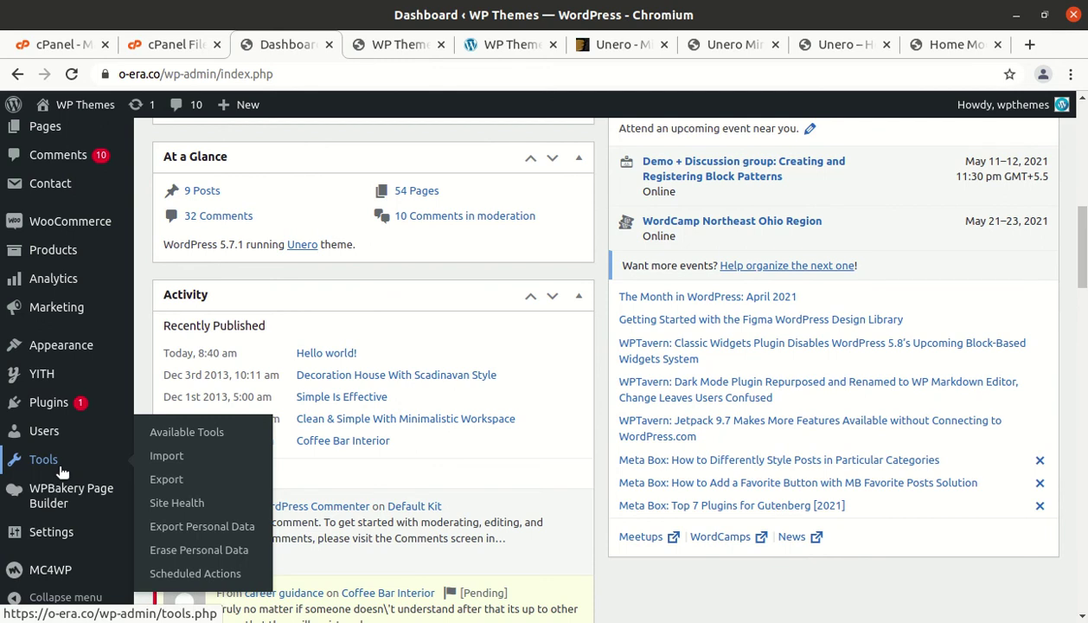
scroll(61, 469, "up", 5)
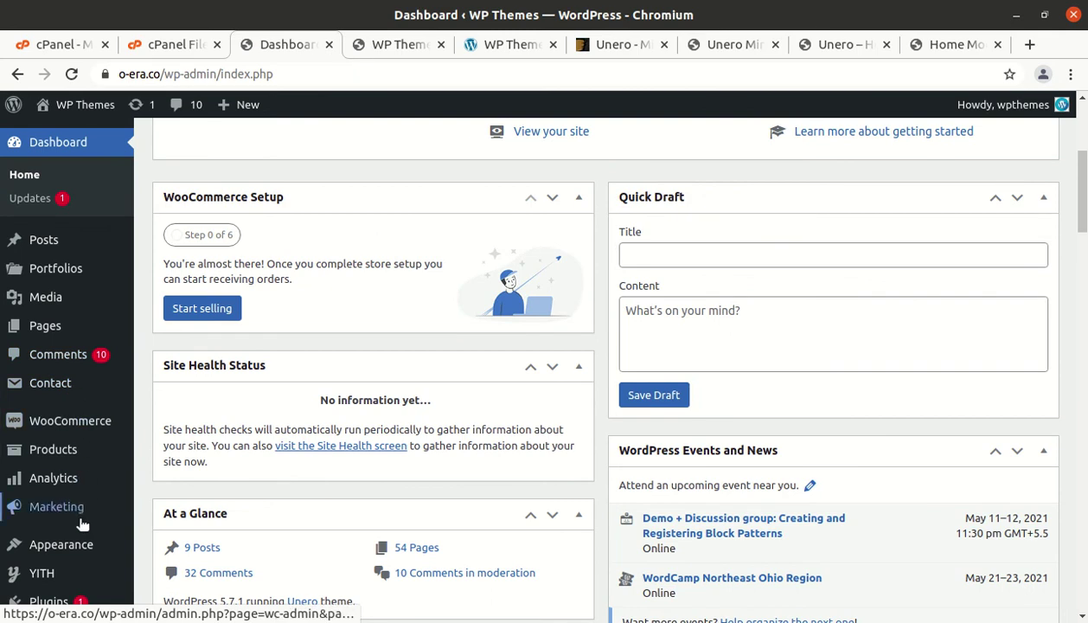
Step: Open the theme Customizer and look over its list of sections from General to Additional CSS
mouse_move(71, 544)
left_click(168, 457)
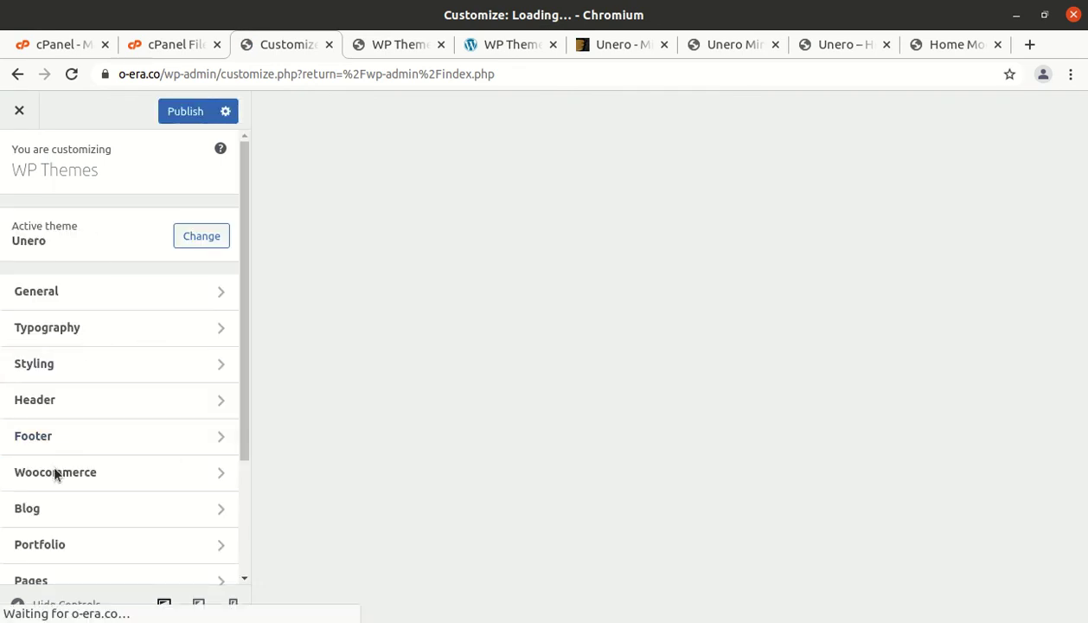
scroll(102, 406, "down", 3)
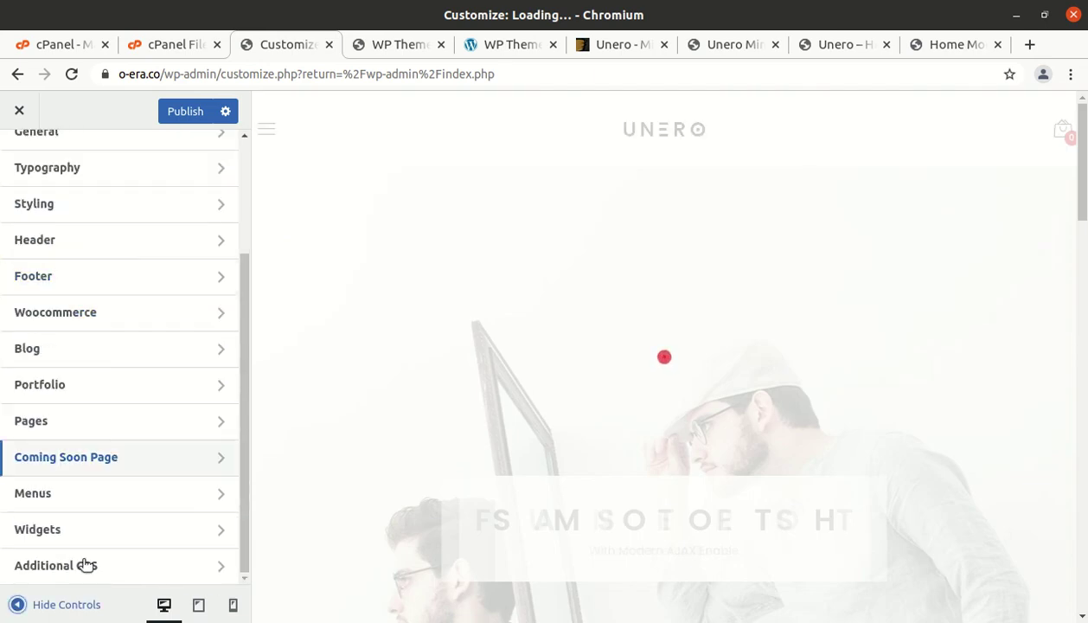
scroll(96, 409, "up", 3)
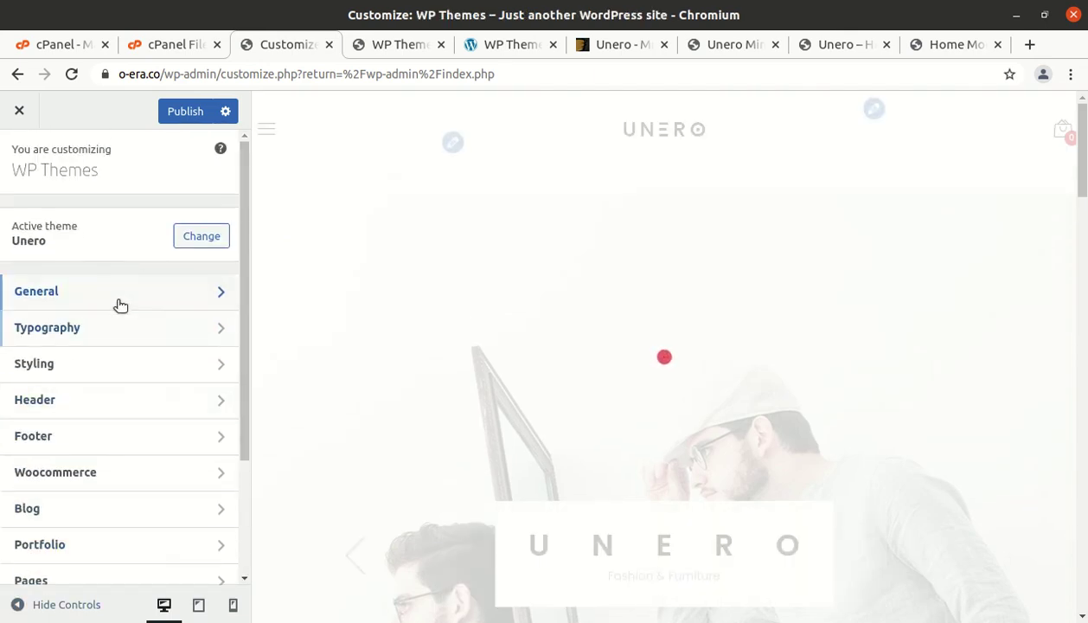
Step: Review the Customizer's General section, including its Homepage Settings and Site Identity options, and return to the section list
left_click(115, 299)
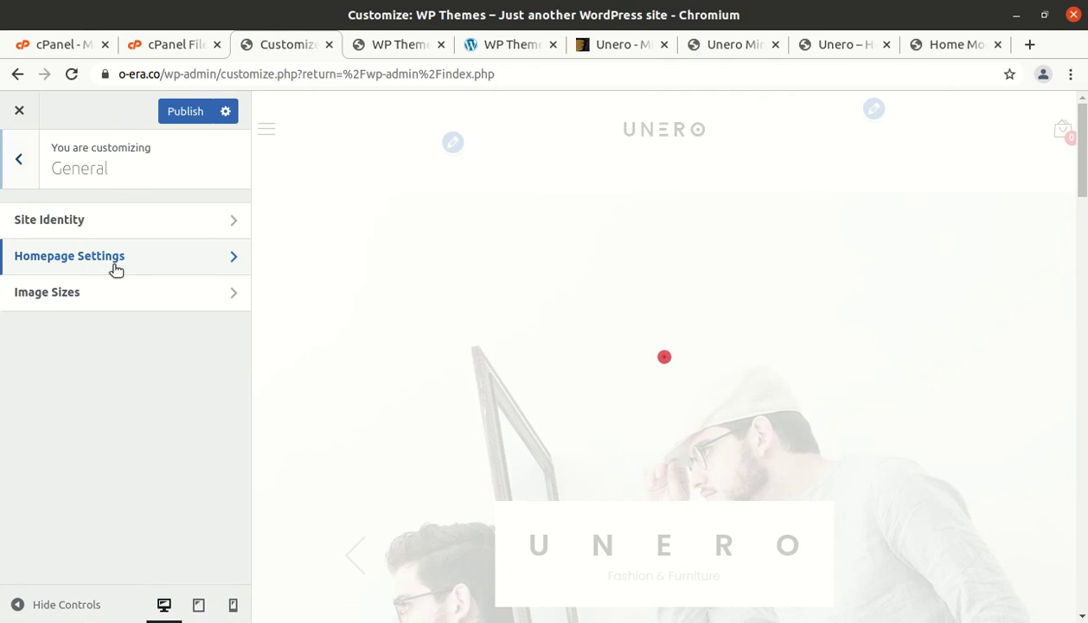
left_click(116, 268)
left_click(19, 157)
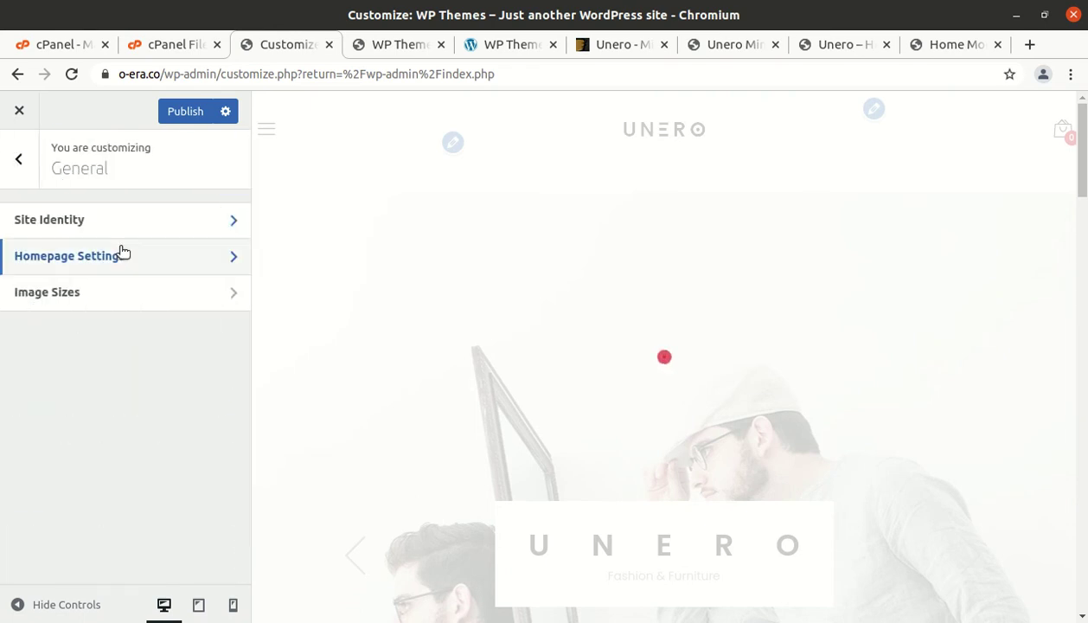
left_click(115, 224)
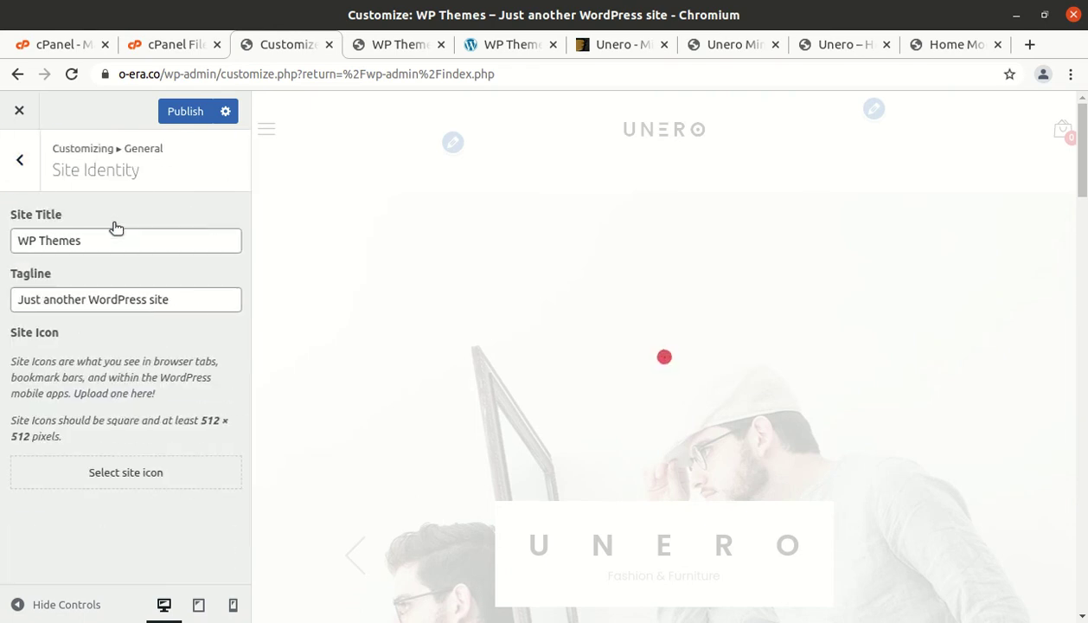
left_click(29, 161)
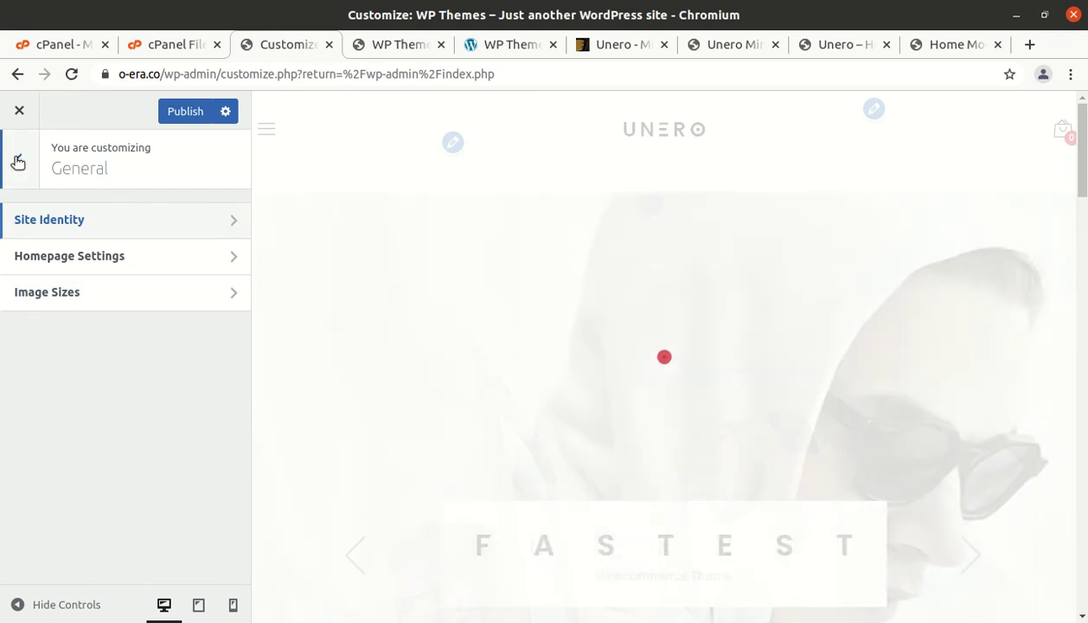
left_click(18, 161)
Step: Review the Customizer's Header section, including its logo image, size and margin options, and return to the section list
scroll(91, 319, "down", 1)
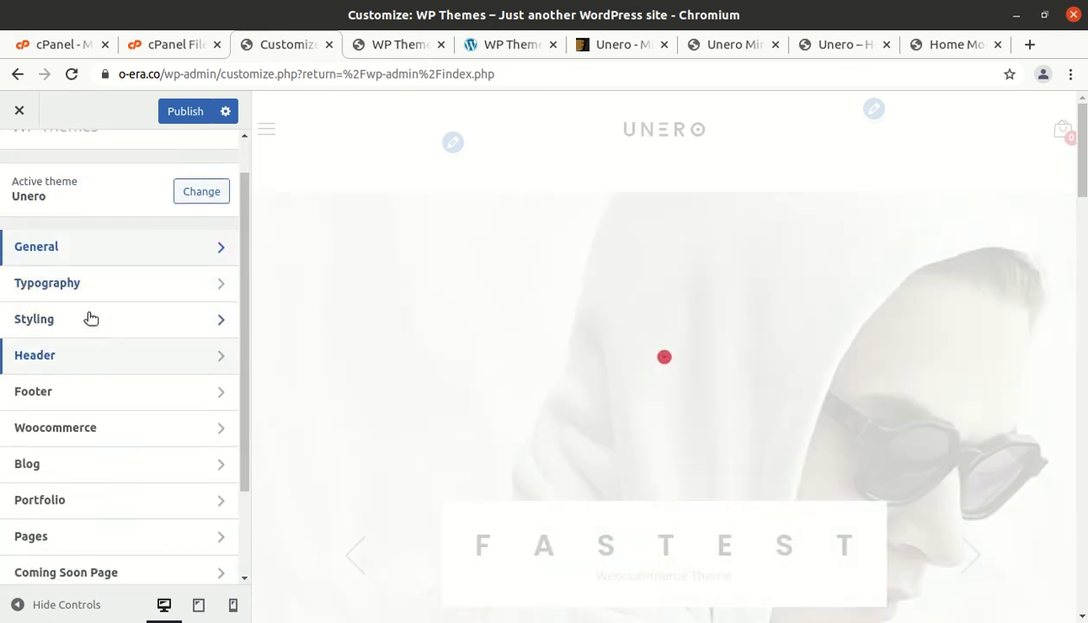
left_click(84, 361)
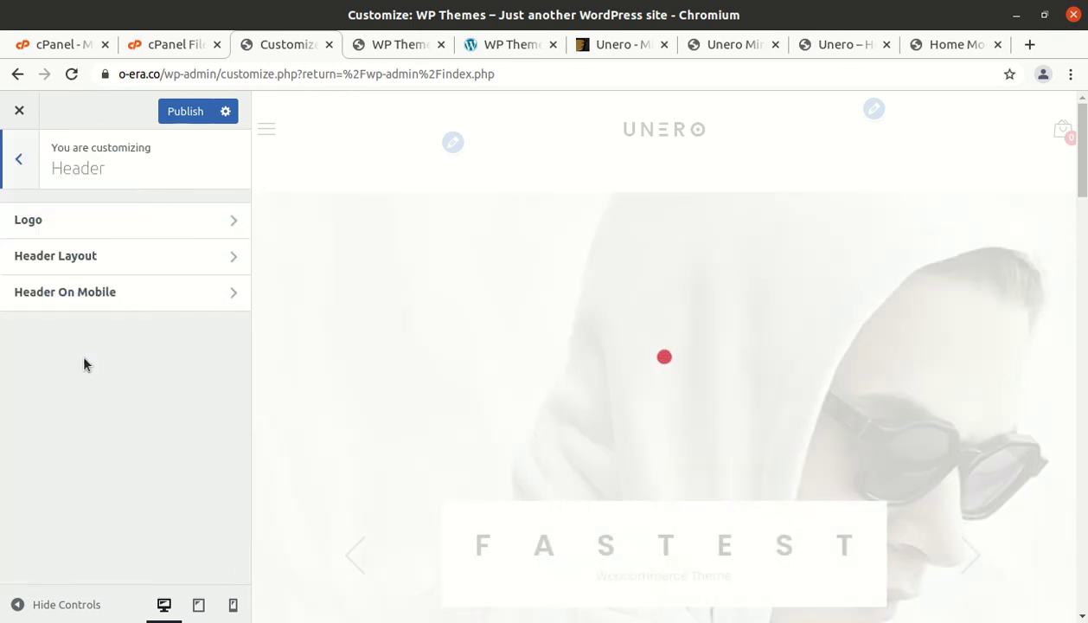
left_click(87, 224)
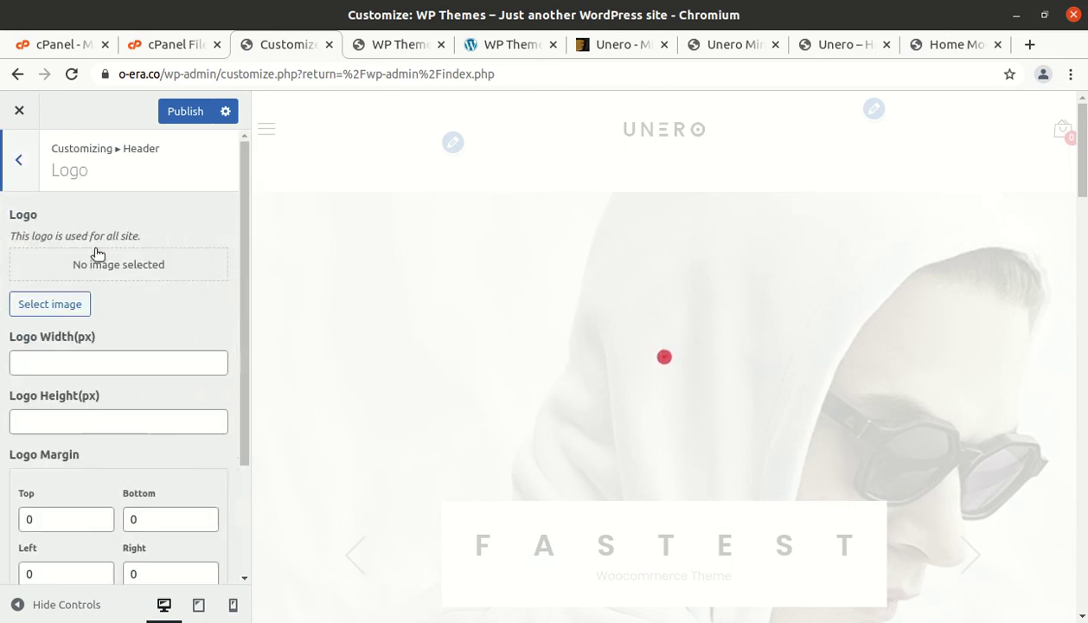
scroll(118, 384, "down", 3)
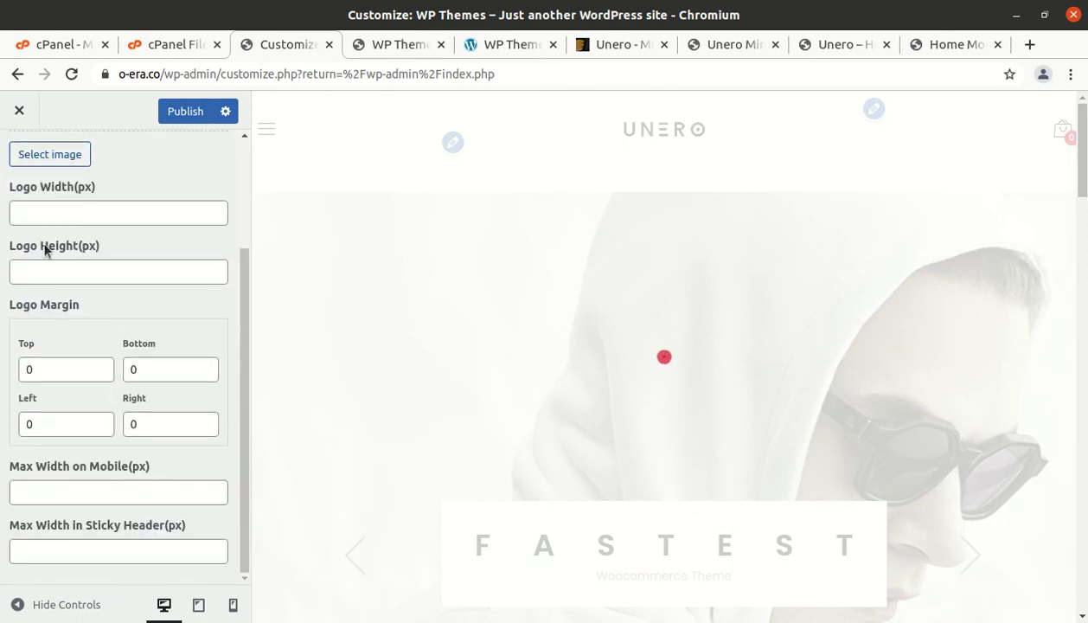
scroll(46, 250, "up", 3)
left_click(19, 159)
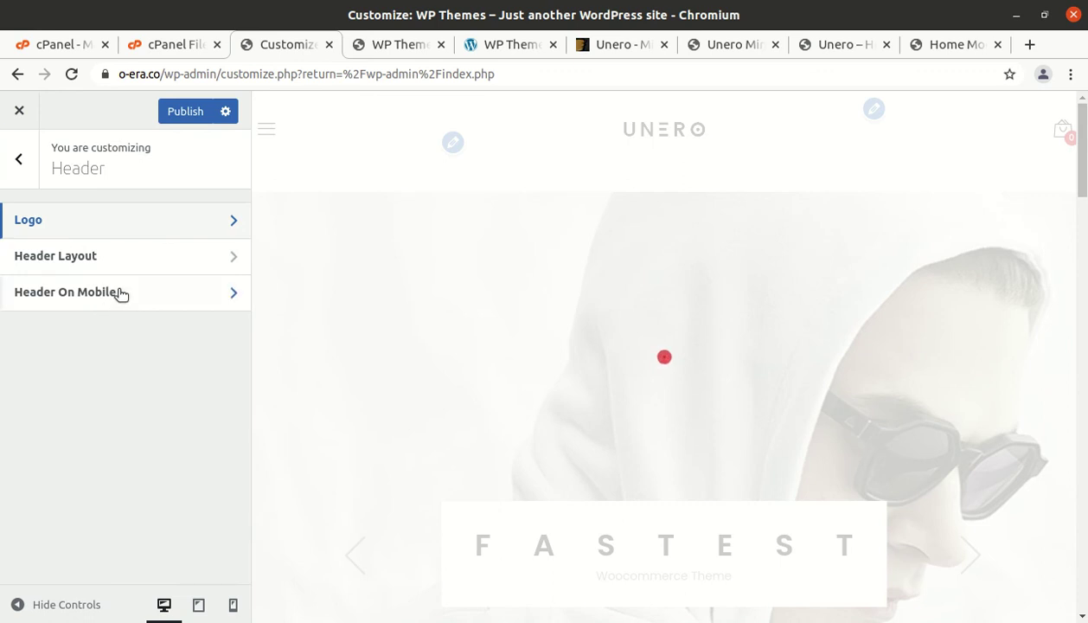
left_click(19, 161)
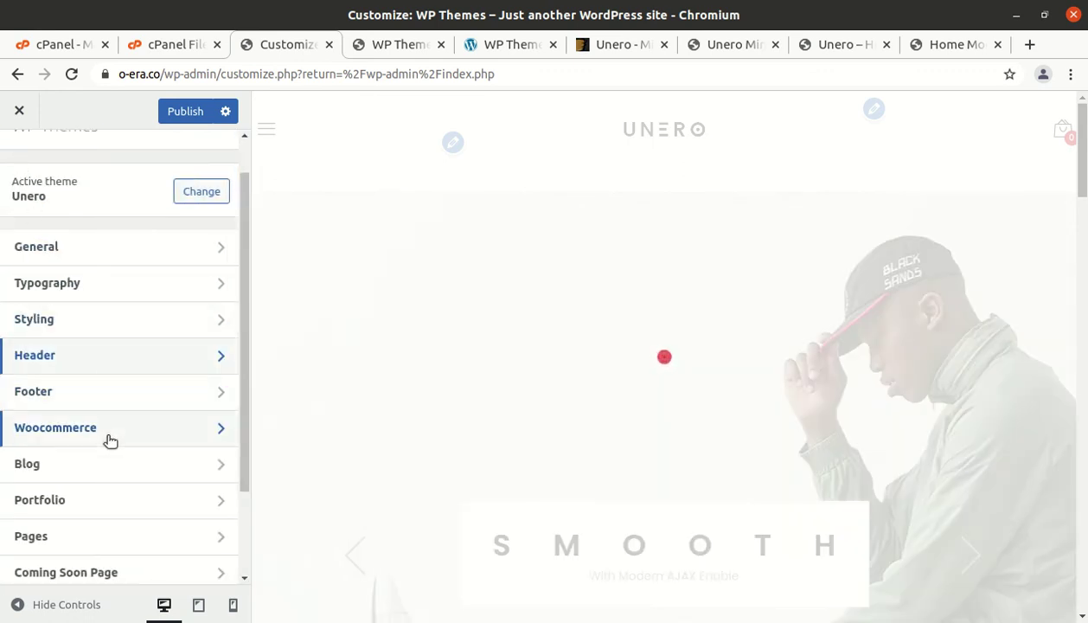
Step: Look over the remaining Customizer sections and leave the Customizer for the Dashboard without publishing
scroll(110, 484, "down", 2)
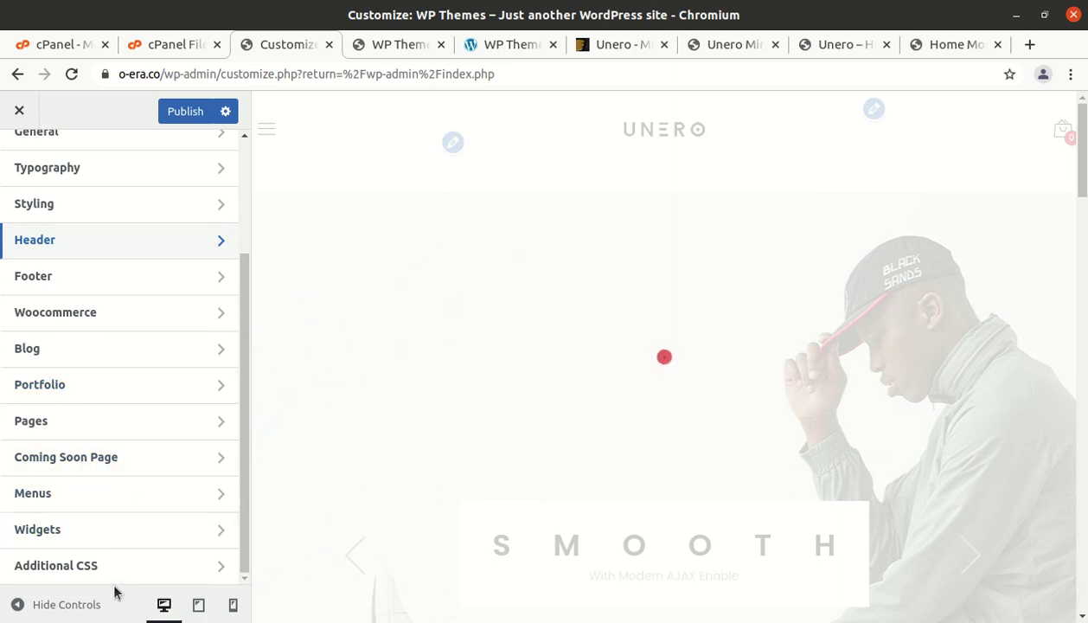
left_click(19, 113)
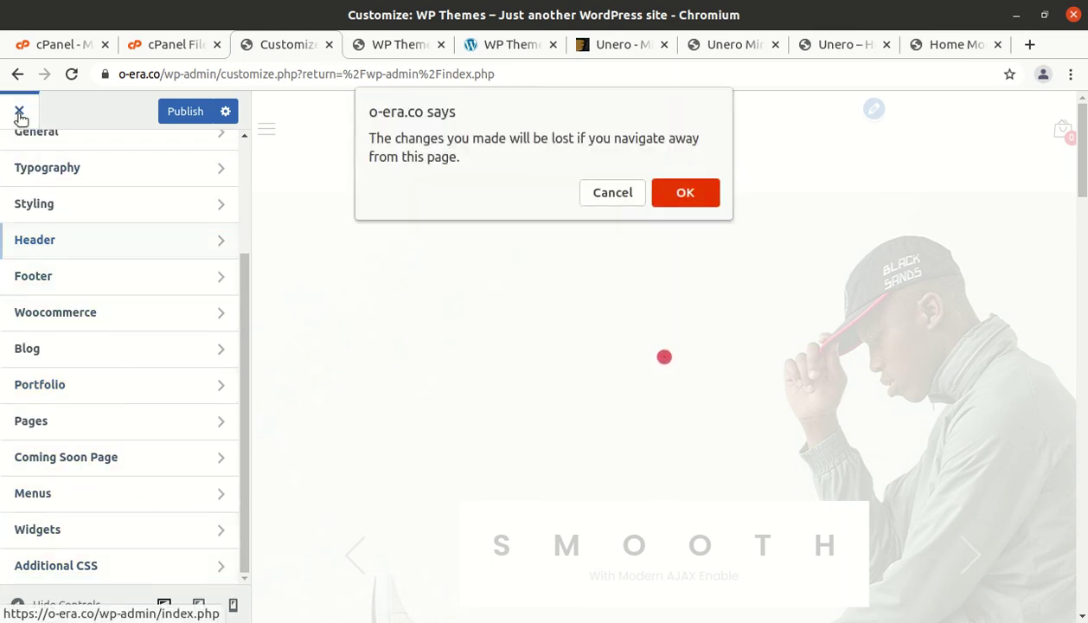
left_click(667, 201)
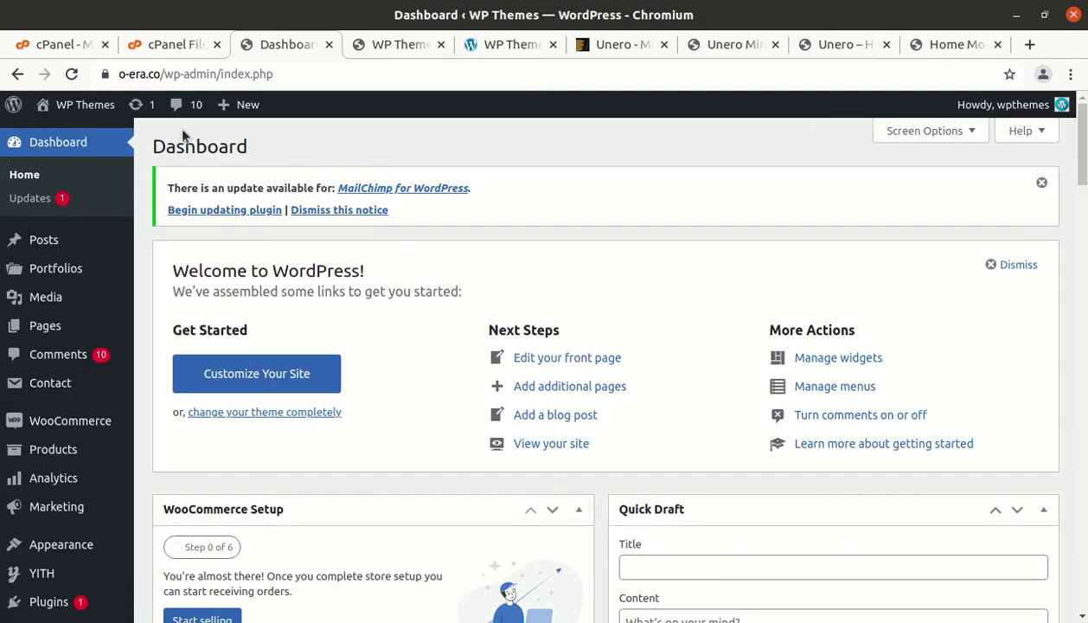
Step: Visit the site's front end in a new browser tab and switch to that tab
mouse_move(81, 105)
middle_click(80, 136)
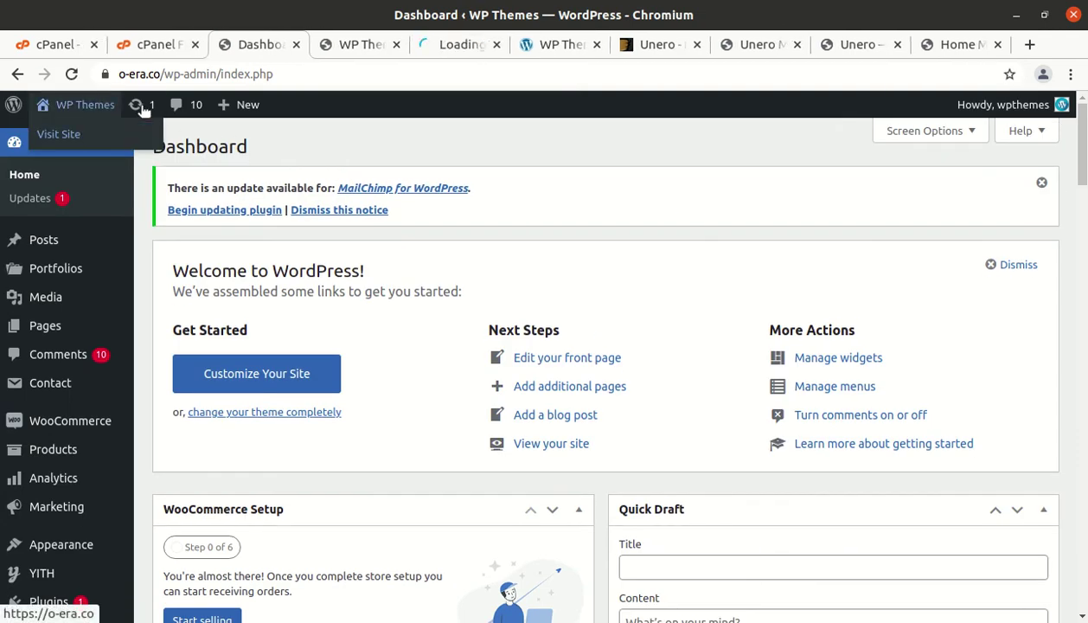
left_click(428, 43)
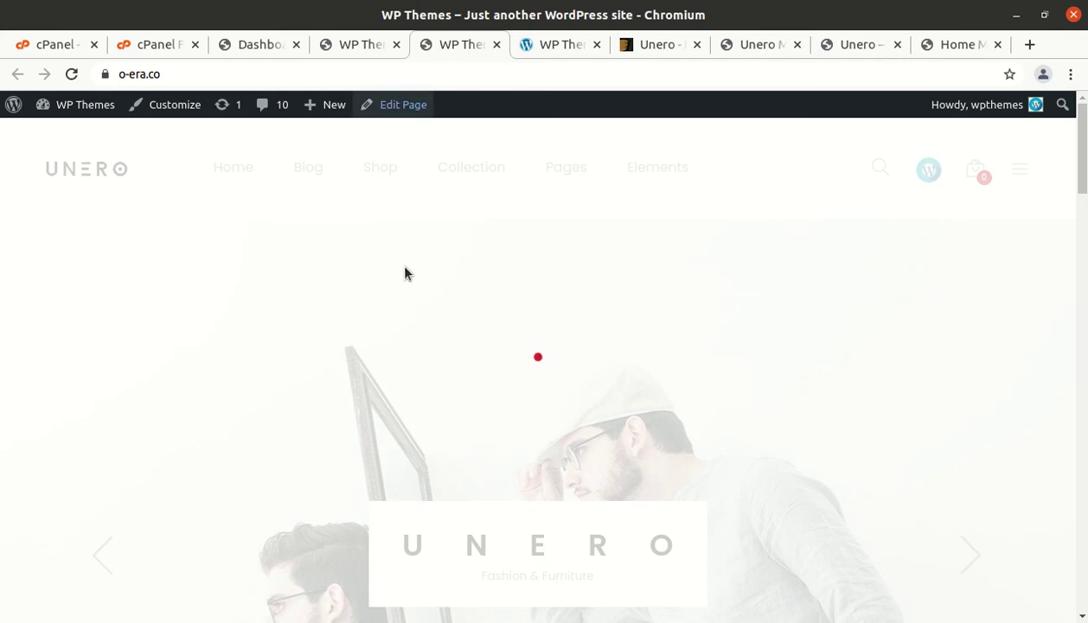
Step: Open the site's front page for editing and review its Display Settings and Page Header Settings
left_click(391, 106)
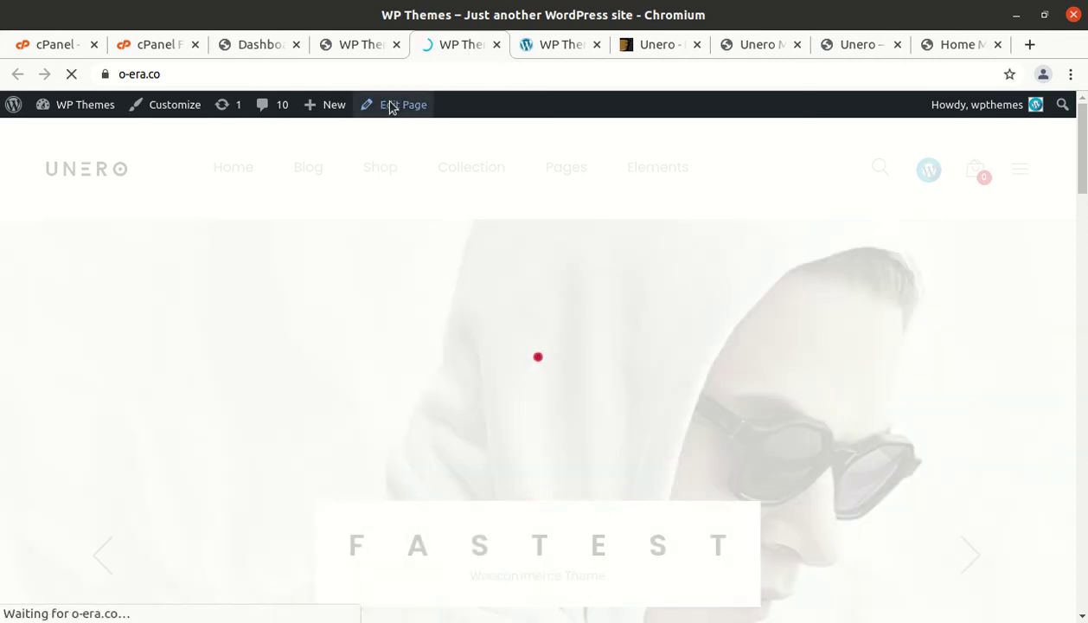
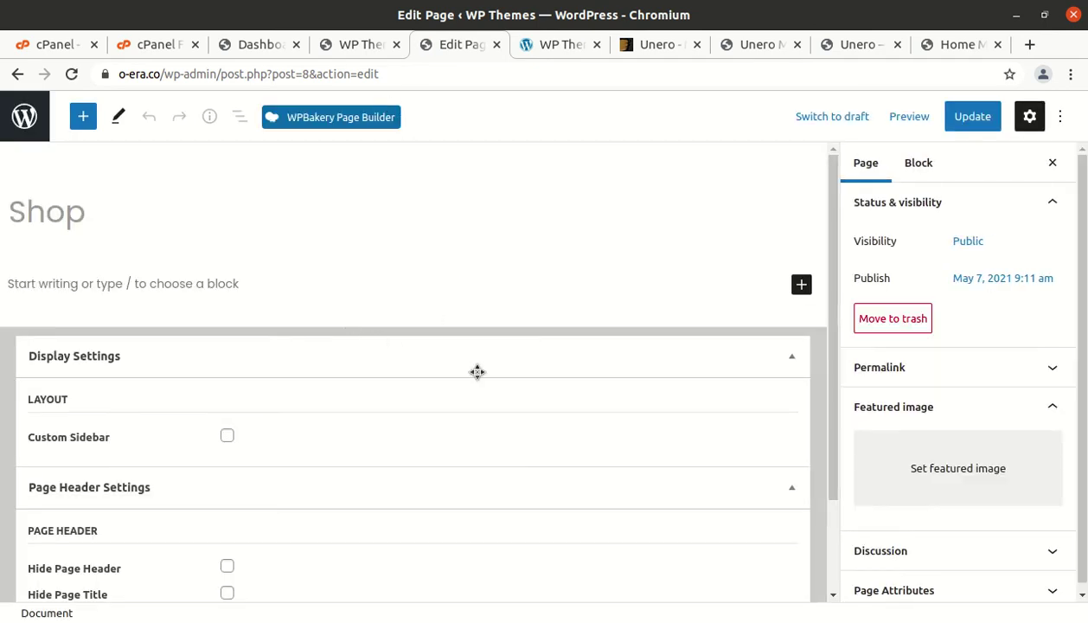
scroll(581, 395, "down", 2)
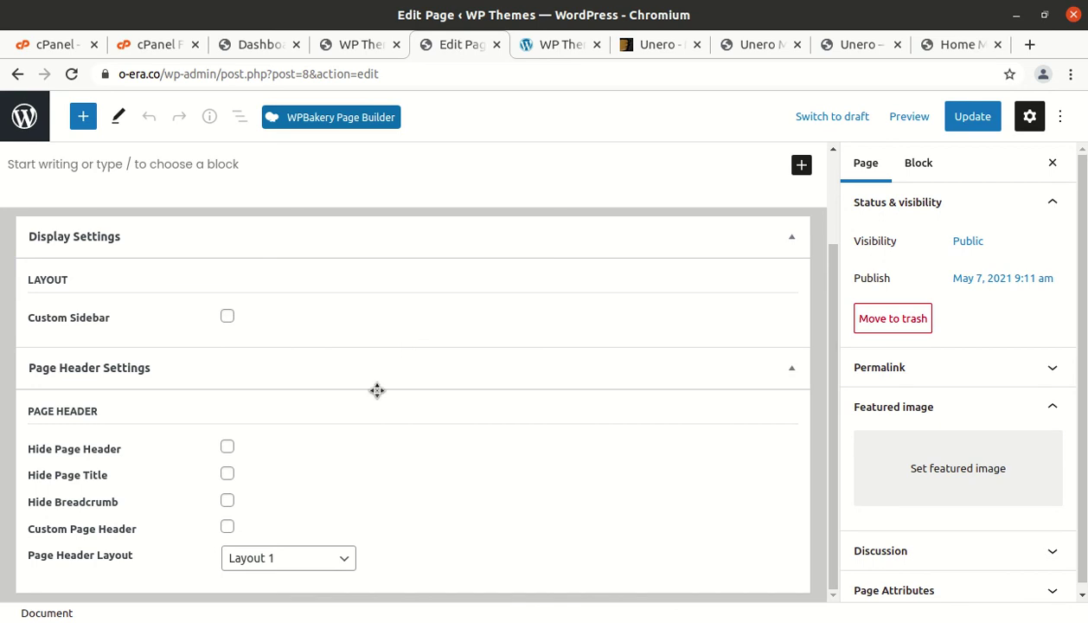
scroll(546, 383, "up", 2)
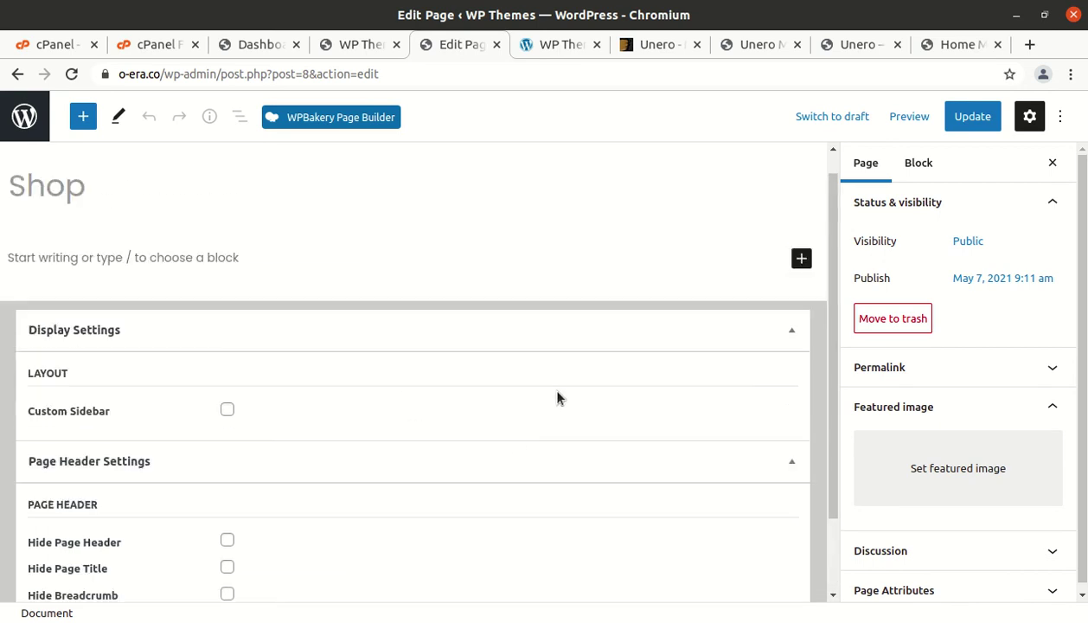
Step: Switch the Shop page to the WPBakery Page Builder editing view, dismiss the welcome tip and look over the content area
left_click(340, 118)
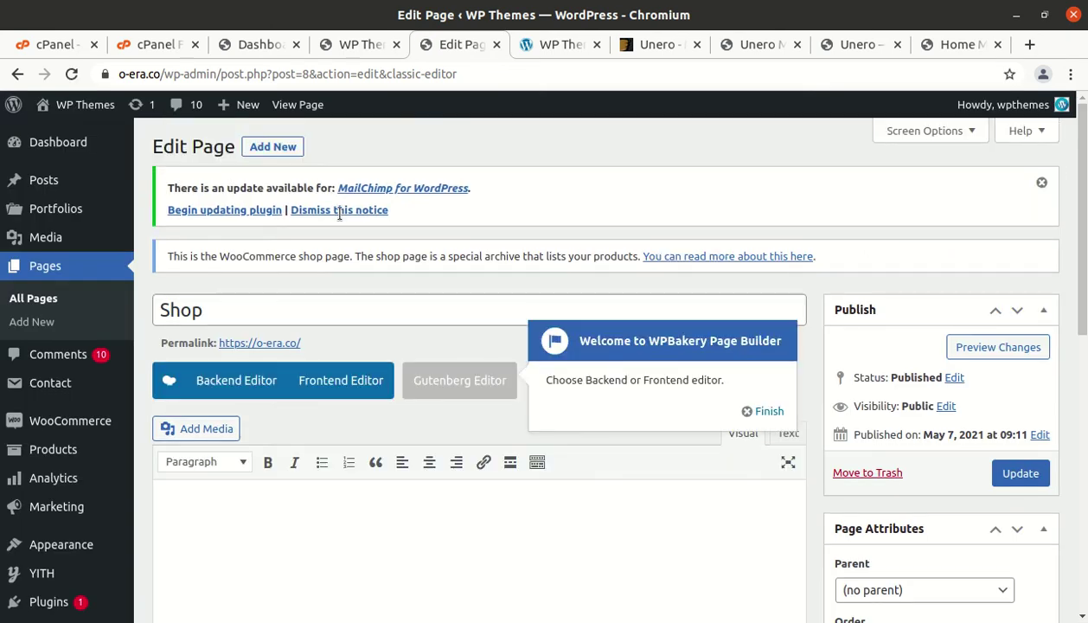
left_click(748, 412)
scroll(448, 360, "down", 3)
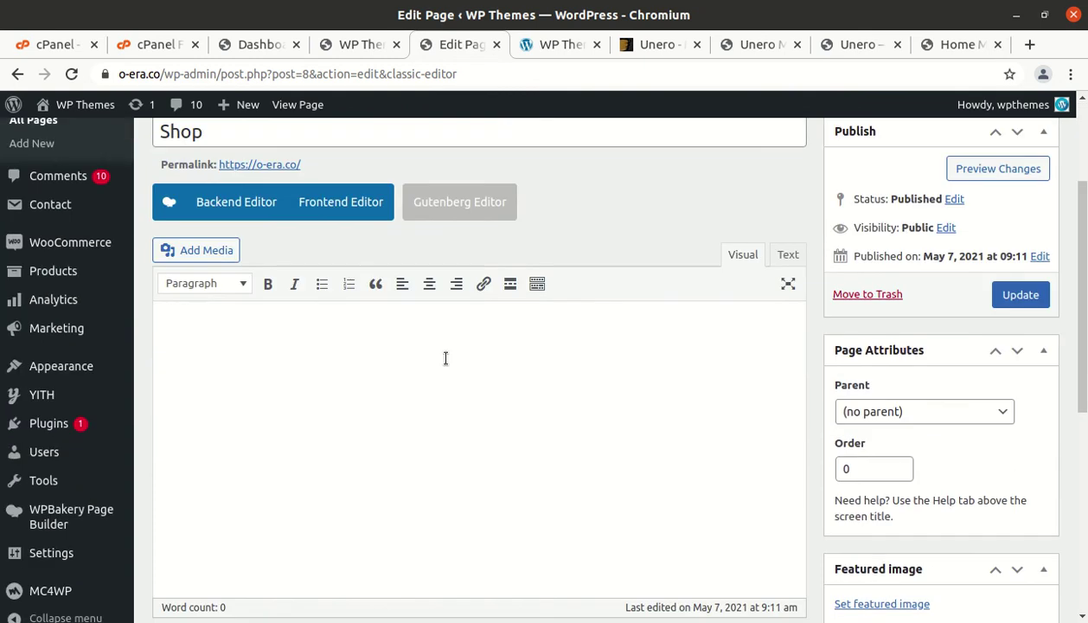
scroll(332, 283, "up", 3)
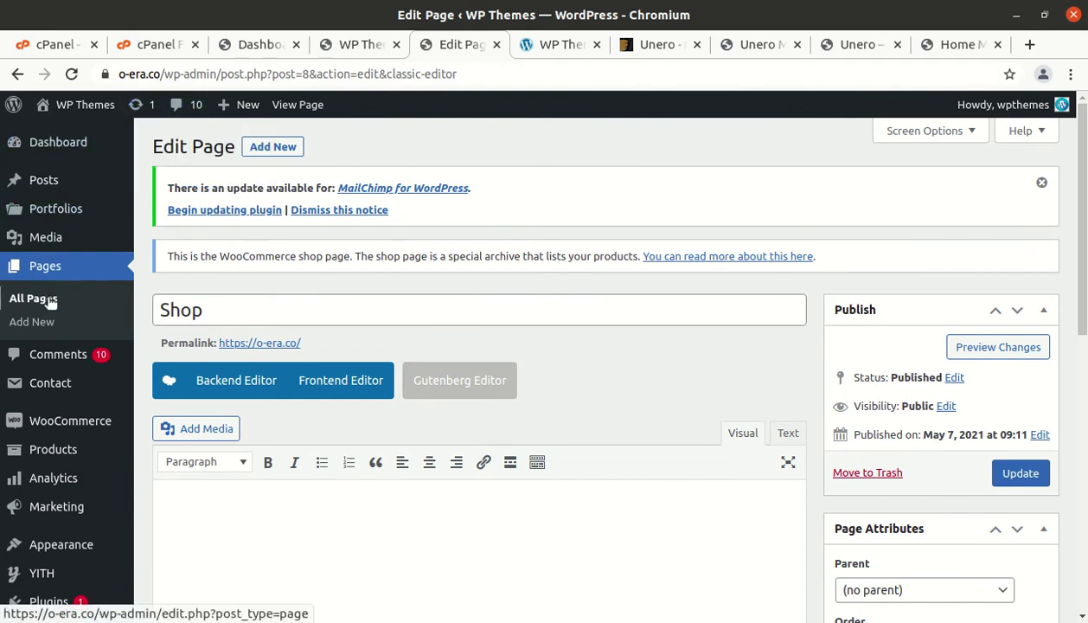
Step: Open the list of all pages and look through its first page for the imported home page layouts
scroll(50, 315, "down", 3)
scroll(19, 364, "down", 2)
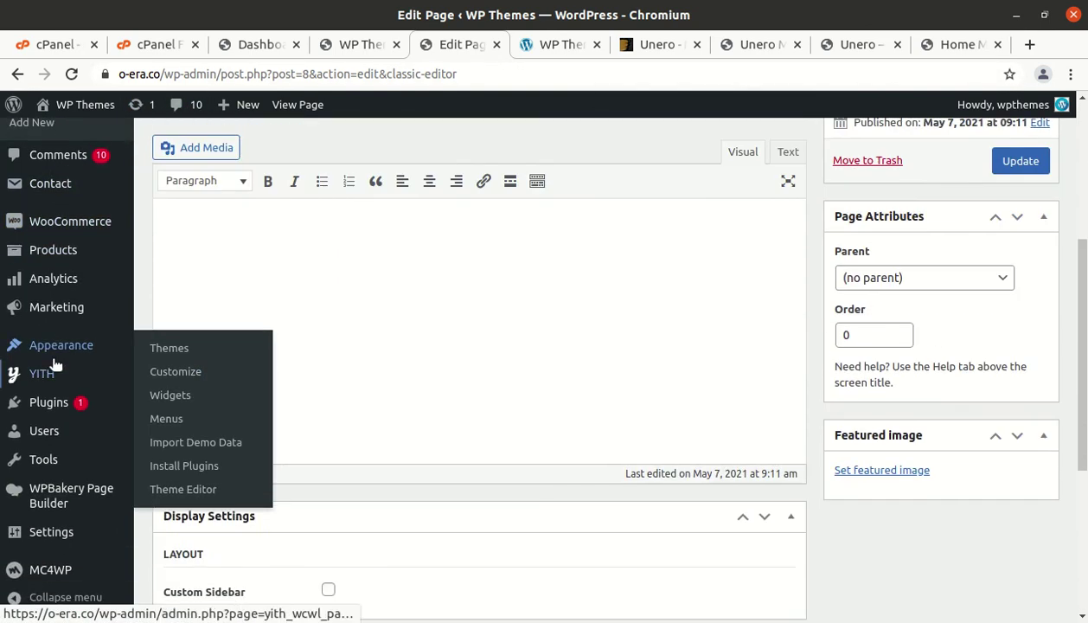
scroll(68, 322, "up", 2)
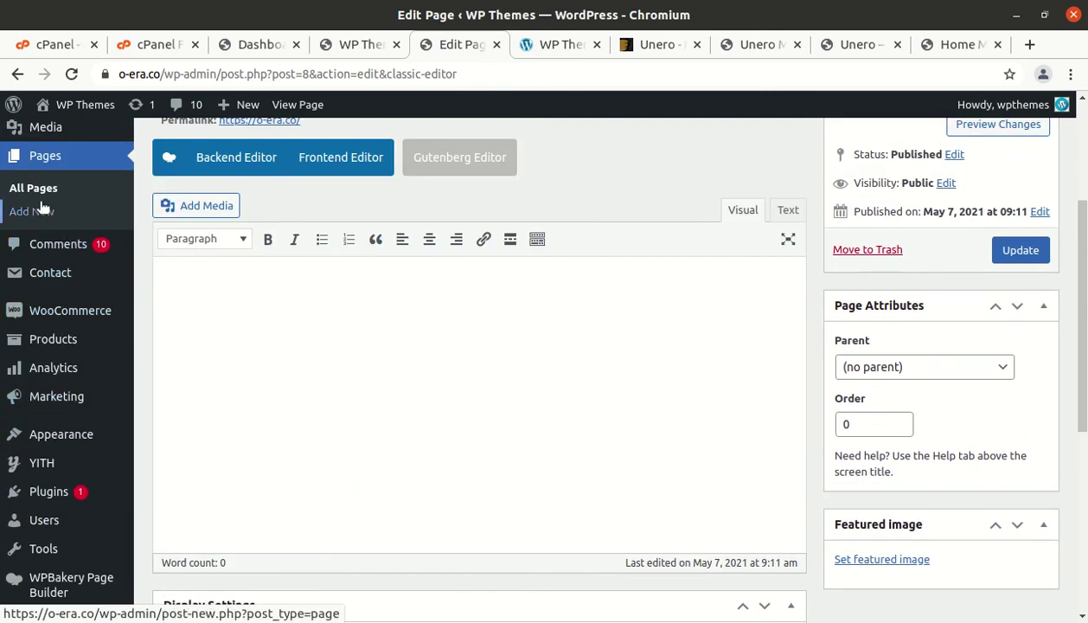
scroll(39, 206, "up", 3)
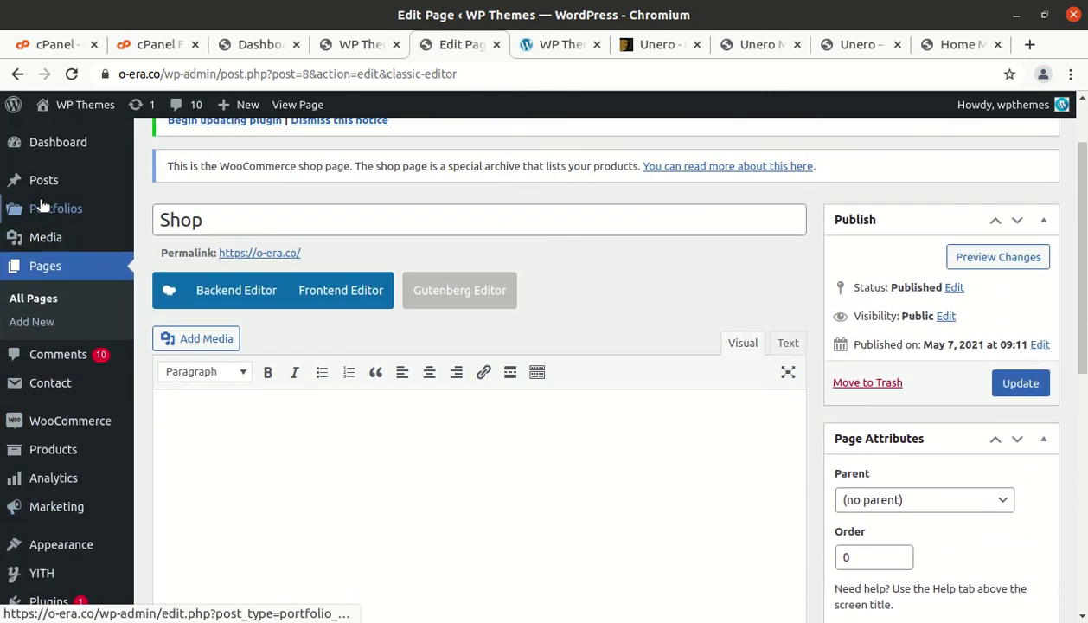
left_click(39, 300)
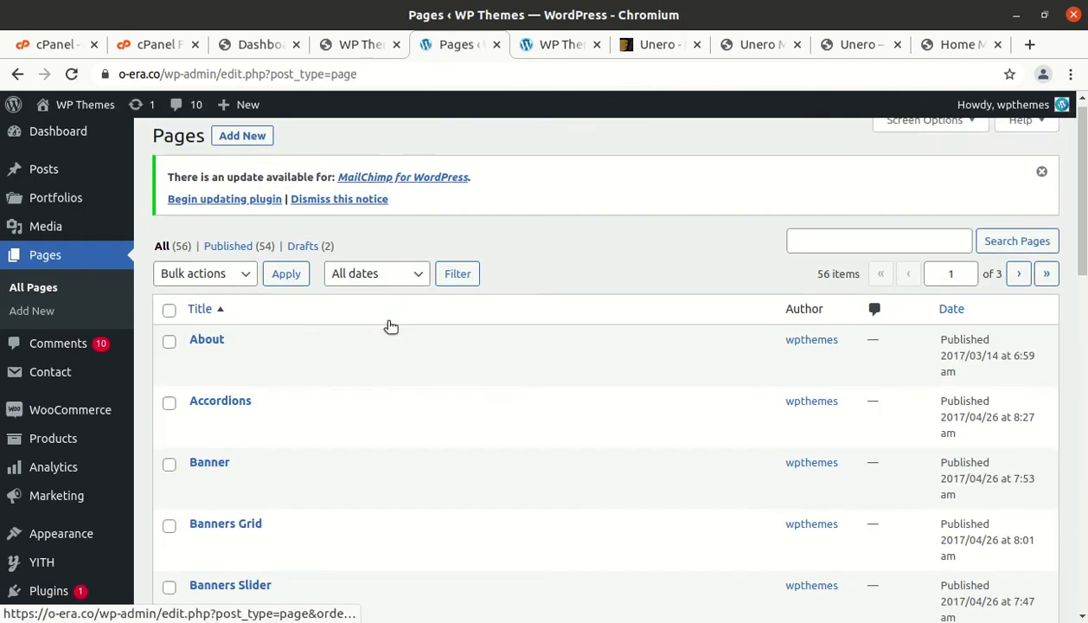
scroll(332, 338, "down", 10)
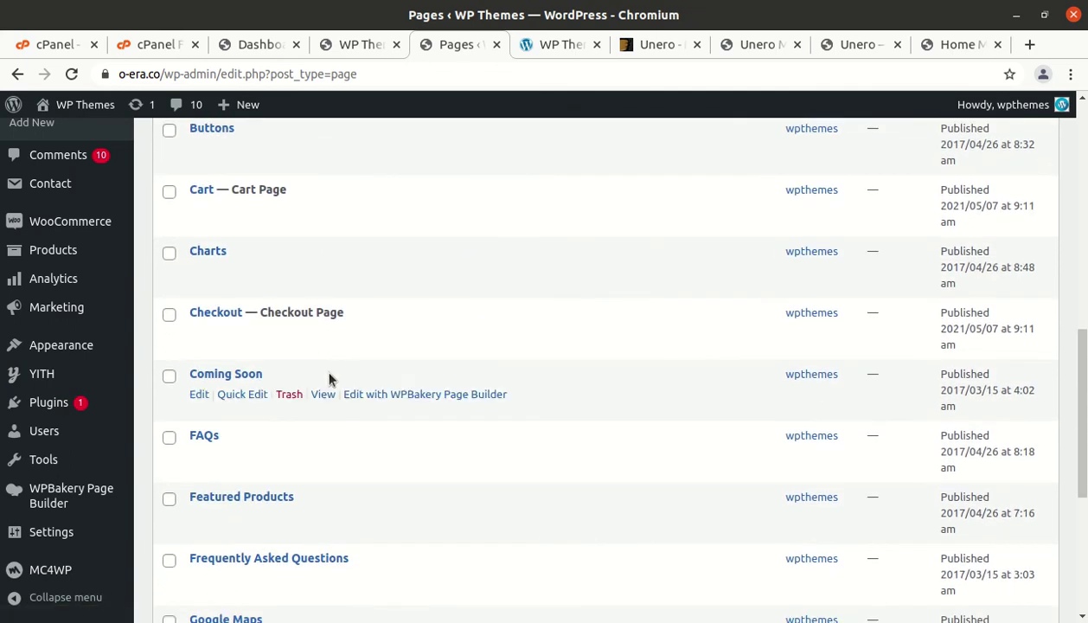
scroll(343, 402, "up", 4)
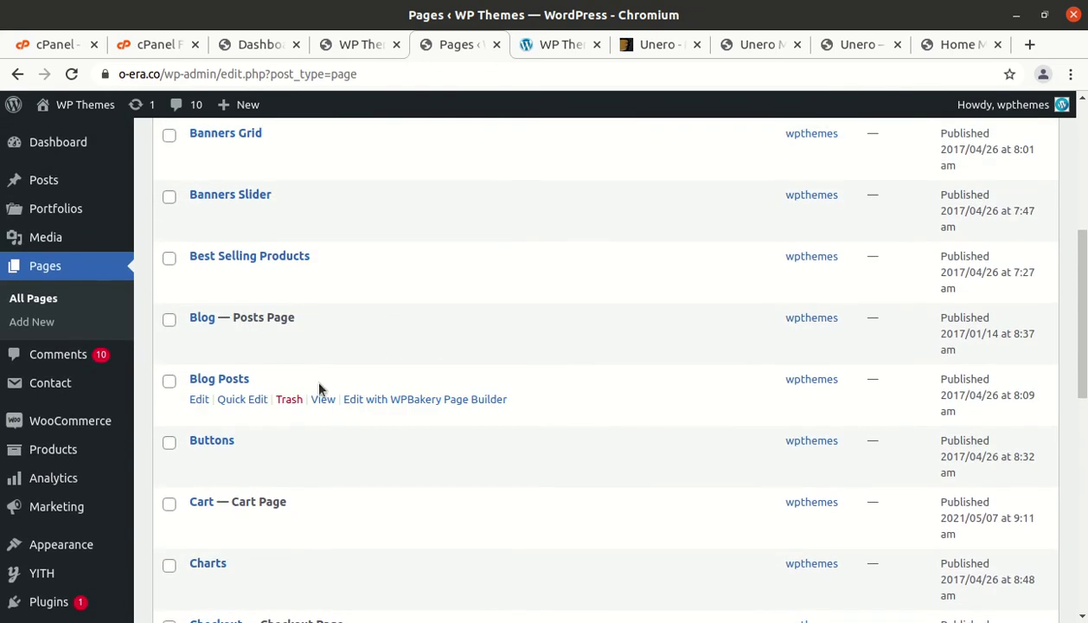
scroll(319, 388, "up", 3)
scroll(319, 388, "down", 12)
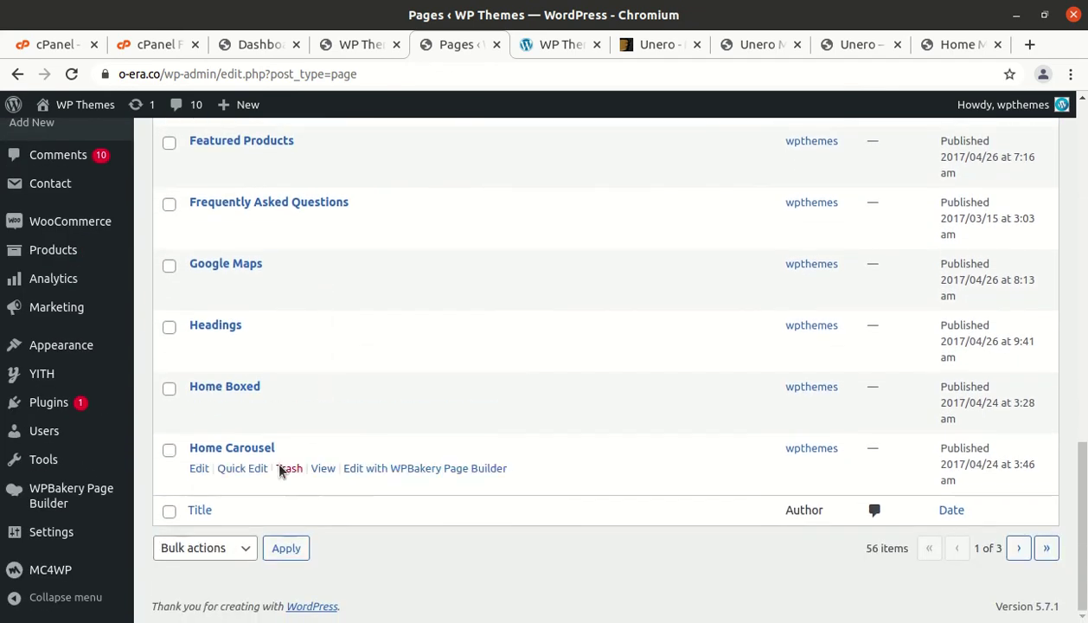
Step: Go to the second page of the Pages list and look through the home page variants
left_click(1017, 550)
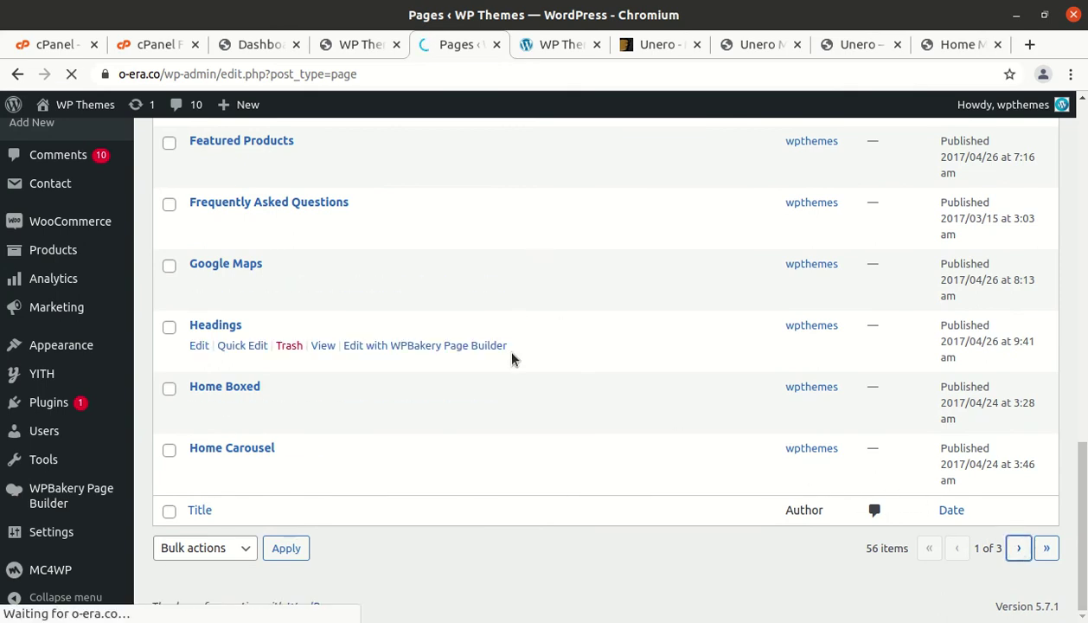
scroll(279, 381, "down", 2)
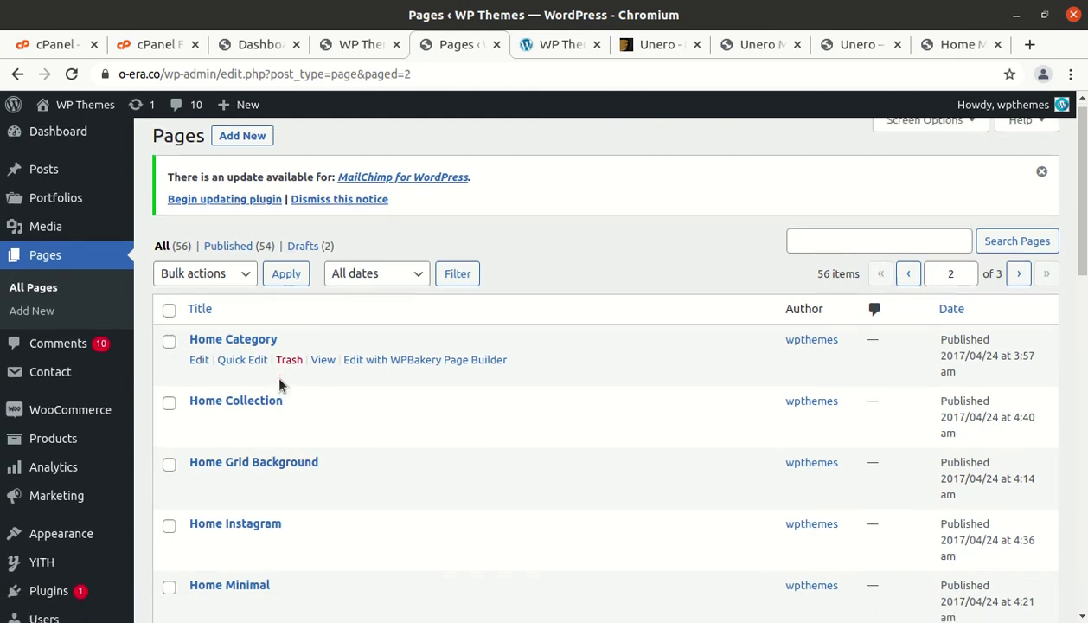
scroll(253, 377, "down", 3)
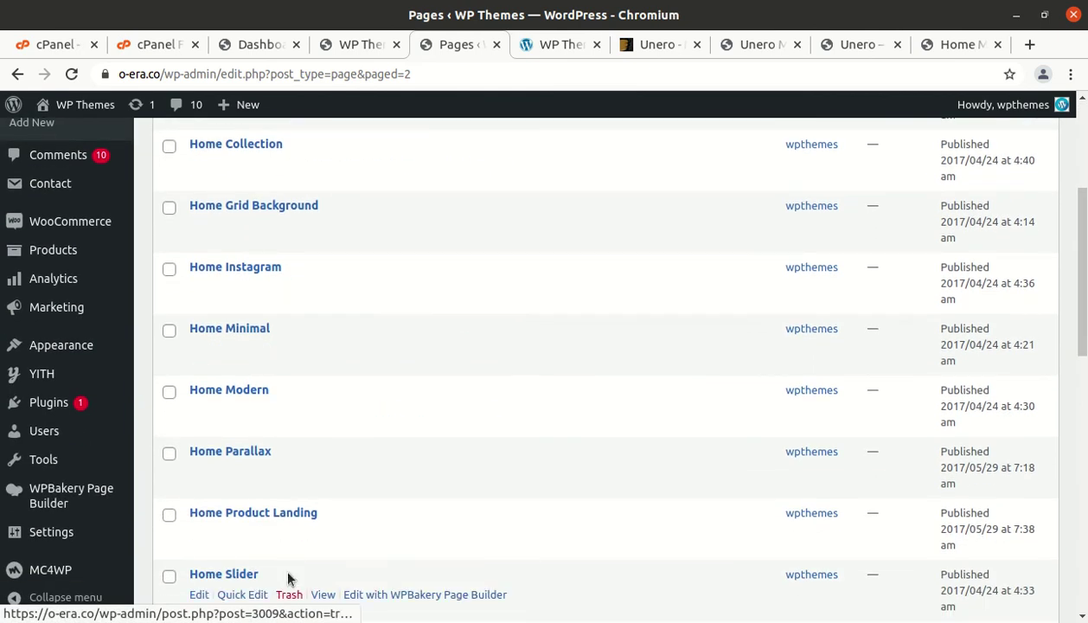
scroll(333, 416, "down", 2)
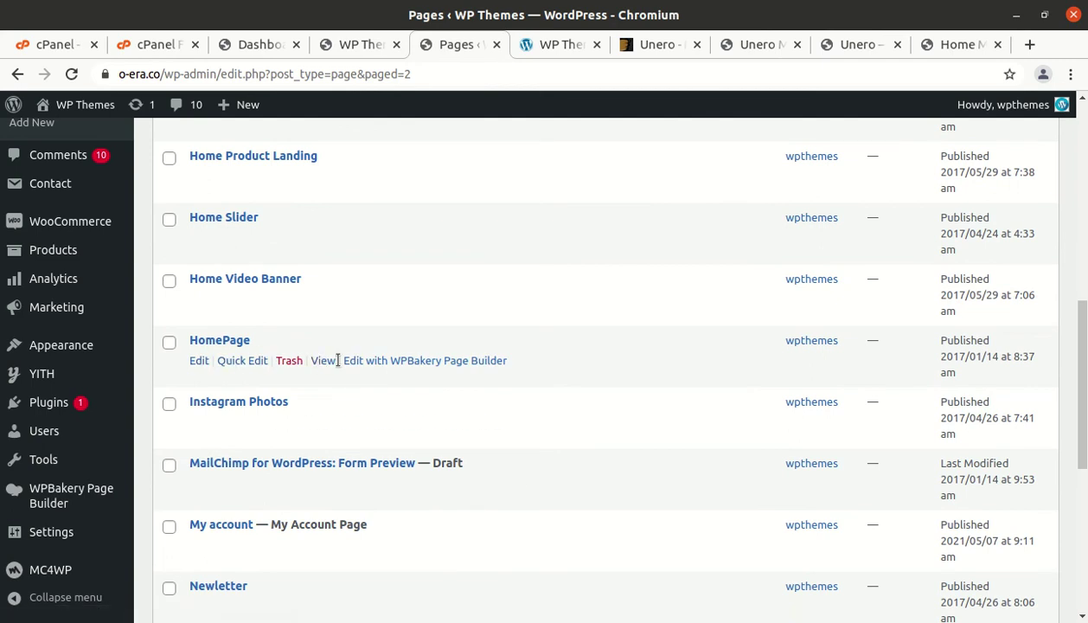
scroll(335, 360, "down", 2)
scroll(338, 360, "down", 3)
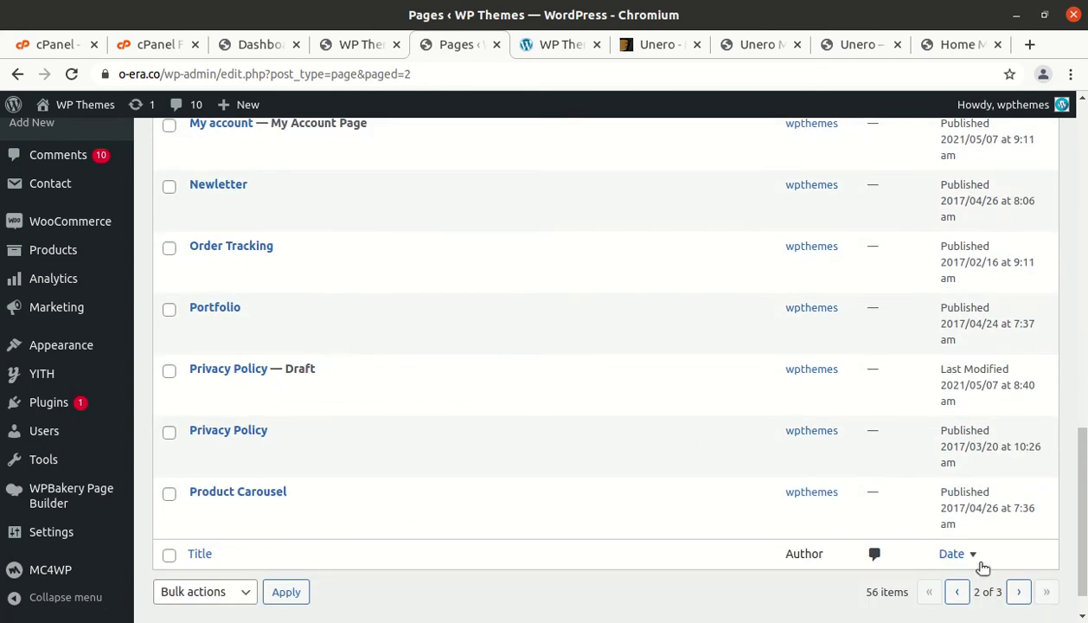
Step: Go to the third page of the Pages list and check which page is assigned as the front page
left_click(1018, 601)
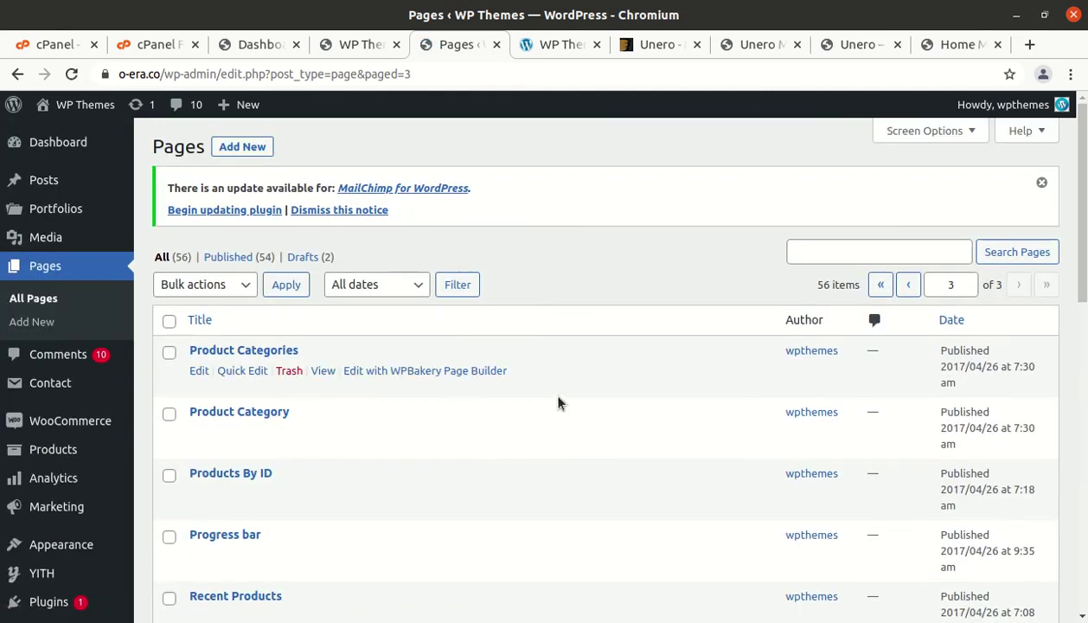
scroll(449, 389, "down", 2)
scroll(448, 388, "down", 2)
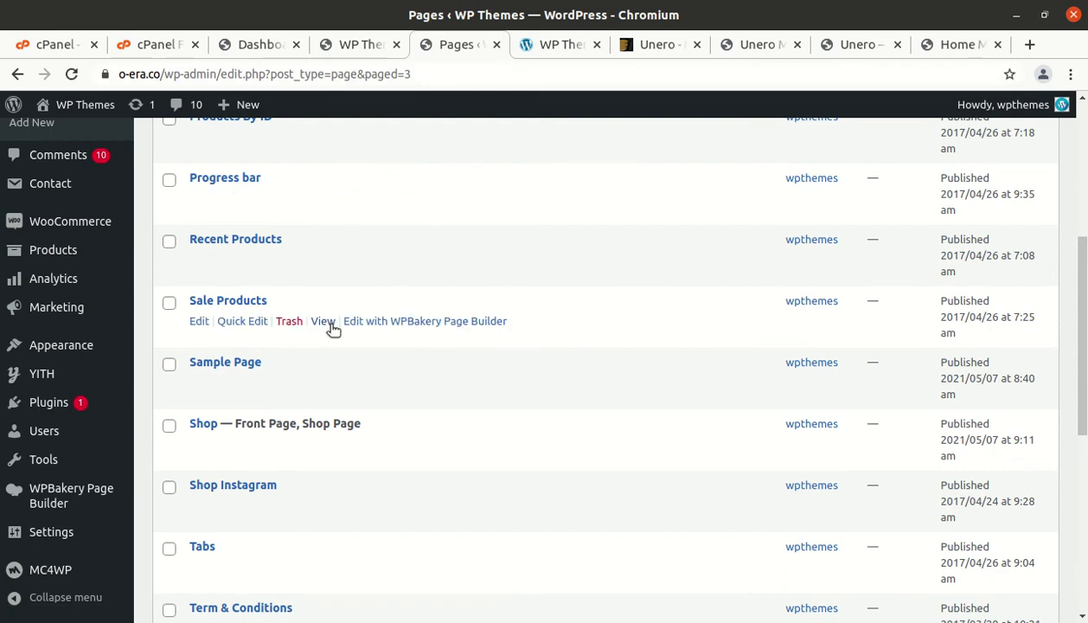
scroll(328, 328, "up", 5)
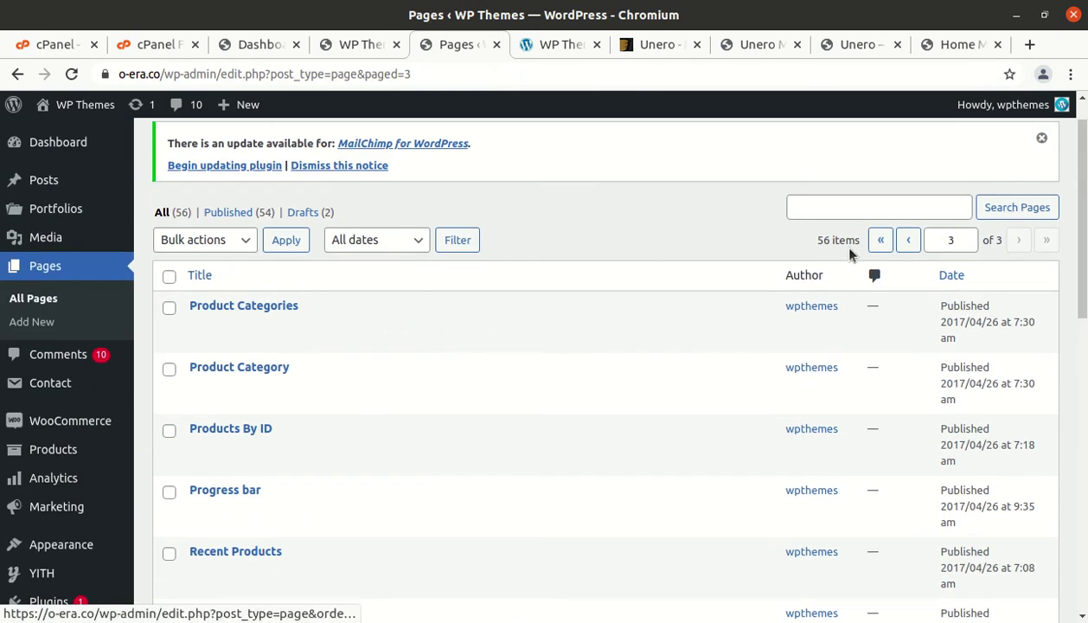
Step: Return to the second page of the Pages list and view Home Modern and HomePage in new browser tabs
left_click(907, 243)
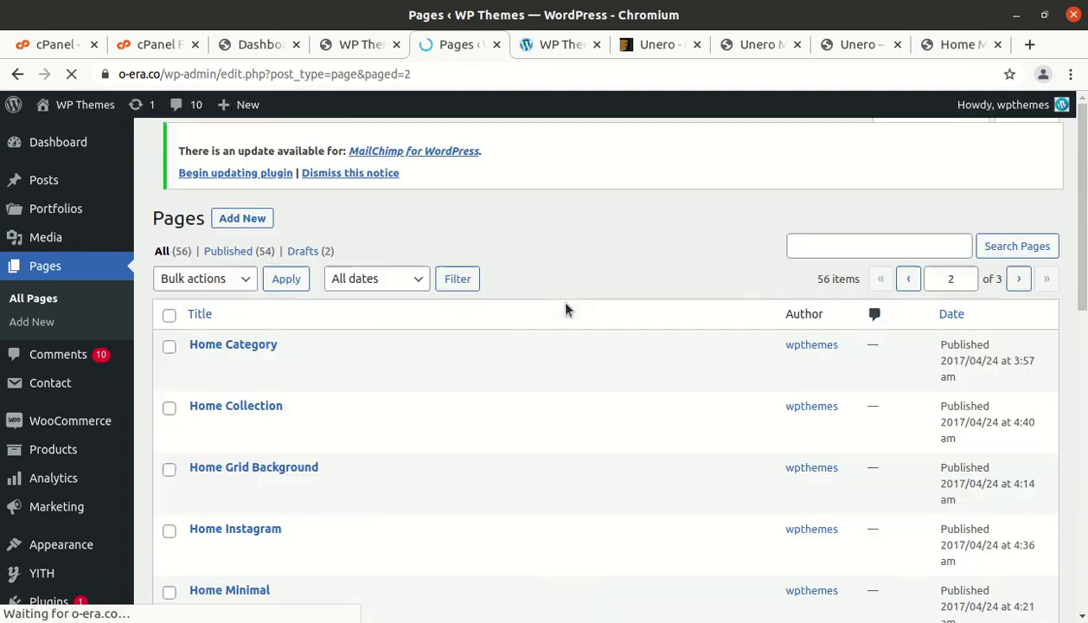
scroll(484, 346, "down", 2)
scroll(330, 481, "down", 2)
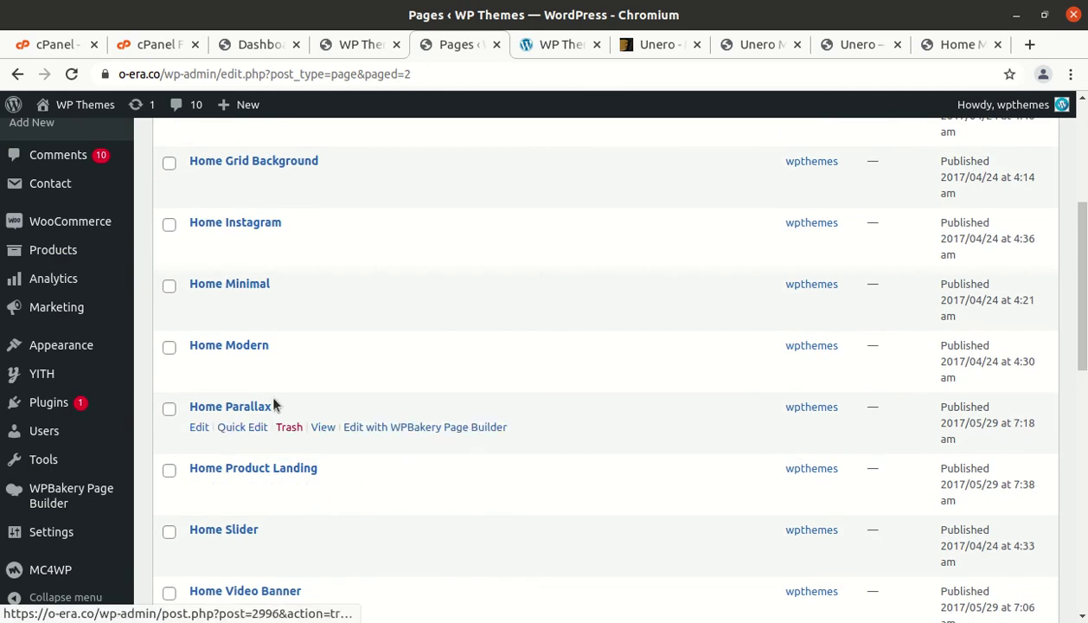
left_click(323, 365)
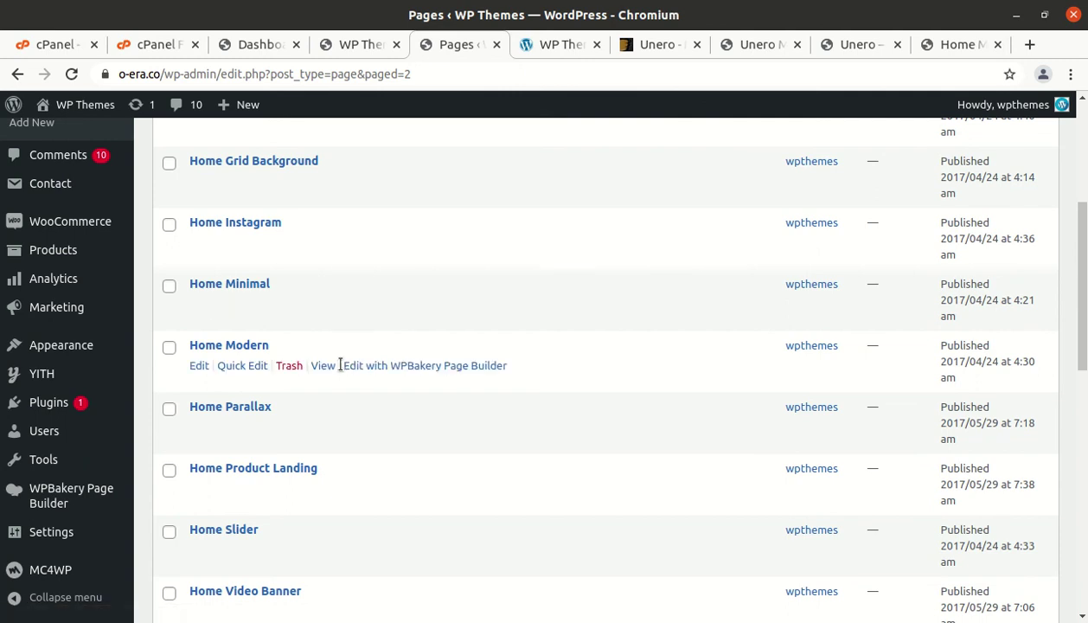
middle_click(325, 365)
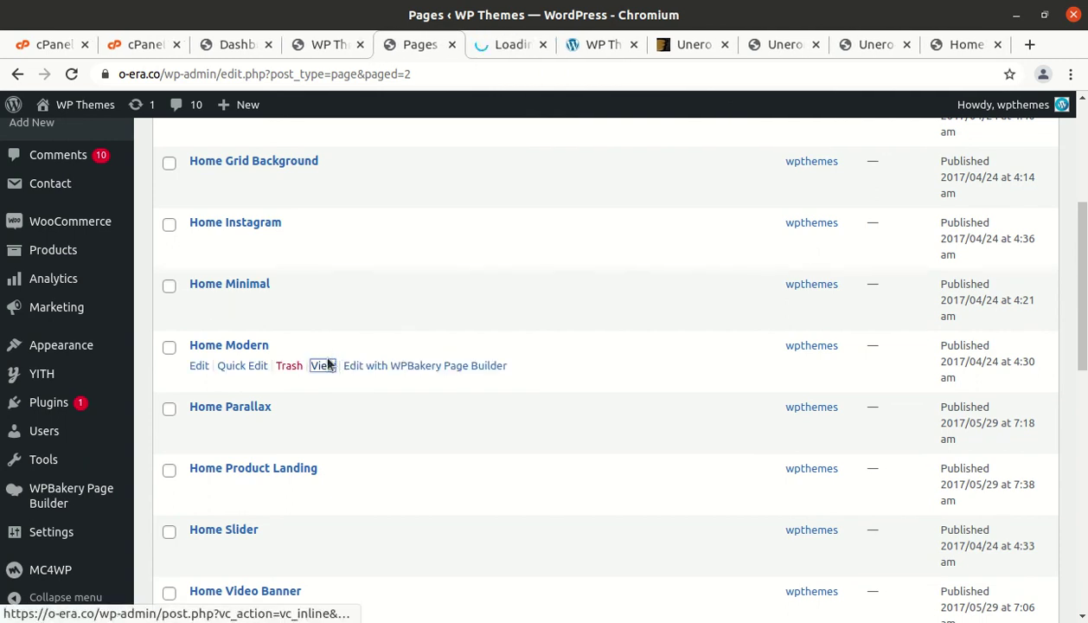
scroll(325, 368, "down", 3)
scroll(260, 450, "down", 2)
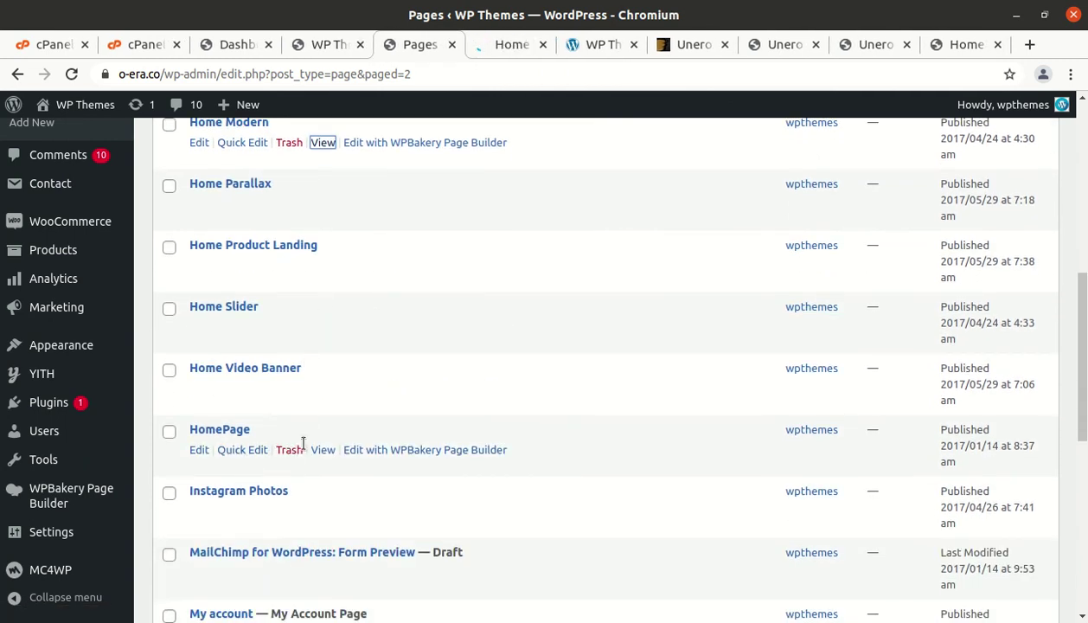
middle_click(325, 450)
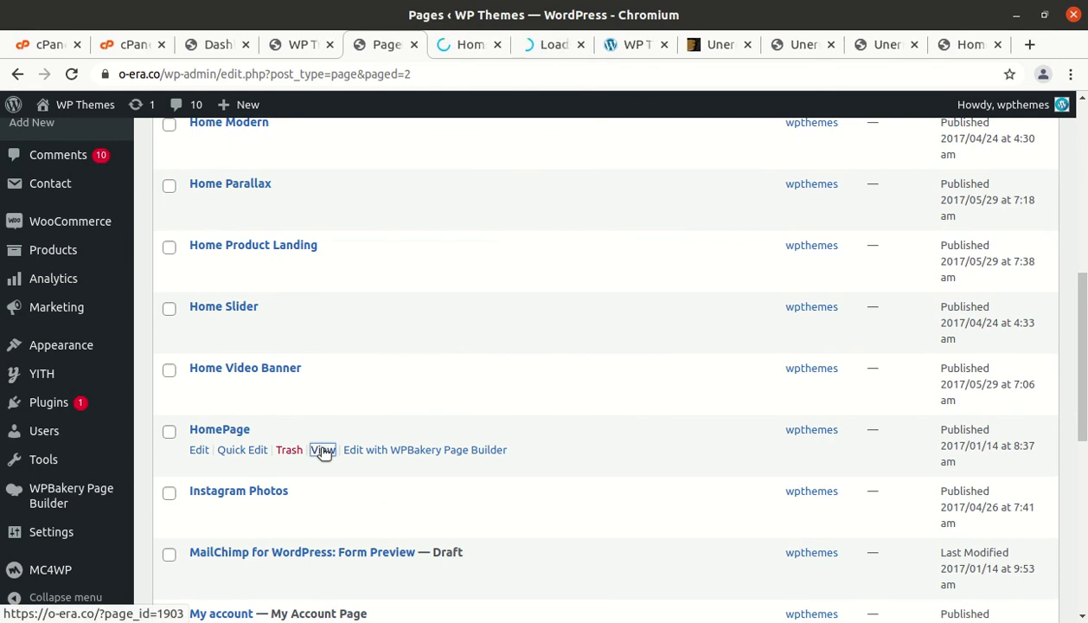
Step: Review the Home Modern page's banner slider, featured collections and product sections in its browser tab
left_click(463, 42)
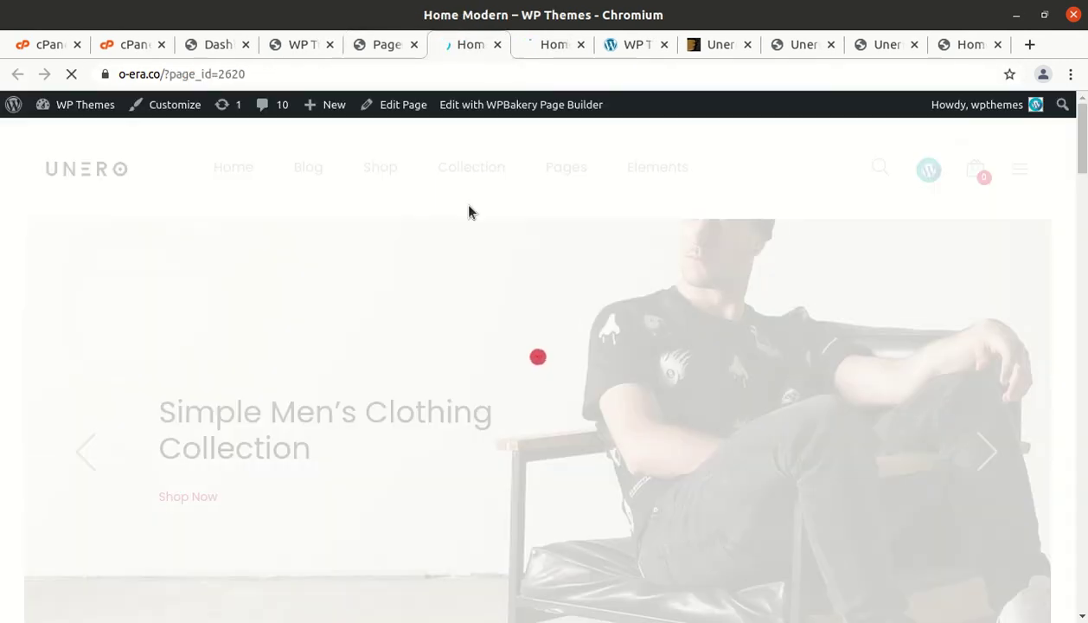
scroll(376, 322, "down", 3)
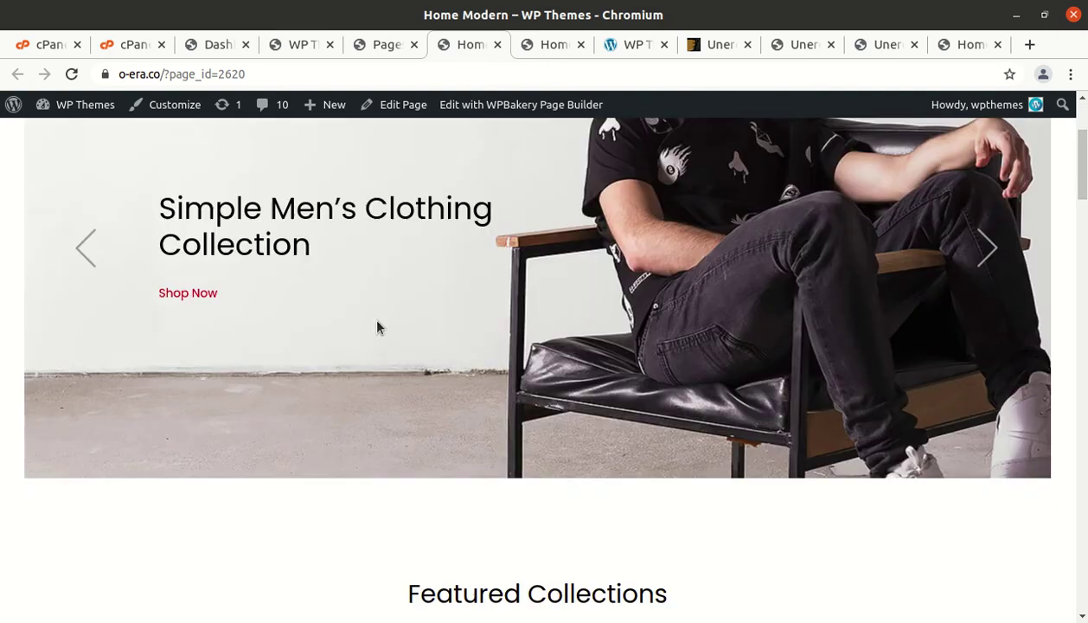
scroll(362, 320, "down", 10)
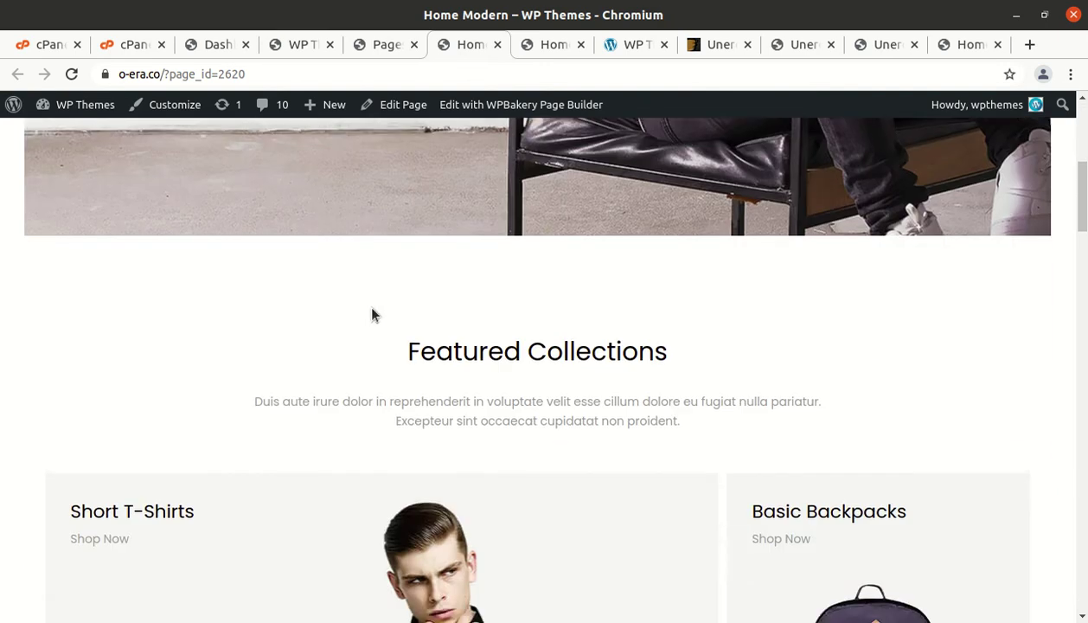
scroll(382, 319, "down", 8)
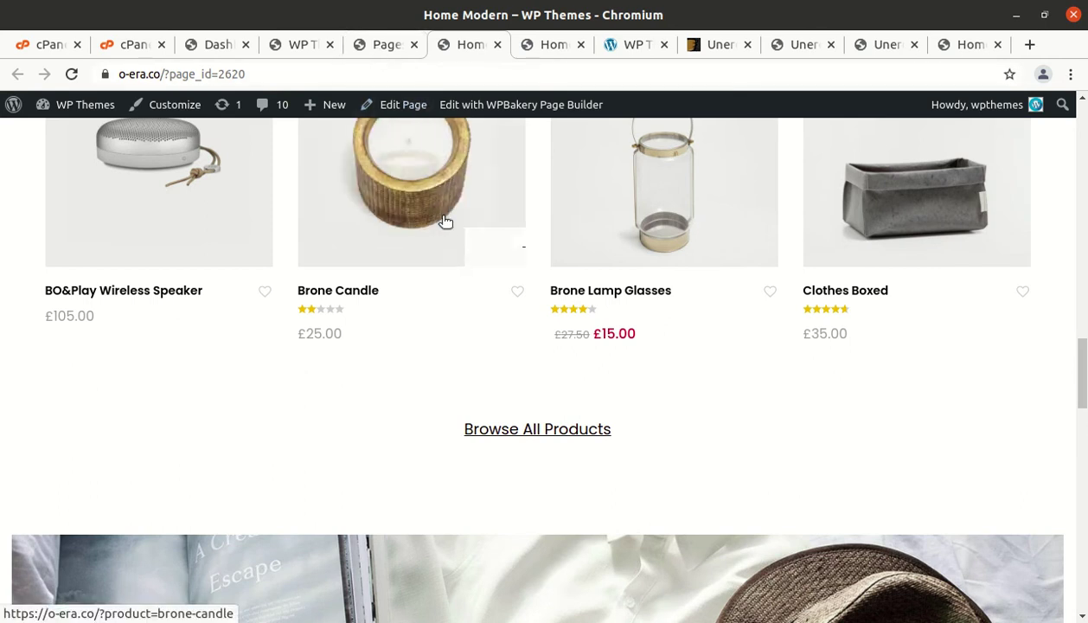
scroll(433, 203, "up", 3)
left_click(388, 49)
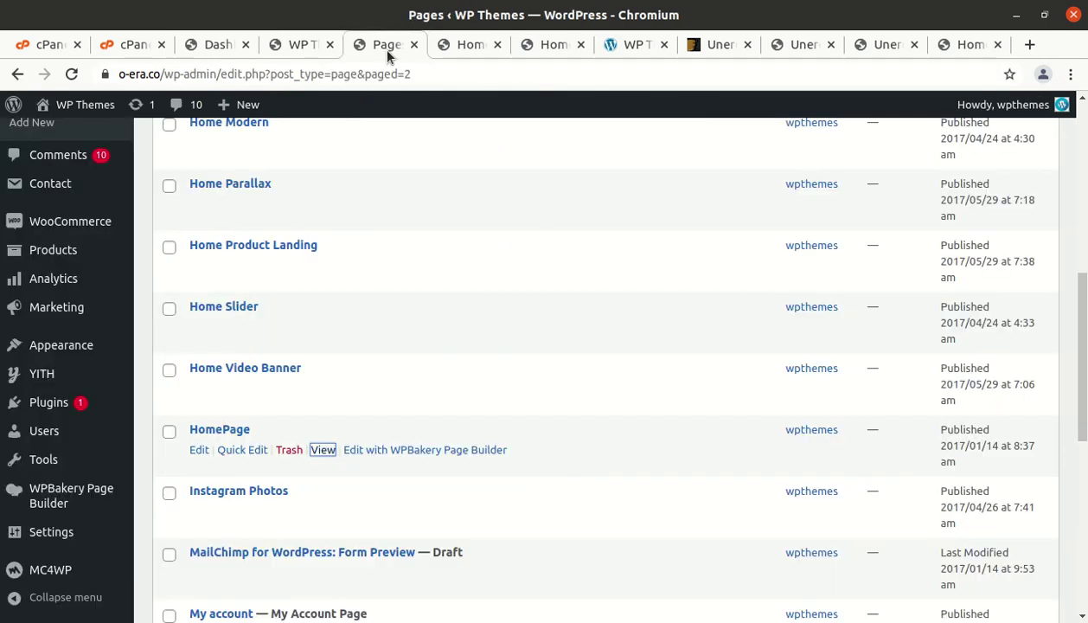
left_click(485, 48)
scroll(510, 210, "up", 5)
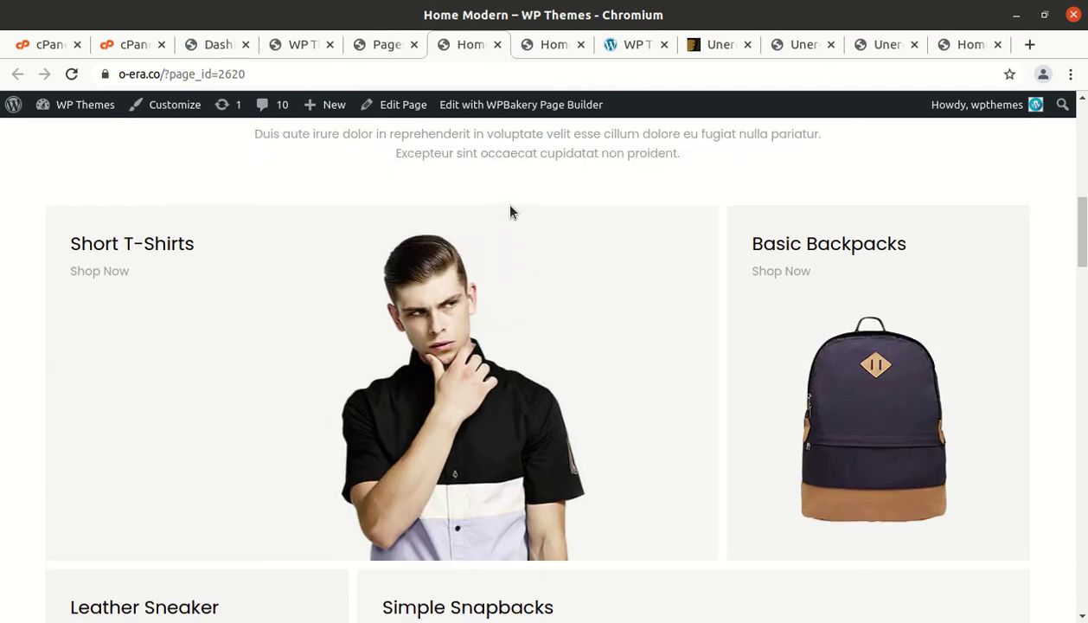
scroll(510, 211, "up", 5)
Step: Check the HomePage page's content in its browser tab and close that tab
left_click(540, 48)
mouse_move(471, 167)
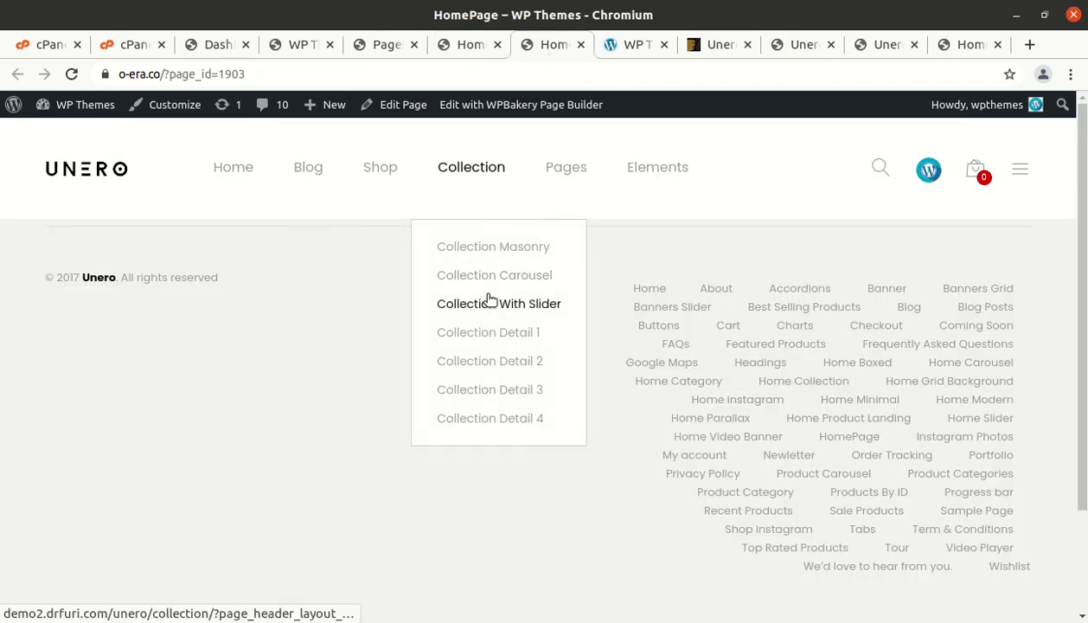
scroll(782, 284, "down", 2)
scroll(781, 284, "up", 2)
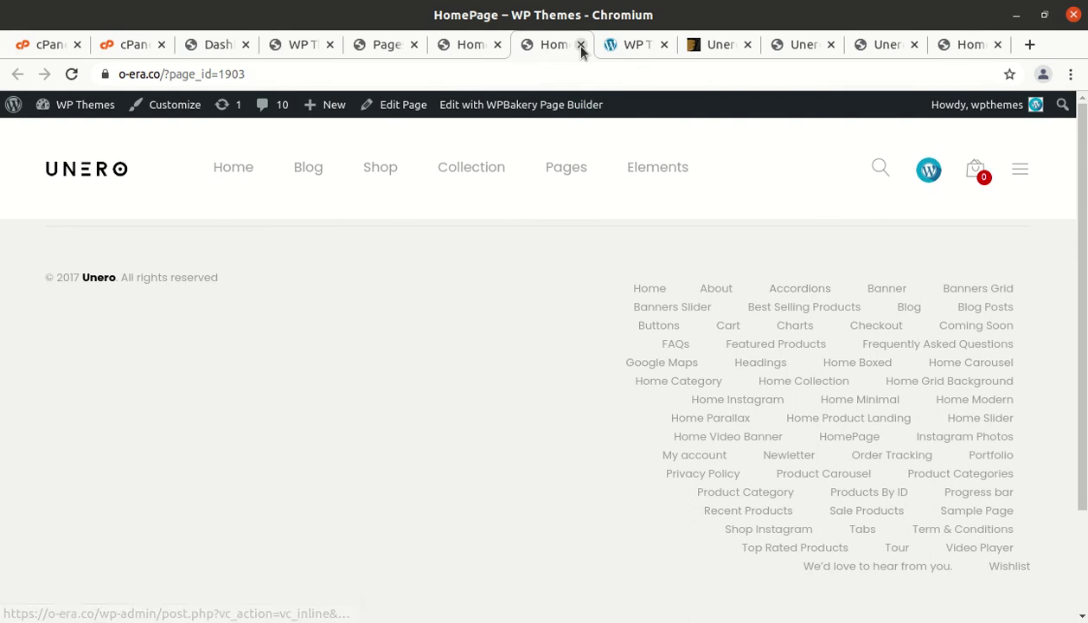
left_click(580, 45)
Step: Recheck the top of Home Modern and the site's current front page, and return to the WordPress Dashboard tab
scroll(393, 315, "up", 3)
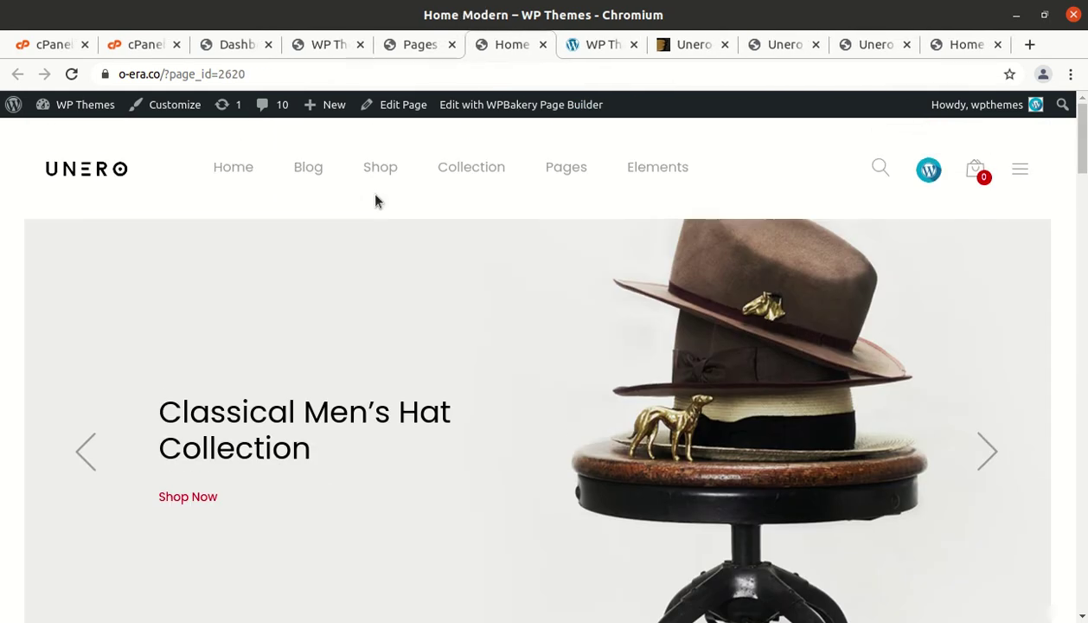
left_click(414, 43)
left_click(332, 44)
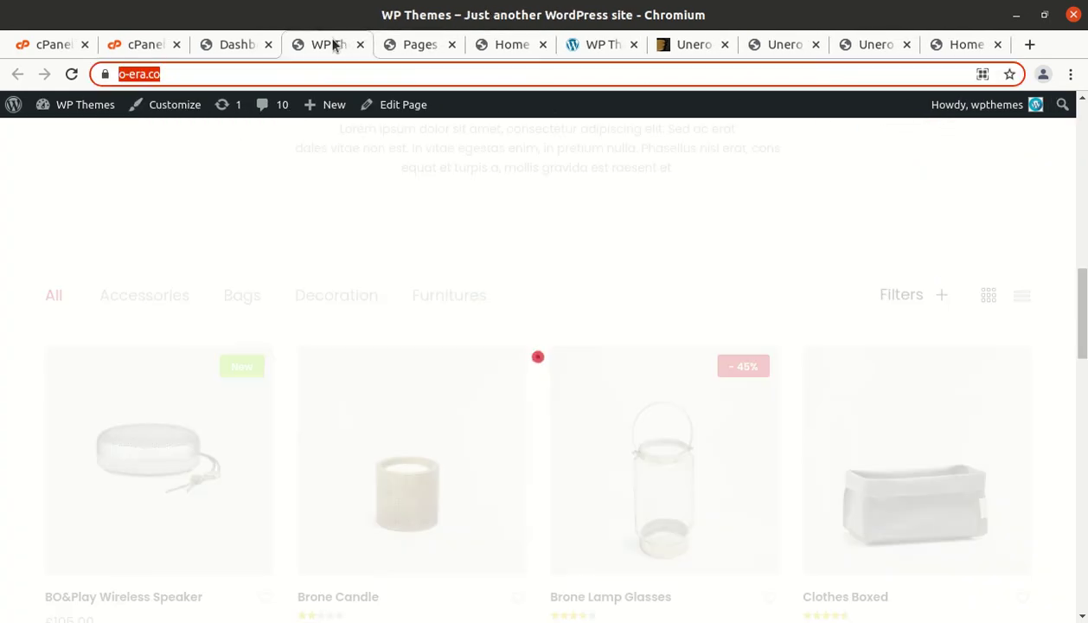
left_click(224, 50)
mouse_move(57, 483)
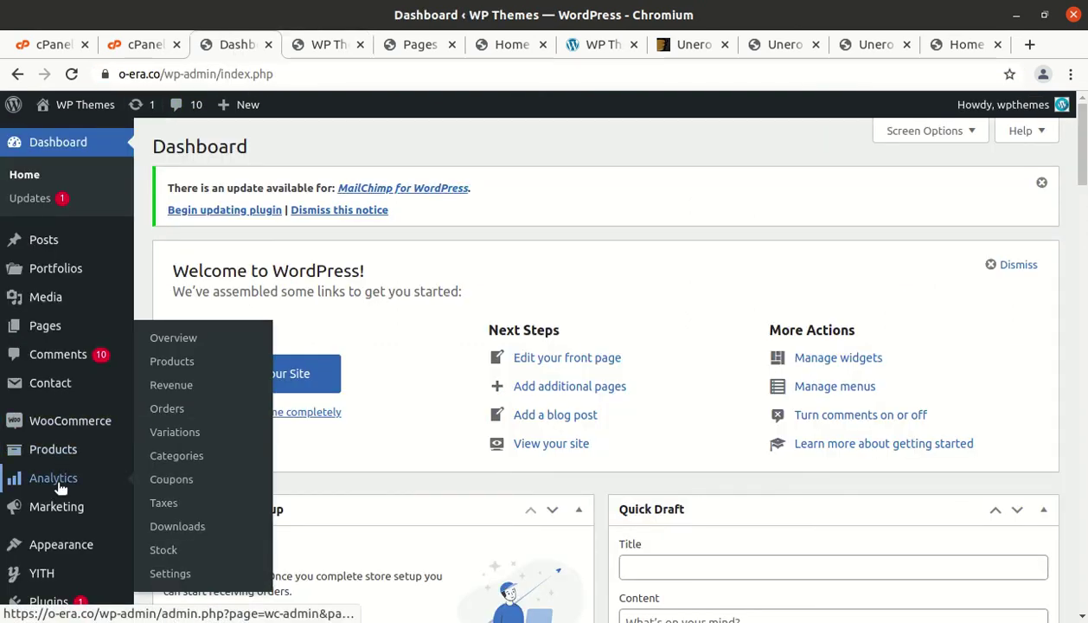
Step: Open the theme Customizer from the WordPress Dashboard and look through its list of sections
scroll(60, 424, "down", 4)
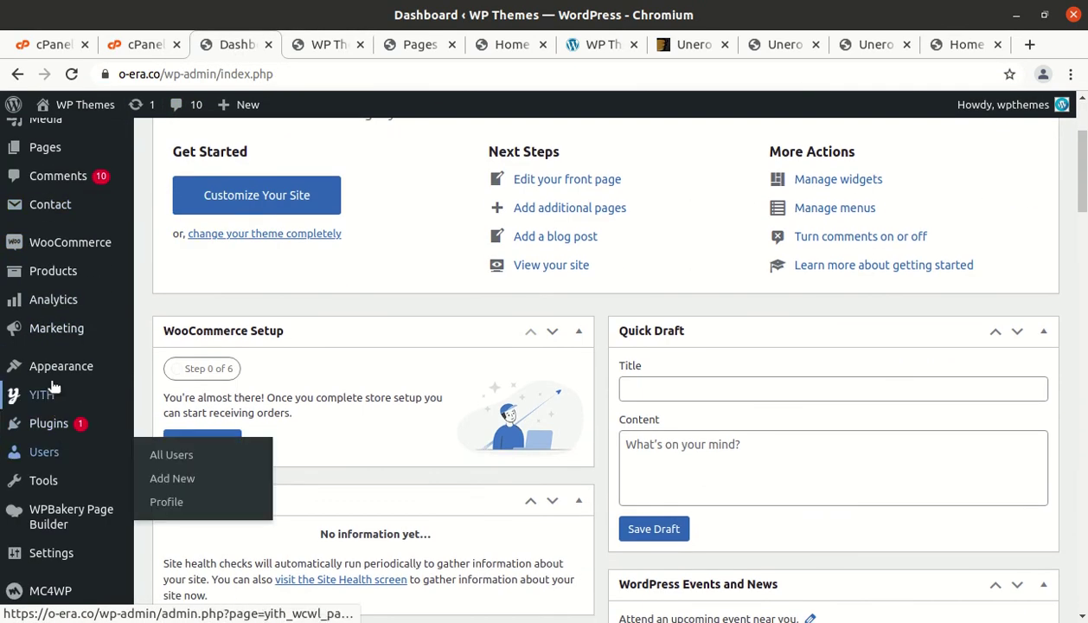
mouse_move(52, 367)
left_click(173, 399)
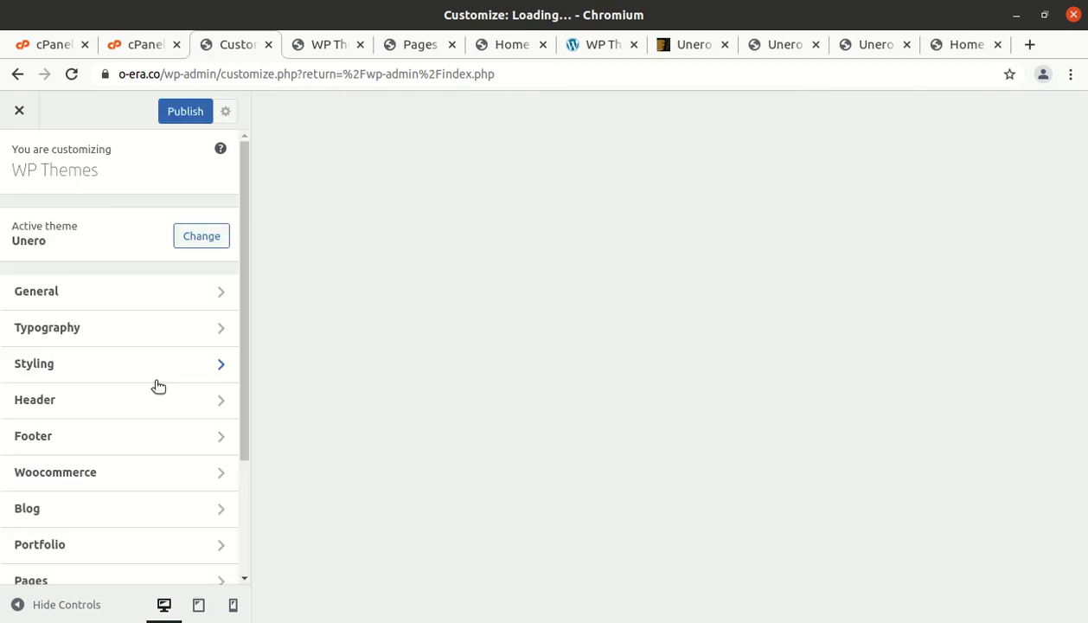
scroll(103, 396, "down", 1)
scroll(104, 432, "down", 3)
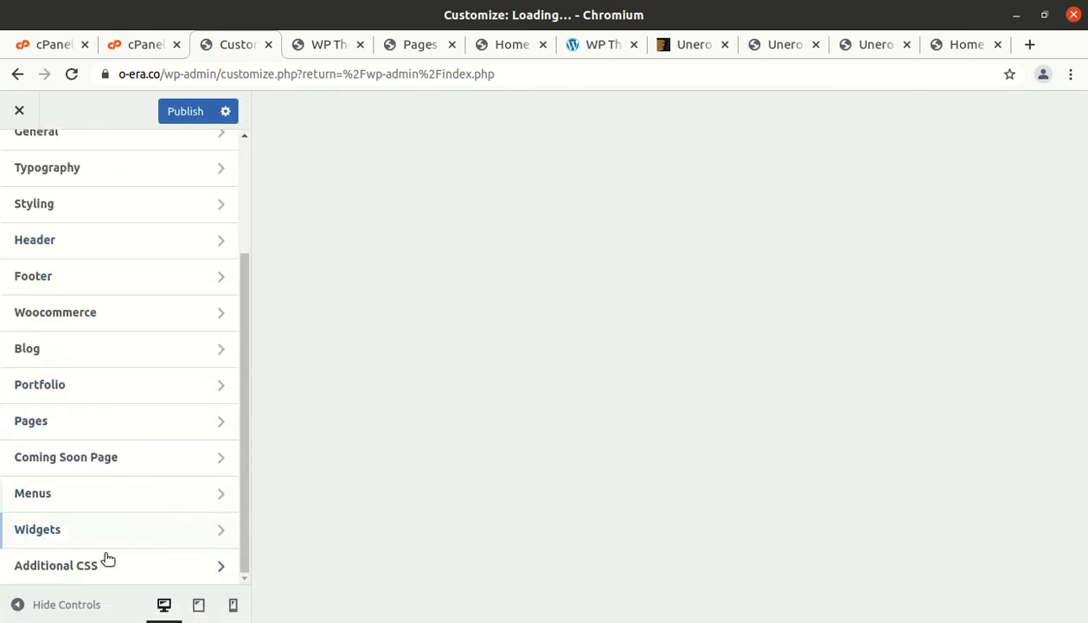
scroll(115, 406, "up", 4)
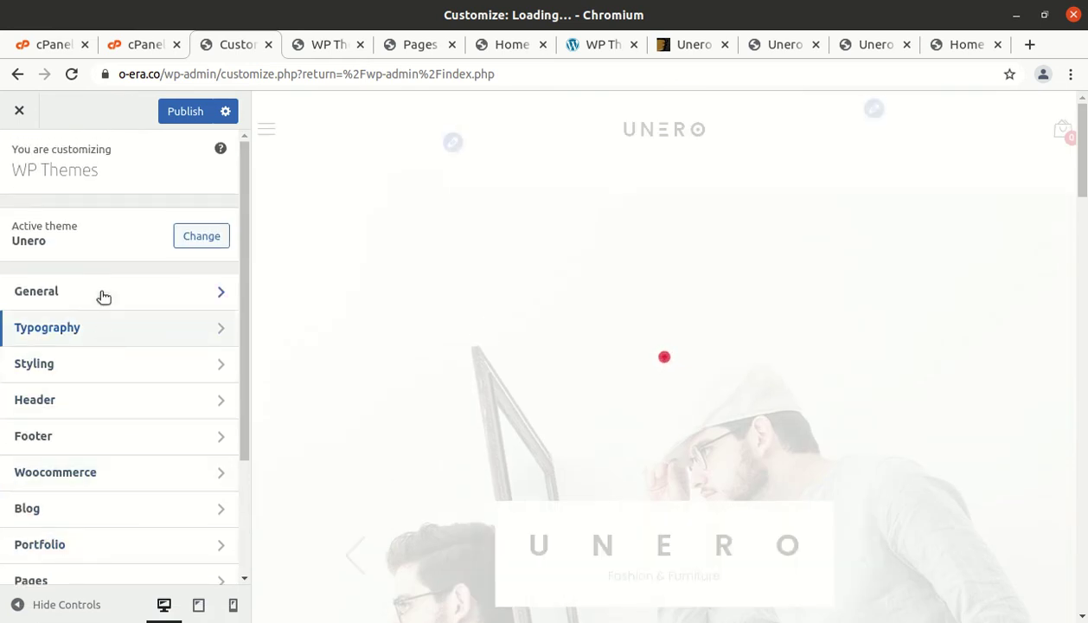
Step: In the General section's Homepage Settings, set the static homepage to Home Modern and publish the change
left_click(102, 293)
left_click(122, 265)
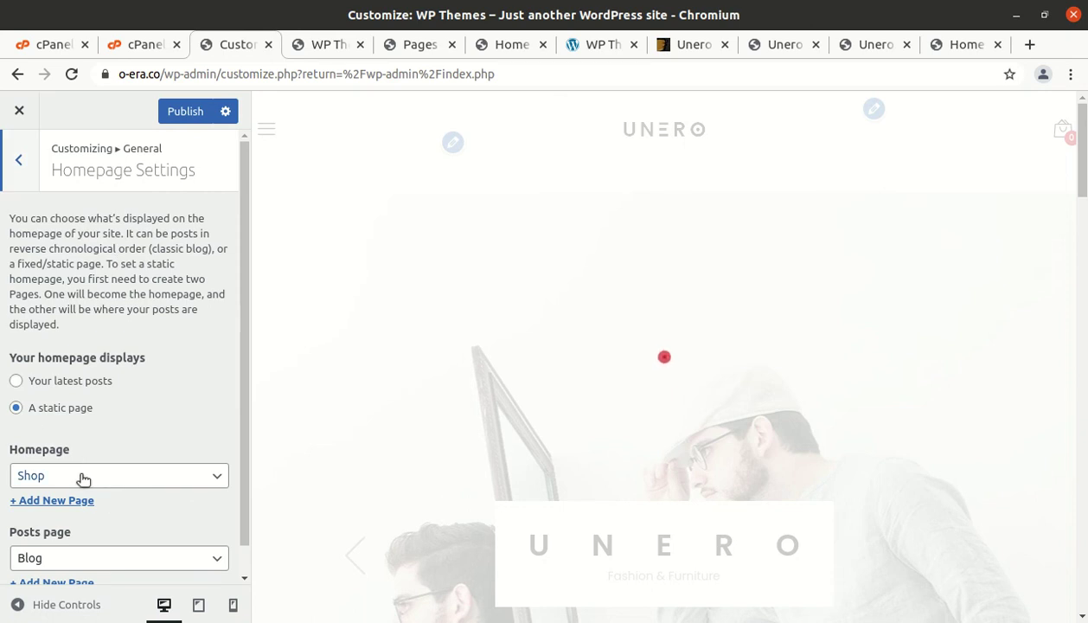
left_click(80, 478)
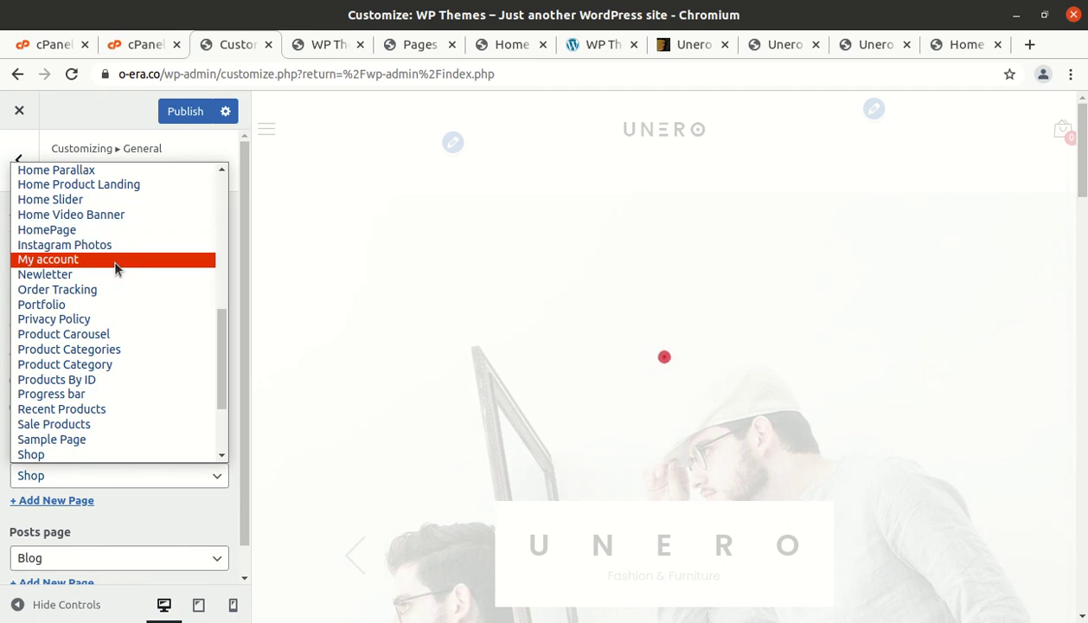
scroll(112, 264, "up", 1)
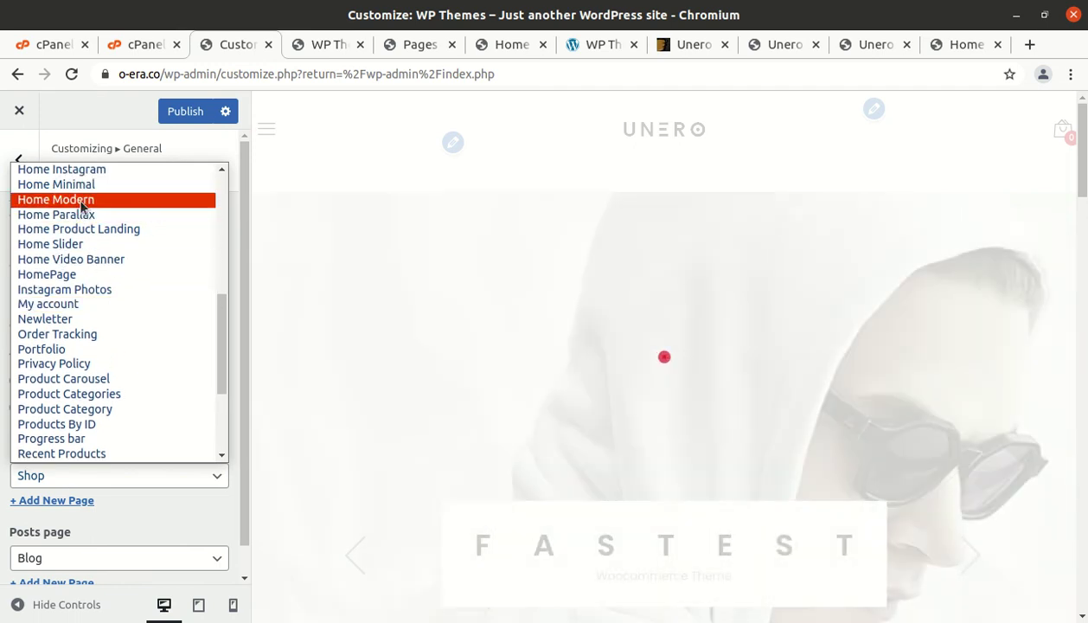
left_click(81, 201)
left_click(171, 113)
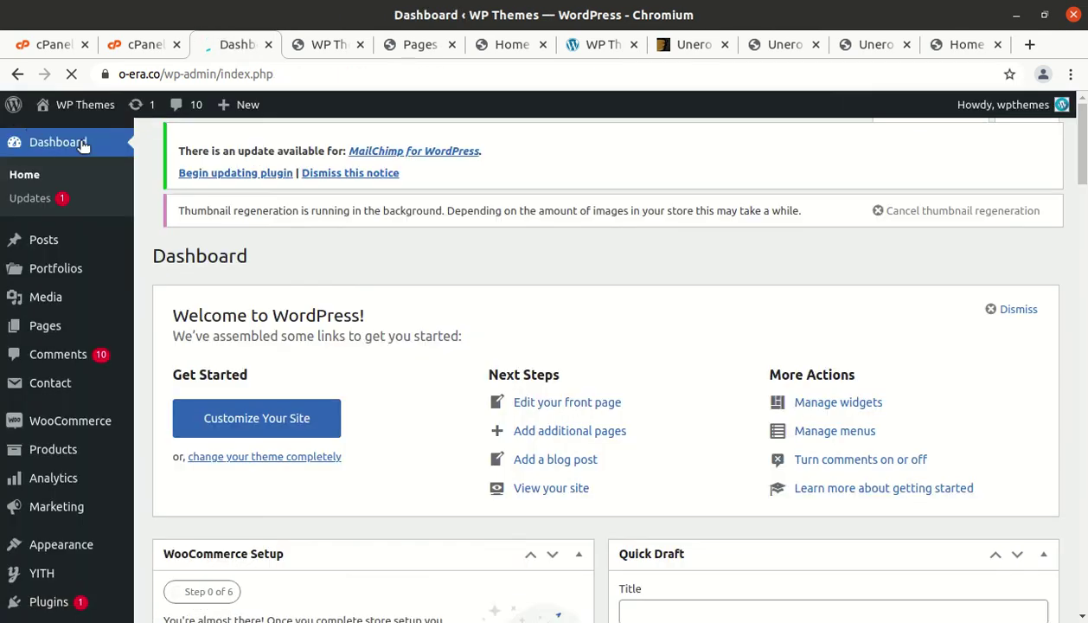
Step: Reload the site's front page in its existing browser tab and review the banner slider and Featured Collections
mouse_move(84, 112)
left_click(311, 51)
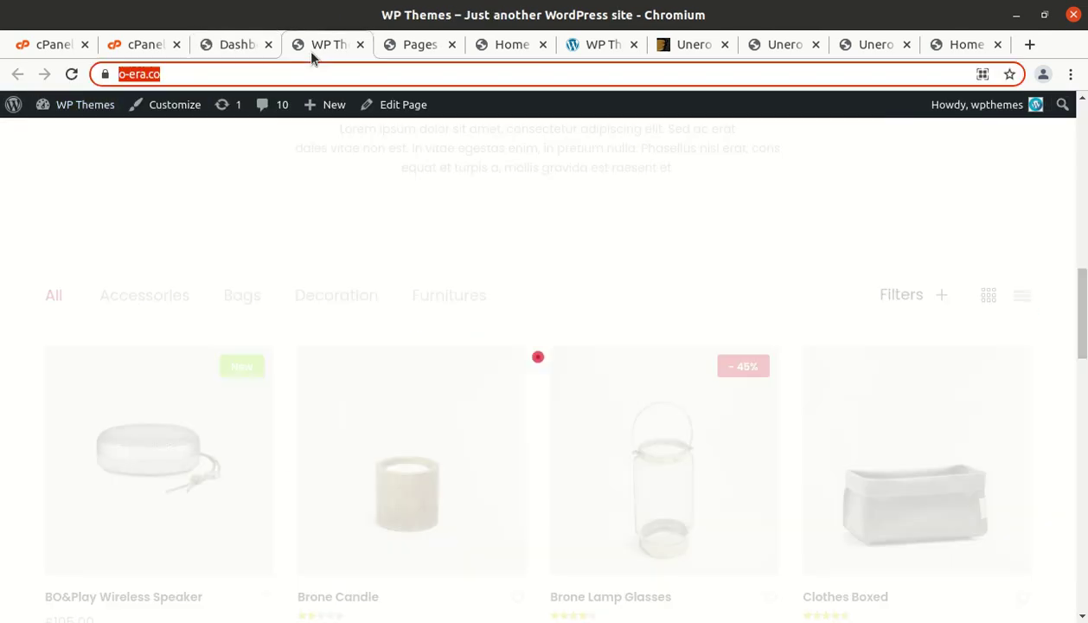
left_click(72, 75)
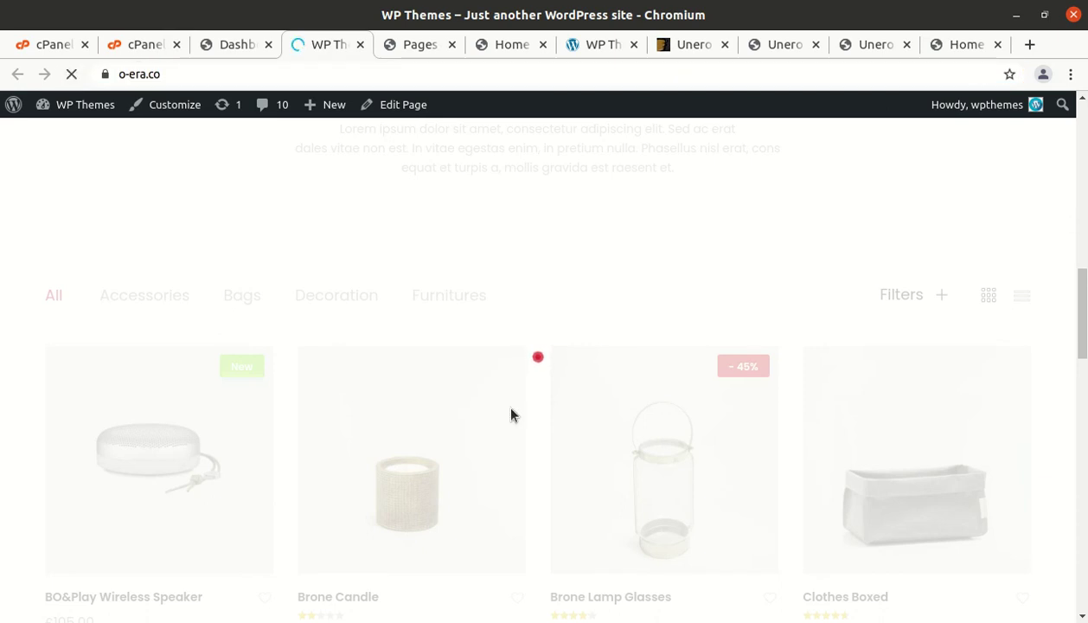
scroll(653, 421, "up", 7)
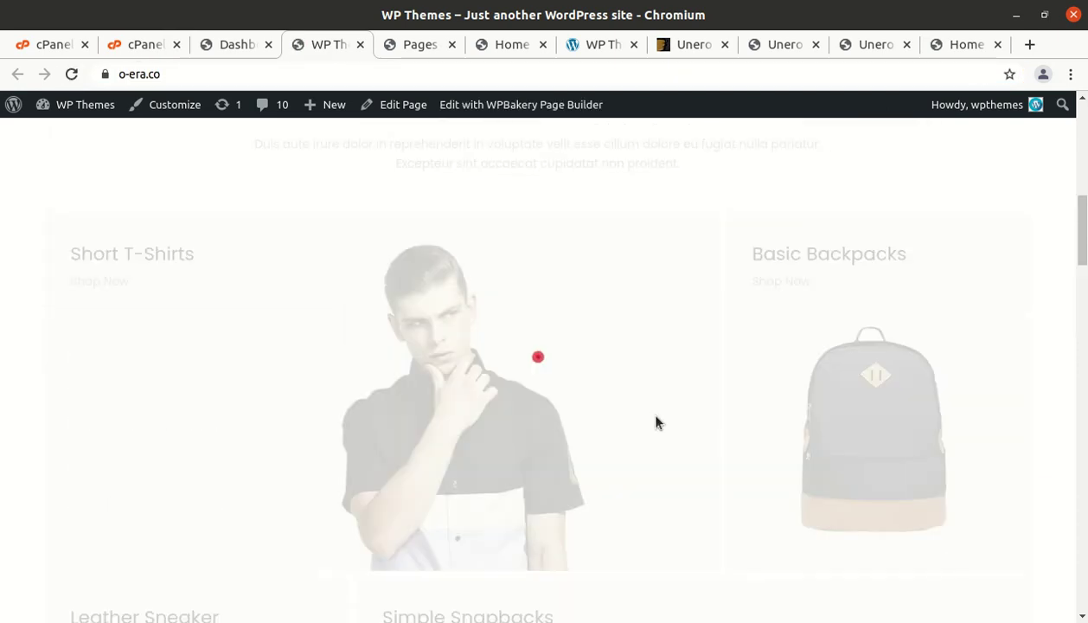
scroll(654, 420, "up", 4)
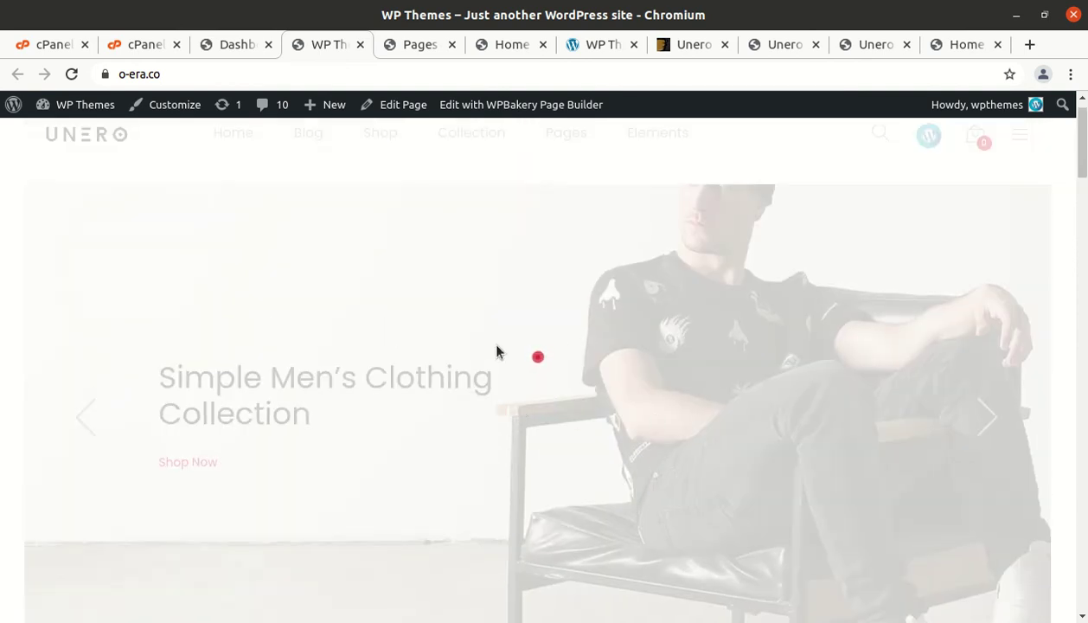
scroll(857, 341, "down", 4)
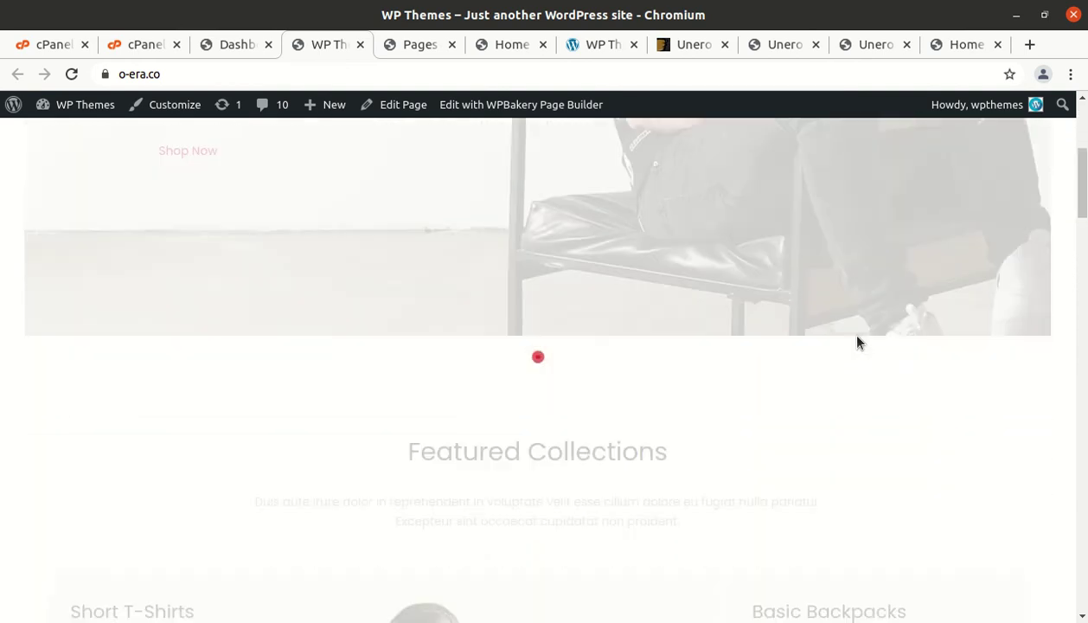
scroll(857, 341, "up", 4)
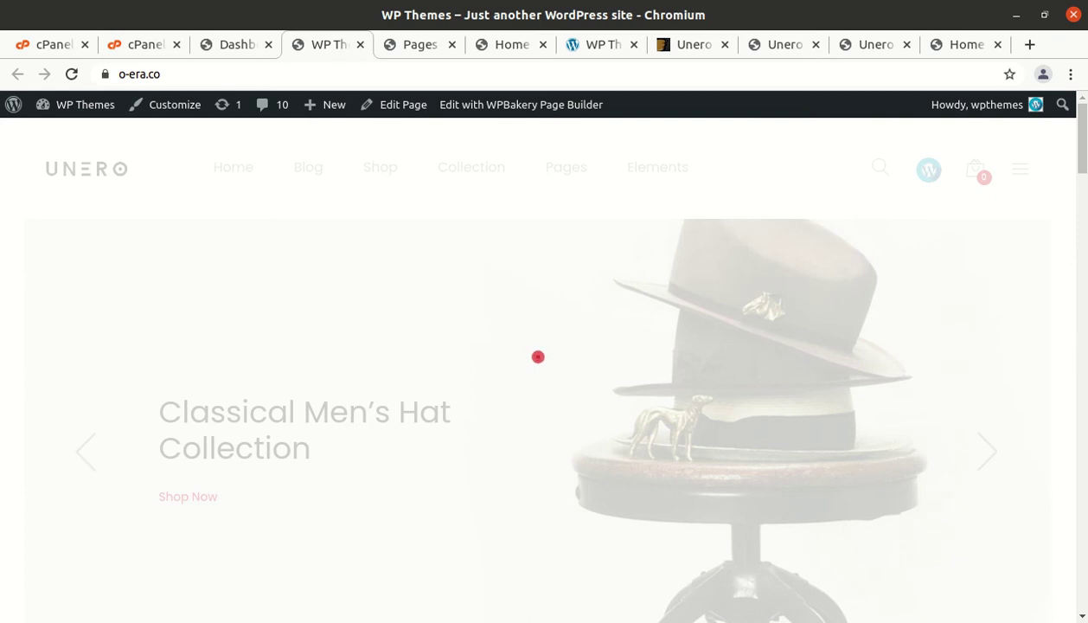
Step: Switch to the other browser window, load o-era.co in place of the Brone Candle product page, and review the home page
left_click(17, 137)
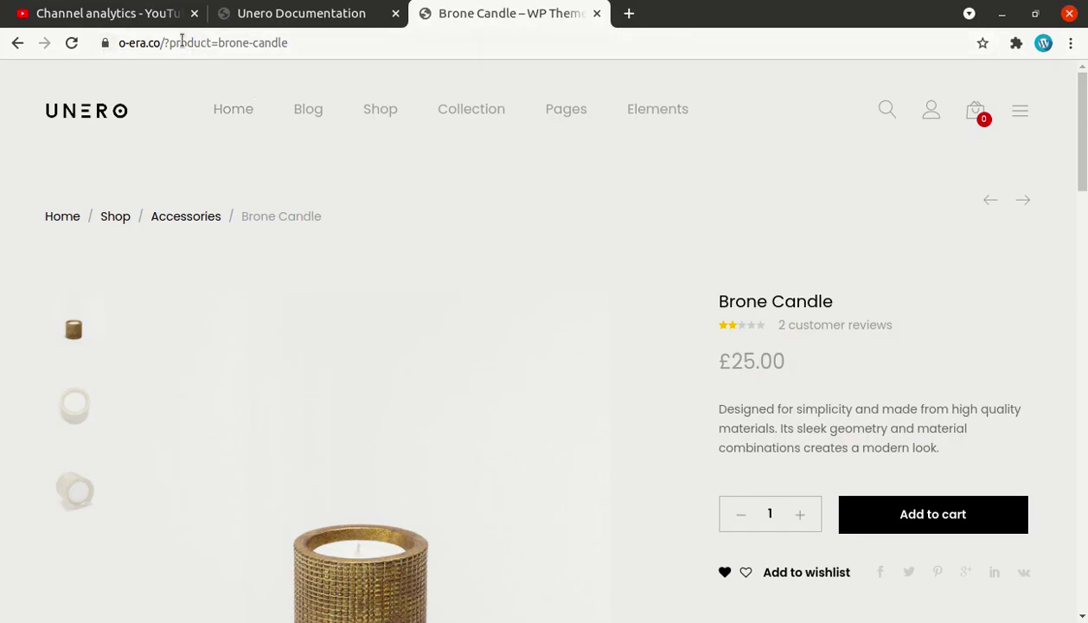
left_click_drag(161, 43, 493, 41)
key("BackSpace")
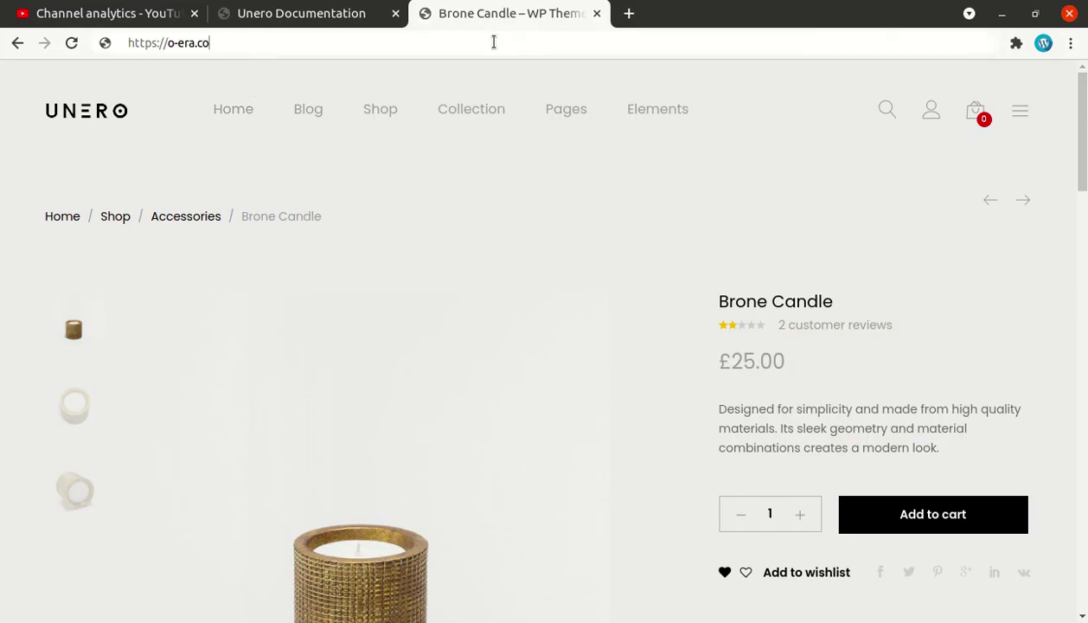
key("Return")
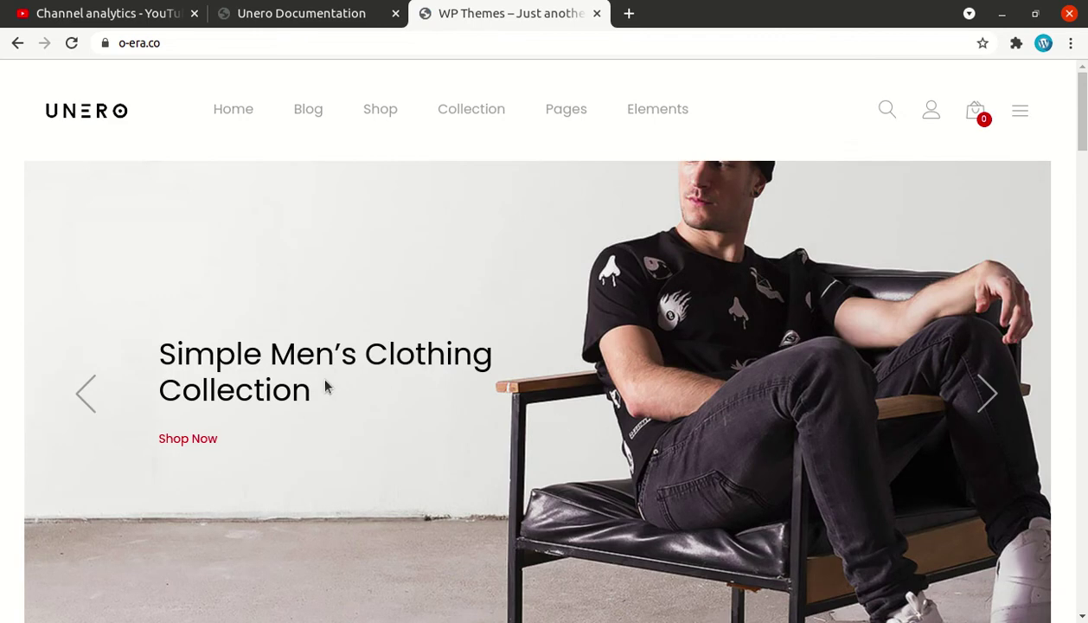
scroll(548, 425, "down", 2)
scroll(548, 425, "down", 10)
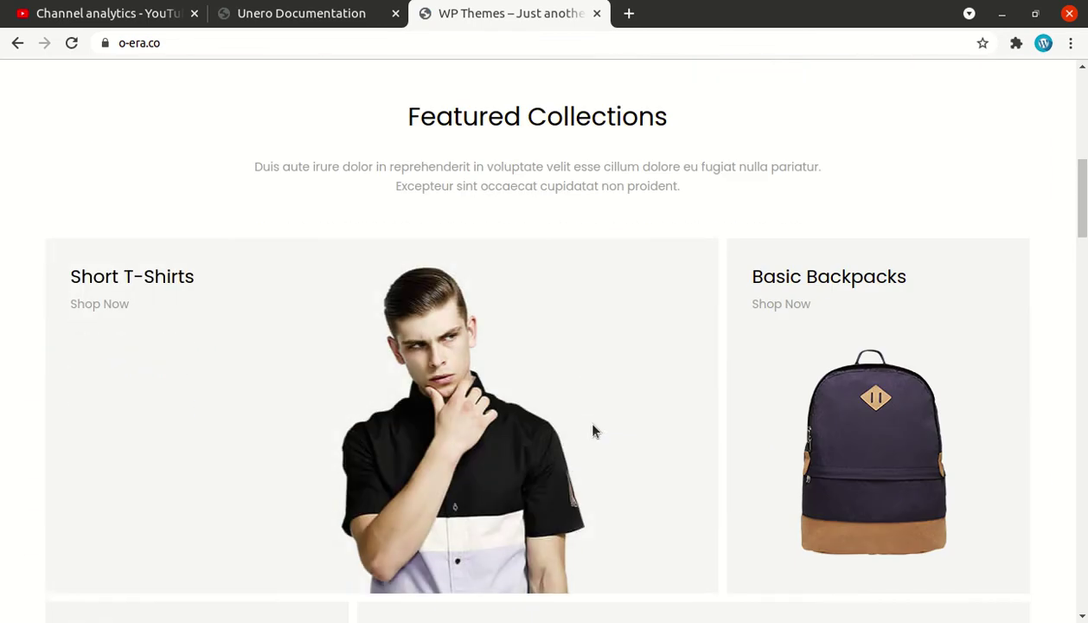
scroll(267, 338, "up", 4)
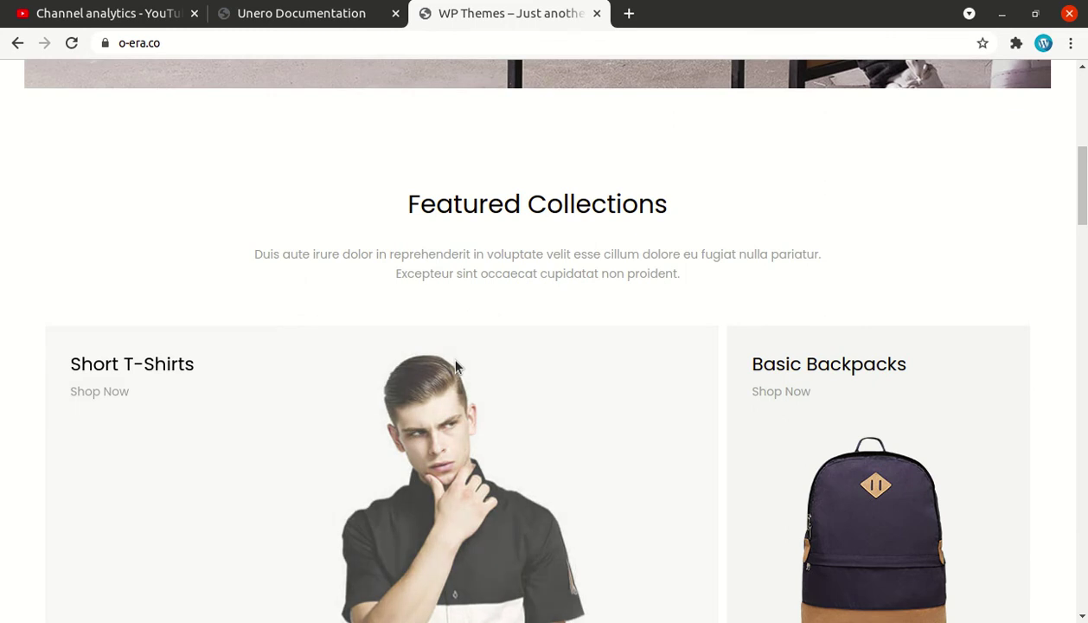
scroll(231, 261, "up", 4)
scroll(359, 214, "up", 2)
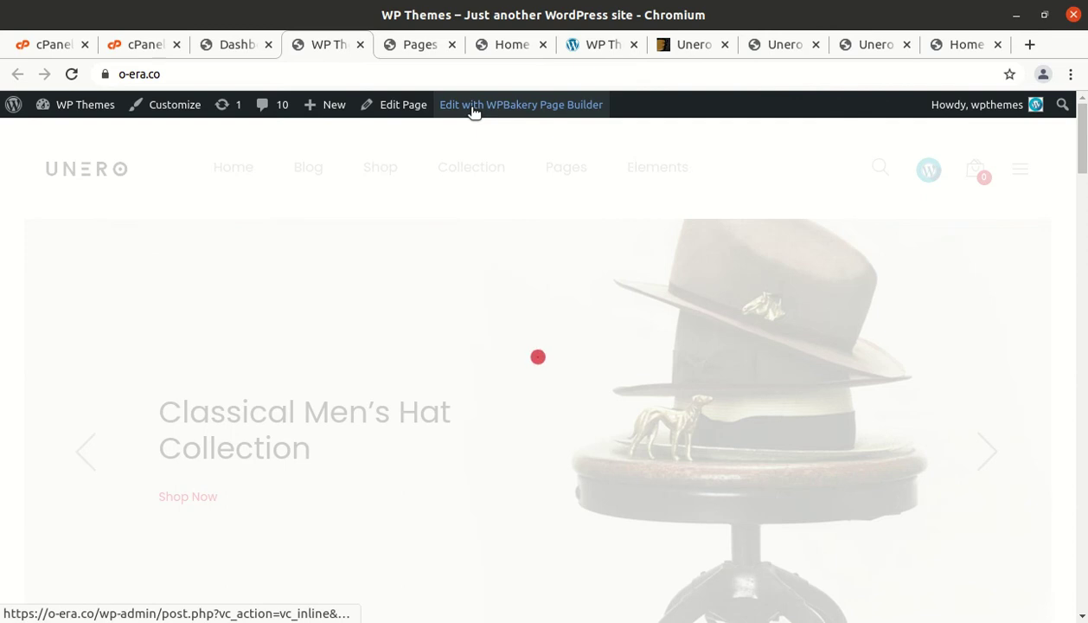
Step: Open the front page in the WPBakery Page Builder frontend editor, view the Banner Slider settings and close them unchanged
left_click(472, 113)
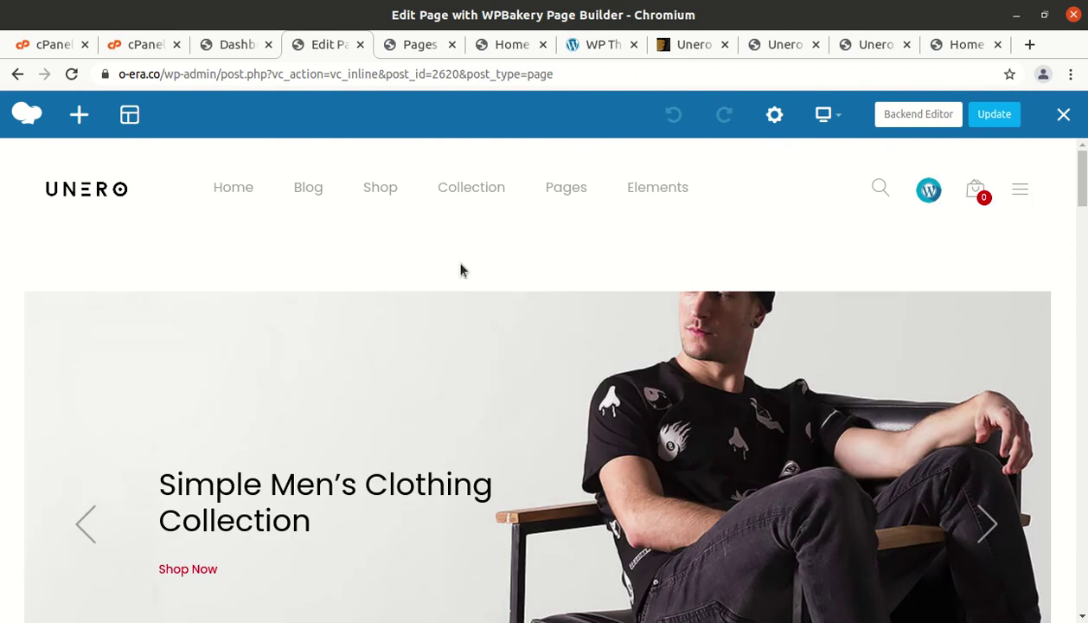
scroll(799, 411, "down", 2)
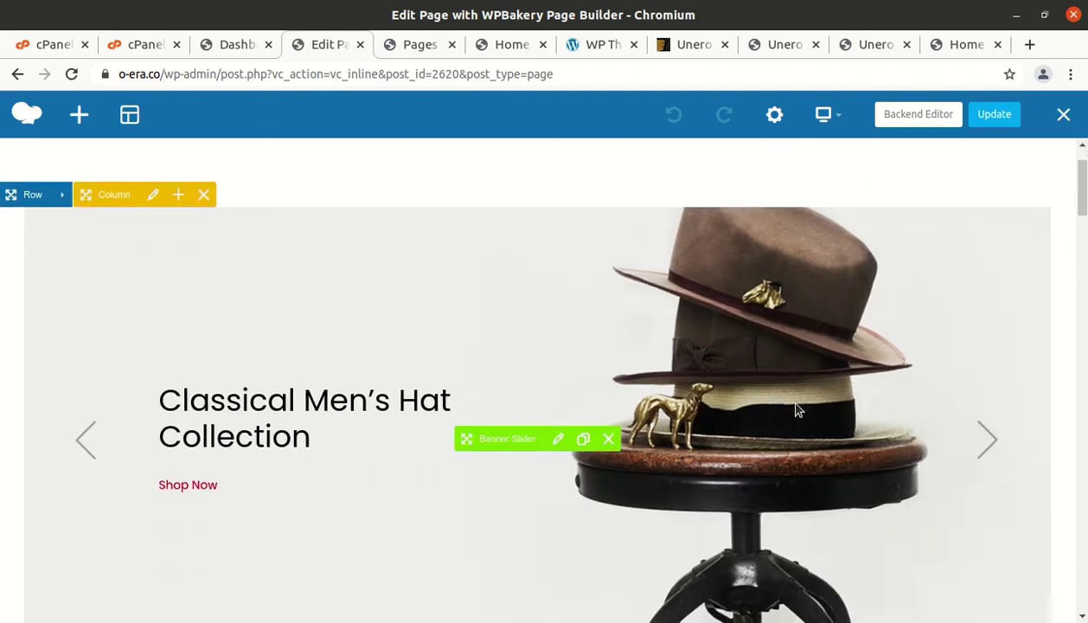
scroll(632, 342, "down", 2)
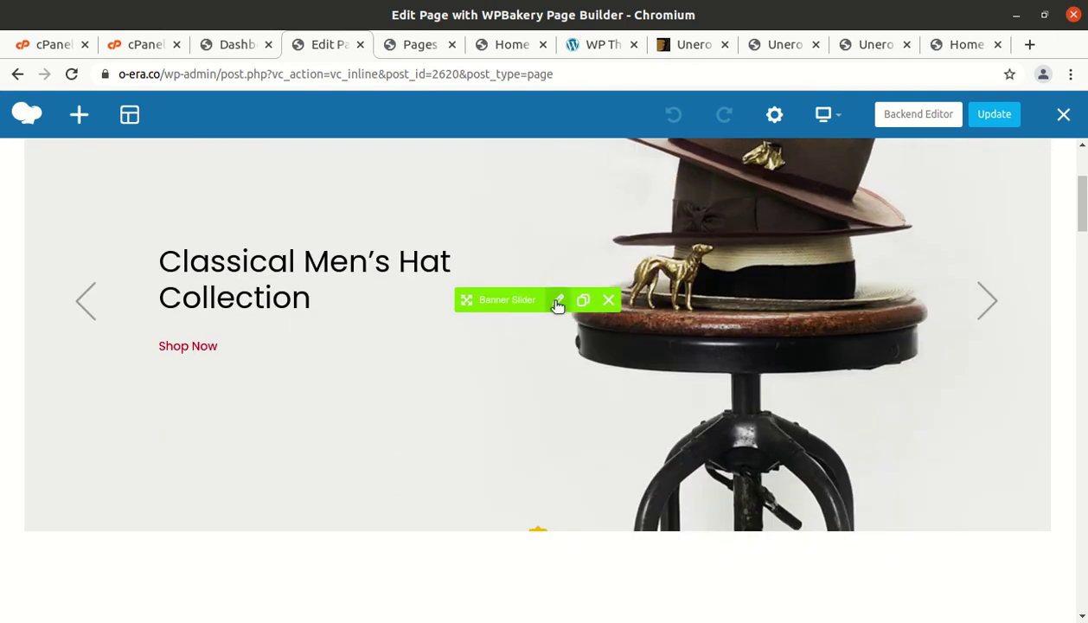
left_click(556, 300)
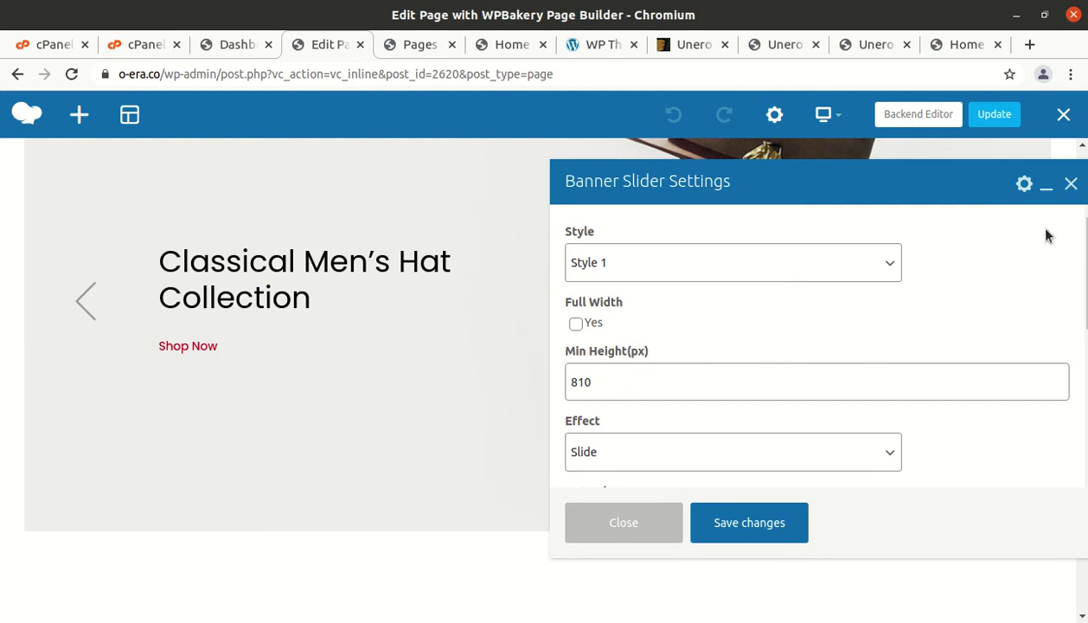
left_click(1071, 183)
Step: View the Section Title settings of the Featured Collections heading and close them without changes
scroll(409, 410, "down", 3)
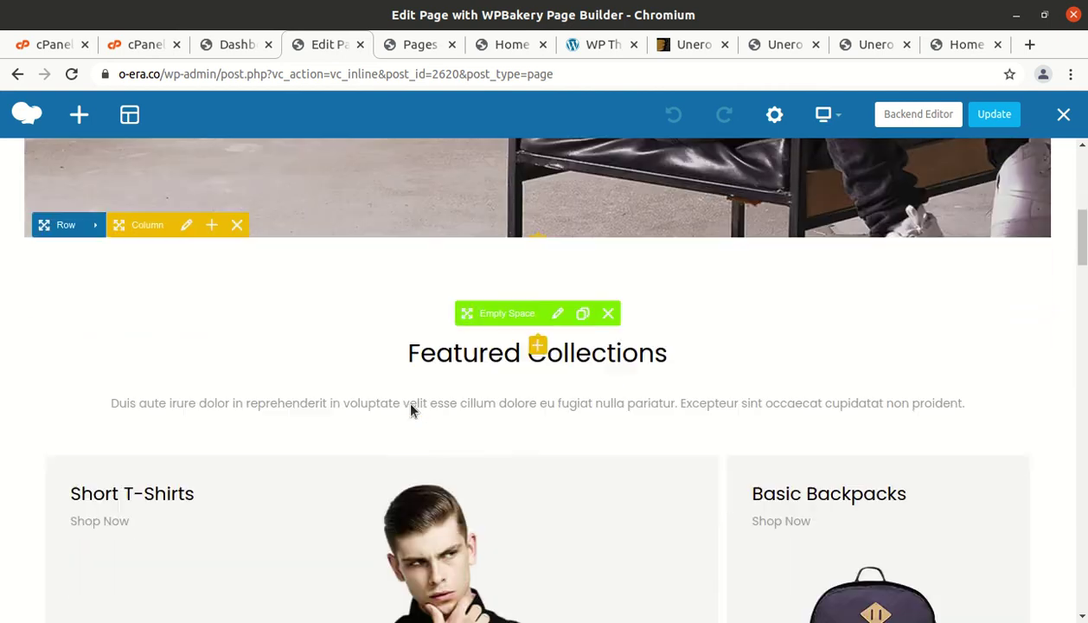
scroll(410, 410, "down", 1)
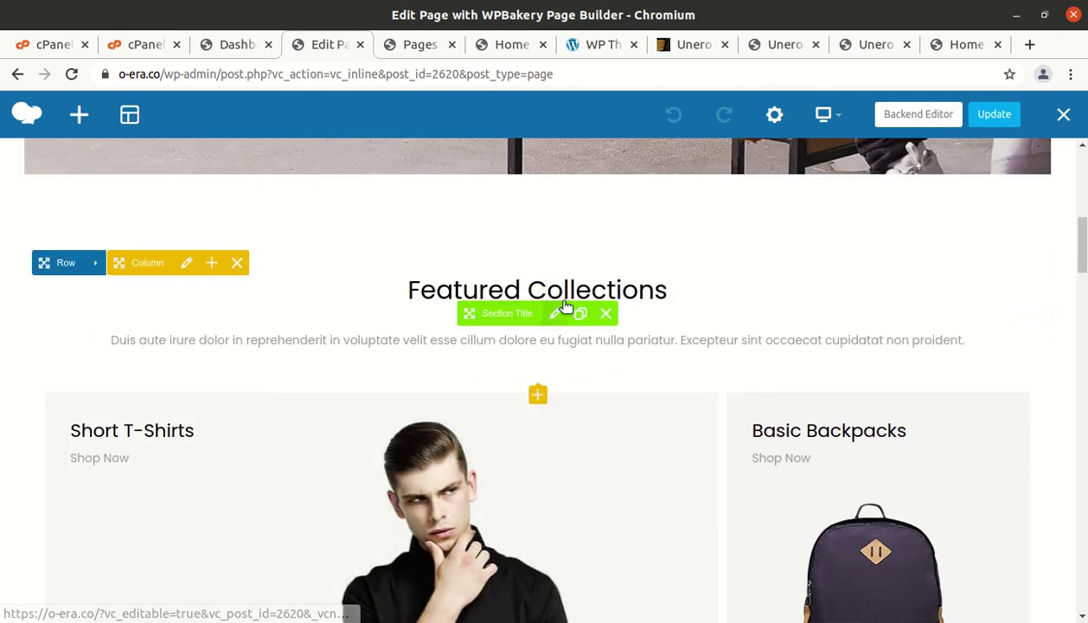
left_click(556, 312)
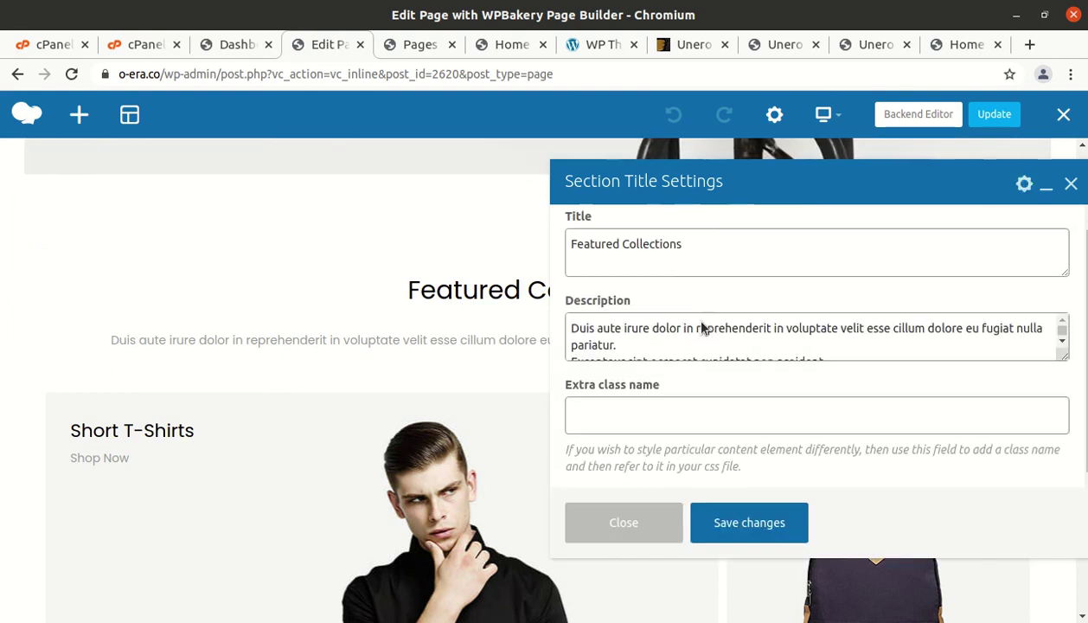
left_click(1071, 183)
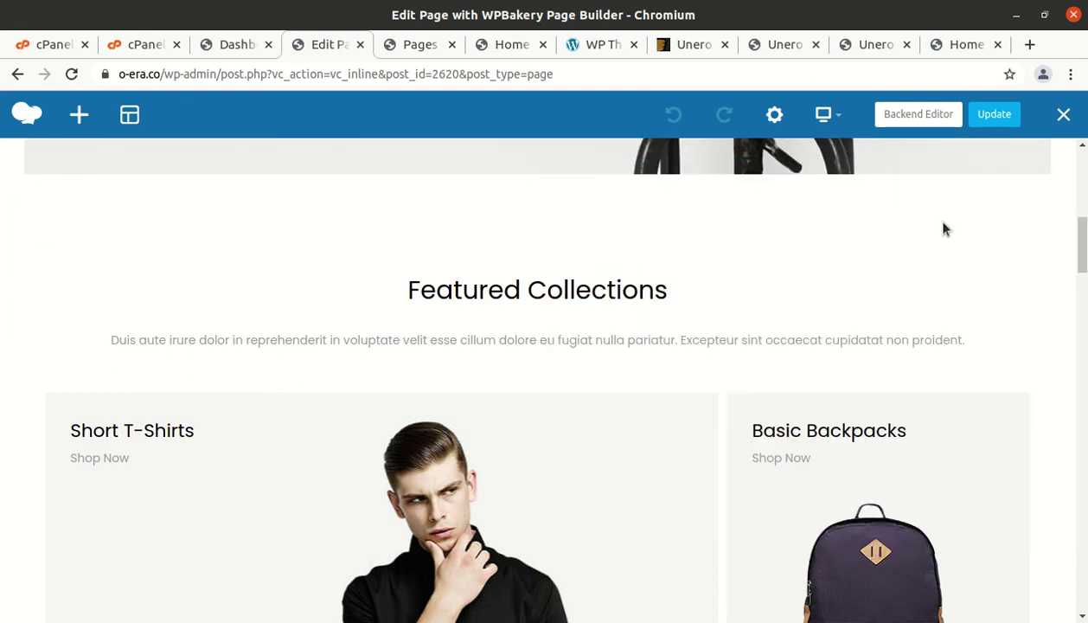
Step: Examine the collection banners, Popular Products carousel and remaining sections of the page in the frontend editor
scroll(449, 373, "down", 5)
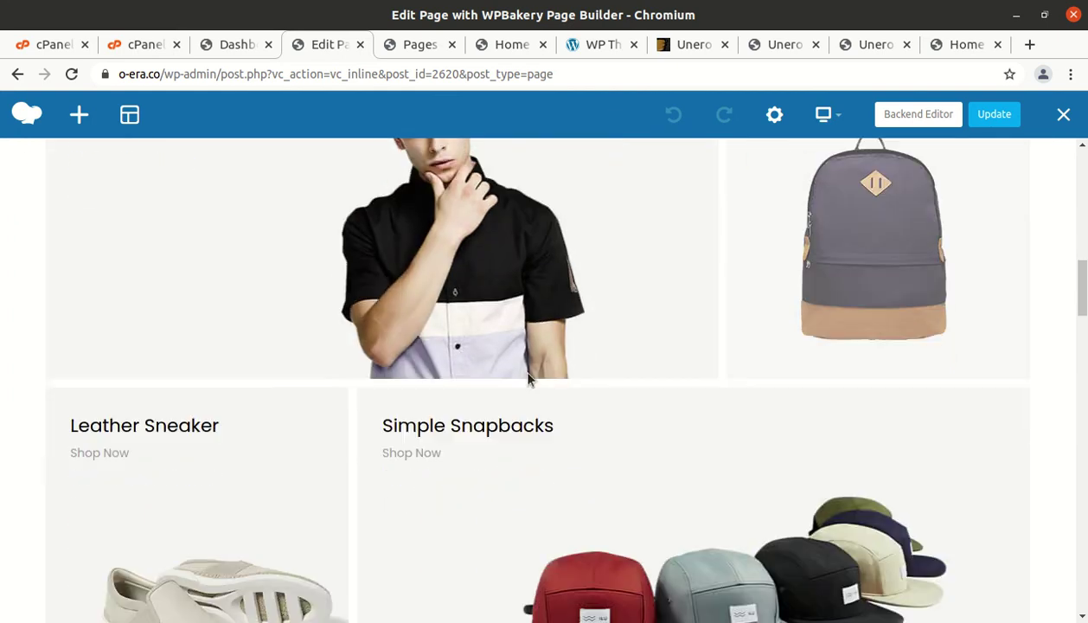
scroll(529, 379, "down", 1)
scroll(432, 492, "down", 2)
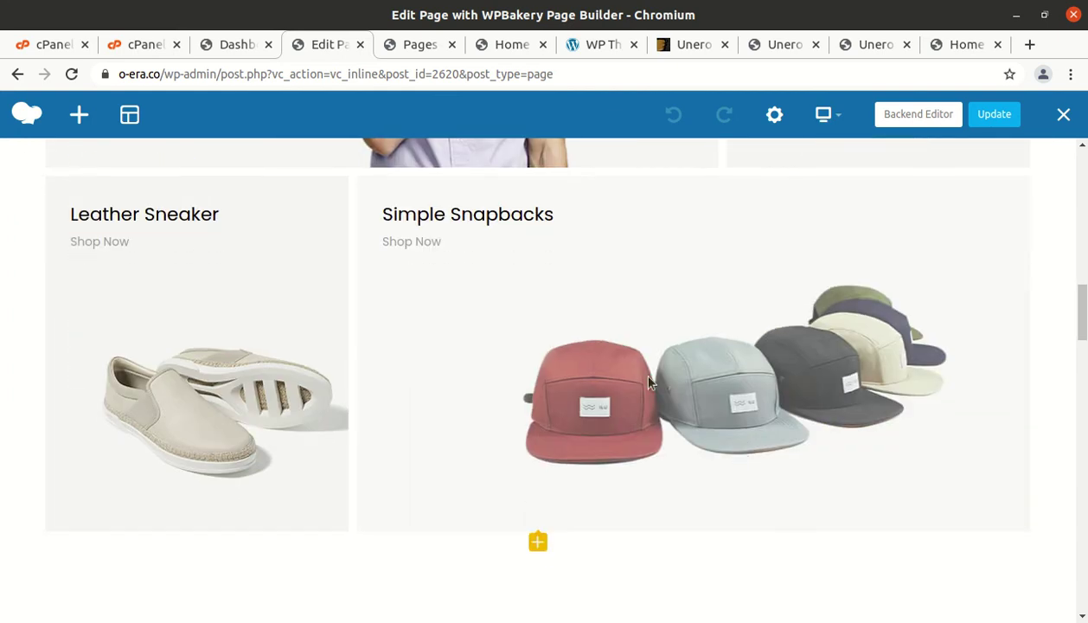
scroll(616, 372, "down", 6)
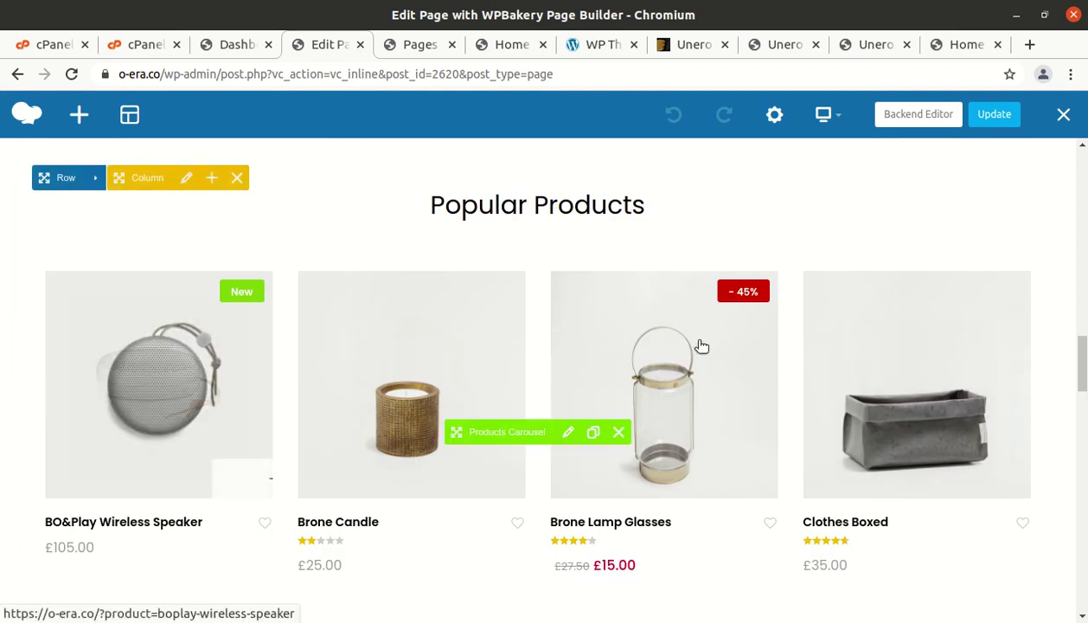
scroll(820, 370, "down", 4)
scroll(819, 370, "down", 6)
scroll(813, 370, "up", 3)
scroll(813, 369, "up", 6)
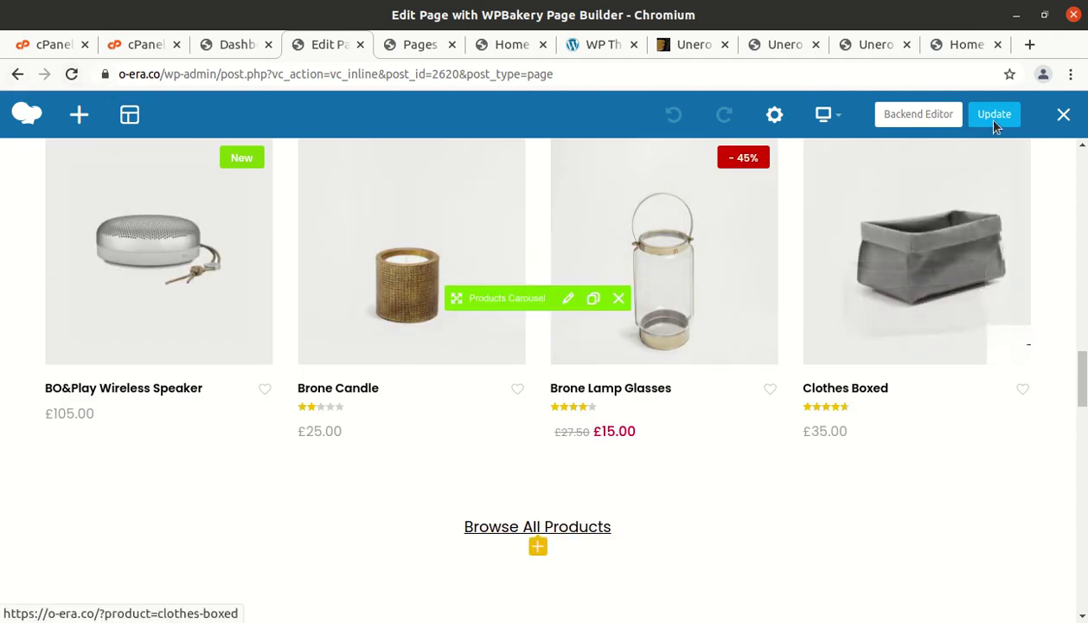
Step: Exit the frontend editor without updating and review the live home page in the other browser window
left_click(1063, 115)
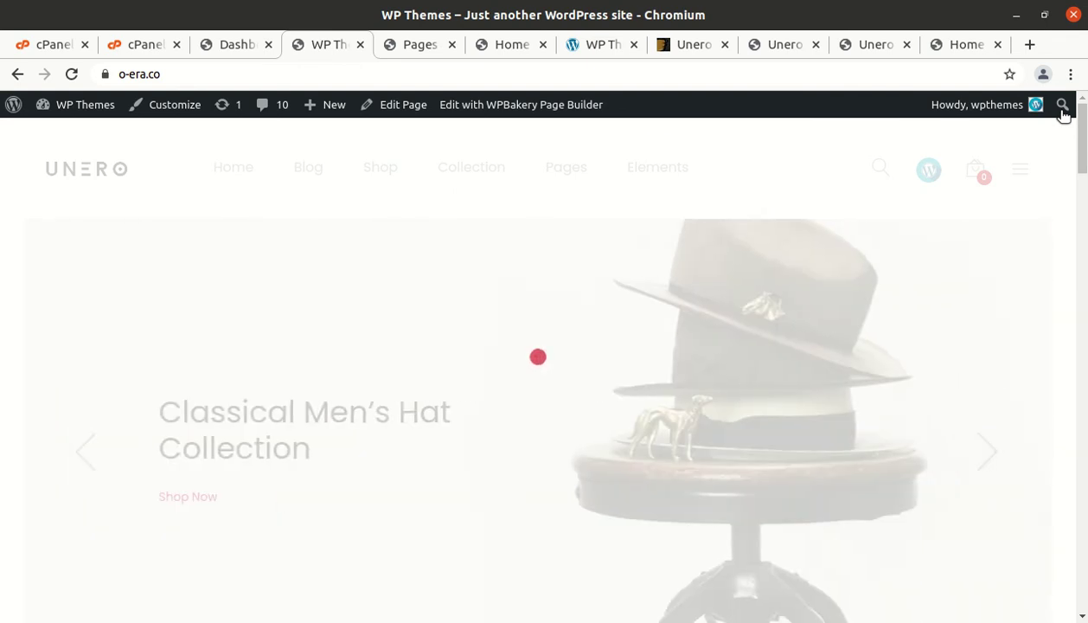
scroll(454, 367, "down", 6)
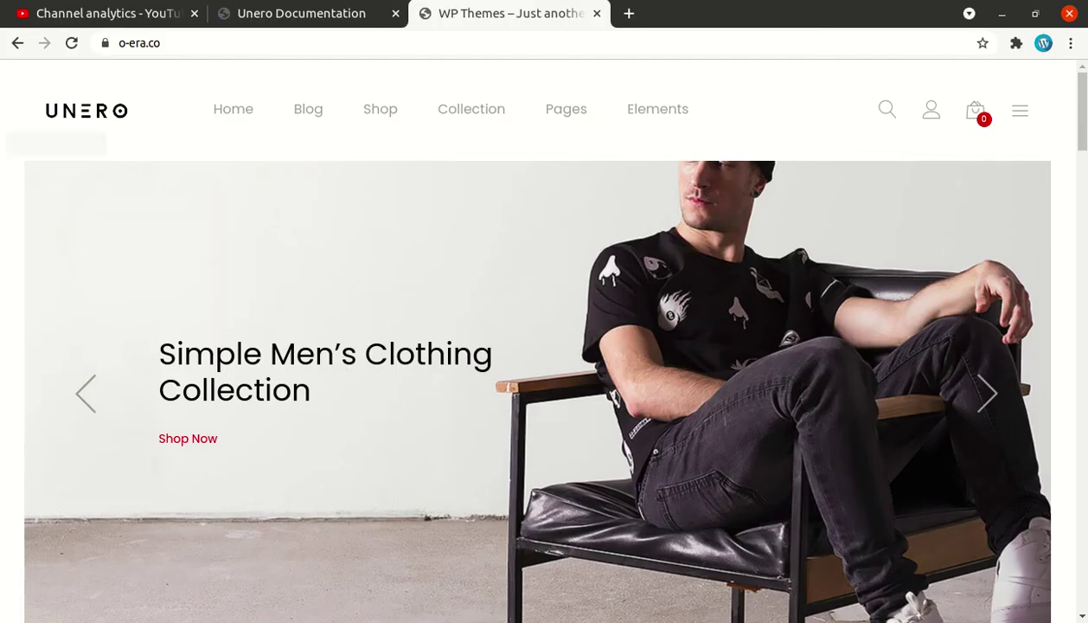
scroll(491, 304, "down", 4)
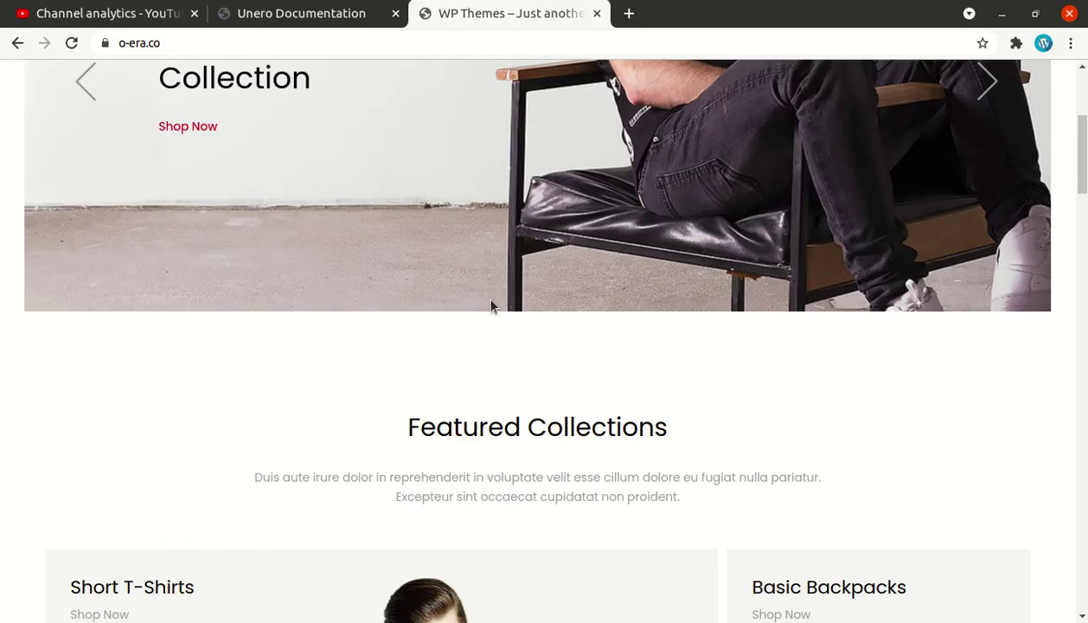
Step: Examine the live home page from the Featured Collections banners through Popular Products and the large image banner to the From Our Blog section
scroll(491, 304, "down", 4)
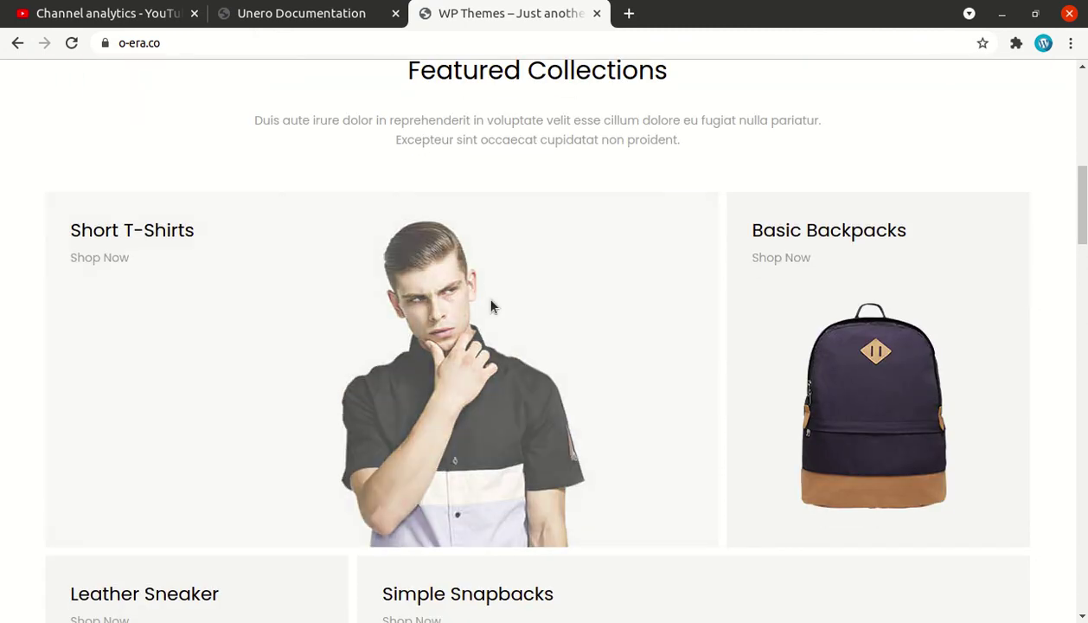
scroll(387, 349, "down", 3)
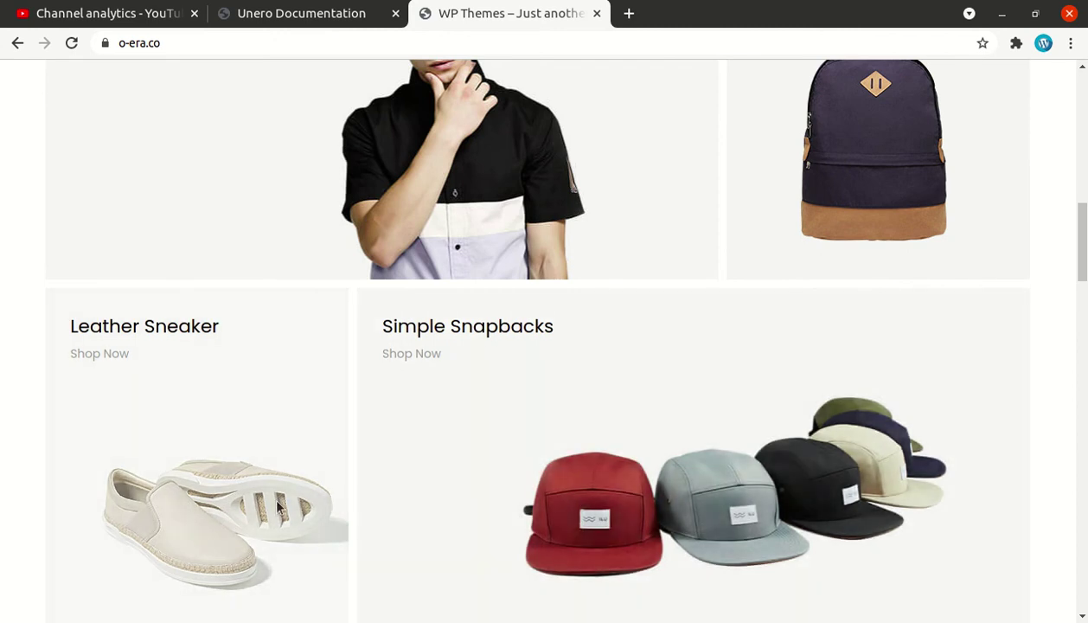
scroll(626, 511, "down", 6)
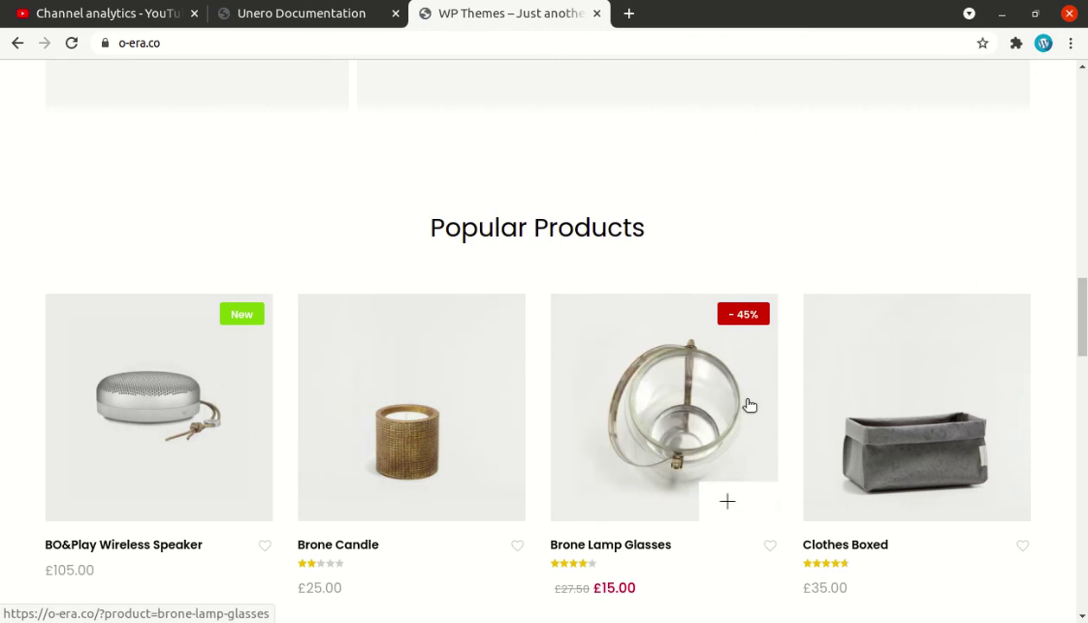
scroll(748, 402, "down", 2)
scroll(747, 406, "down", 5)
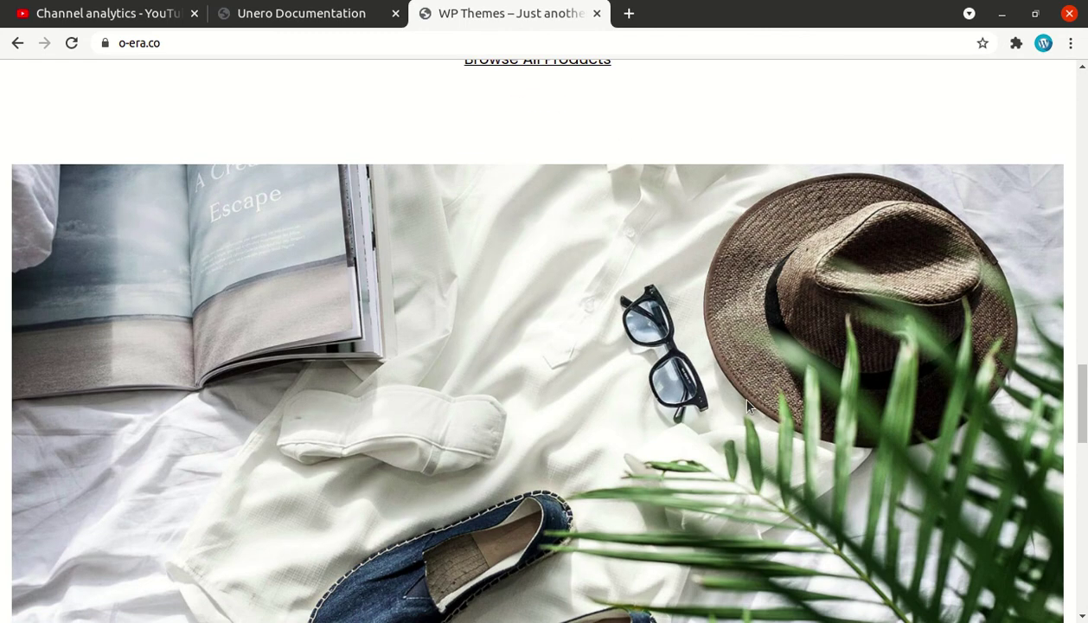
scroll(383, 333, "down", 1)
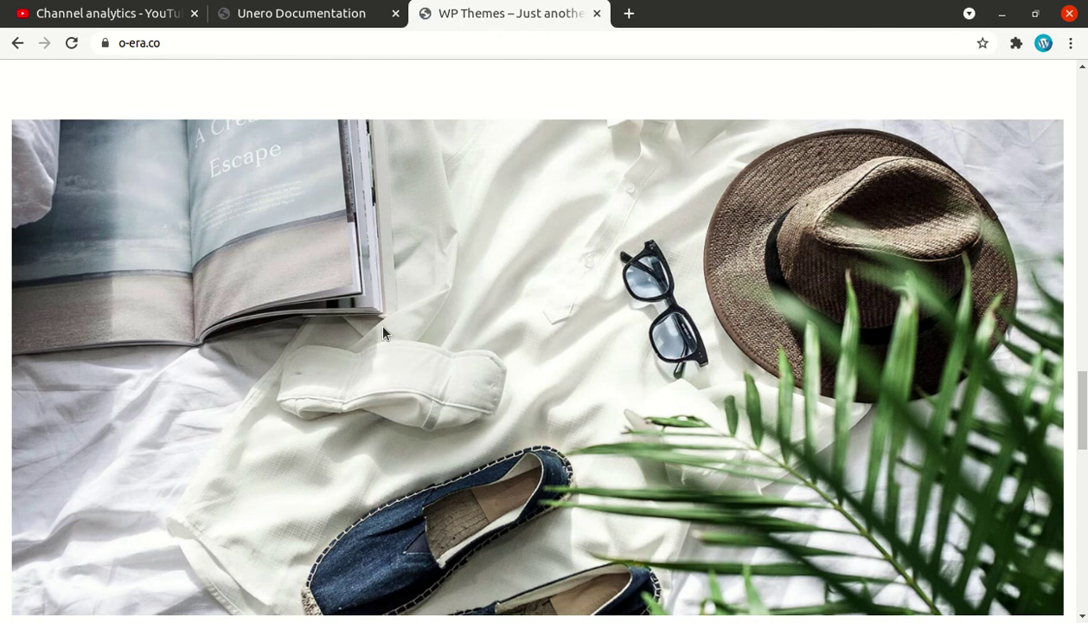
scroll(385, 329, "down", 2)
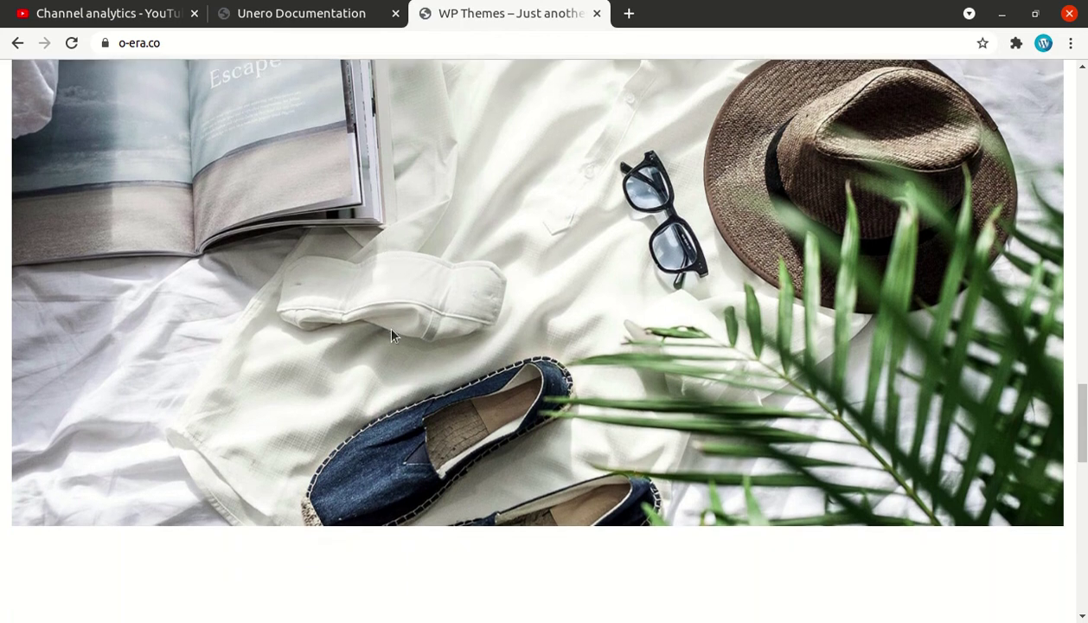
scroll(391, 335, "down", 4)
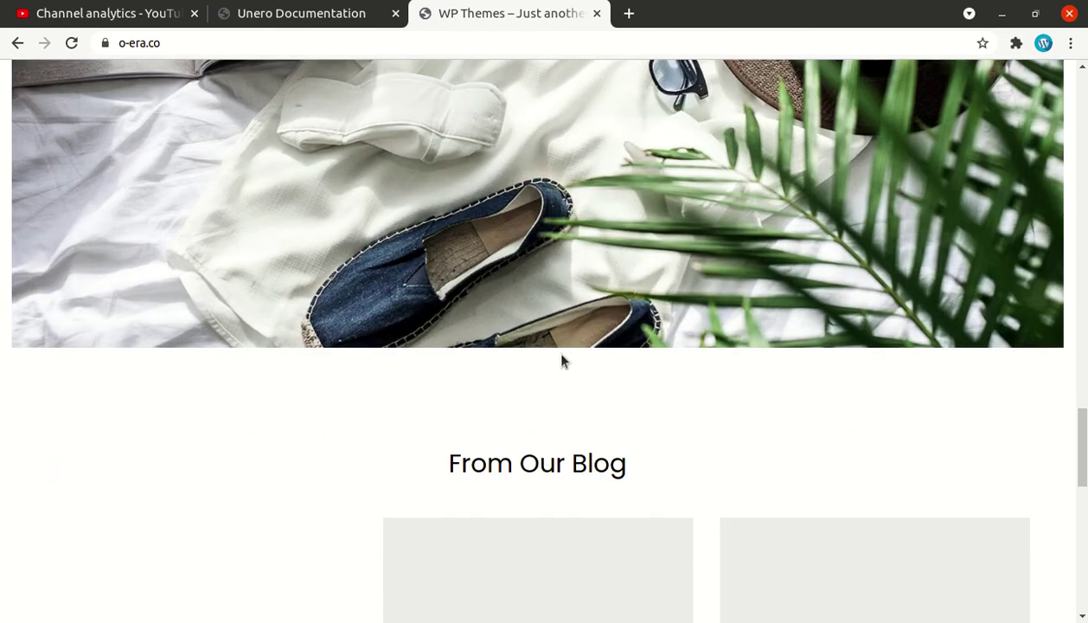
scroll(551, 341, "down", 2)
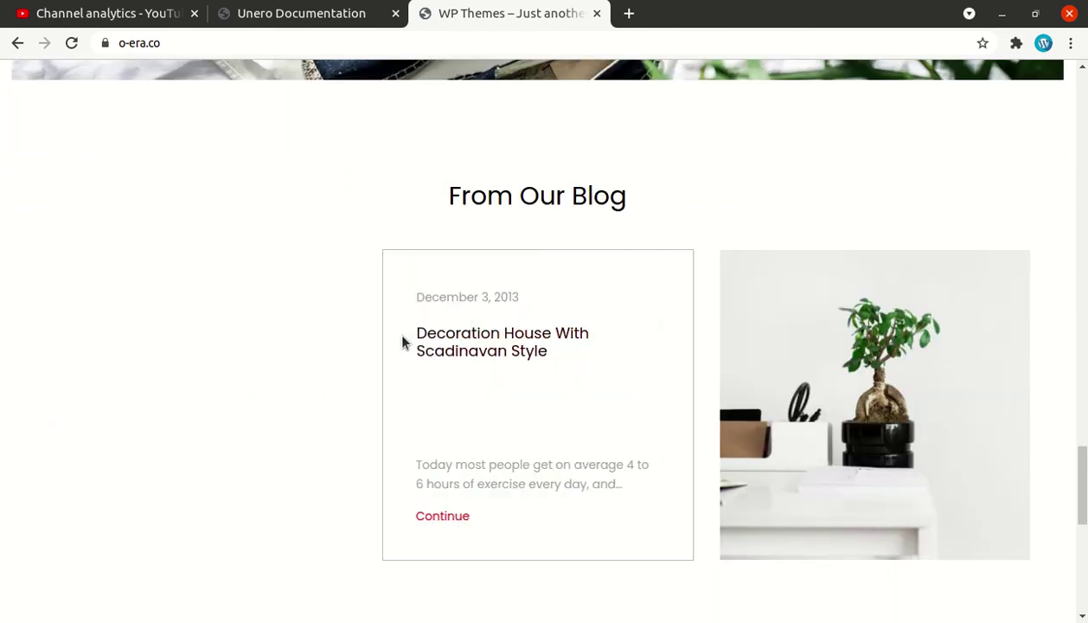